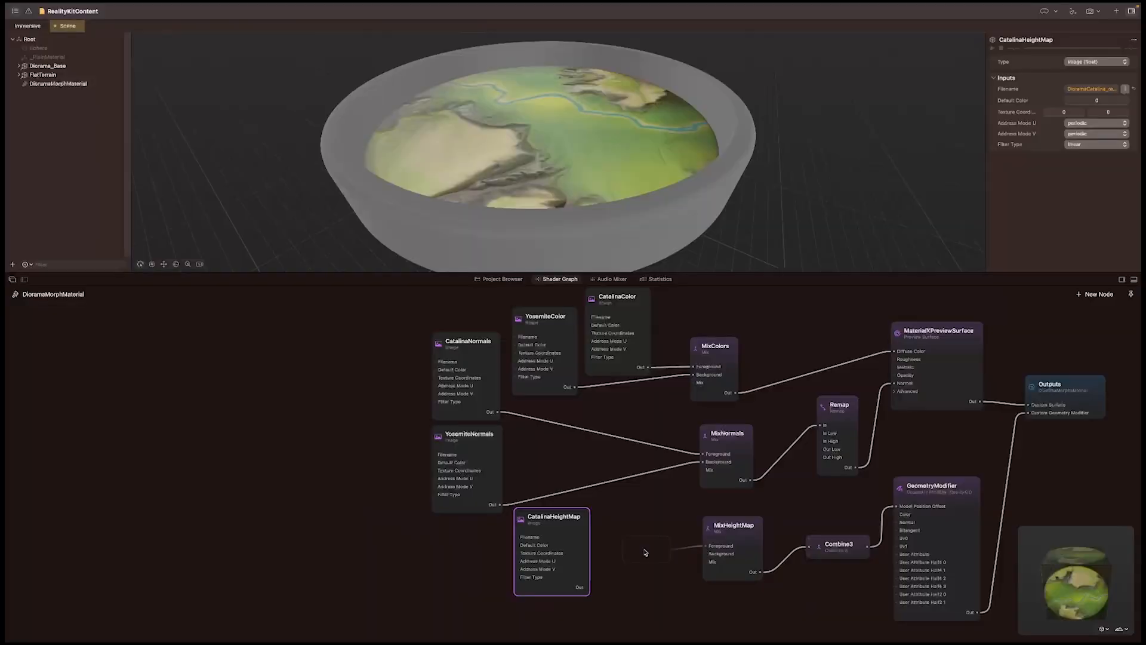
left_click_drag(640, 545, 460, 626)
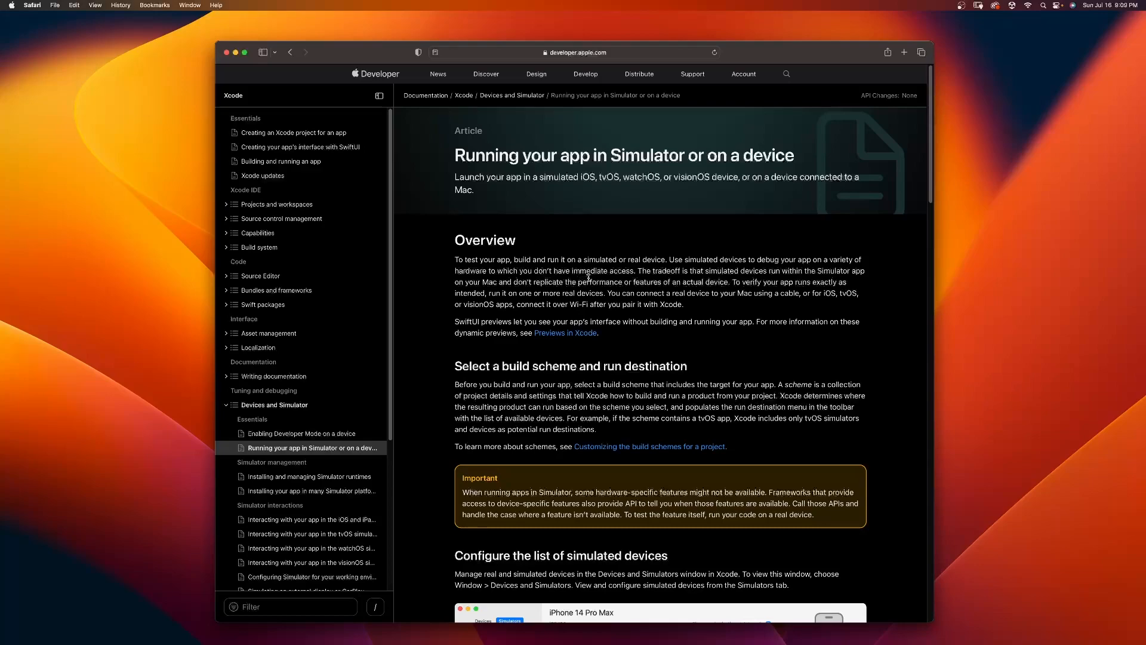
Step: Read through the article on running an app in Simulator and open its linked page on interacting with the visionOS simulator
left_click_drag(634, 270, 556, 268)
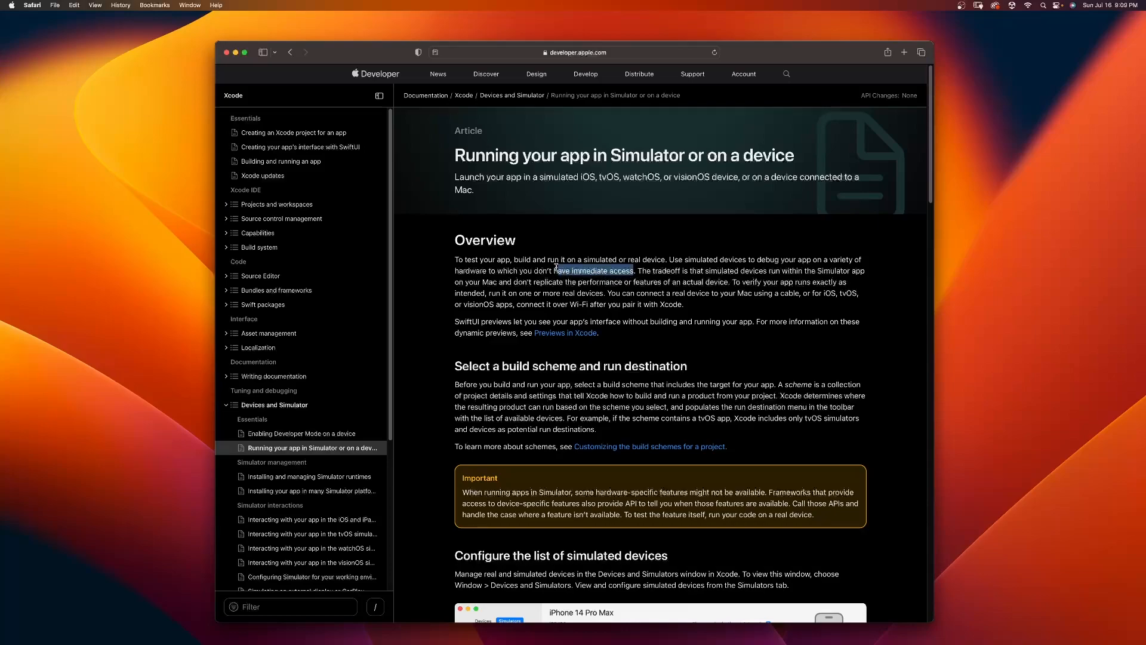
scroll(571, 434, "down", 10)
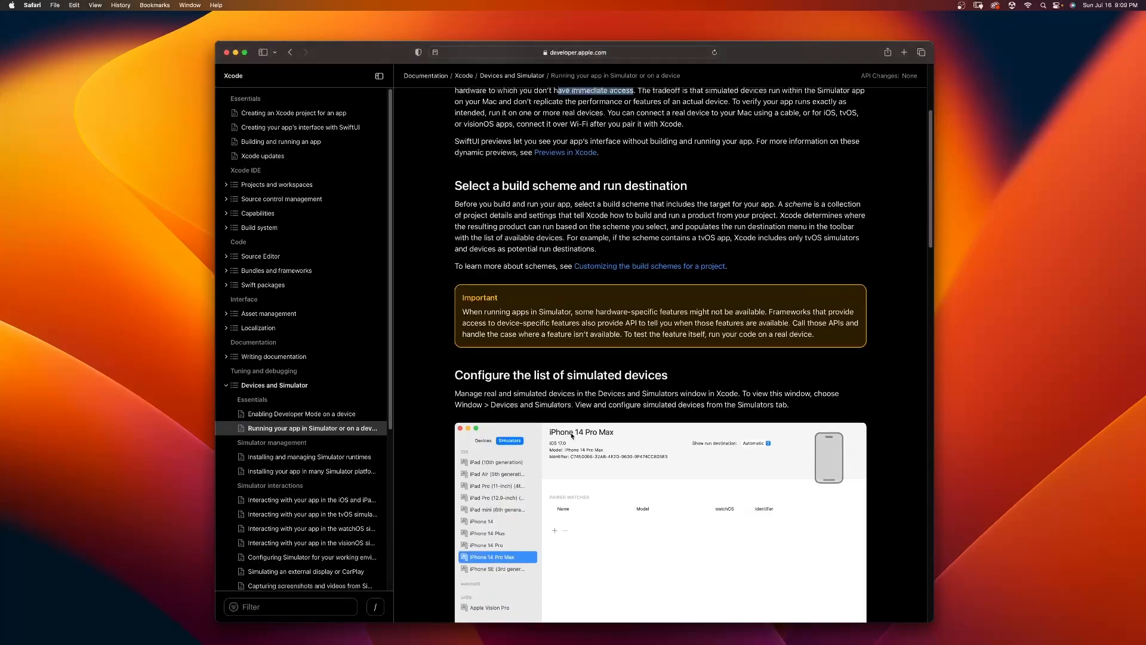
scroll(571, 434, "down", 1)
scroll(582, 404, "down", 12)
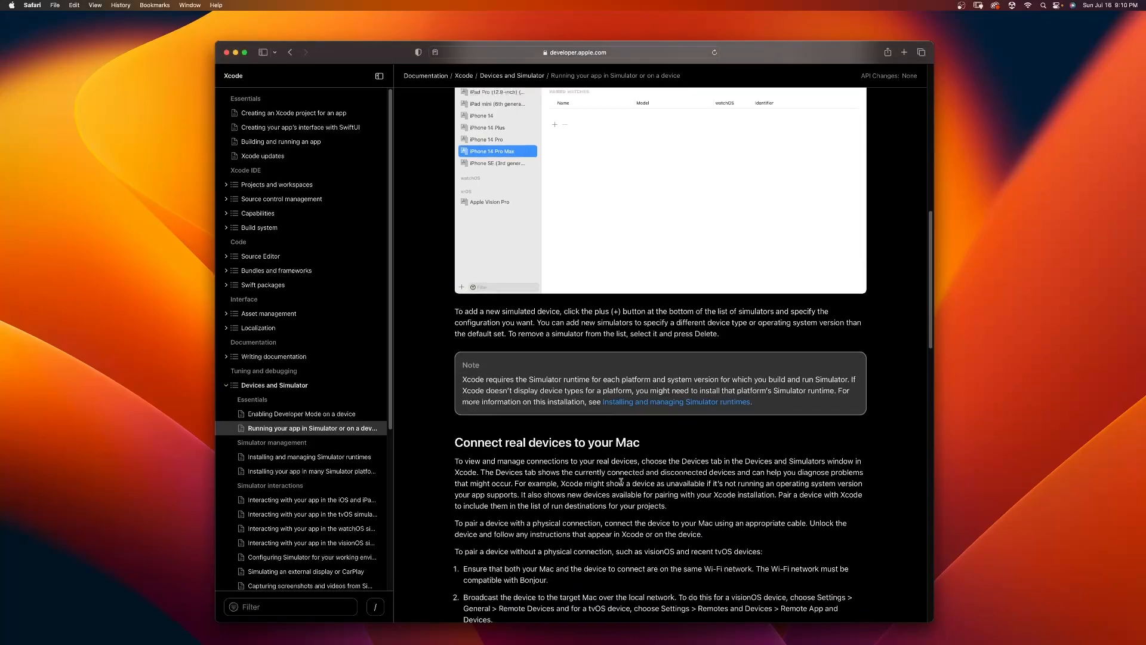
left_click_drag(475, 217, 652, 219)
scroll(581, 436, "down", 20)
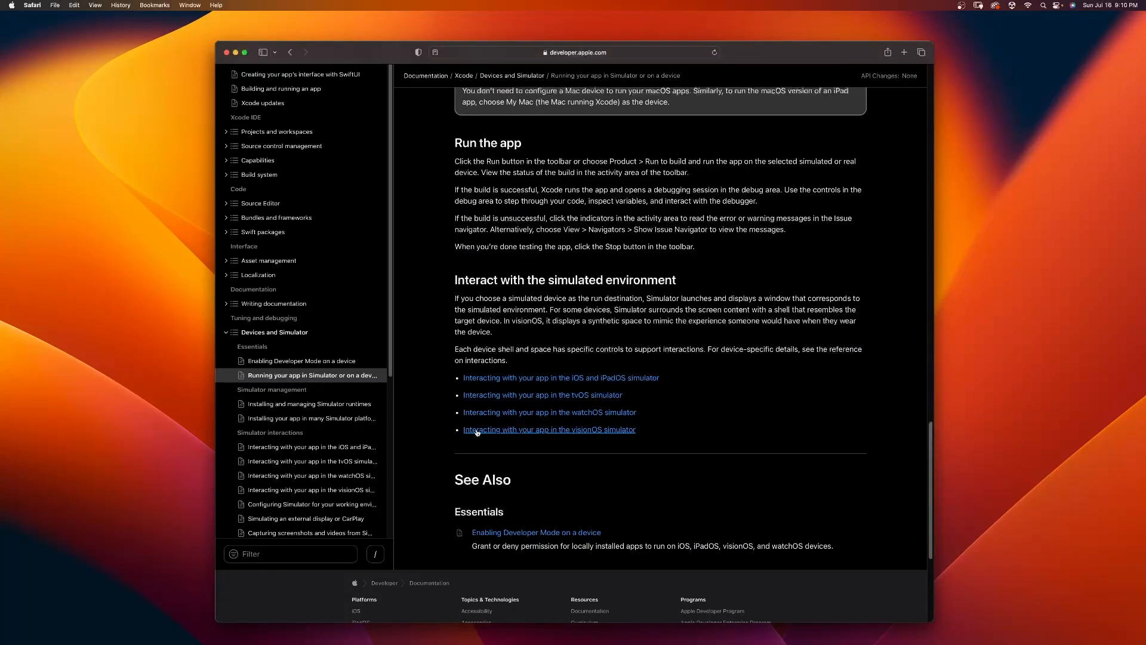
left_click(578, 430)
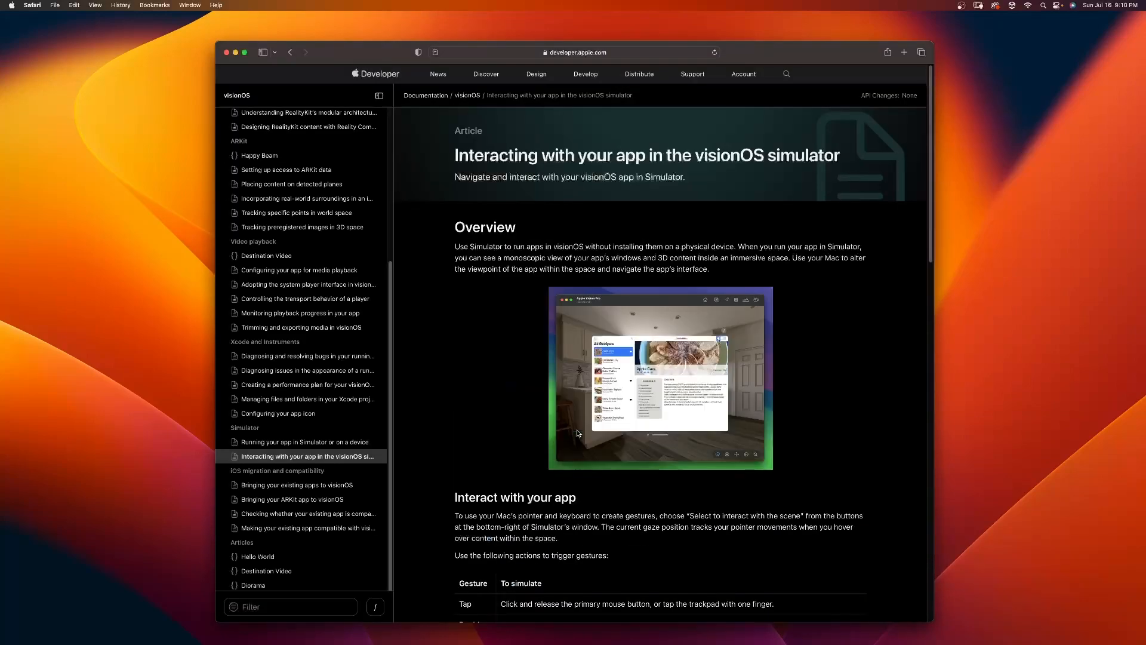
Step: Examine the visionOS simulator article's Interact with your app section, including the table of gestures and how to simulate them
scroll(571, 474, "down", 2)
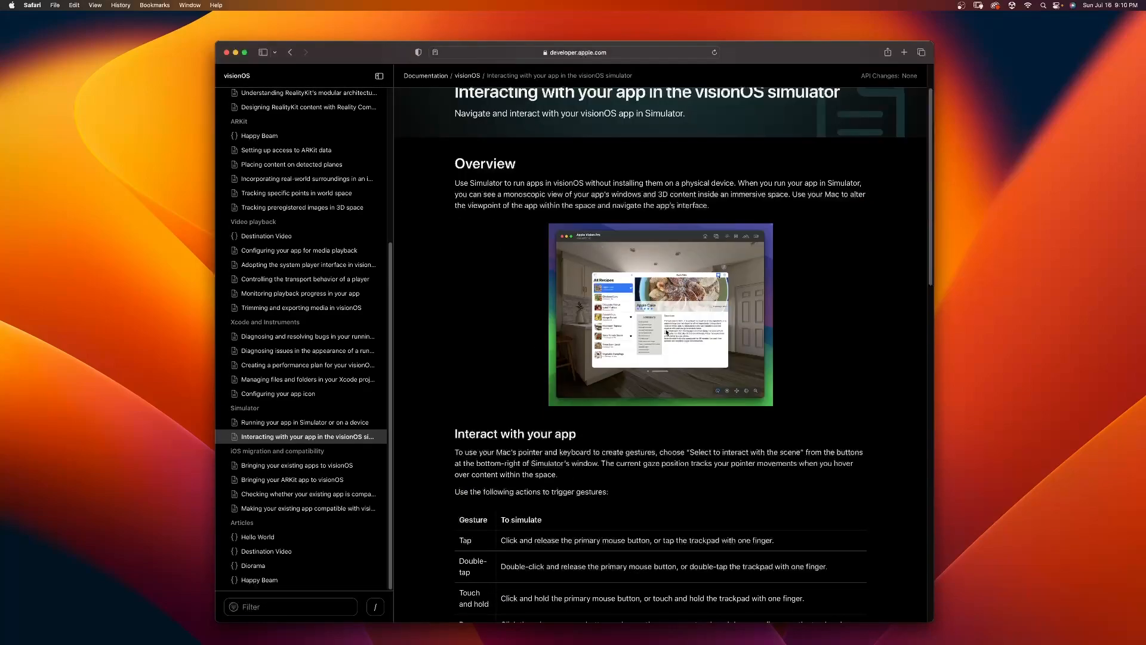
scroll(516, 383, "down", 5)
left_click_drag(453, 282, 578, 282)
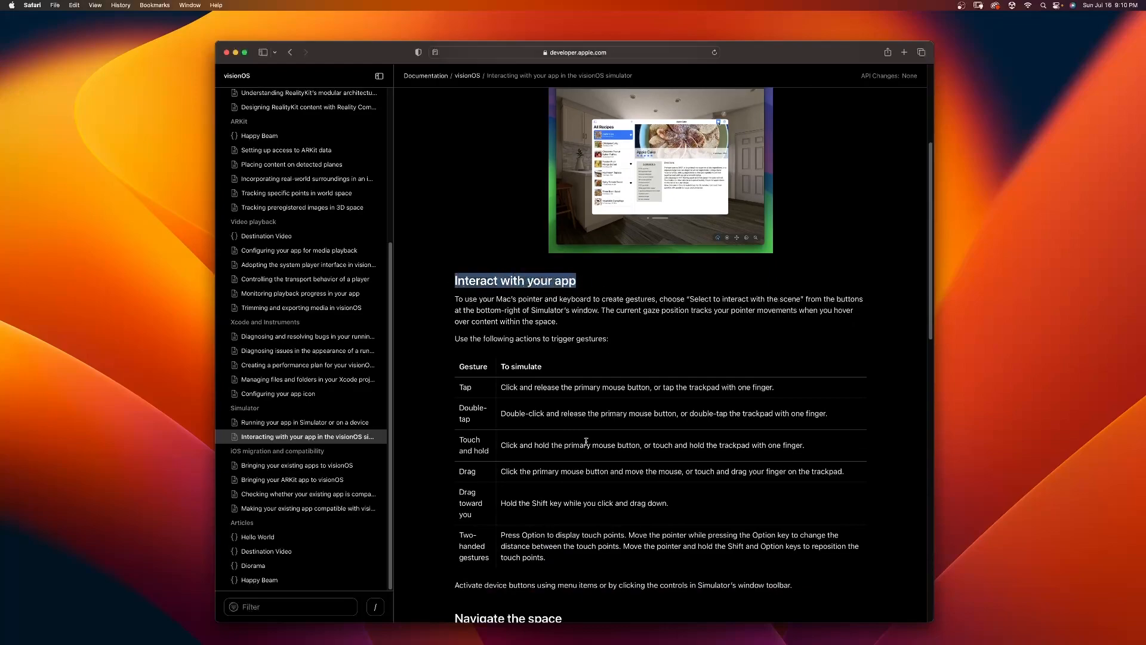
scroll(506, 420, "down", 5)
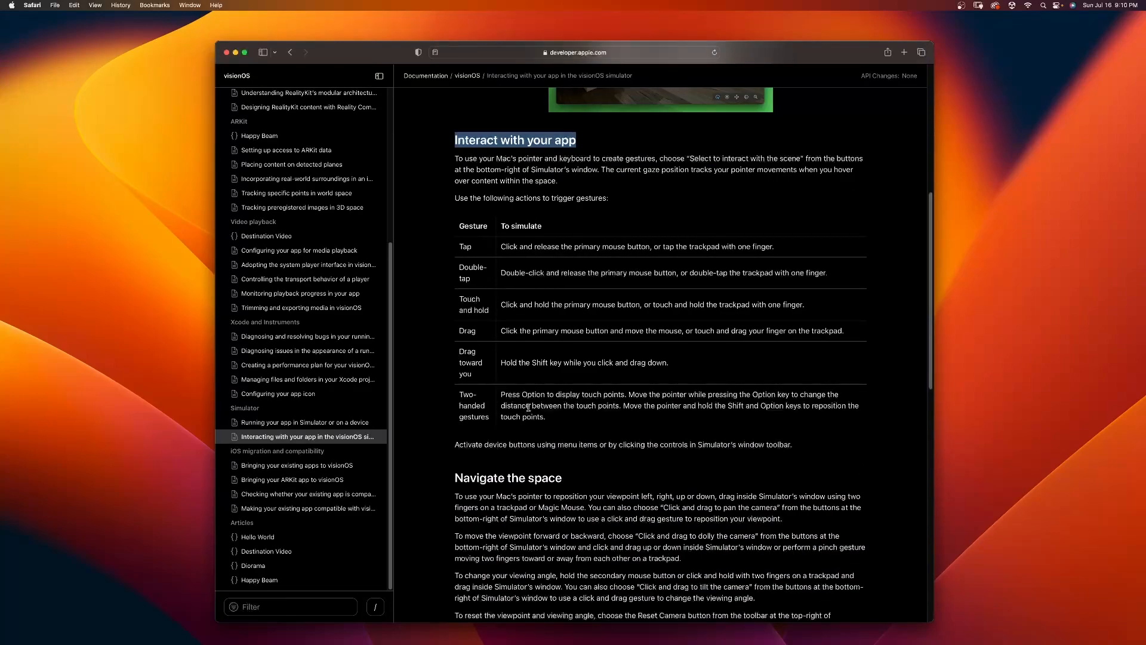
Step: Search the Mac for "simul", launch Simulator, and close the iPhone 14 Pro Max window
key("super+space")
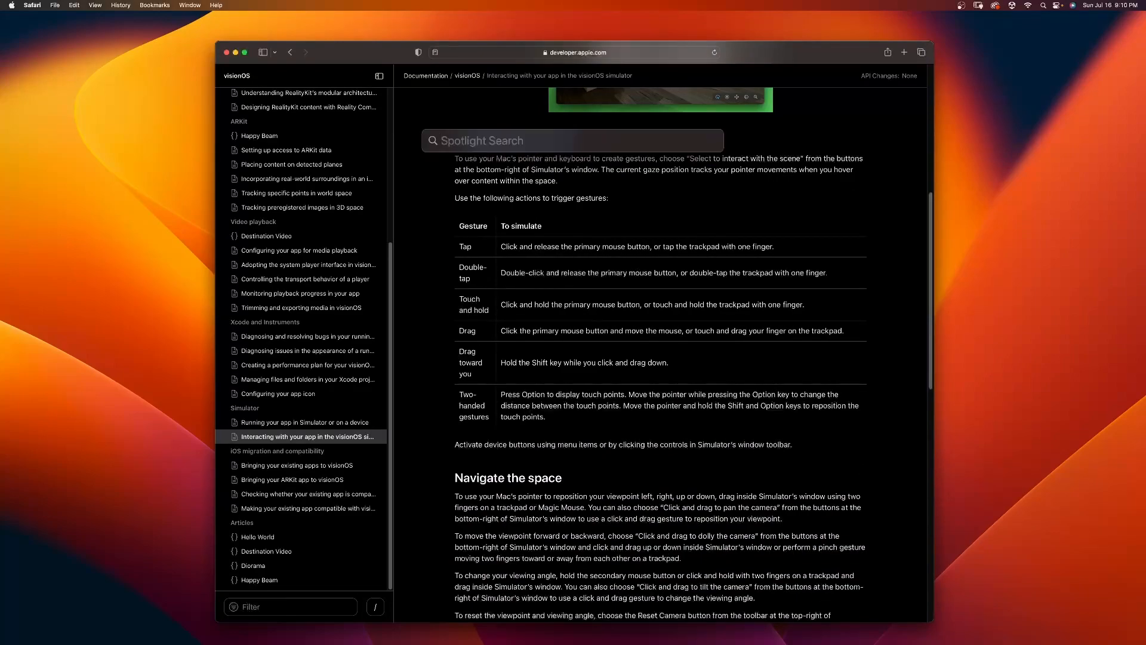
type("simulator")
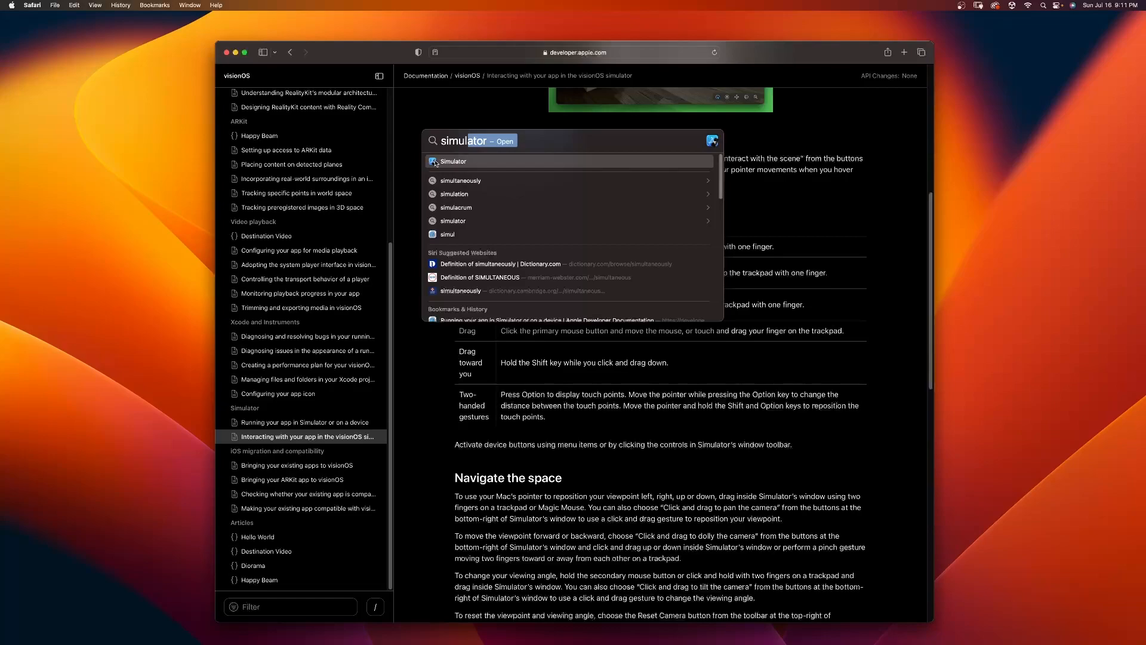
left_click(435, 162)
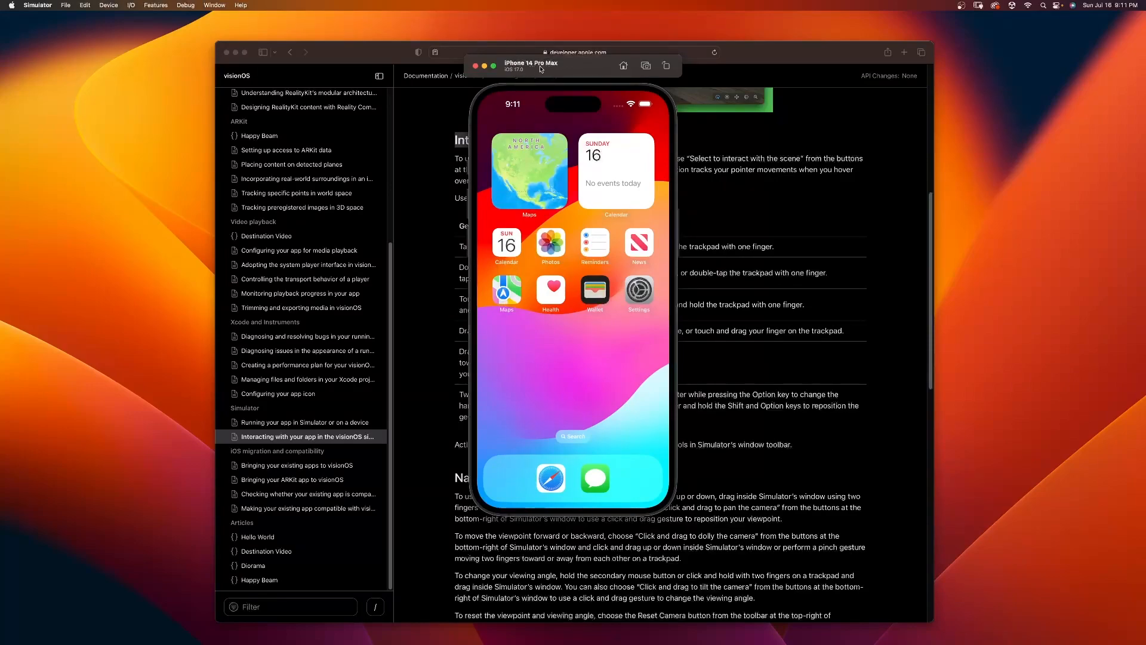
left_click(475, 66)
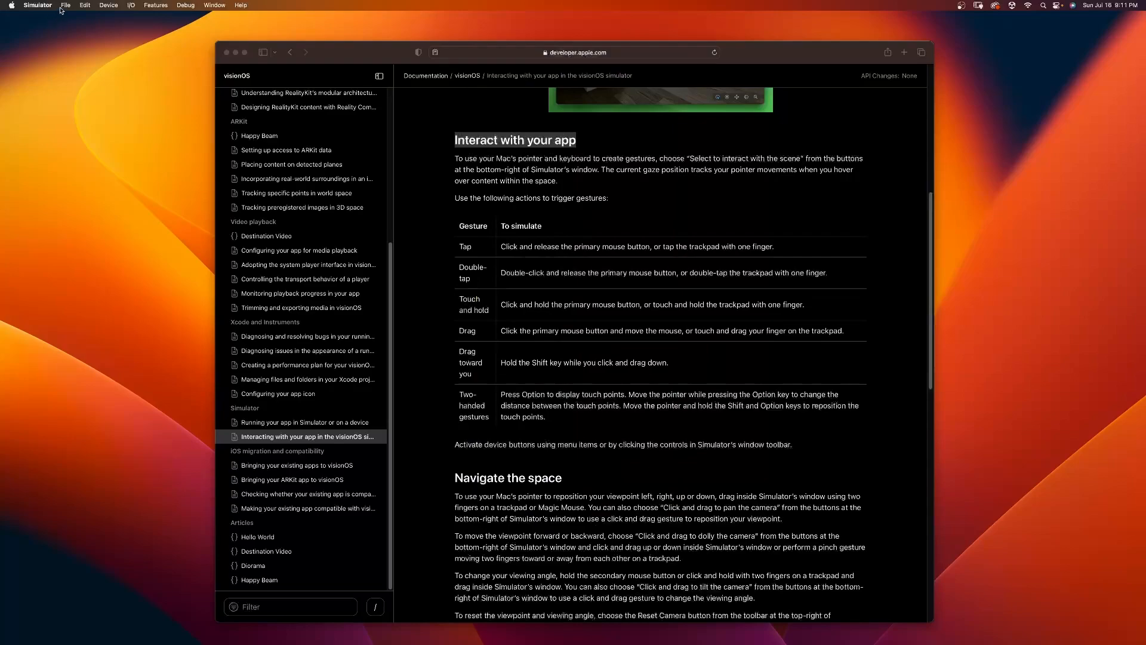
Step: Check which iOS 17.0 devices Simulator can open, and view its version information
left_click(66, 6)
mouse_move(72, 30)
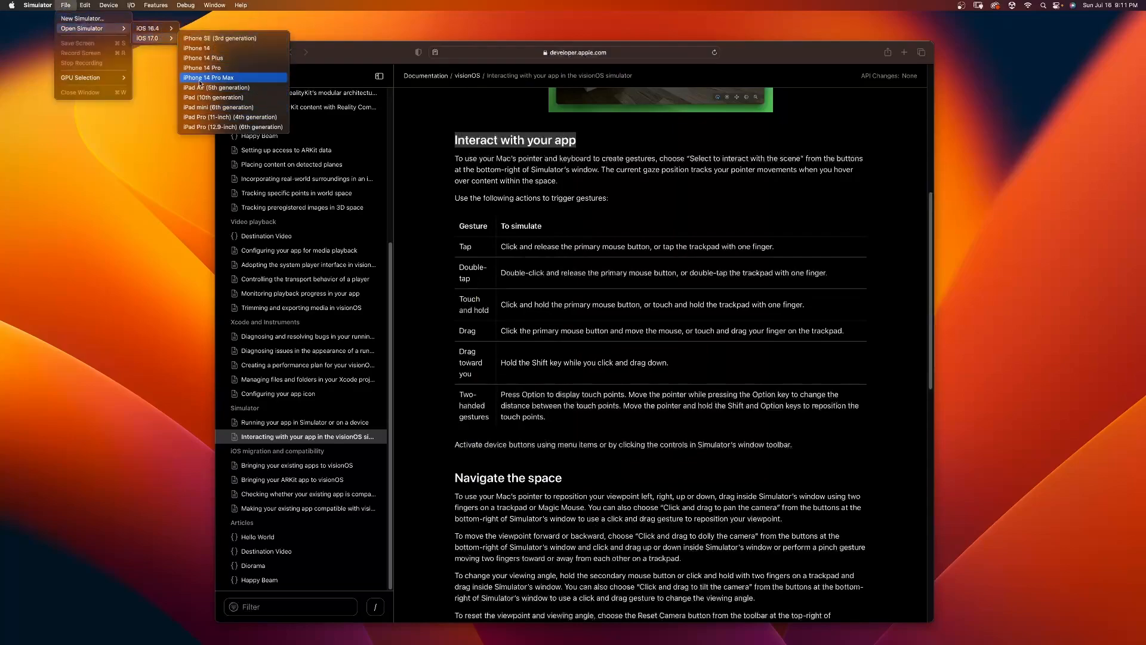
mouse_move(234, 6)
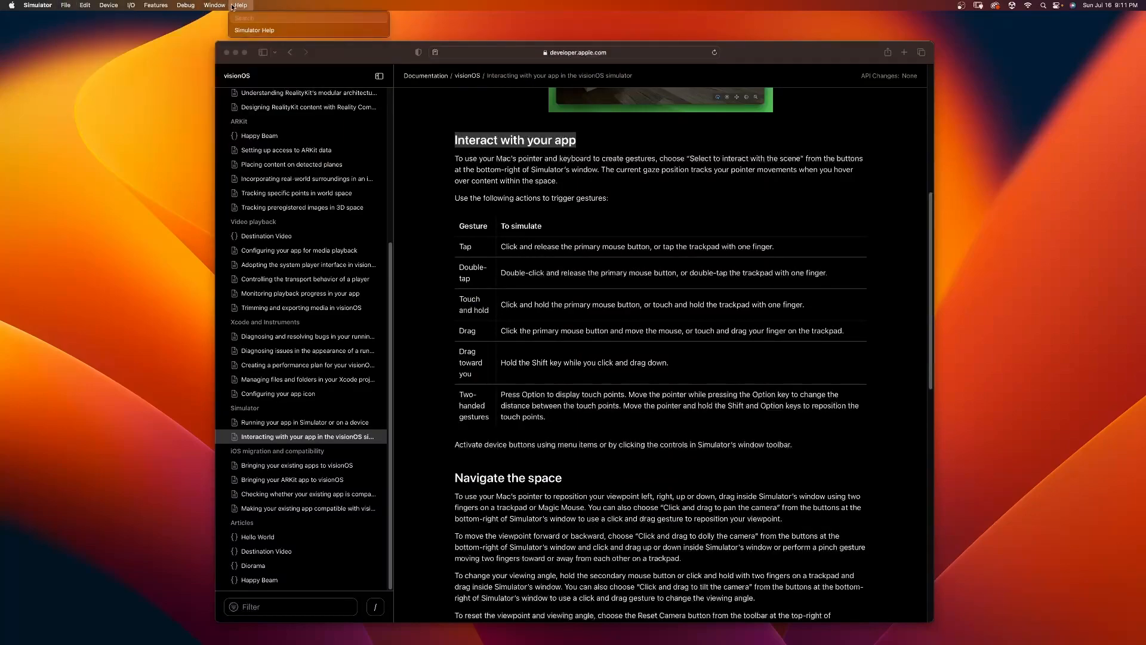
left_click(49, 20)
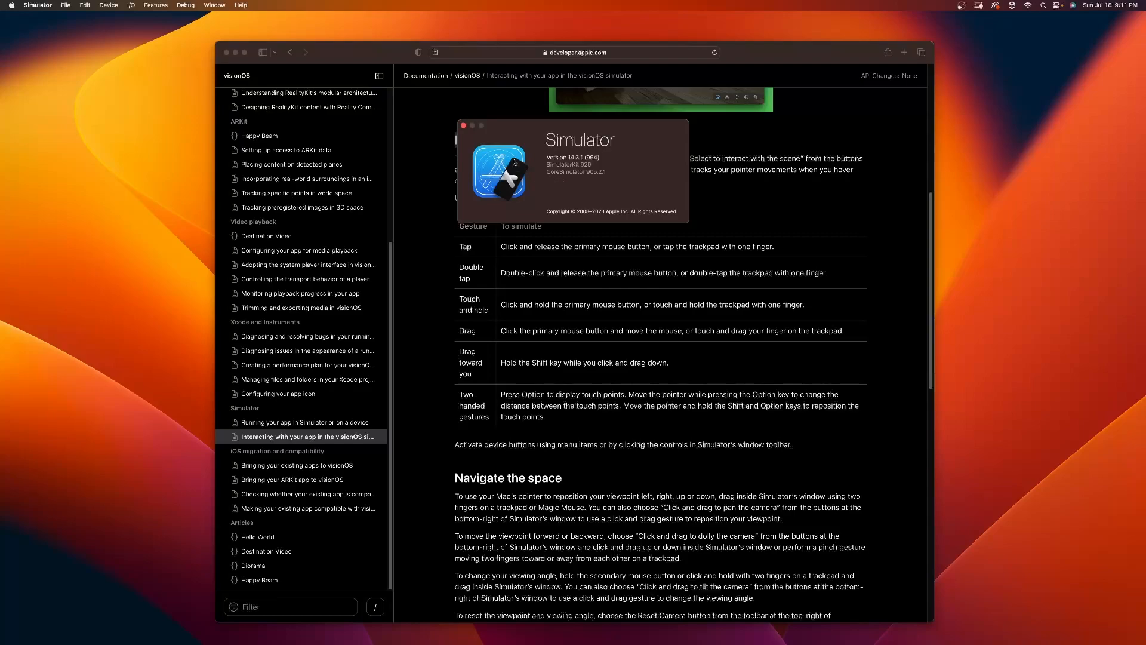
left_click(464, 125)
Step: Launch the other installed copy of Simulator and check which simulated platforms it can open
mouse_move(1, 196)
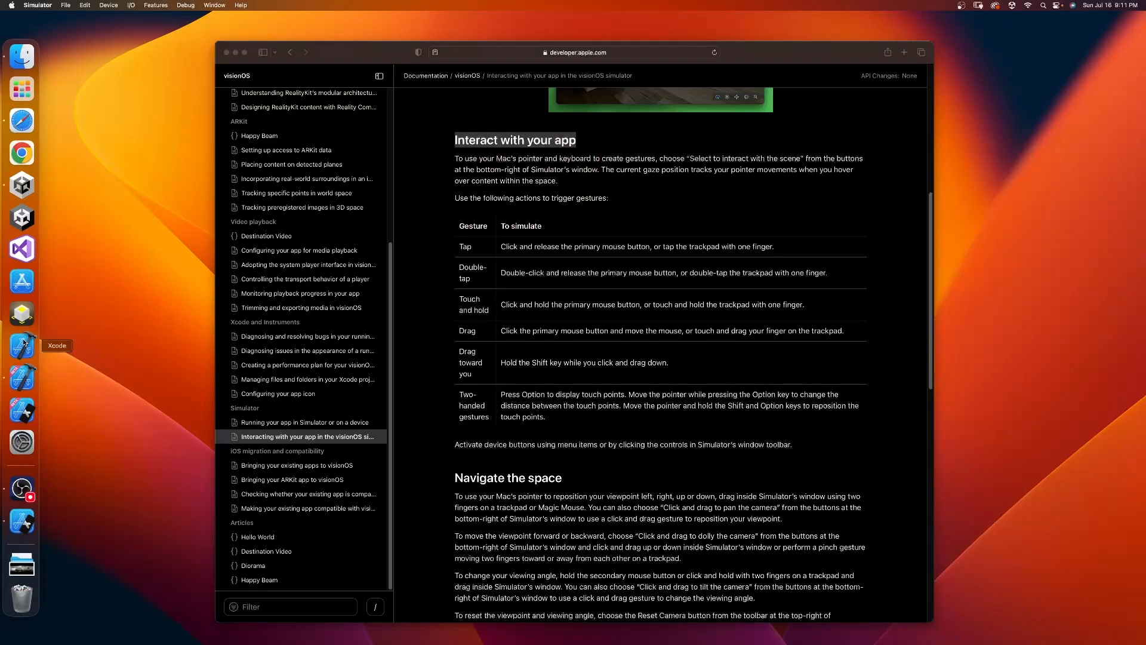
left_click(27, 409)
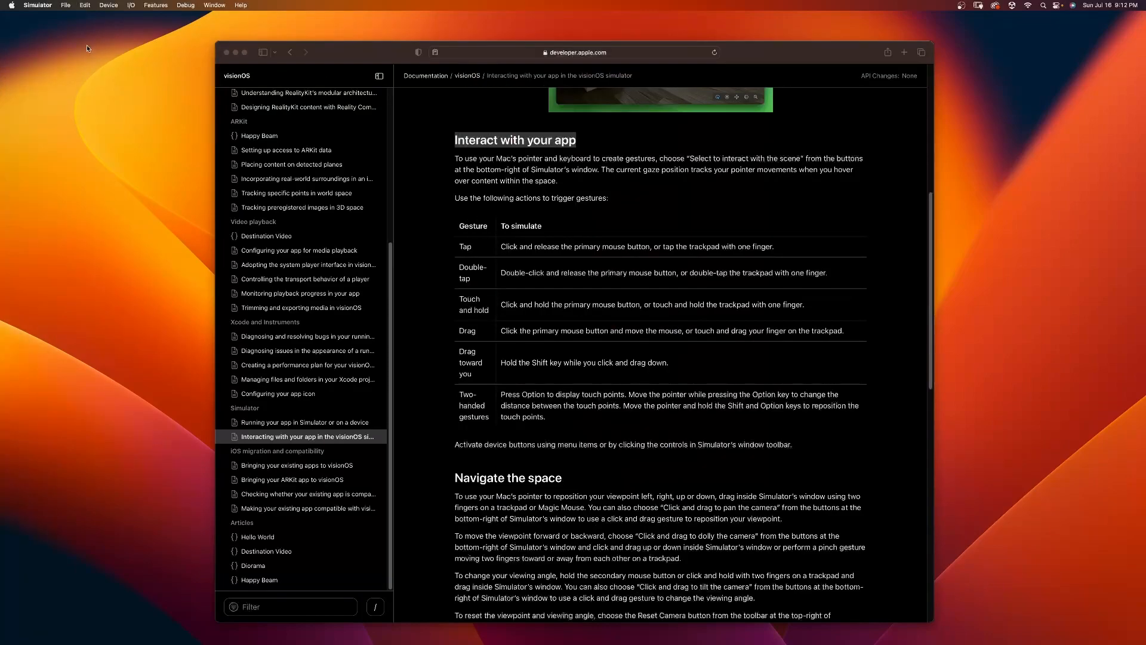
left_click(37, 5)
mouse_move(65, 5)
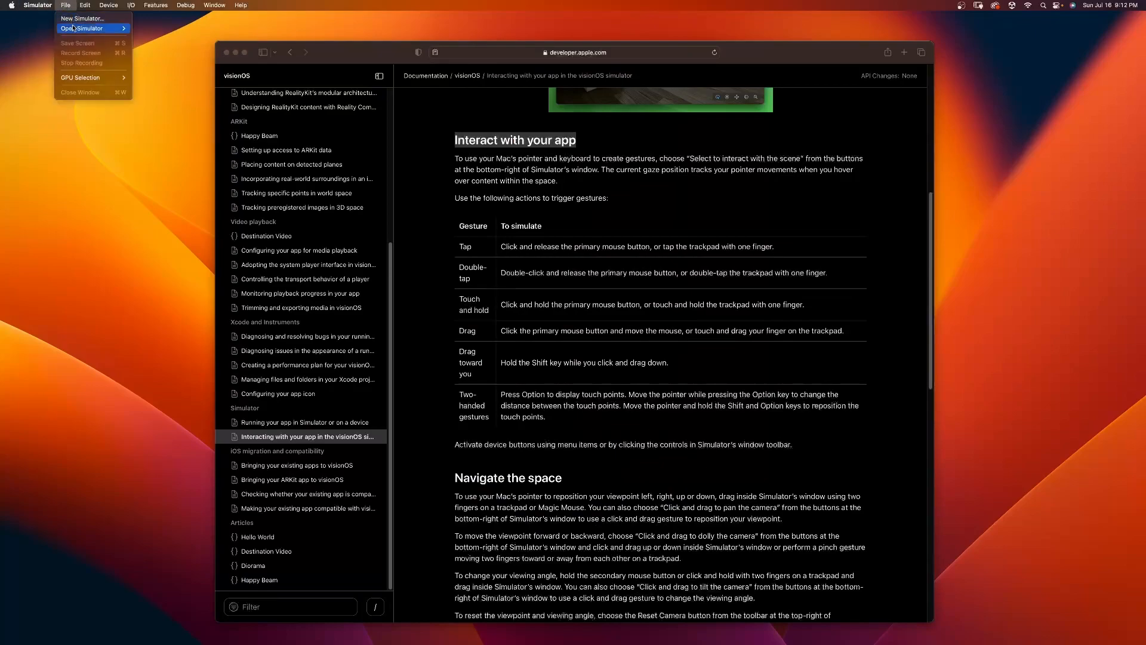
mouse_move(73, 29)
mouse_move(152, 29)
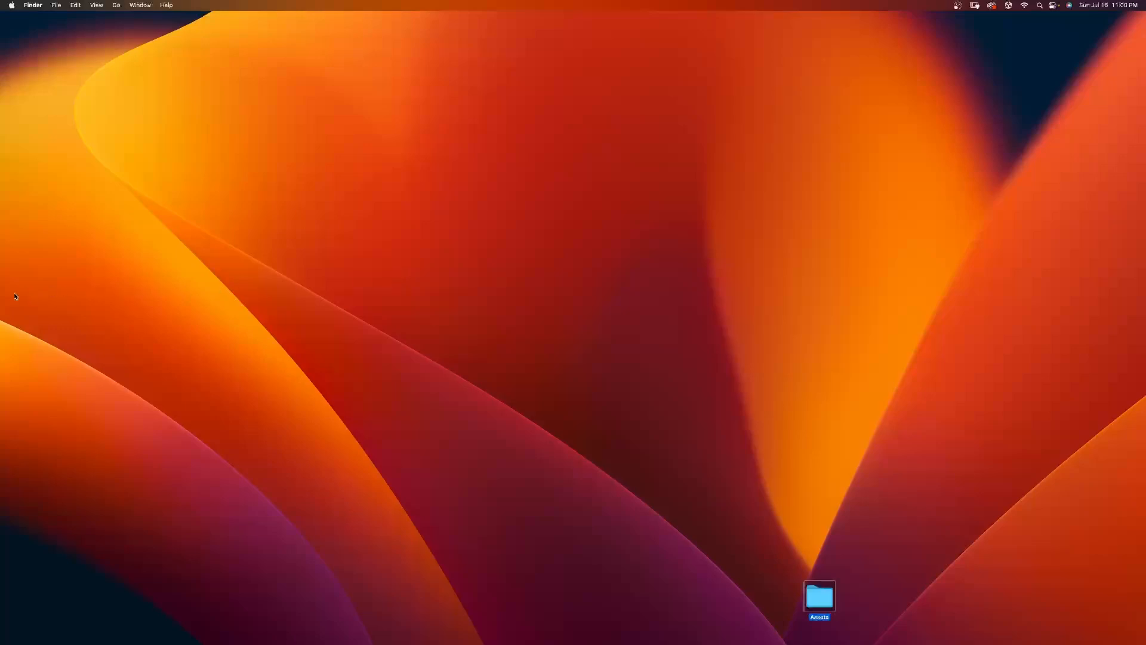
Step: Open Xcode-beta and launch Simulator from its developer tools
mouse_move(2, 294)
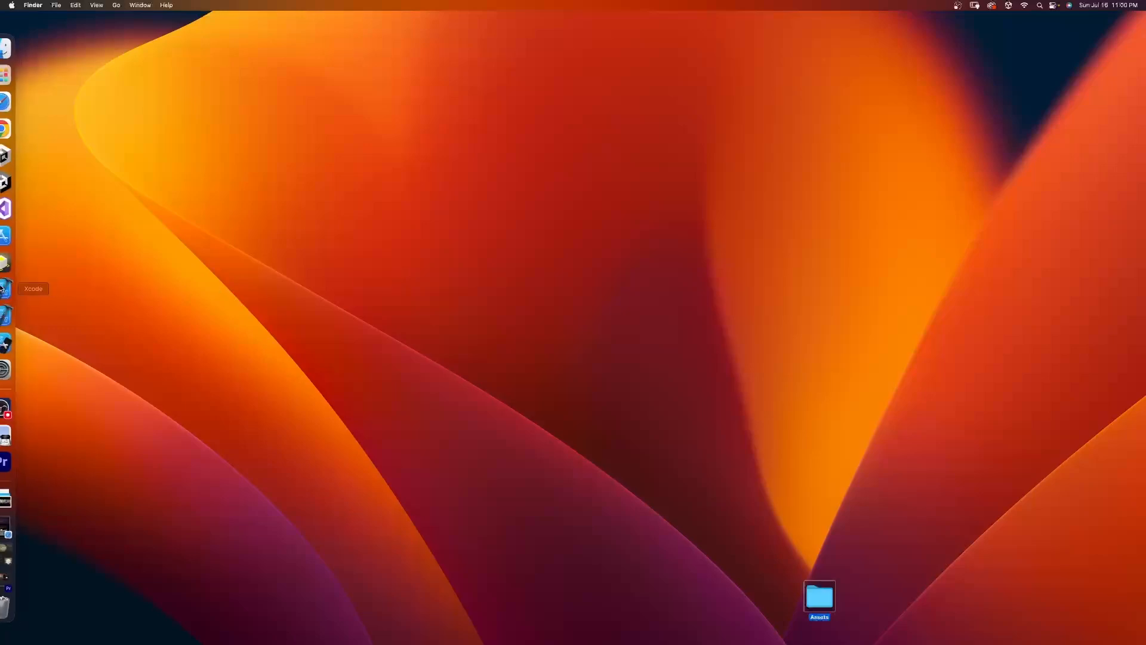
left_click(20, 316)
left_click(40, 5)
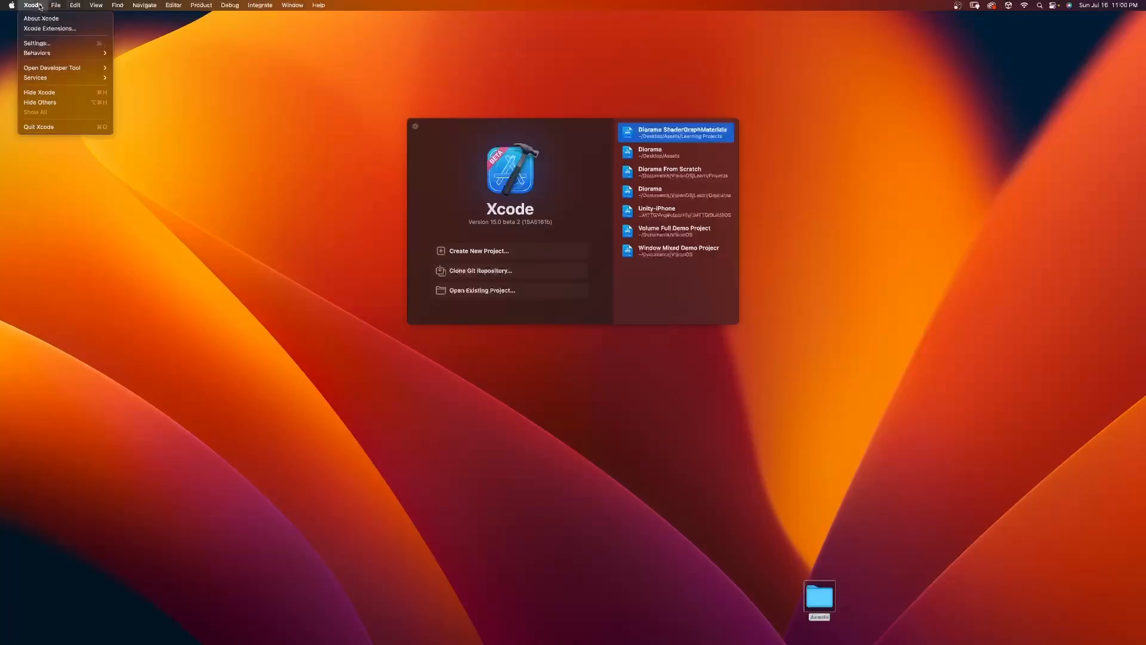
mouse_move(54, 67)
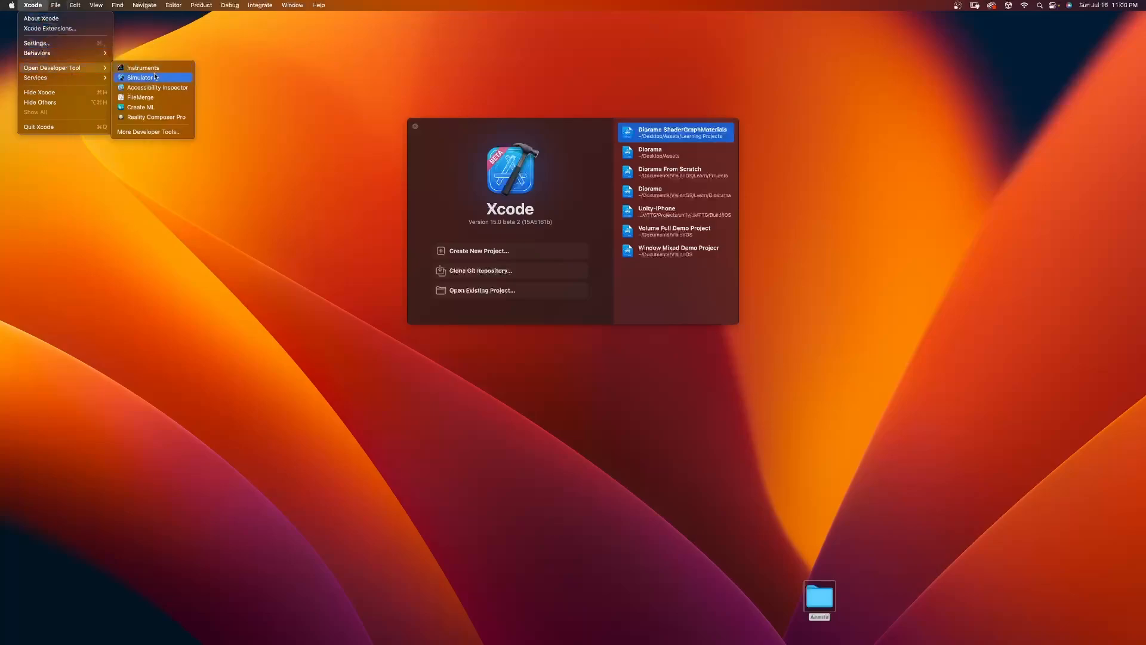
left_click(136, 81)
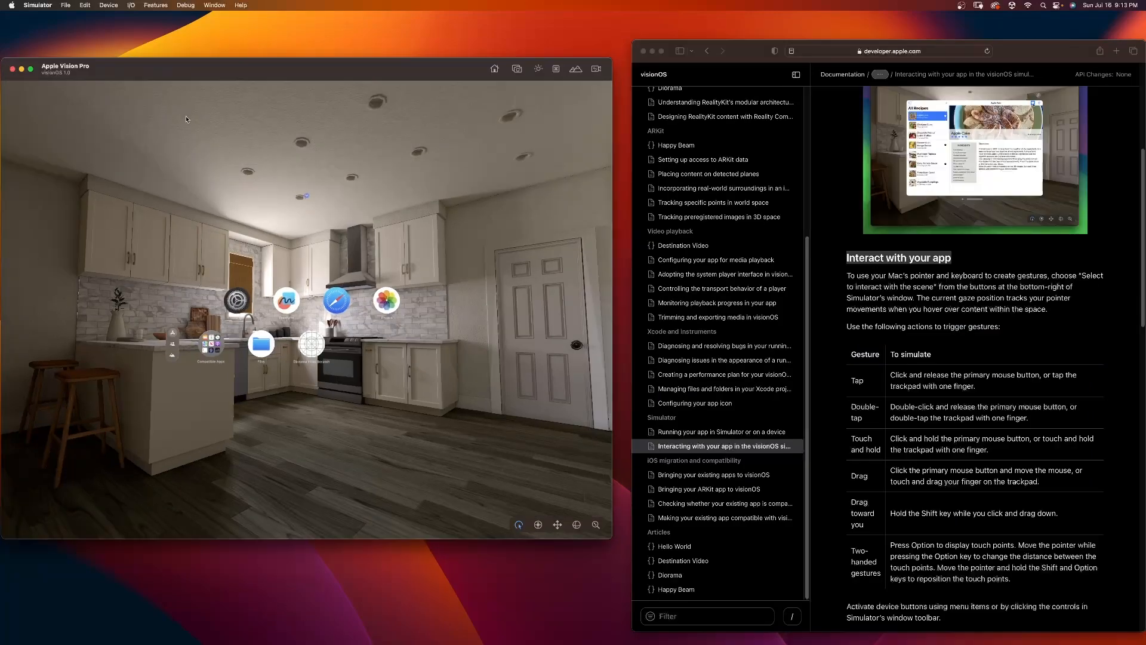
Step: Look over Simulator's file, edit and debug commands, and open Simulator Help with its topic list shown
left_click(65, 5)
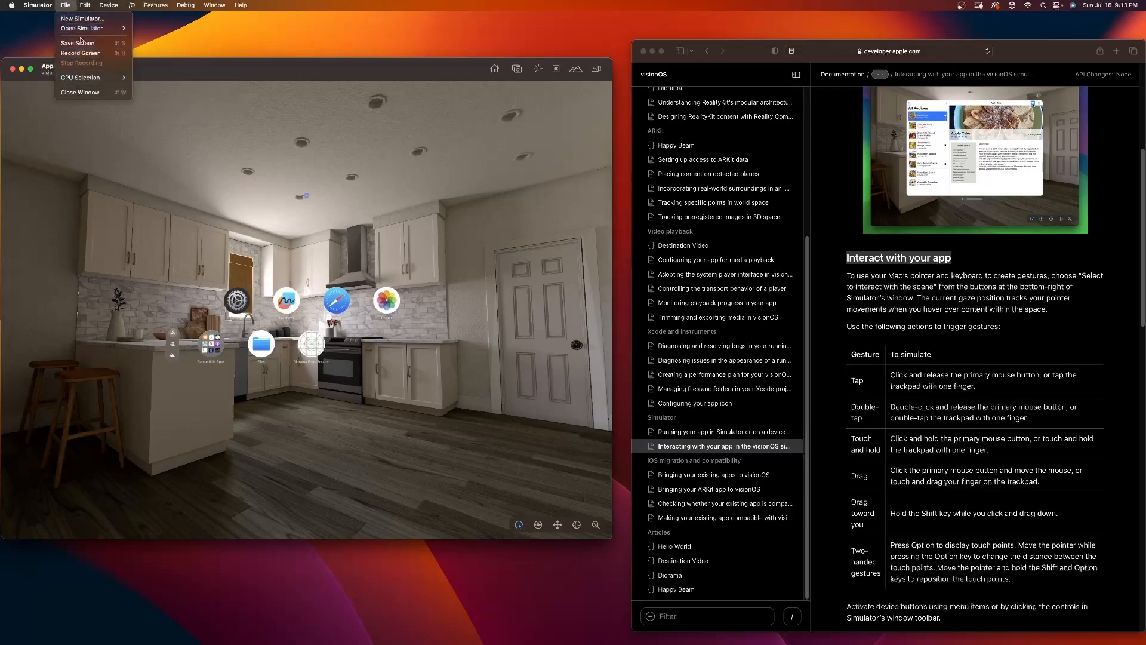
mouse_move(85, 8)
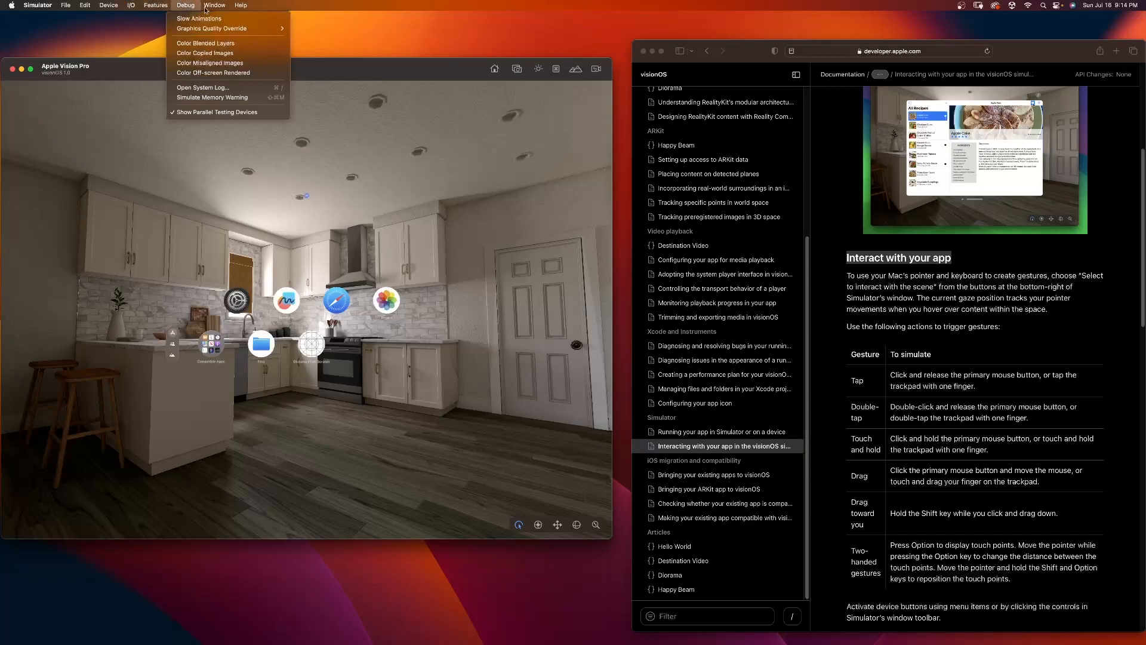
mouse_move(211, 7)
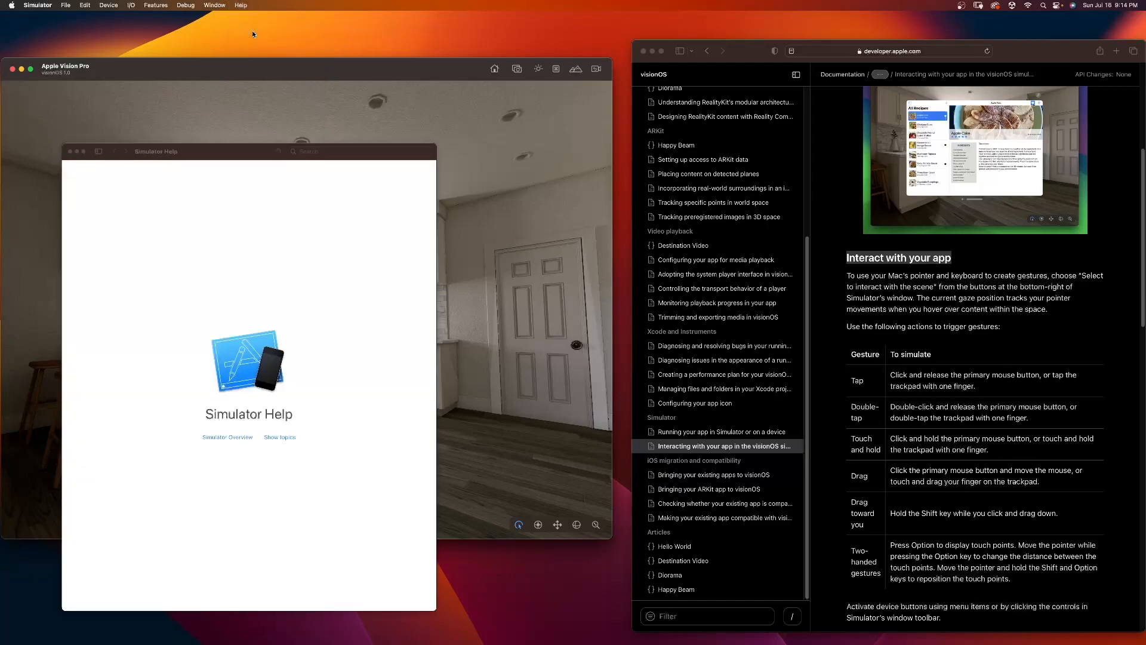
left_click(298, 440)
left_click(289, 440)
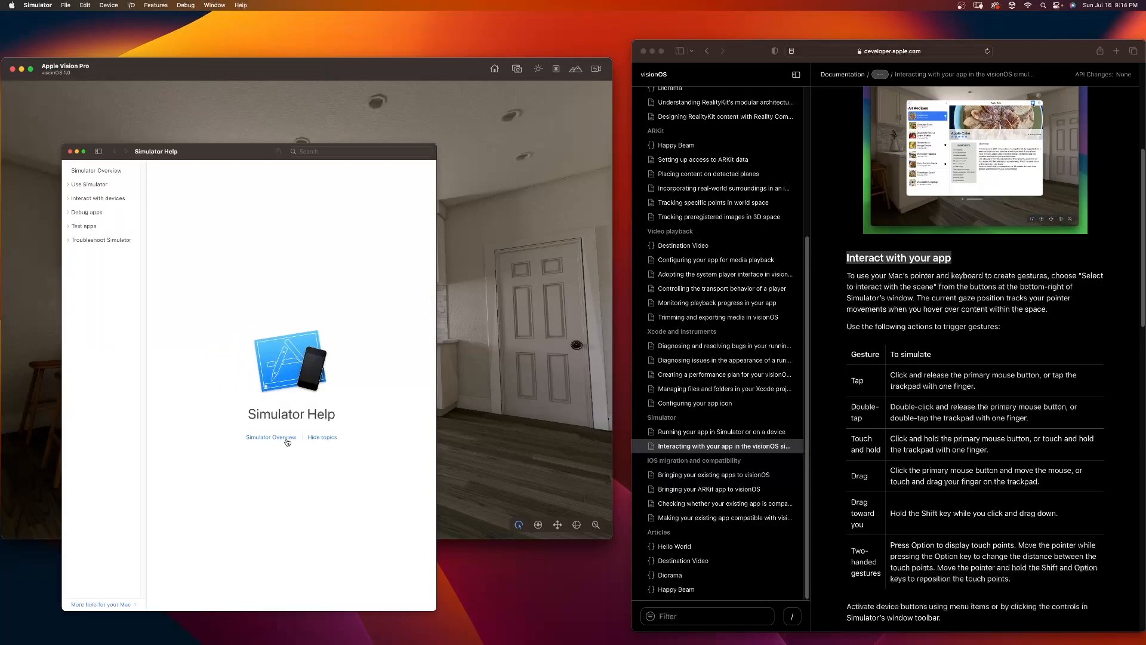
Step: Browse the Simulator Help topics on using Simulator, interacting with devices, testing iCloud and showing the bezel, and return to the Apple Vision Pro simulator
left_click(68, 185)
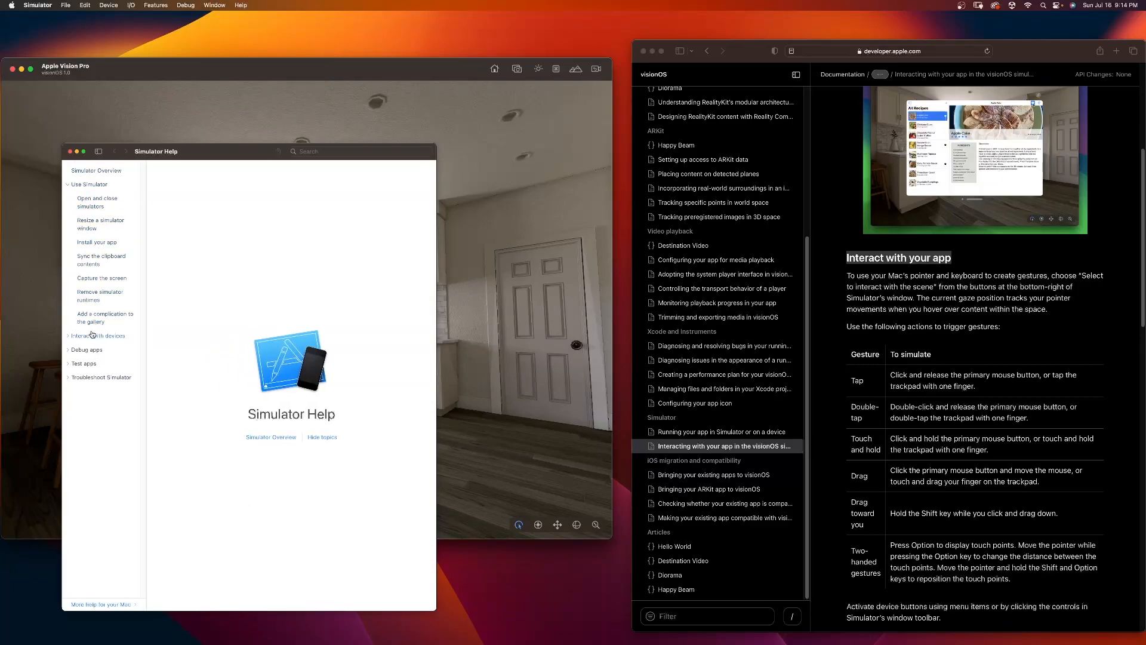
left_click(68, 336)
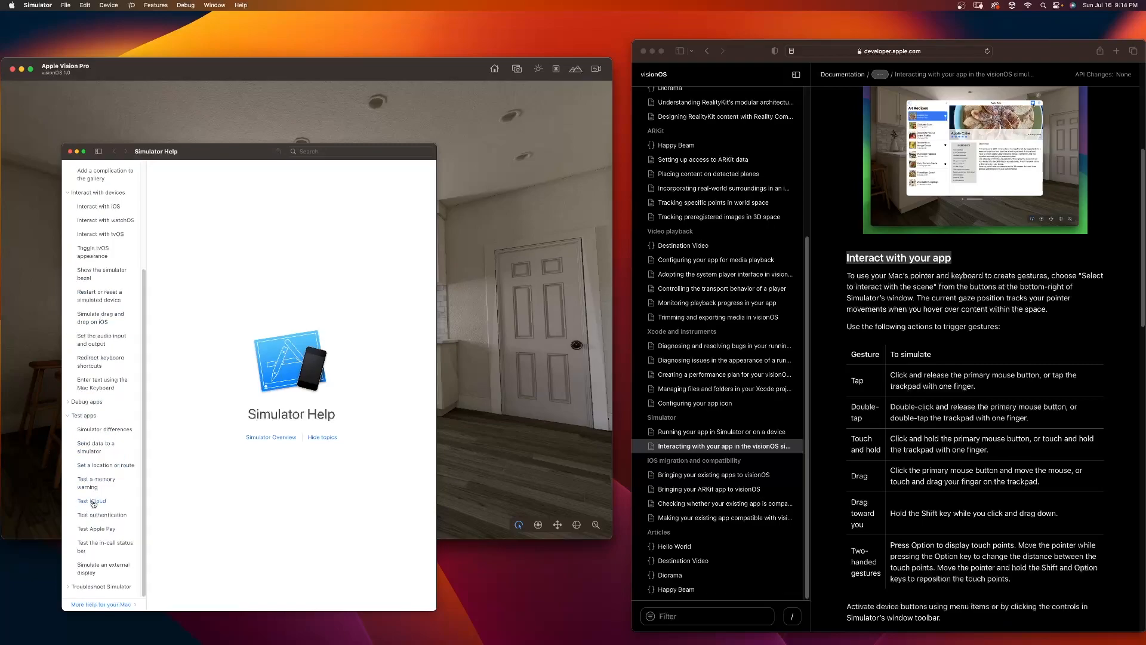
left_click(93, 503)
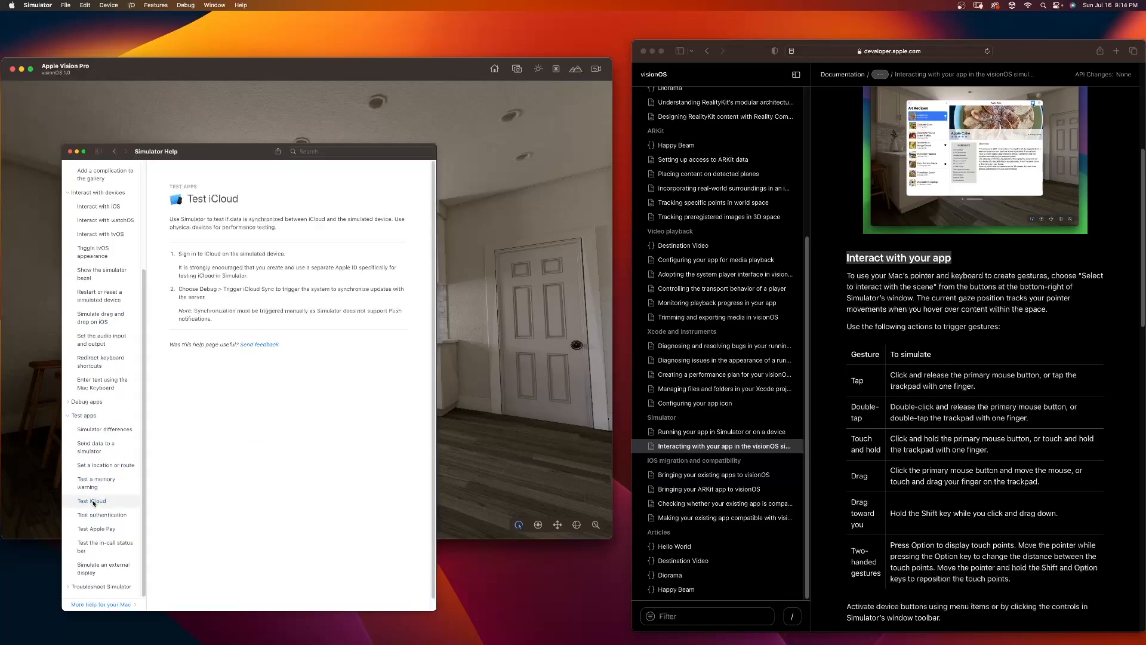
left_click(106, 297)
left_click(107, 274)
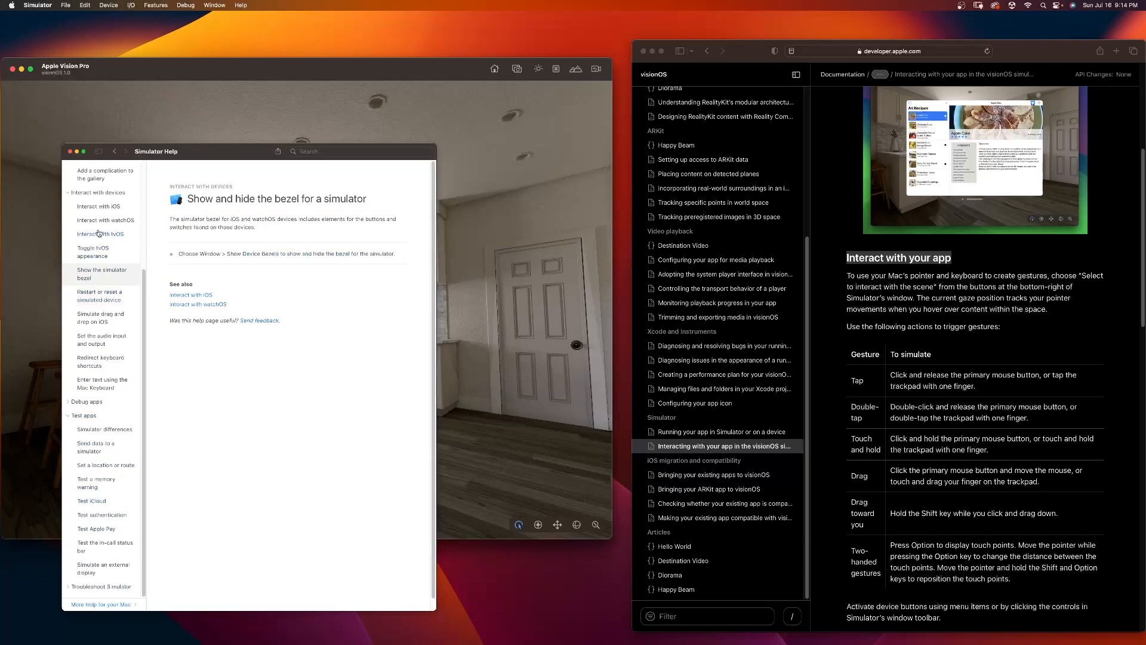
scroll(102, 216, "up", 5)
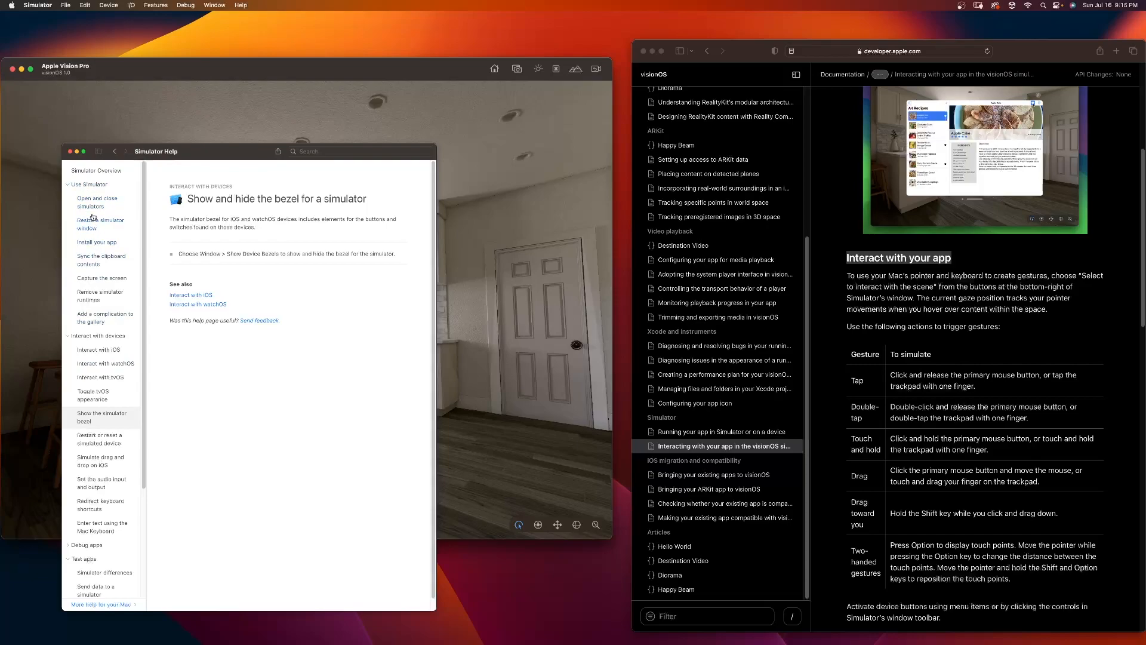
left_click(478, 219)
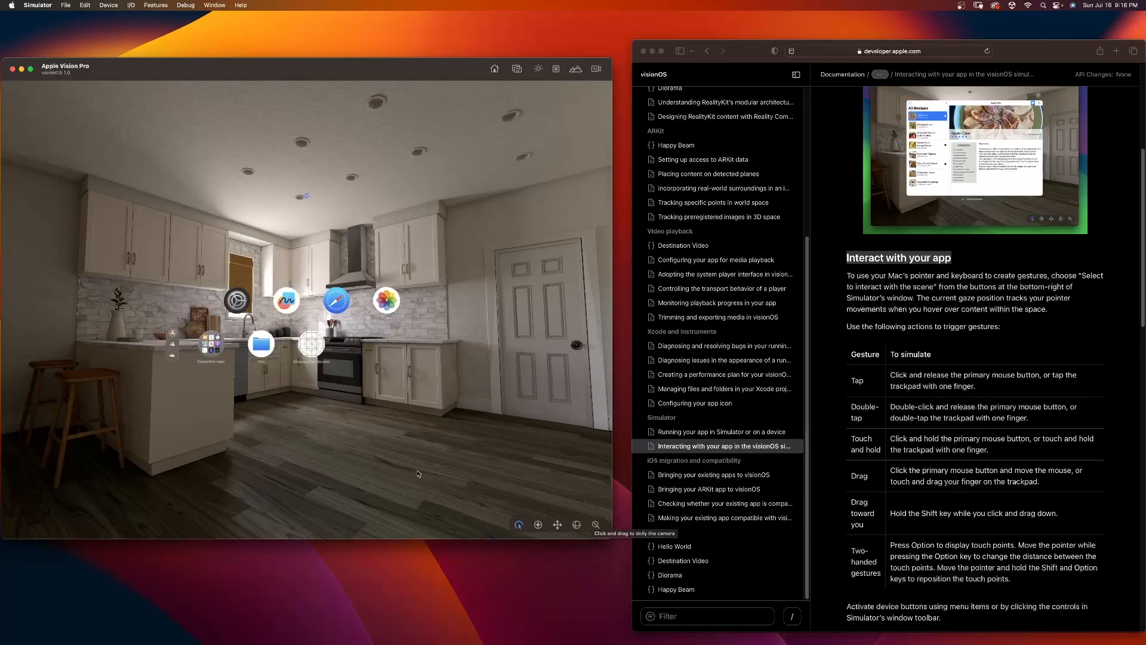
Step: Shift the viewpoint up and down within the Apple Vision Pro simulator's kitchen scene
scroll(359, 421, "down", 5)
scroll(359, 420, "up", 10)
scroll(359, 421, "down", 5)
scroll(359, 421, "up", 8)
scroll(359, 421, "down", 12)
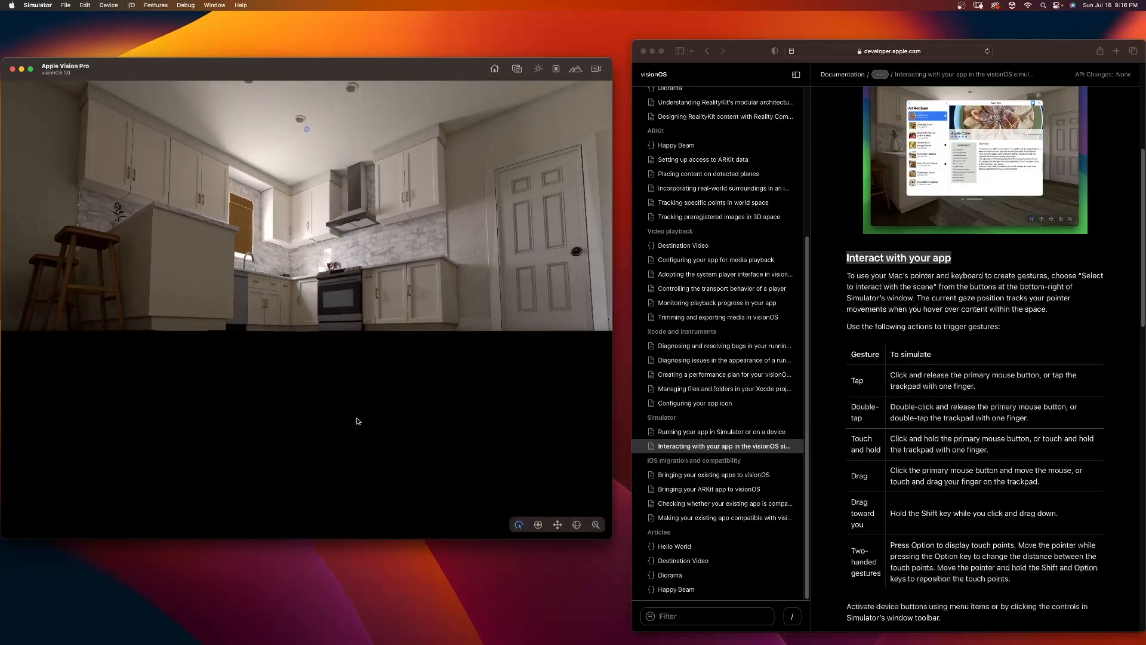
Step: Pan the viewpoint up, down and sideways across the kitchen scene of the Apple Vision Pro simulator
scroll(358, 421, "up", 10)
scroll(358, 422, "down", 5)
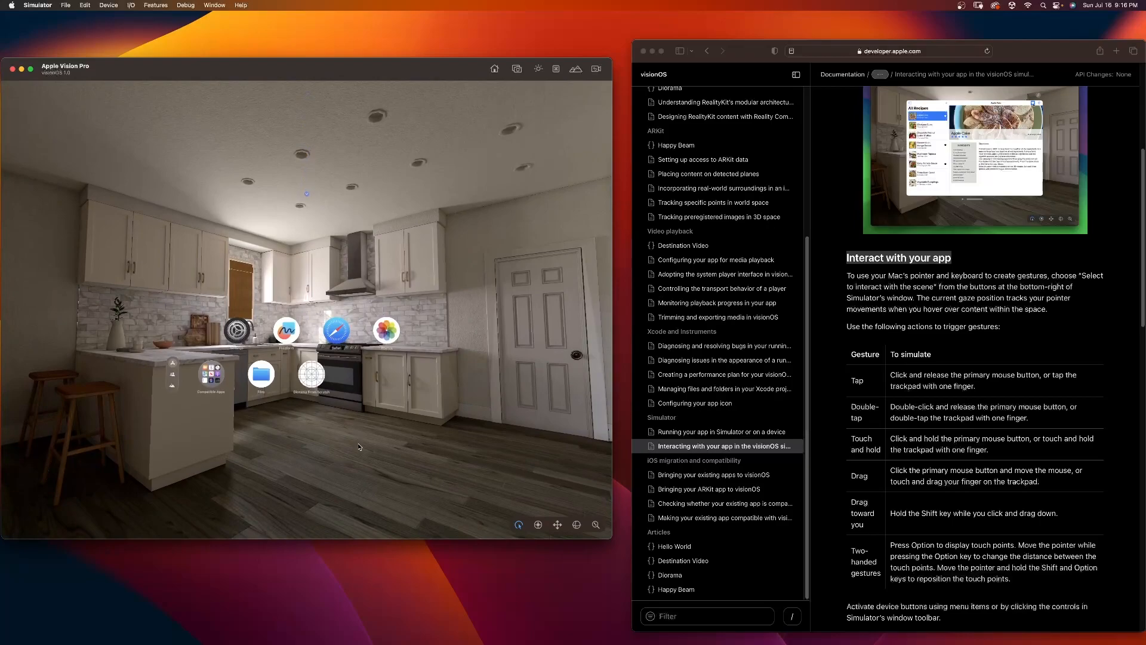
scroll(359, 447, "left", 10)
scroll(359, 446, "right", 15)
scroll(266, 437, "left", 8)
scroll(381, 457, "up", 6)
scroll(468, 401, "down", 6)
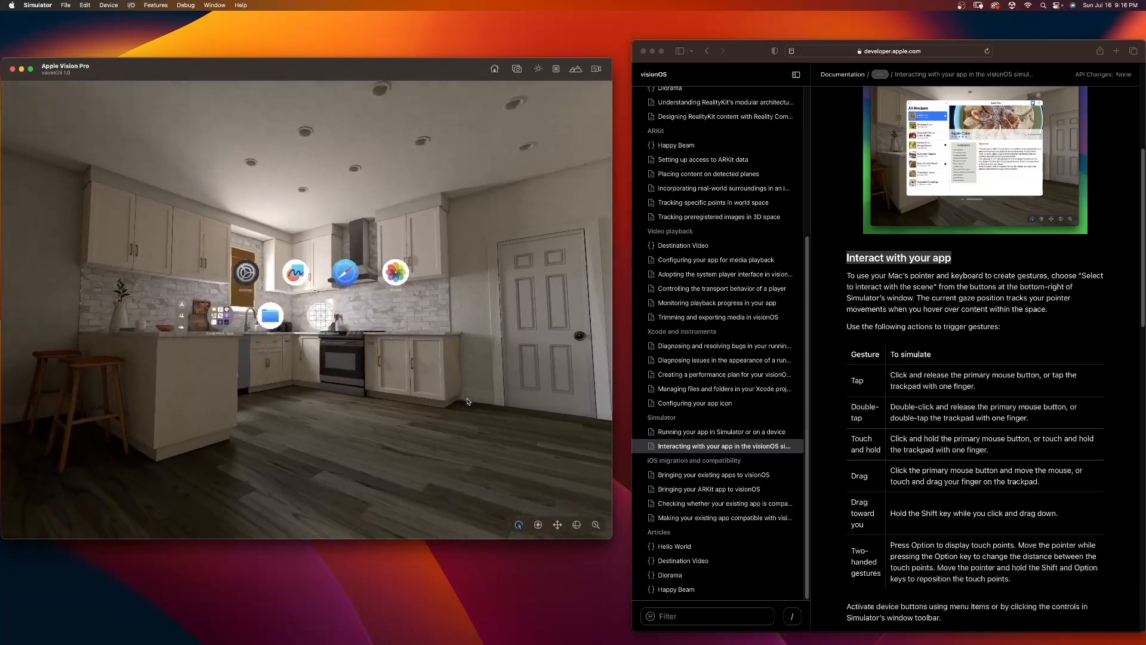
Step: Rotate the viewing angle in the kitchen scene away from the cabinets until the dining table and window come into view
right_click_drag(468, 401, 505, 399)
right_click_drag(368, 190, 307, 195)
key("e")
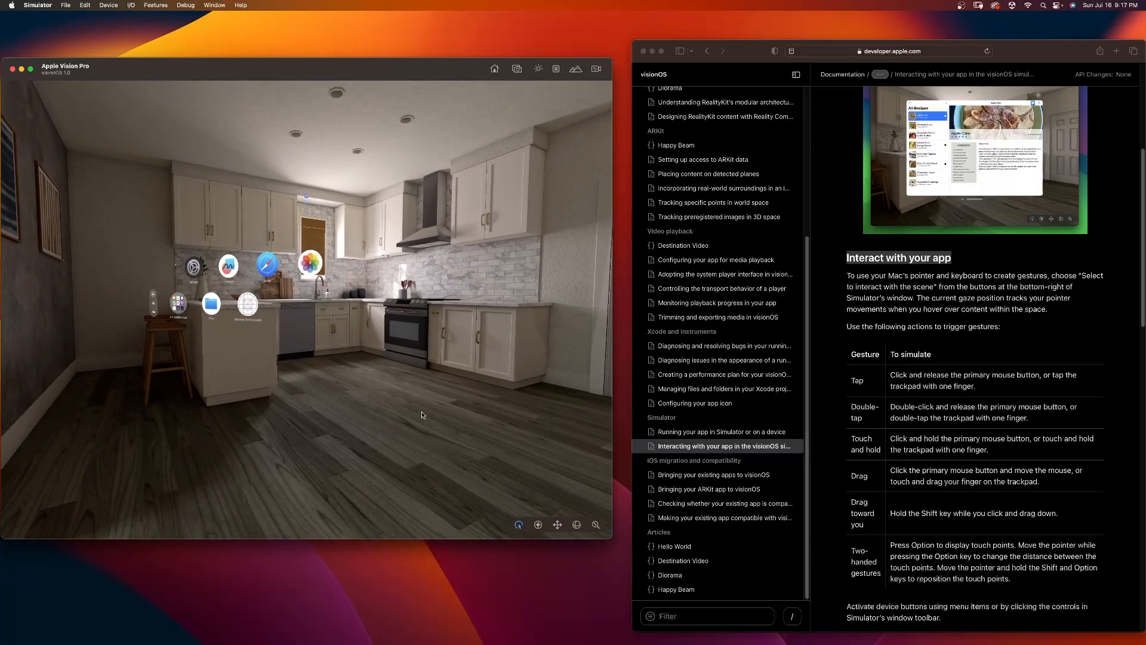
key("e")
right_click_drag(424, 412, 245, 397)
right_click_drag(236, 205, 307, 193)
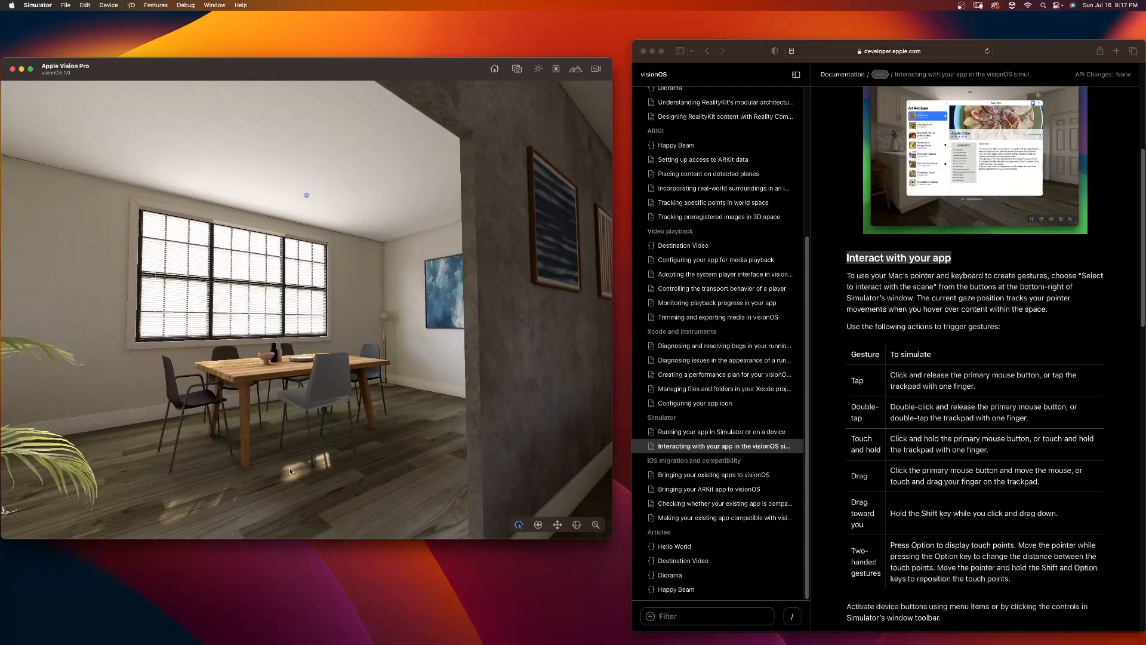
Step: Move backward, sideways and forward through the kitchen scene to face the desk and the doorway in the grey wall
key("s")
right_click_drag(255, 472, 427, 458)
key("a")
key("a")
key("s")
key("a")
key("a")
key("s")
key("a")
key("s")
key("d")
key("d")
key("w")
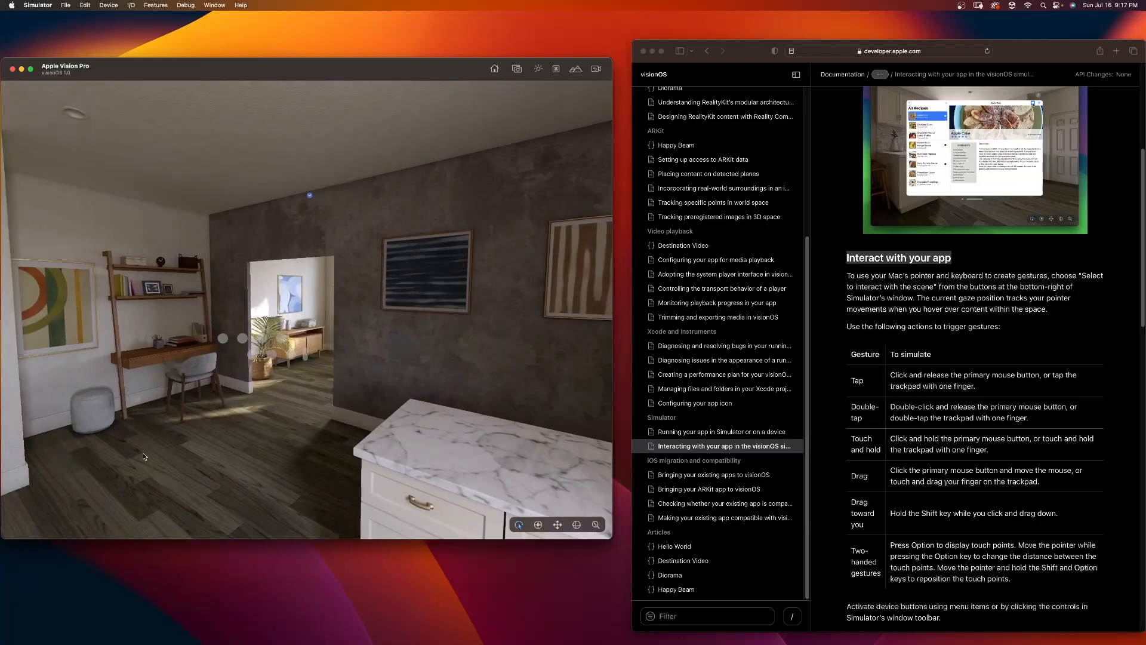
Step: Raise the volume to maximum in the simulator's compact in-scene controls and open the Home View
left_click(307, 197)
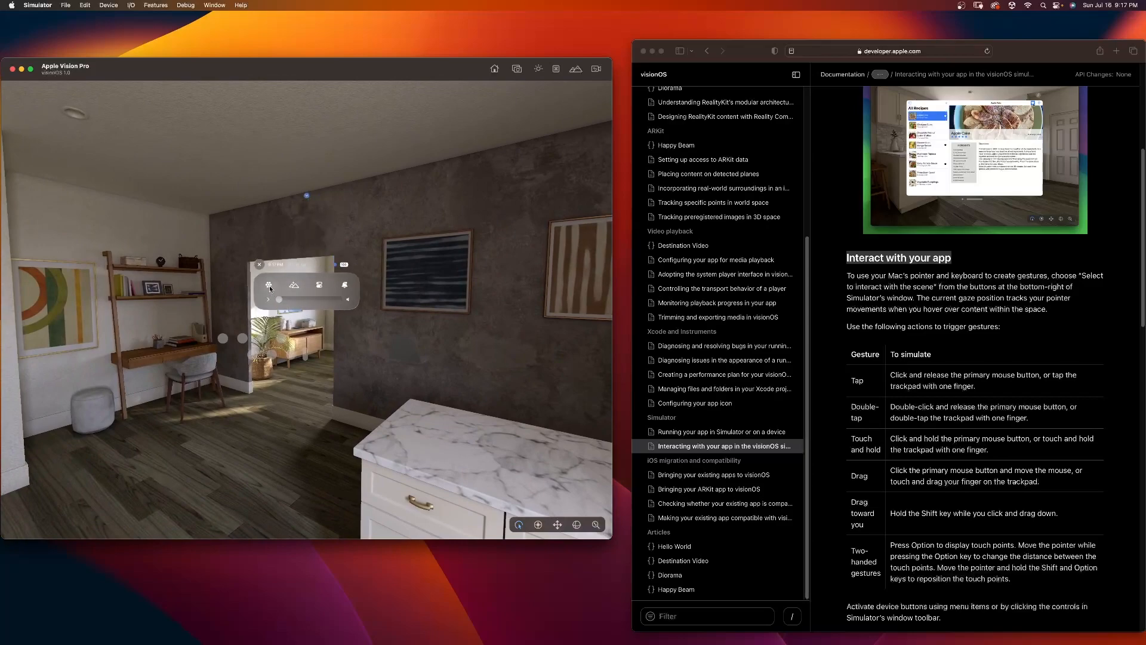
left_click_drag(280, 302, 398, 308)
left_click(268, 283)
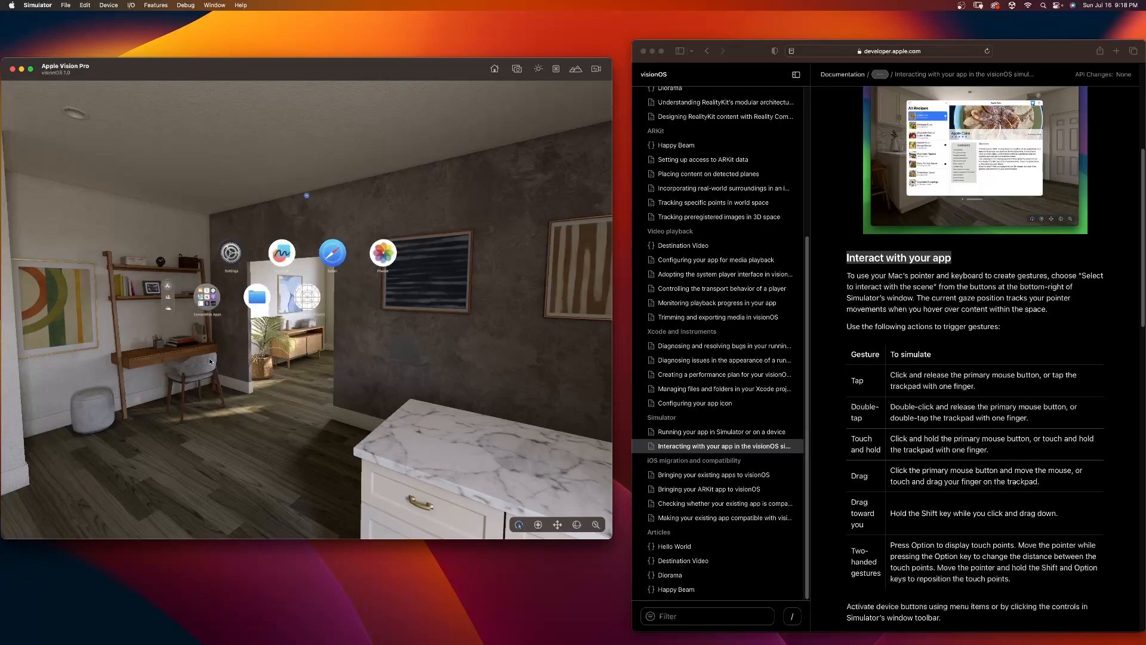
Step: Browse the People and Environments sections of the Home View and return to Apps
mouse_move(166, 289)
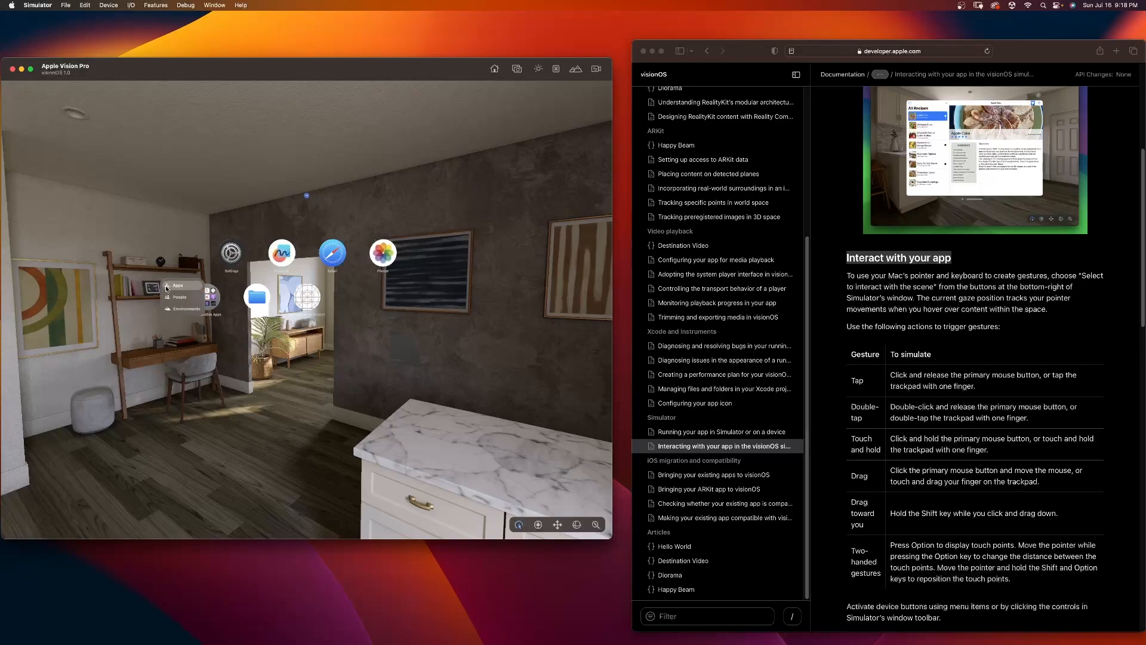
left_click(175, 298)
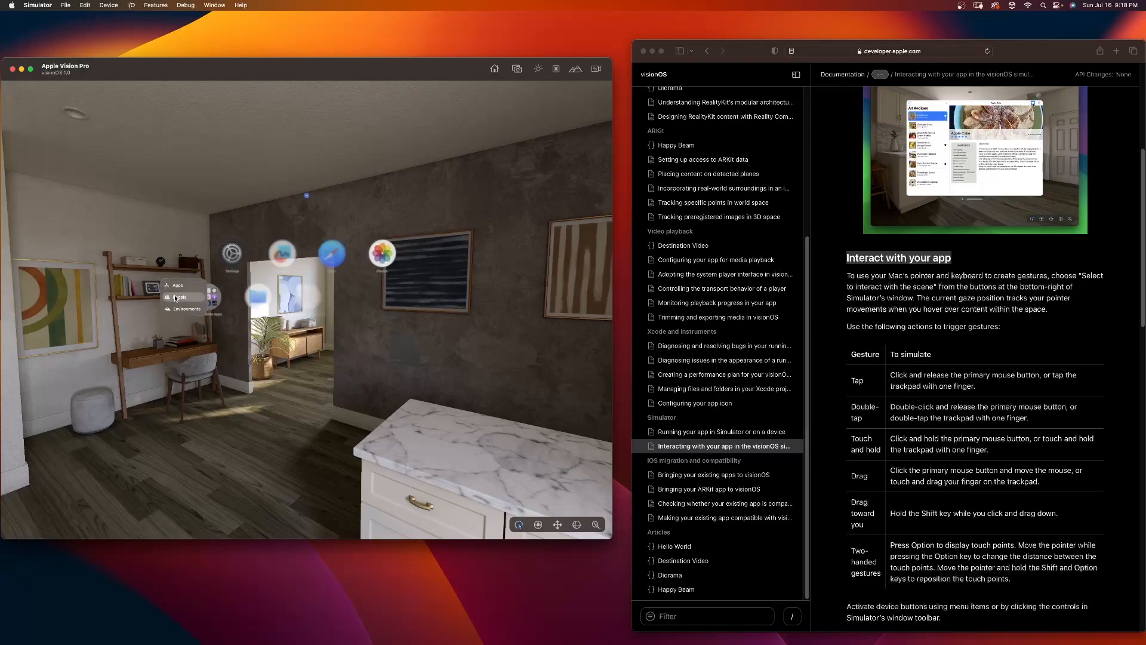
left_click(182, 310)
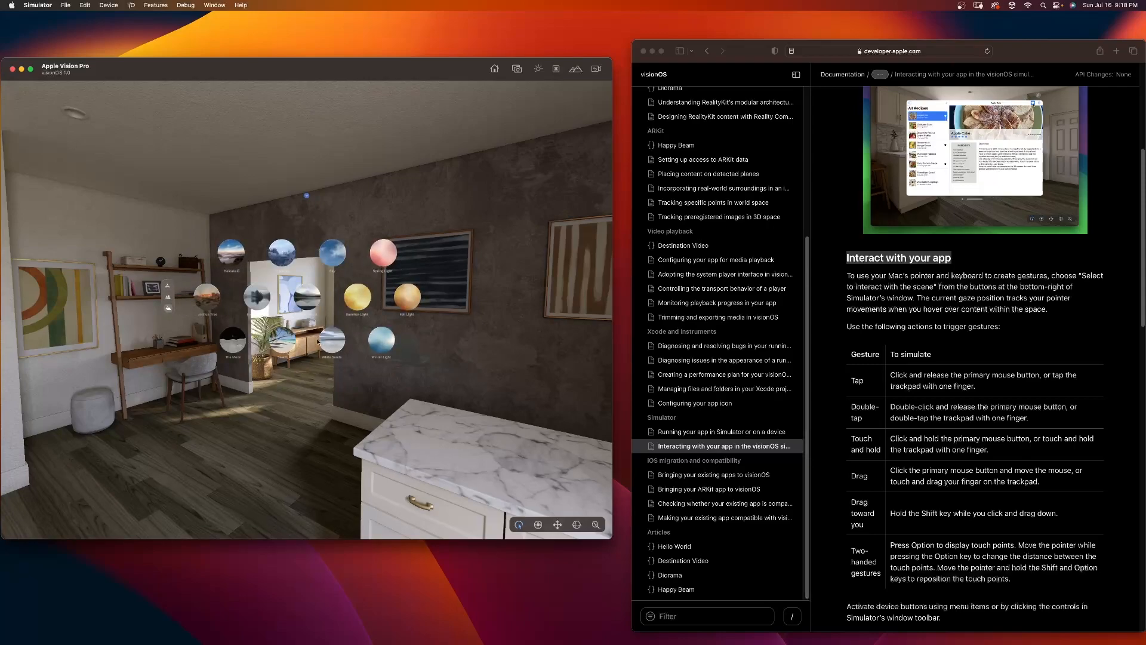
left_click(169, 287)
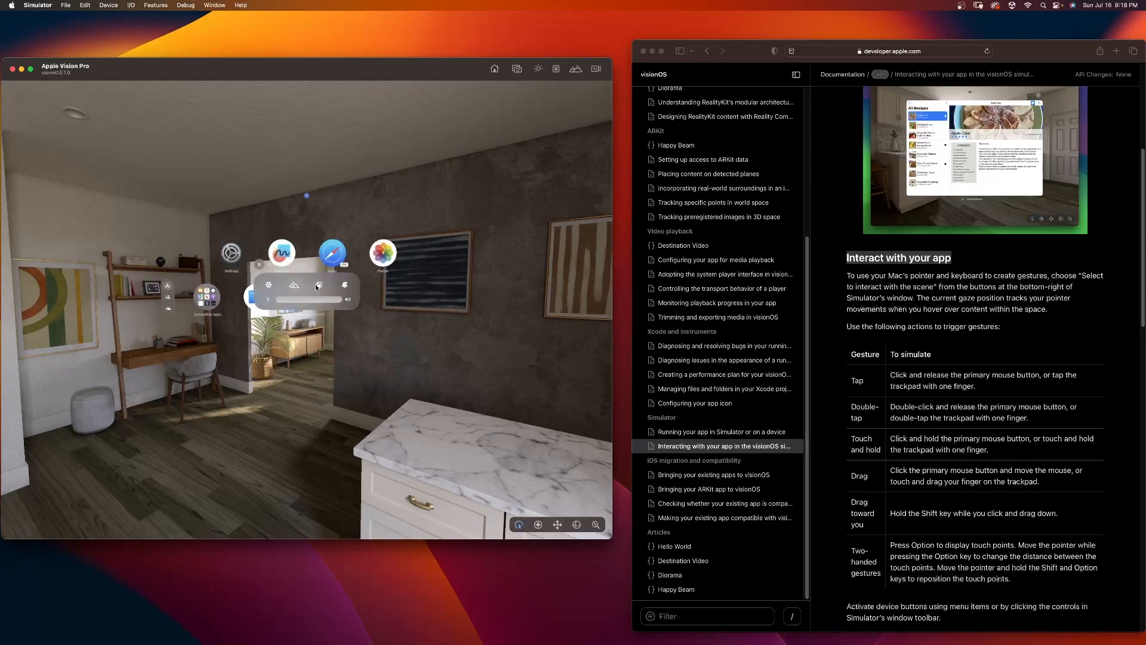
Step: Expand the full Control Center, look into its Focus control, and close it
left_click(319, 285)
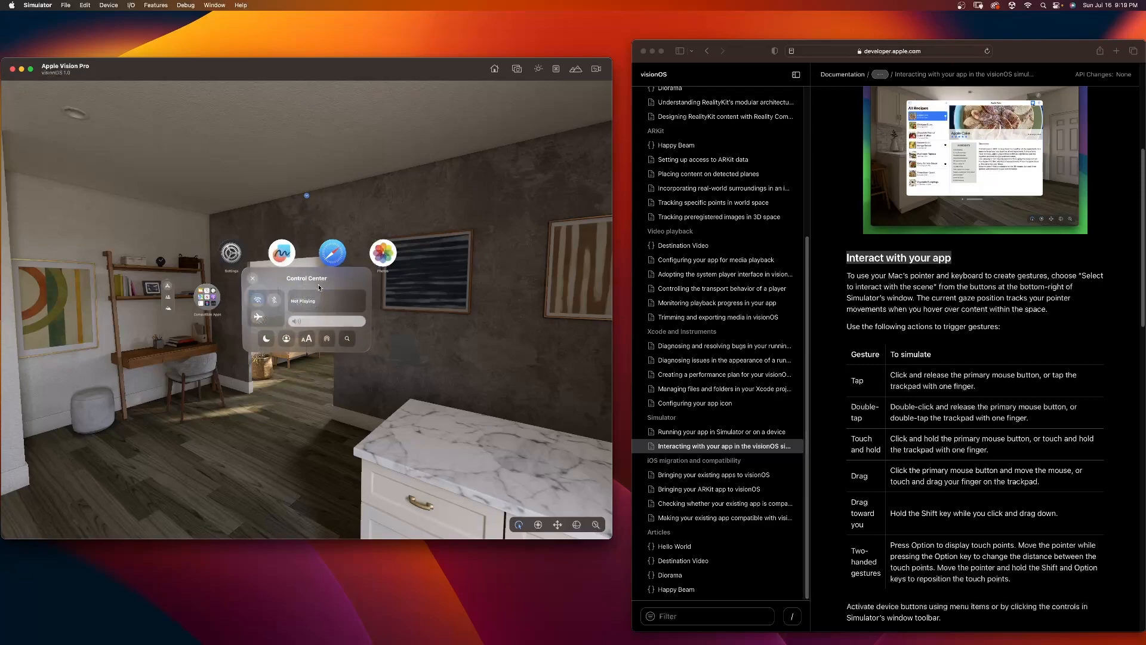
left_click(267, 339)
left_click(269, 342)
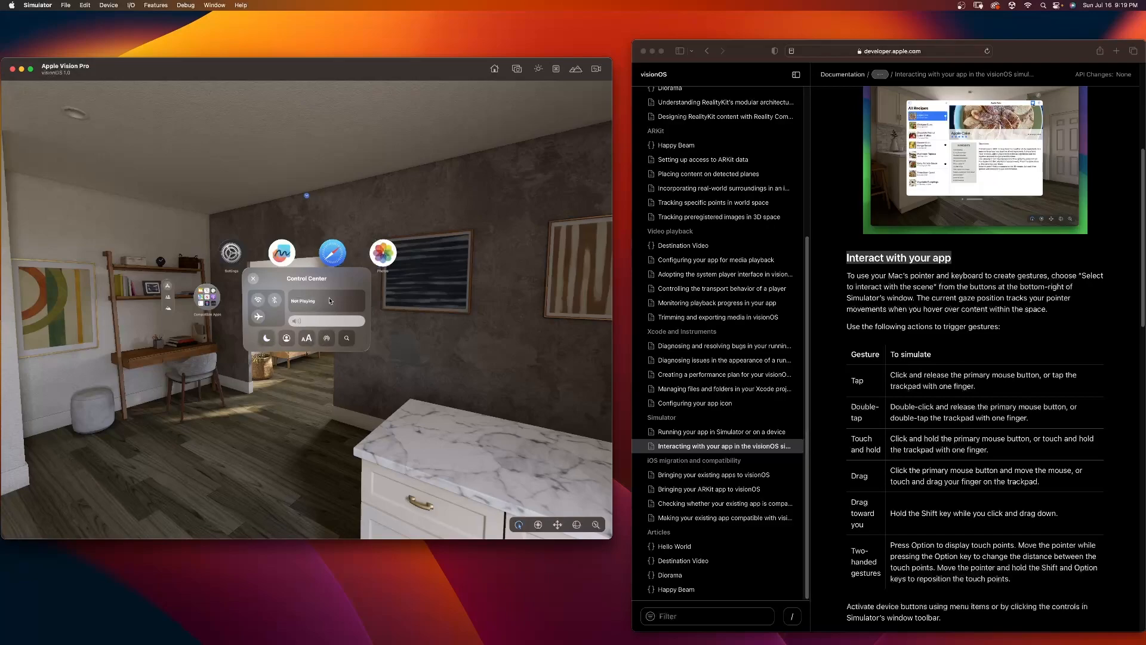
left_click(260, 301)
left_click(257, 281)
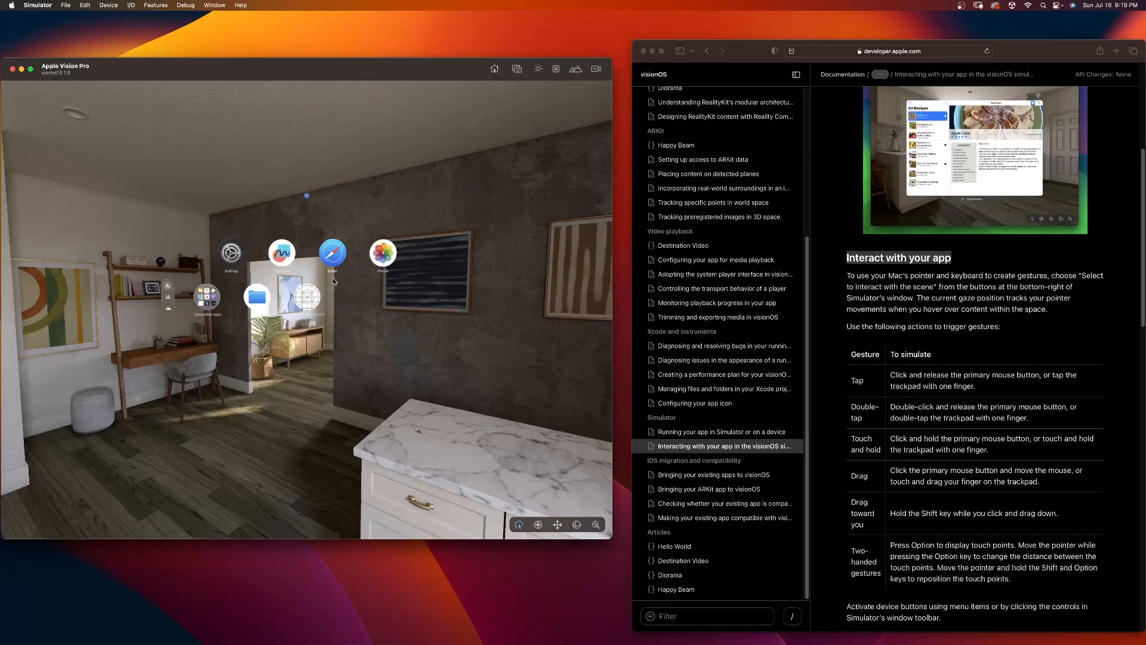
Step: Switch the simulated scene to Kitchen (Night) and turn the view toward the dining table and window
left_click(307, 196)
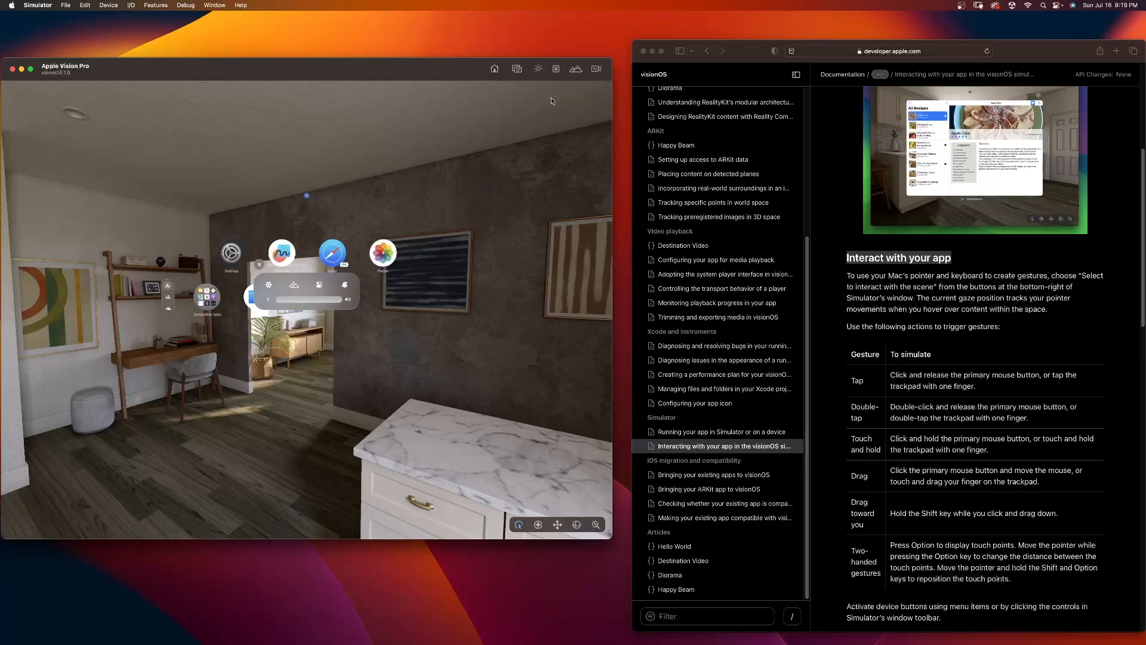
left_click(575, 69)
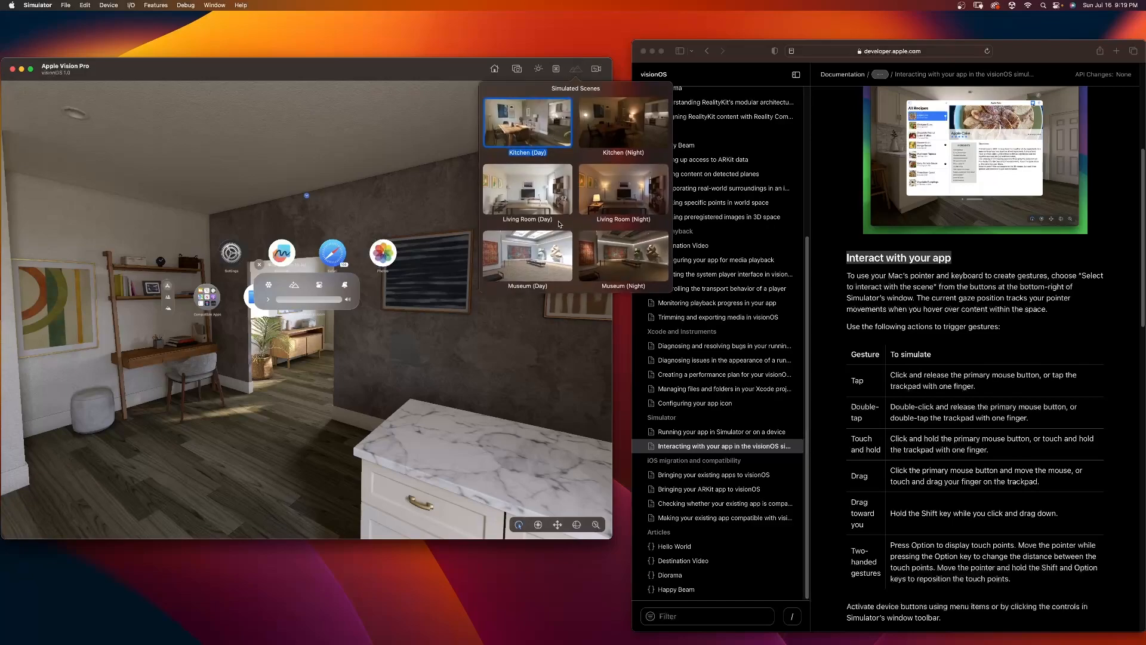
left_click(604, 121)
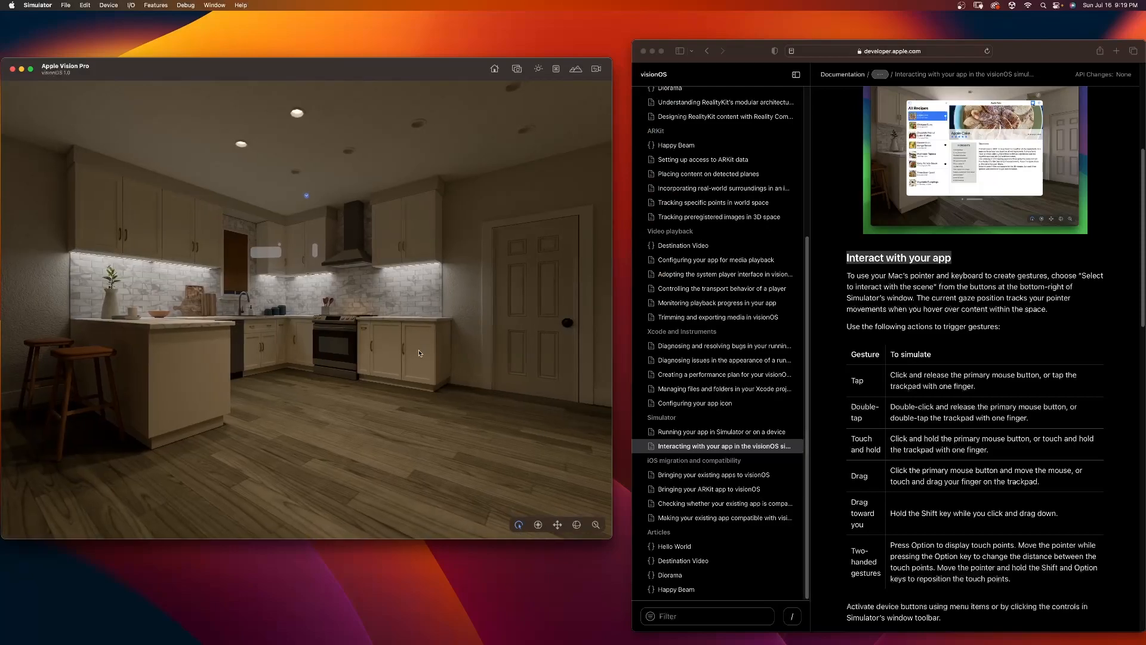
right_click_drag(429, 359, 239, 361)
right_click_drag(336, 296, 306, 293)
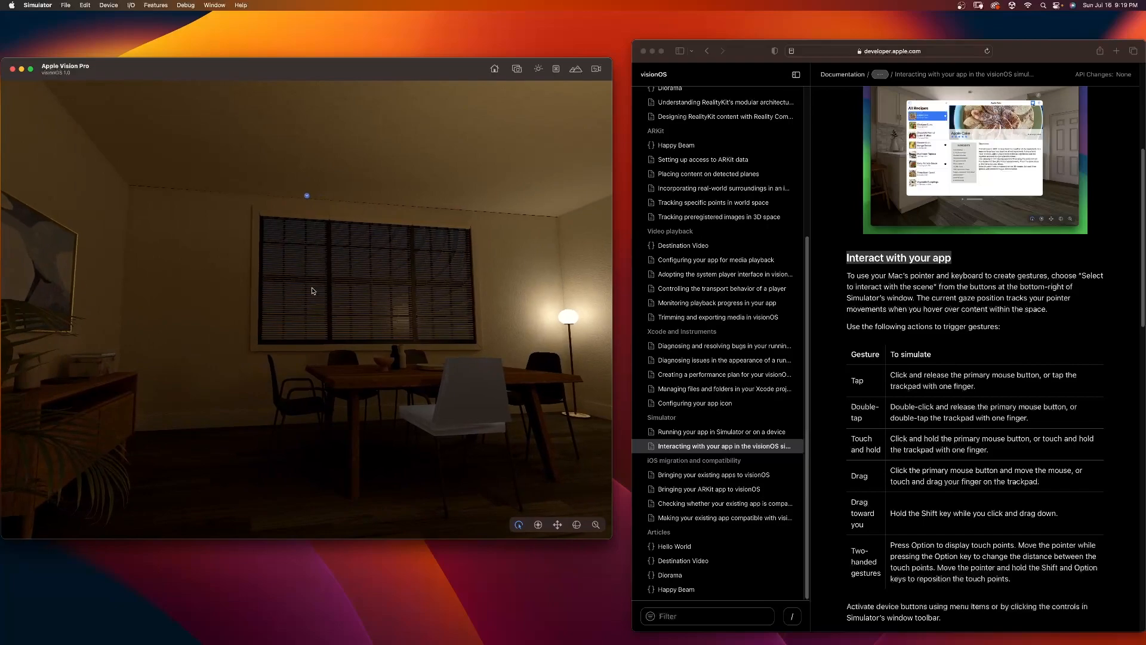
Step: Switch the simulated scene to Living Room (Day) and to Living Room (Night), looking around each room
left_click(576, 69)
left_click(533, 192)
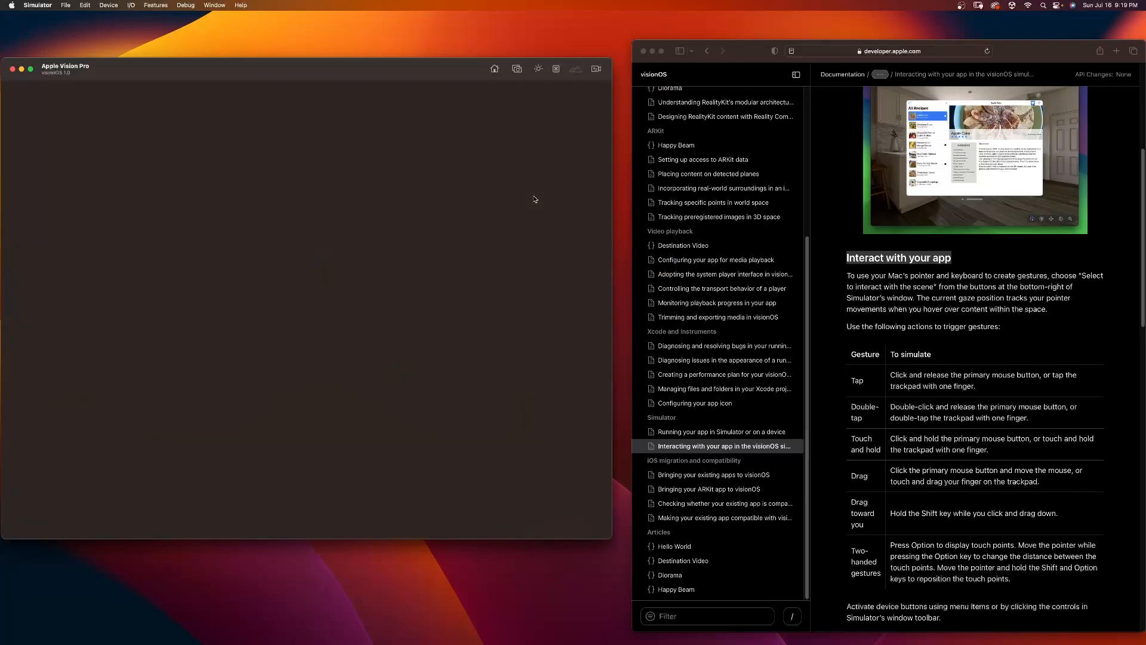
mouse_move(370, 317)
right_mouse_down()
mouse_move(309, 326)
mouse_move(12, 314)
mouse_move(147, 311)
mouse_move(420, 271)
mouse_move(454, 239)
mouse_move(391, 189)
mouse_move(307, 195)
right_mouse_up()
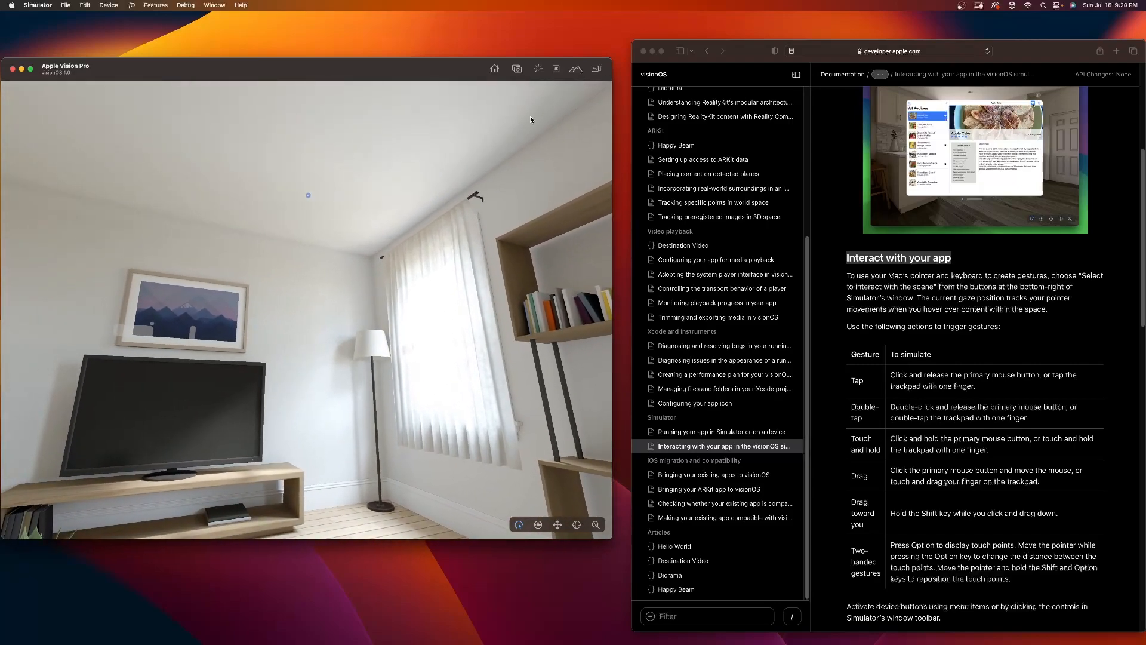
left_click(575, 68)
left_click(624, 191)
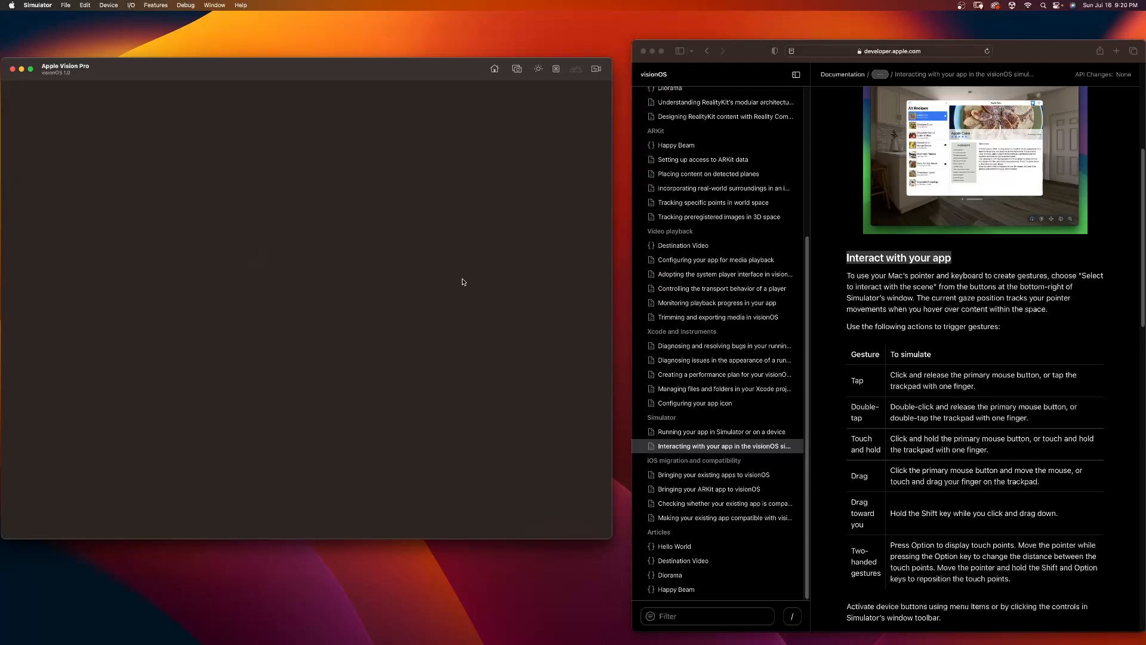
right_click_drag(440, 355, 537, 299)
Step: Switch the simulated scene to Museum (Day), tour its paintings and sculptures, and bring up the Home View
left_click(576, 69)
left_click(528, 257)
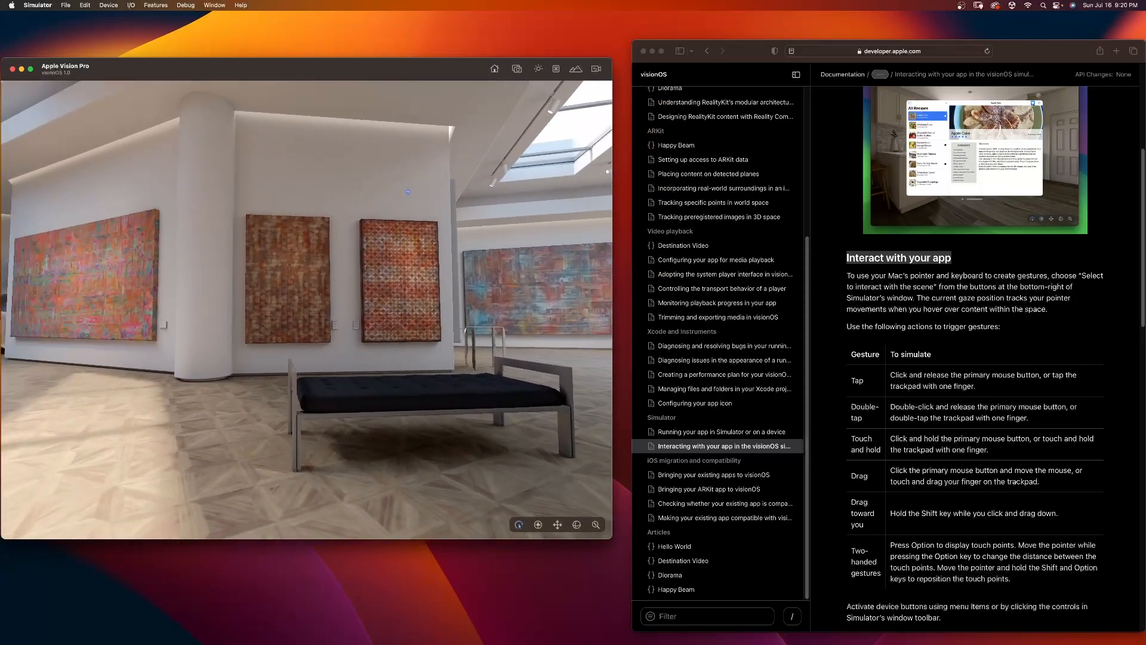
right_click_drag(409, 192, 306, 198)
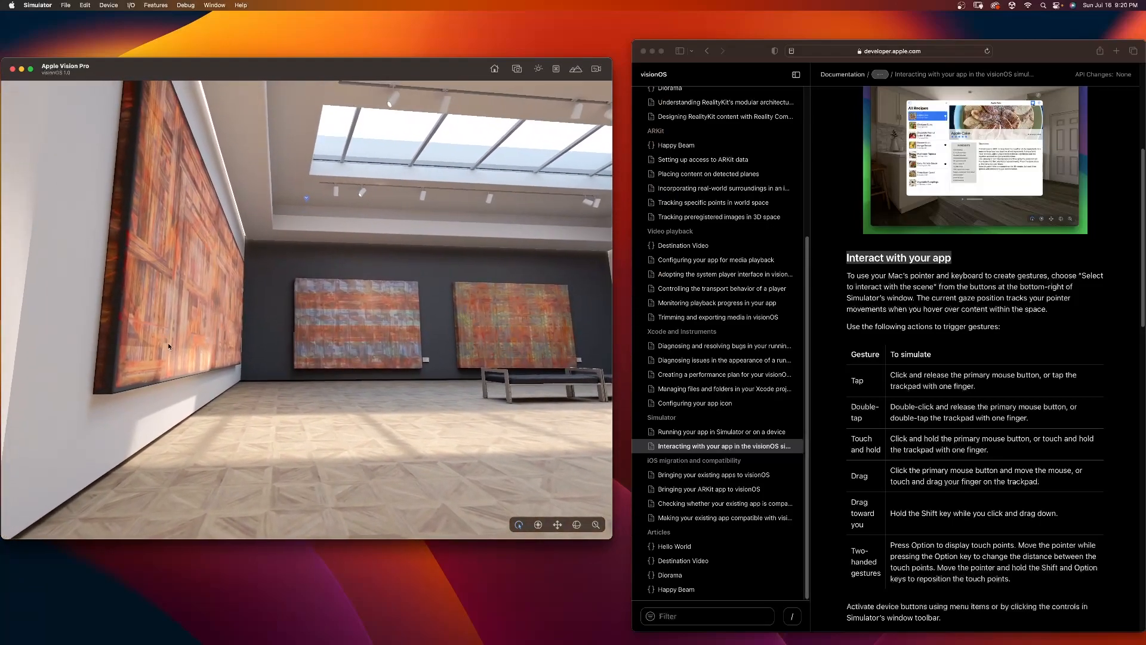
mouse_move(267, 383)
right_mouse_down()
mouse_move(326, 354)
mouse_move(312, 400)
mouse_move(148, 402)
mouse_move(134, 388)
mouse_move(251, 391)
mouse_move(204, 382)
mouse_move(209, 361)
right_mouse_up()
mouse_move(310, 394)
right_mouse_down()
mouse_move(382, 406)
mouse_move(299, 416)
right_mouse_up()
key("w")
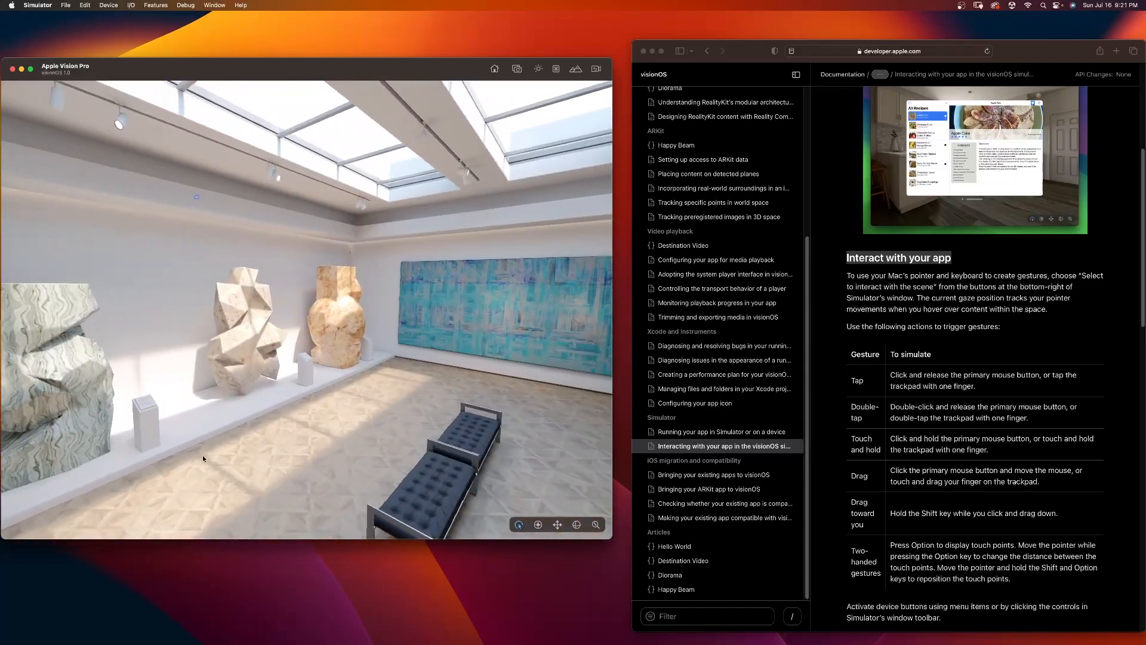
left_click(305, 199)
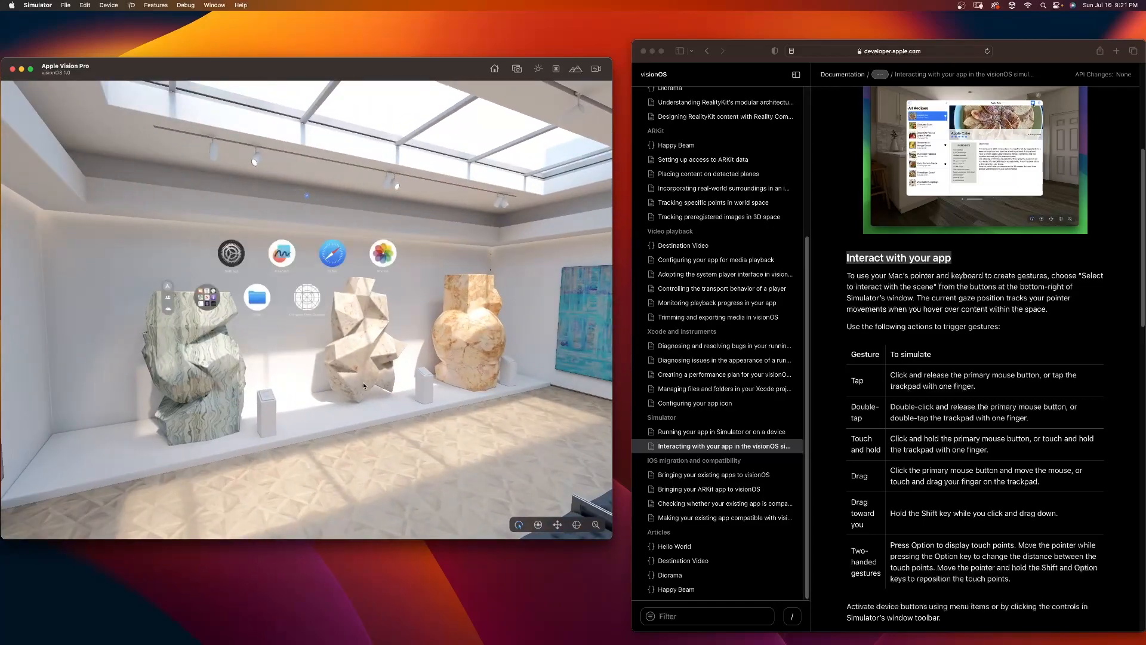
Step: Read the visionOS simulator documentation in Safari on triggering gestures, navigating the space and switching between simulated scenes
scroll(948, 304, "down", 1)
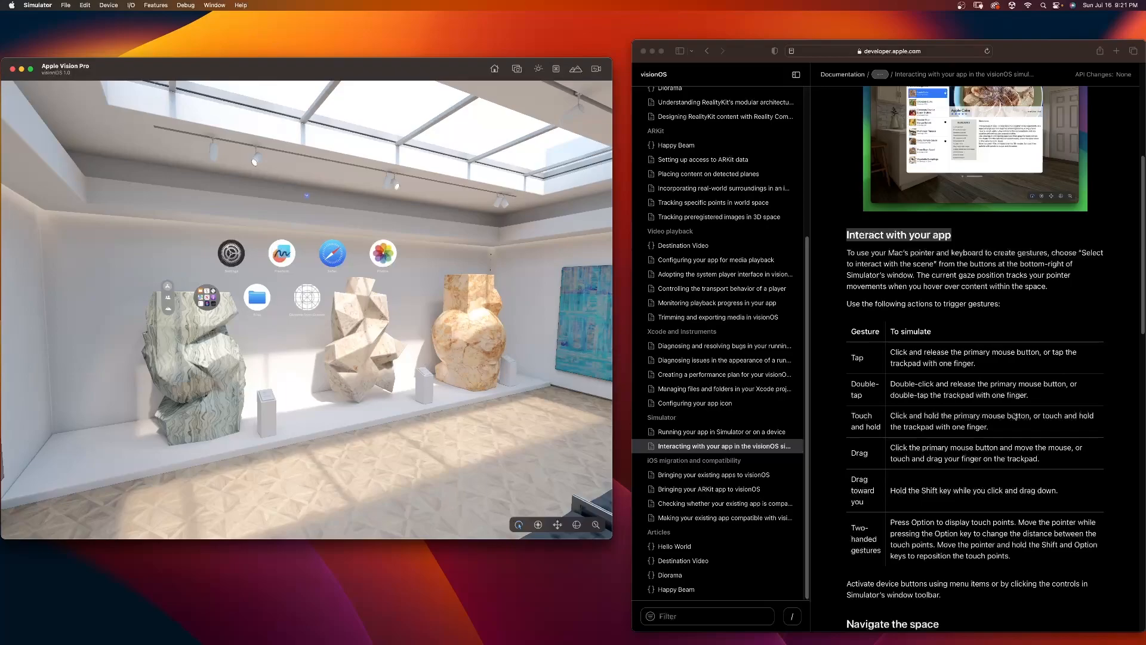
scroll(943, 286, "down", 10)
scroll(953, 321, "down", 2)
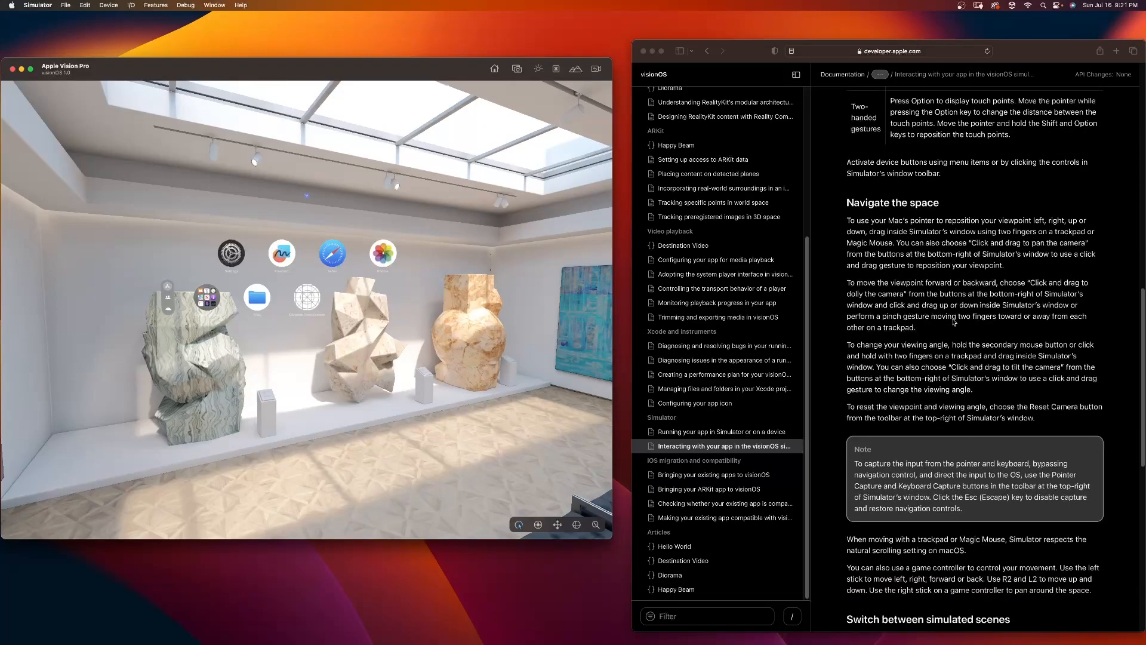
scroll(865, 232, "down", 10)
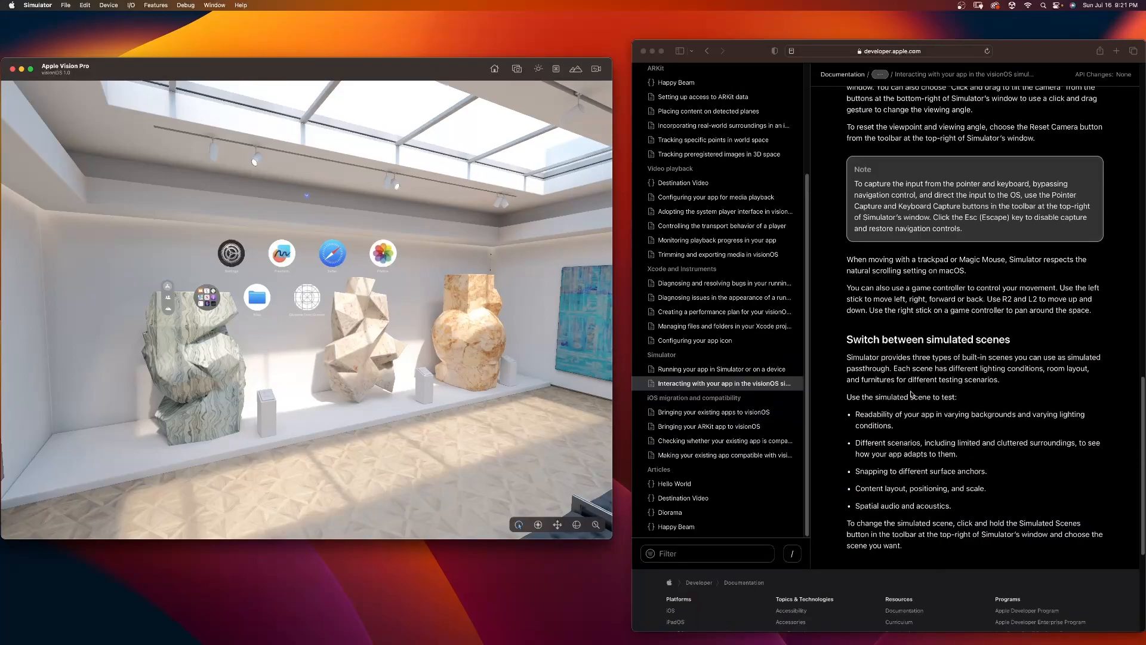
left_click(916, 469)
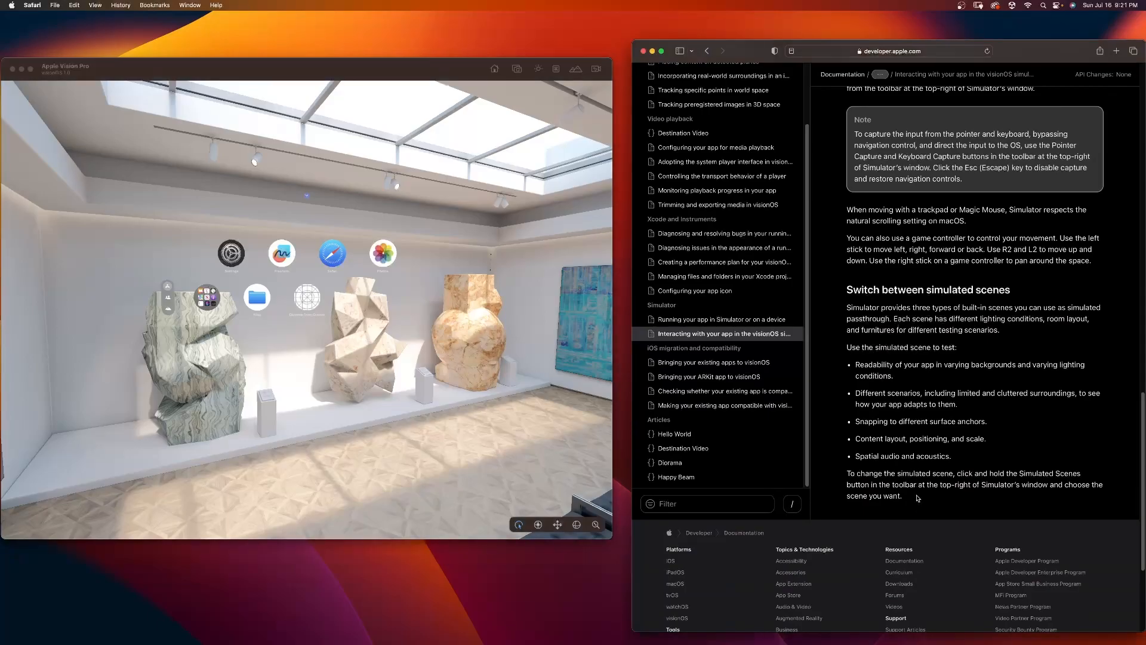
scroll(923, 457, "up", 15)
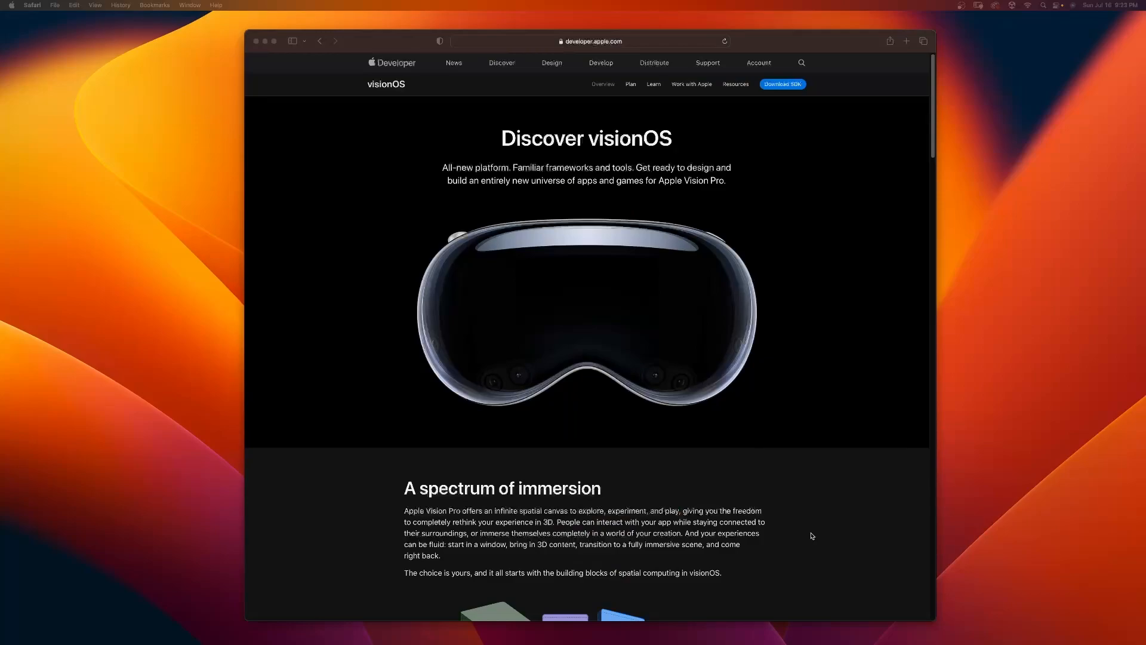
Step: Look through the Discover visionOS page, including its immersion and developer tools sections, and open Learn about visionOS
scroll(651, 457, "down", 10)
scroll(651, 429, "up", 9)
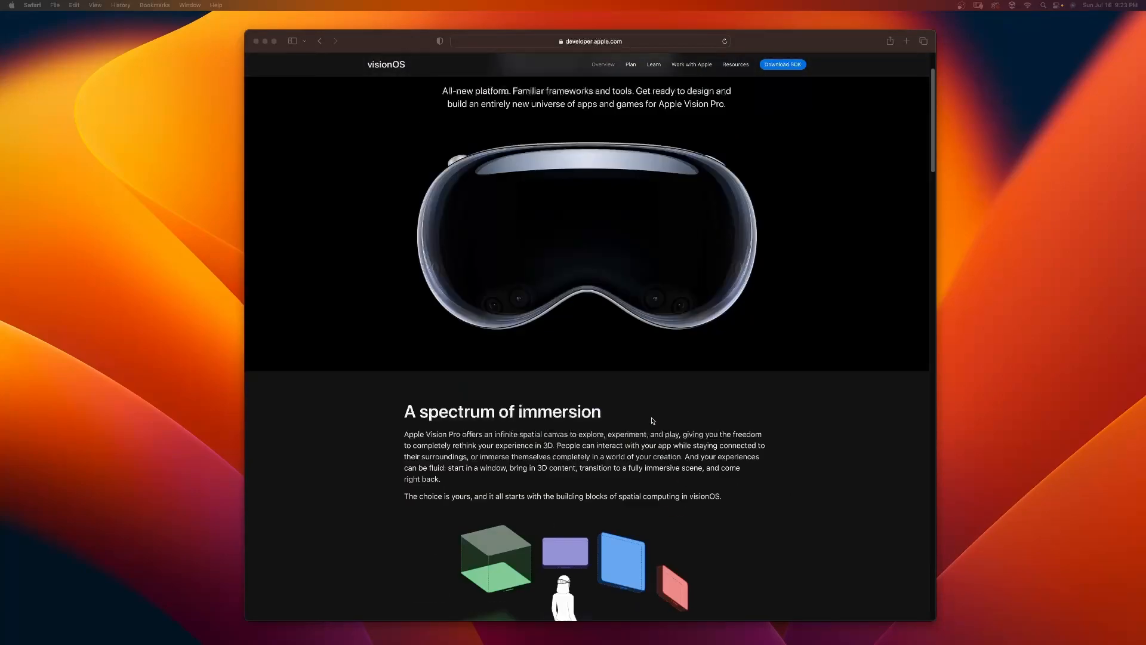
left_click(629, 39)
left_click(753, 491)
scroll(750, 491, "down", 15)
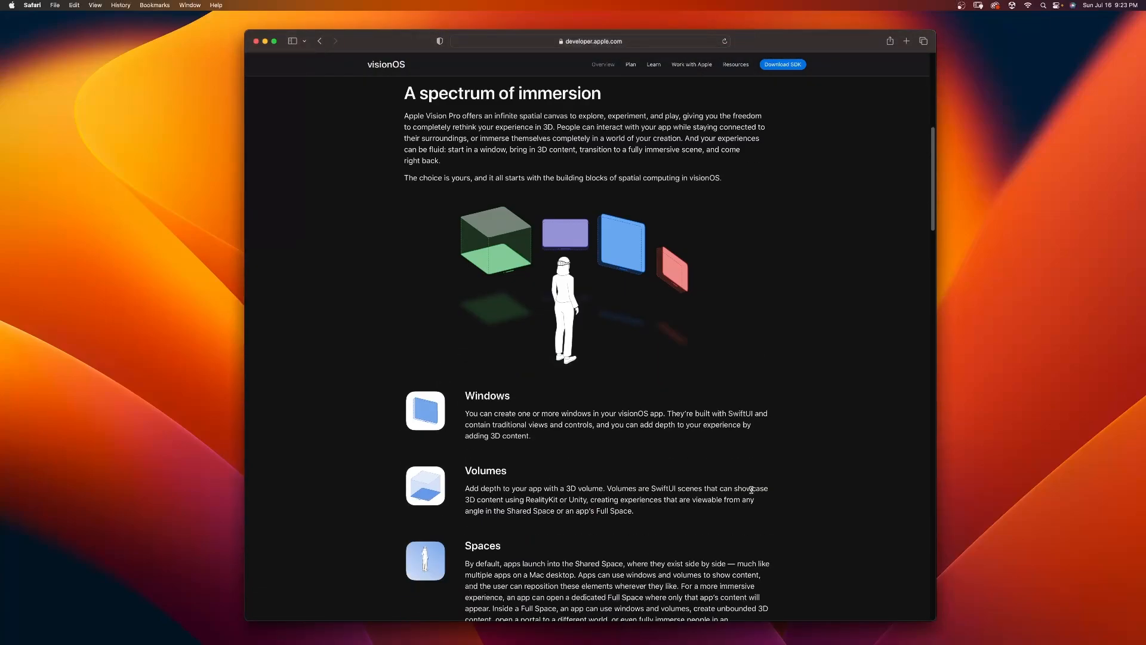
scroll(750, 490, "down", 20)
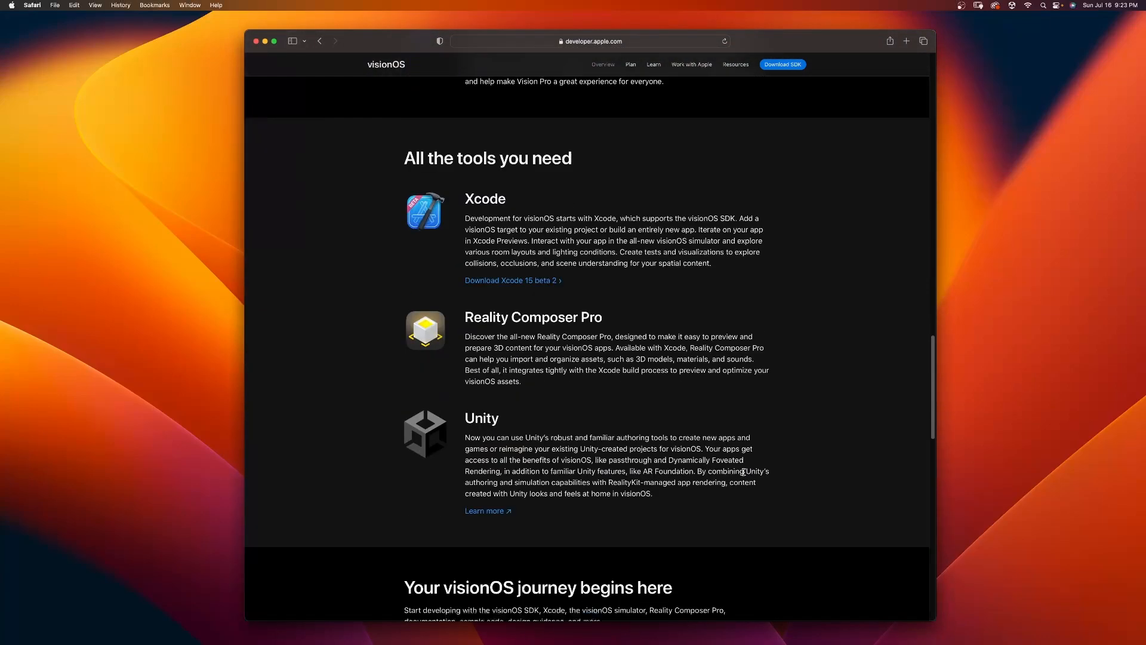
scroll(712, 458, "down", 1)
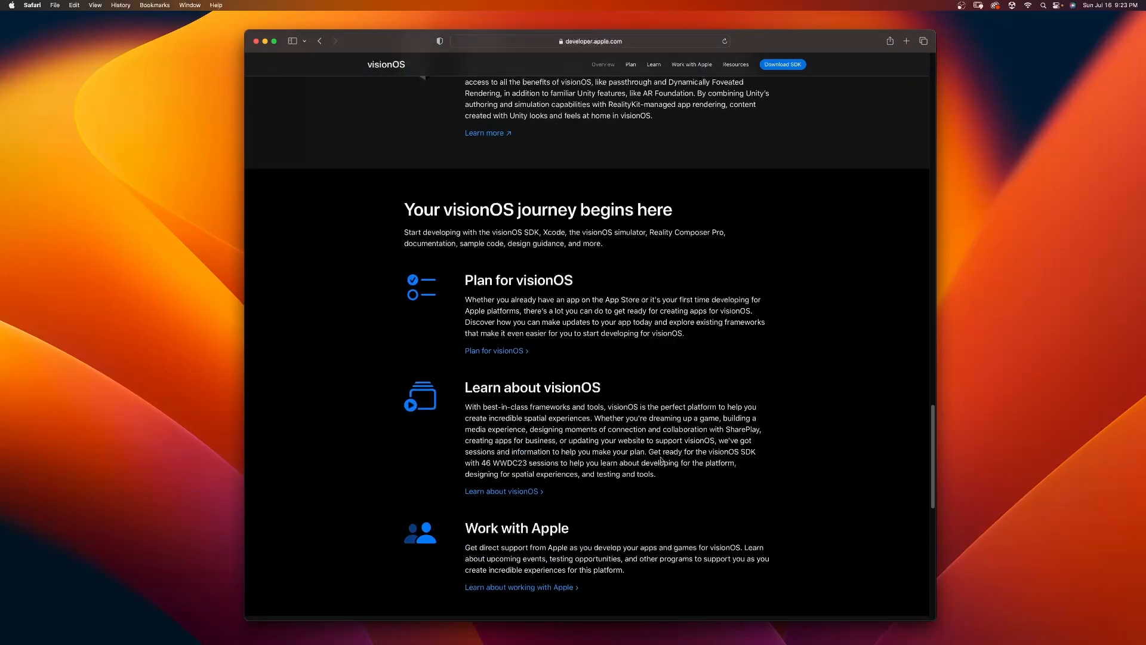
left_click(491, 496)
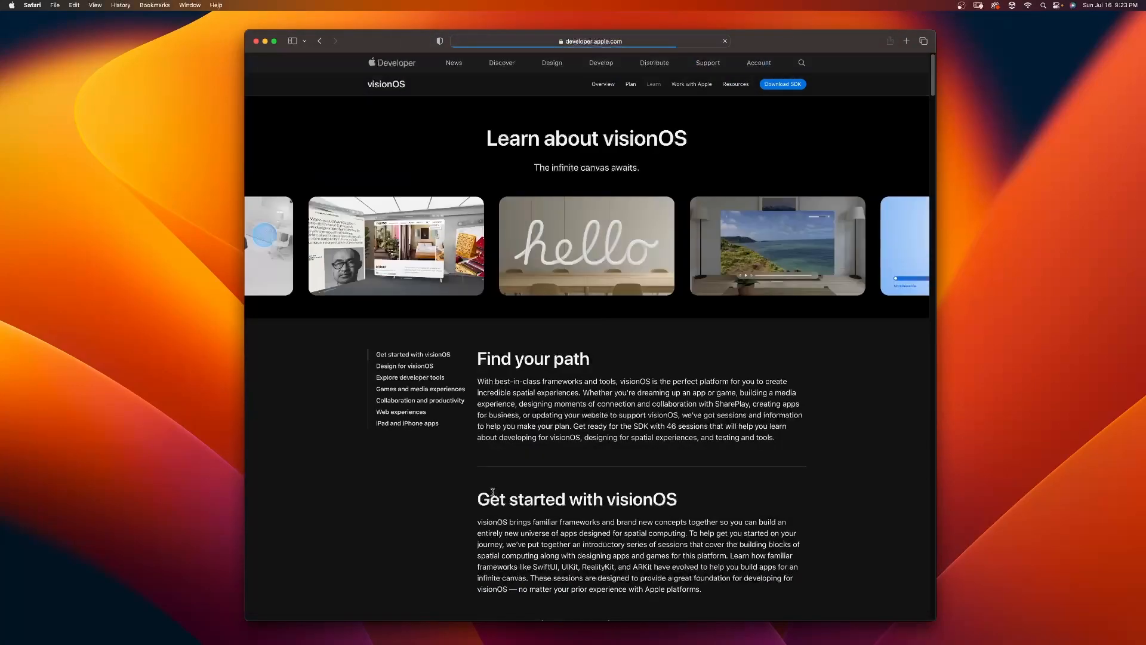
Step: Look through the Learn about visionOS page and open the Explore materials in Reality Composer Pro session
scroll(621, 490, "down", 1)
scroll(621, 491, "down", 3)
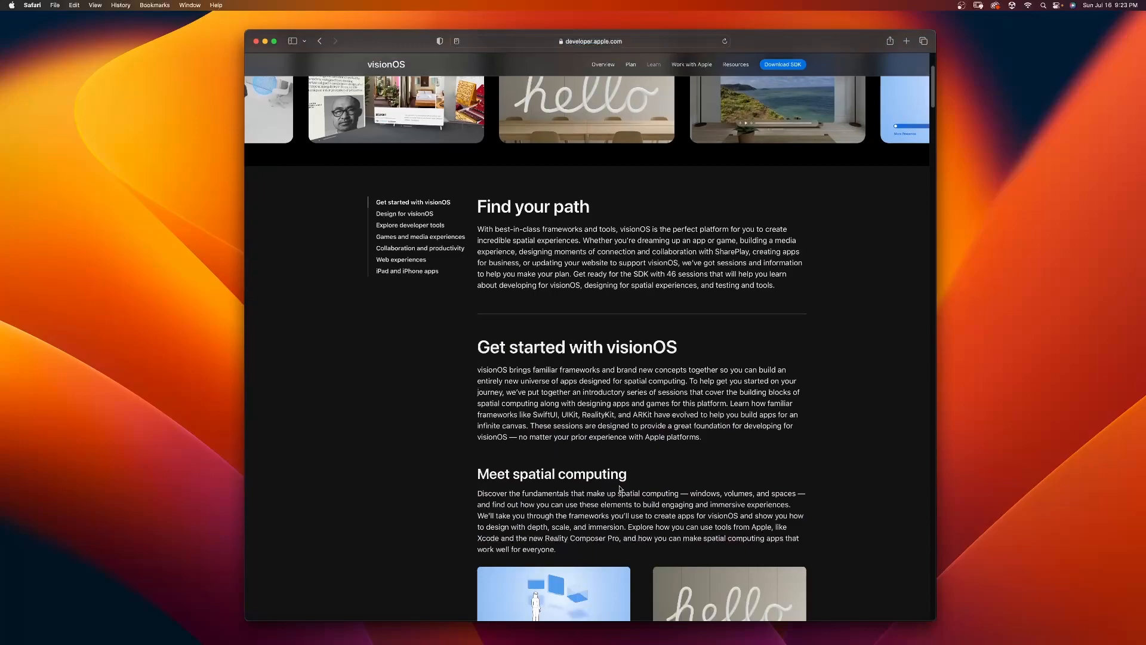
scroll(619, 490, "down", 15)
scroll(654, 436, "down", 20)
scroll(654, 437, "down", 5)
mouse_move(472, 216)
left_mouse_down()
mouse_move(455, 228)
mouse_move(485, 217)
left_mouse_up()
left_click(484, 217)
scroll(699, 329, "down", 1)
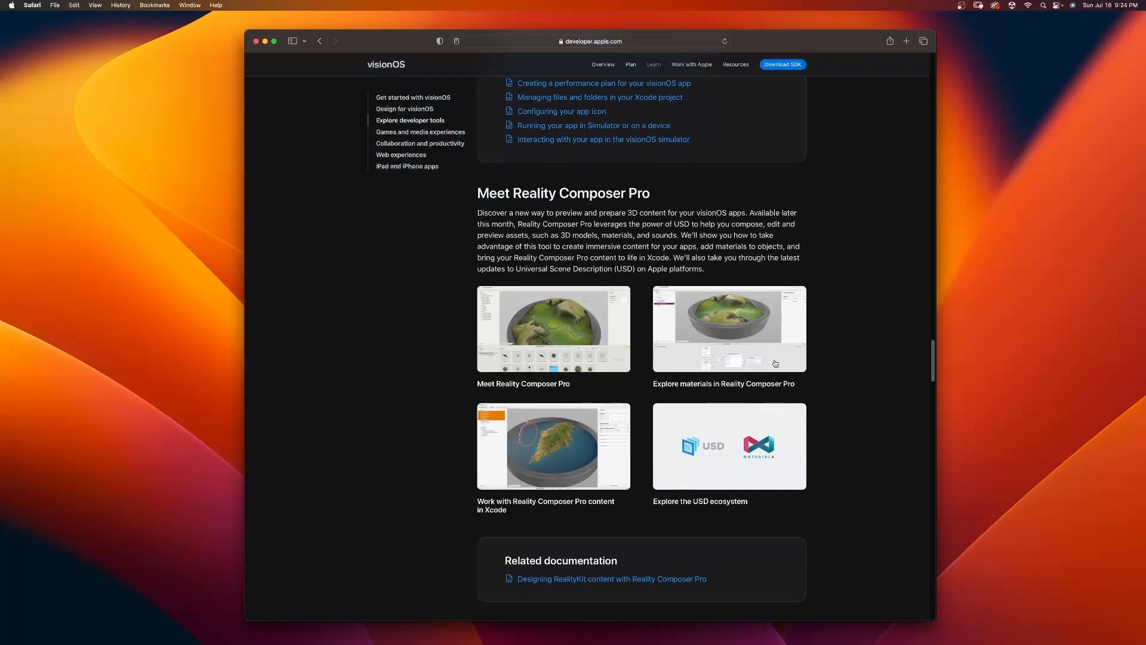
left_click(744, 347)
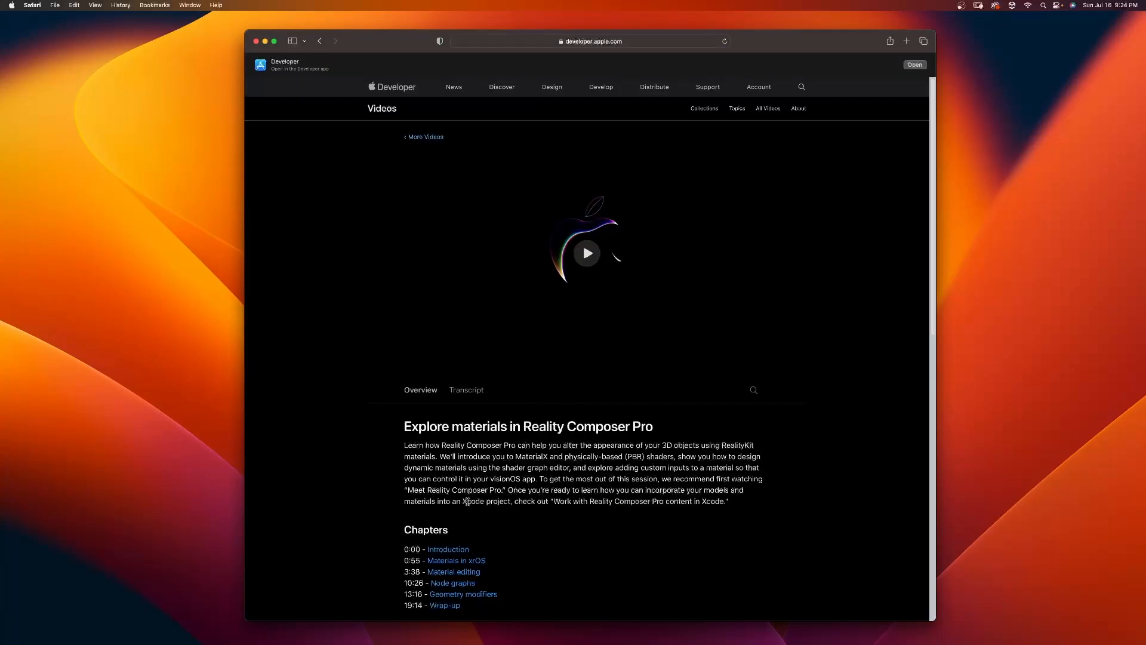
Step: Look through the Explore materials in Reality Composer Pro session page and open its Diorama sample code resource
scroll(469, 504, "down", 1)
scroll(459, 514, "down", 1)
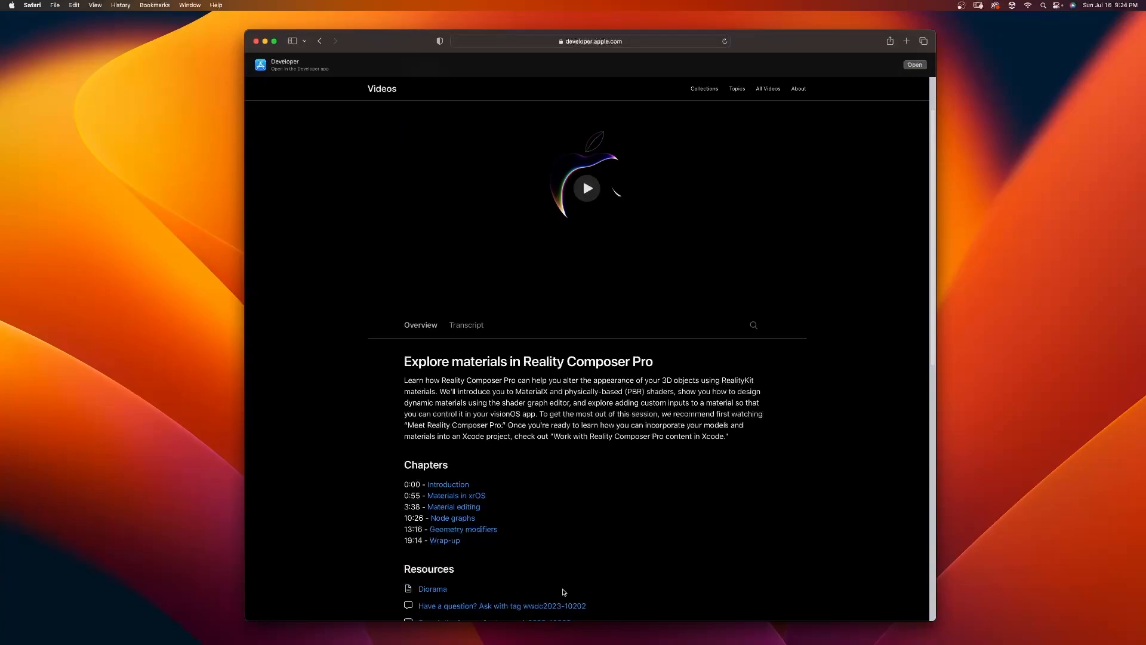
scroll(581, 532, "down", 1)
scroll(579, 531, "down", 3)
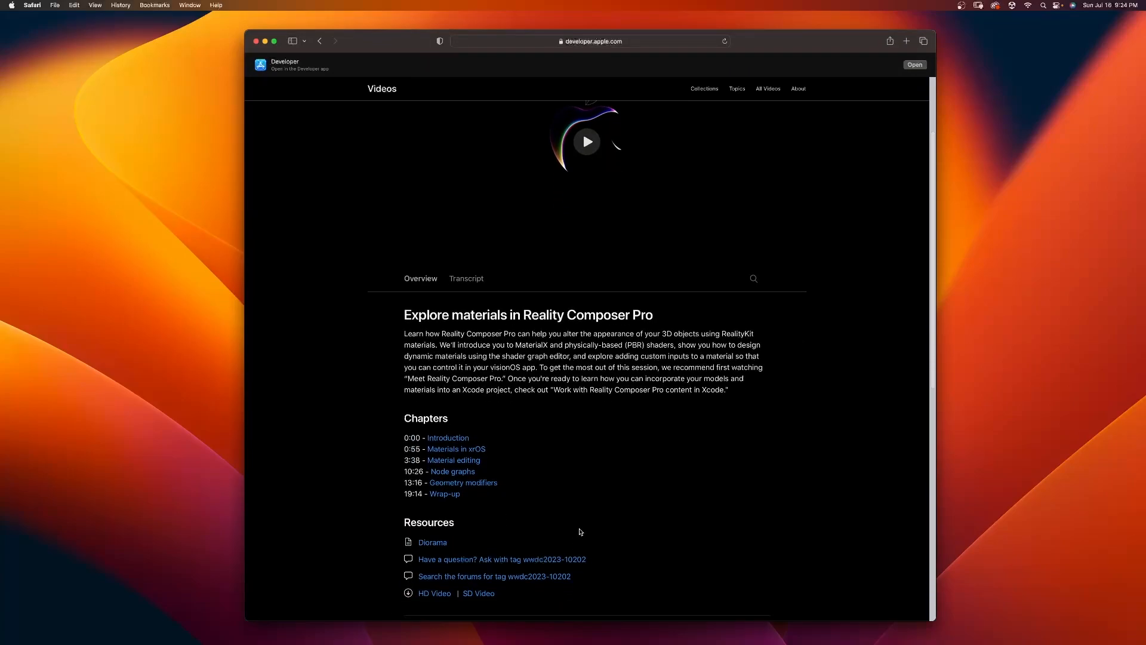
scroll(583, 530, "up", 6)
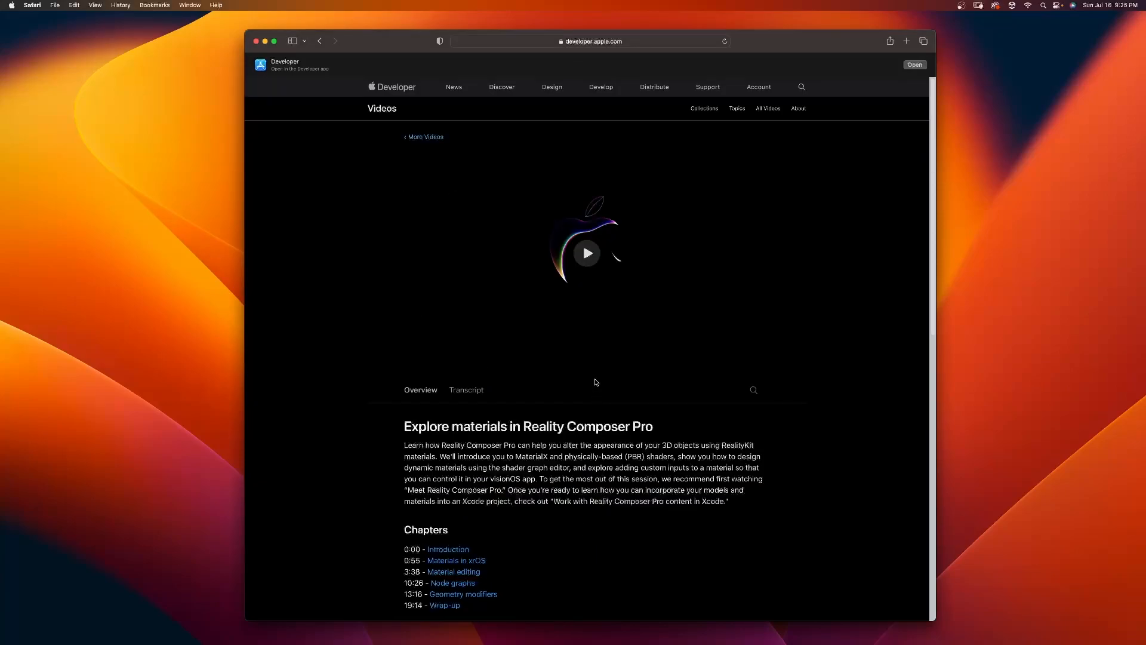
scroll(572, 494, "down", 7)
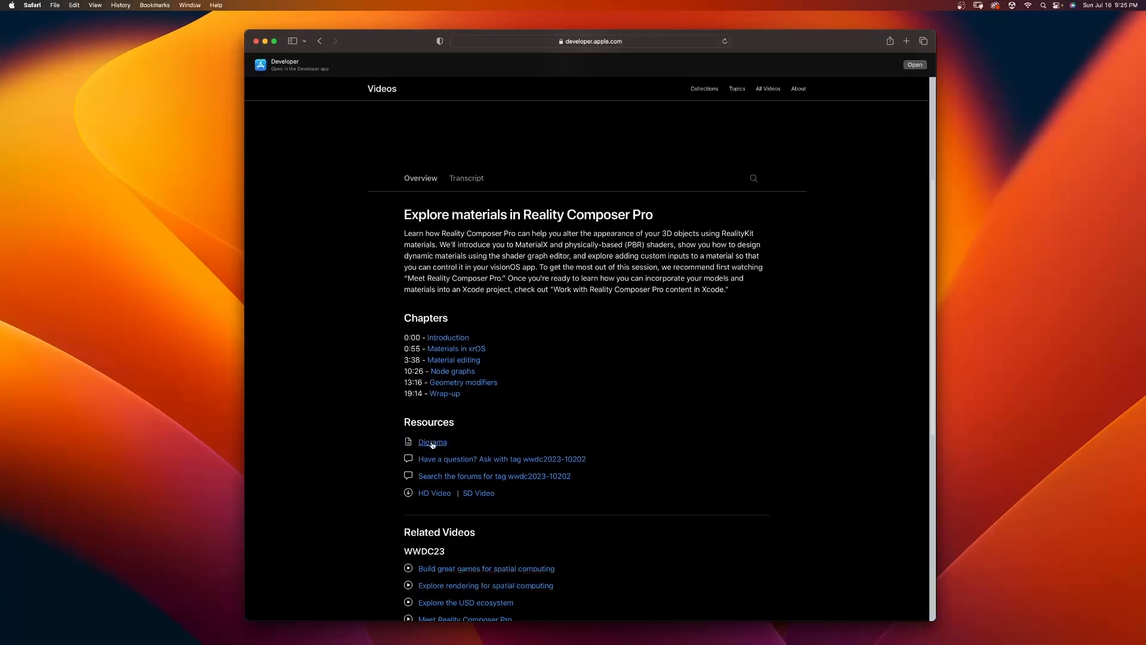
left_click(432, 443)
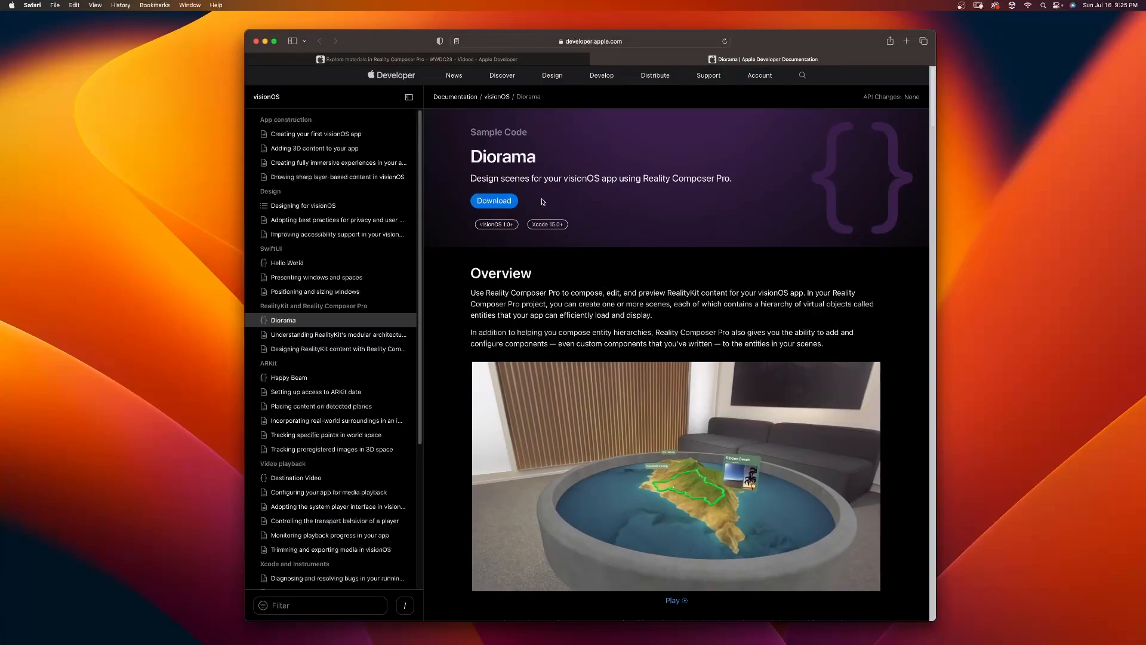
Step: Download the Diorama sample project and open Diorama.xcodeproj from the Assets folder with Xcode-beta
left_click(494, 201)
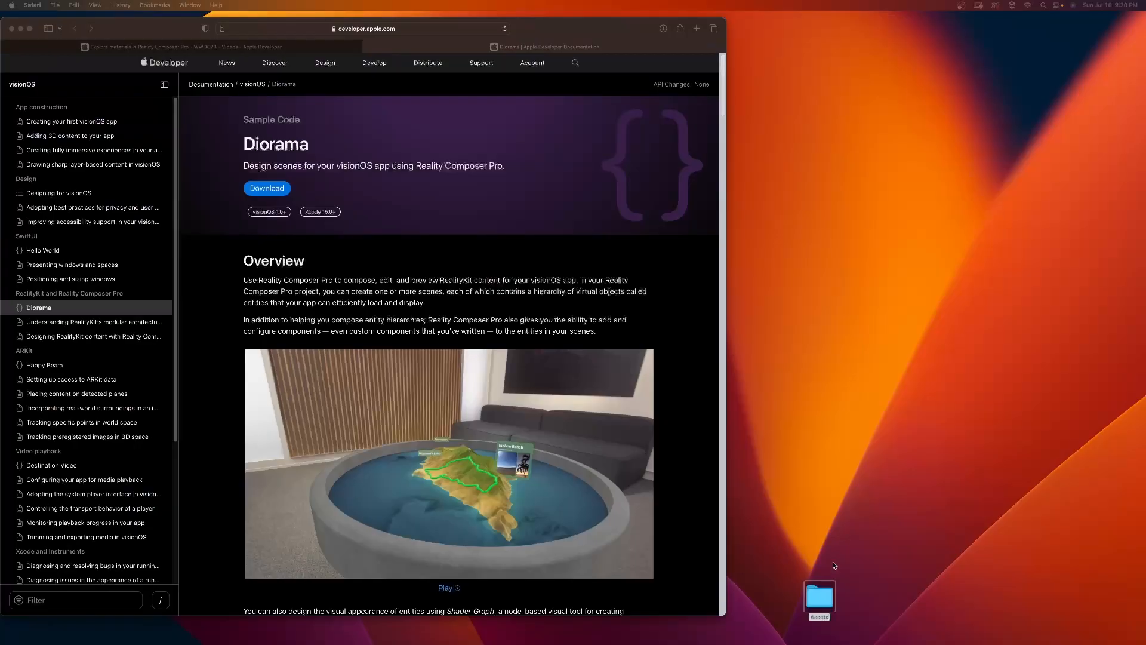
double_click(820, 596)
right_click(882, 475)
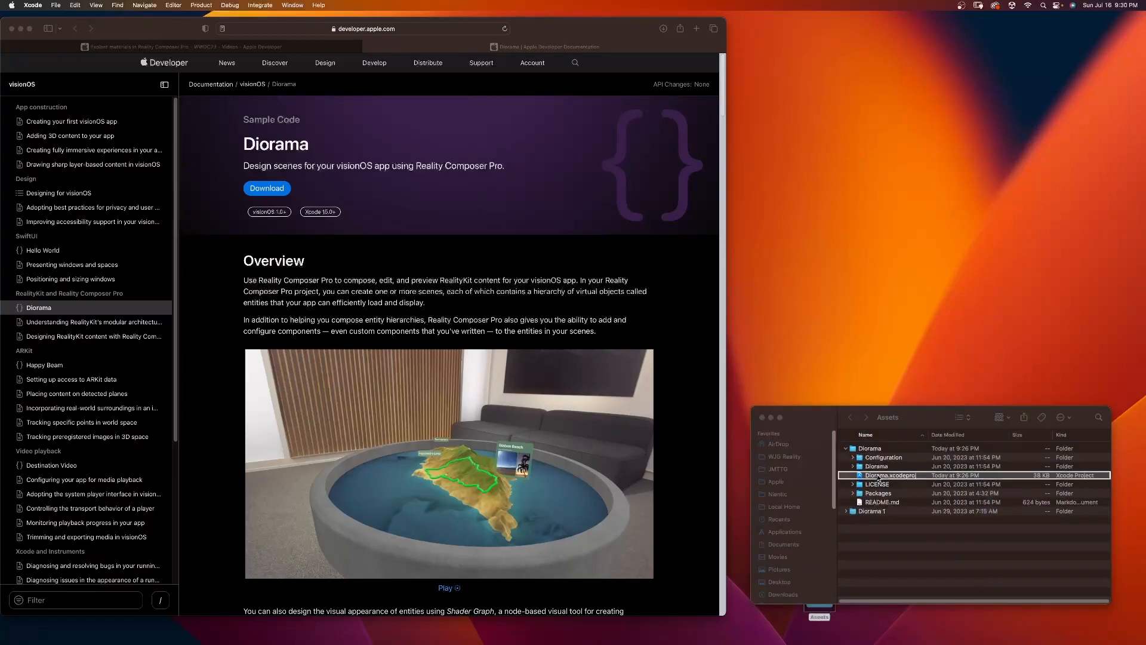
mouse_move(911, 456)
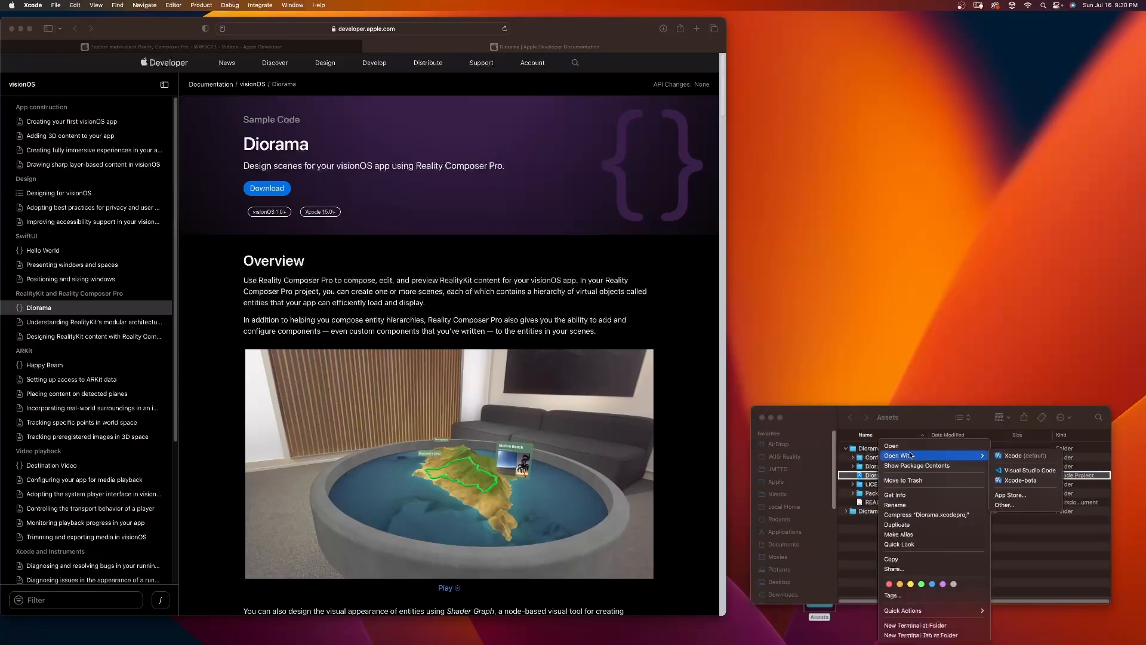
left_click(1009, 481)
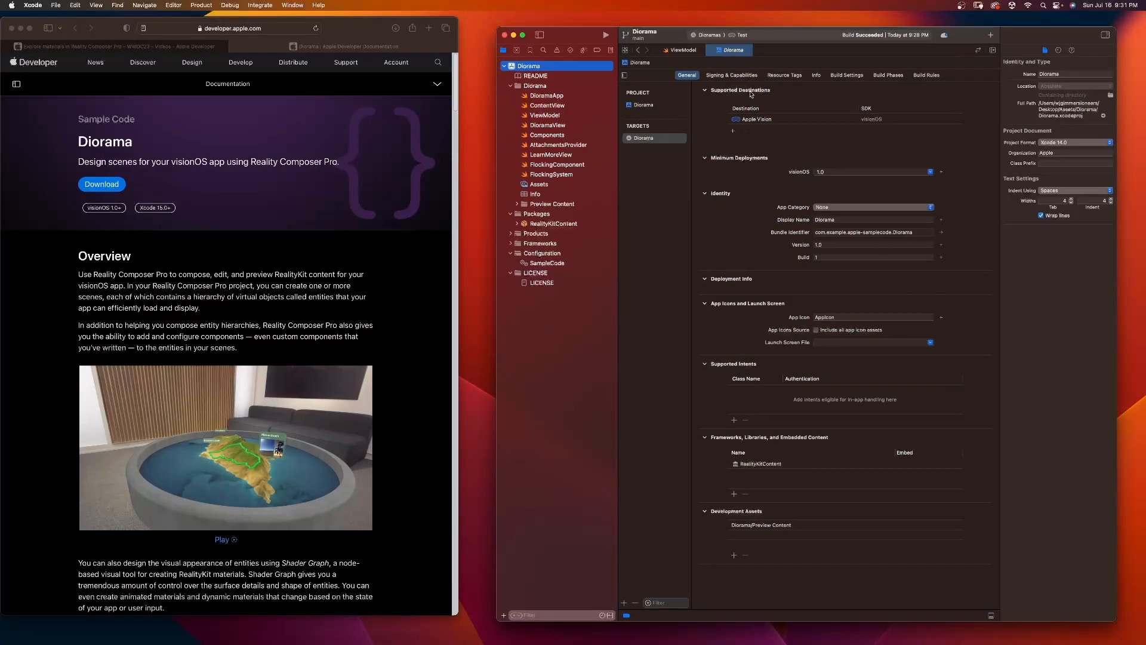
Step: Look through the DioramaApp, ViewModel and ContentView source files of the project
left_click(550, 97)
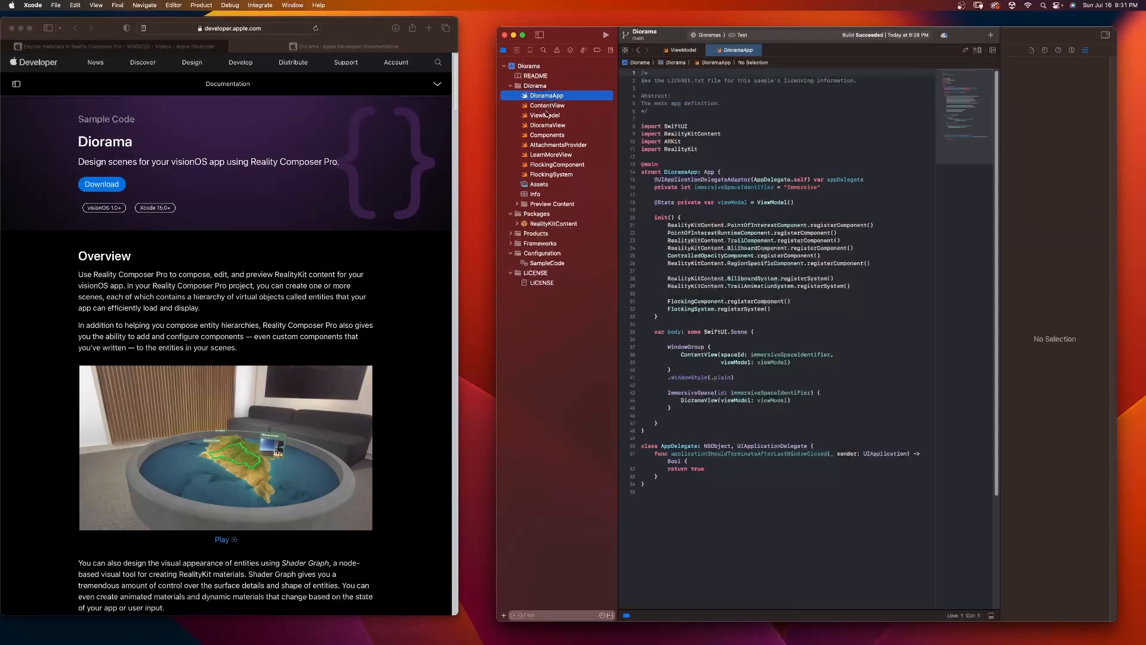
left_click(546, 115)
left_click(548, 105)
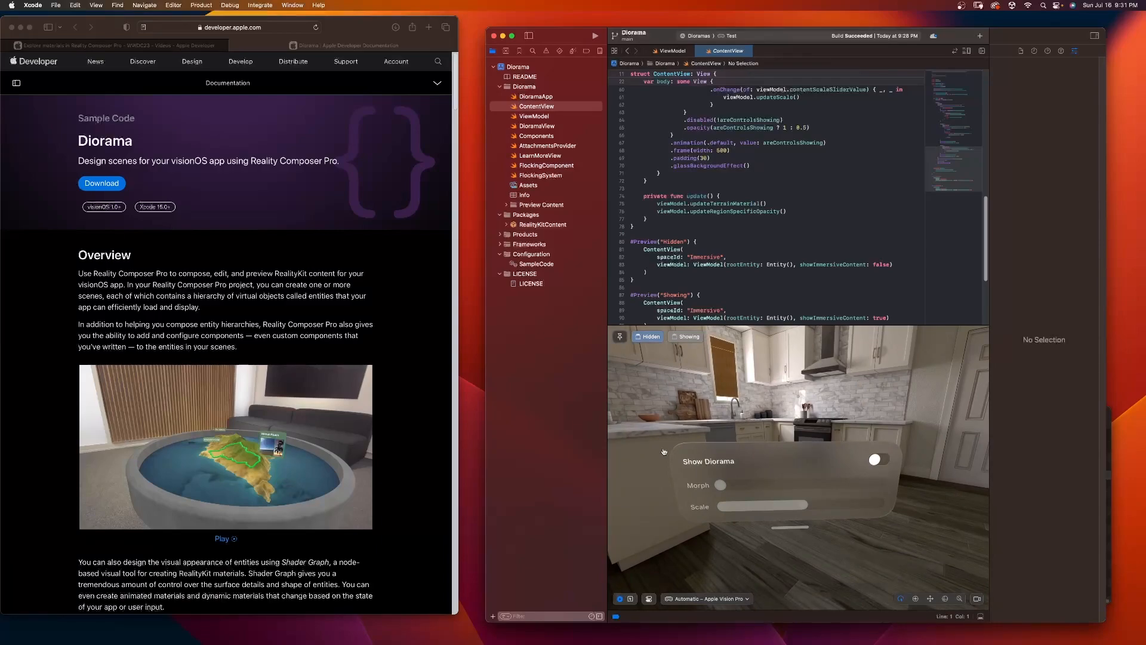
Step: Build and run the Diorama project on the Test simulator, and dismiss the simulator error message
left_click(595, 36)
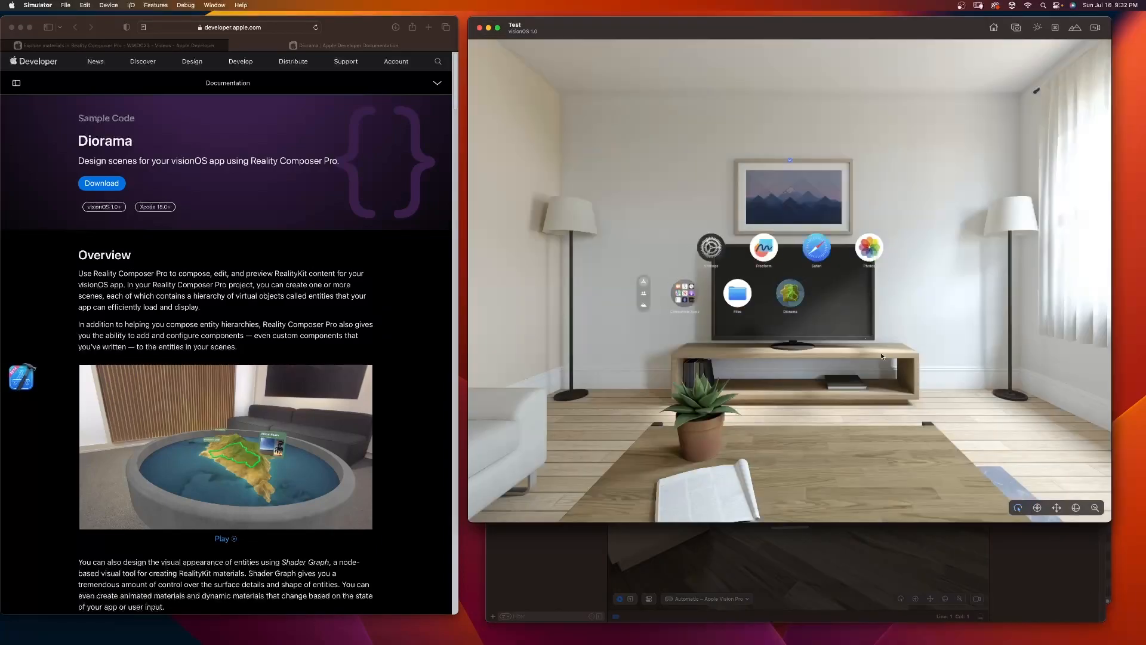
left_click(1038, 567)
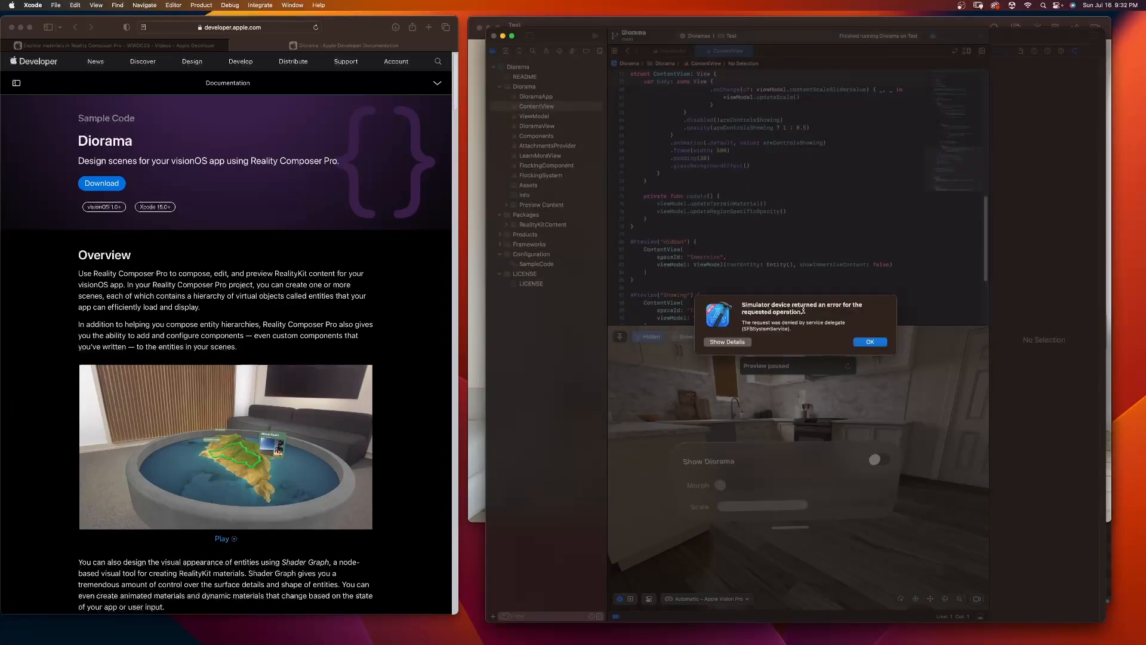
left_click(870, 342)
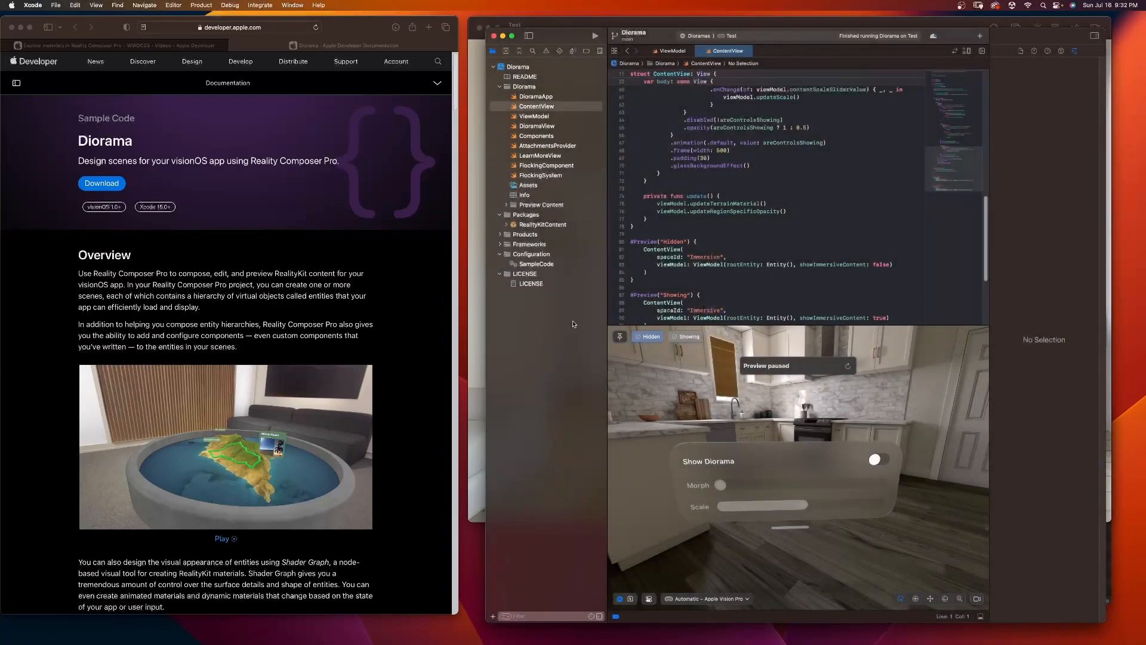
Step: Launch the Diorama app from the simulator's Home View and turn on Show Diorama
left_click(473, 291)
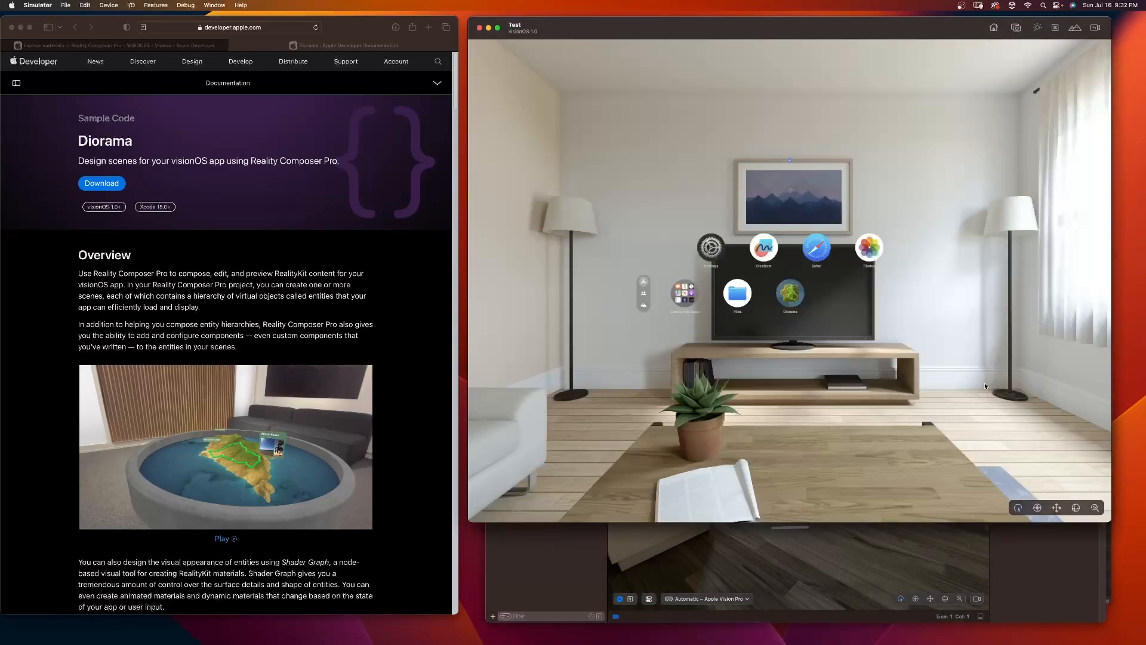
left_click(788, 297)
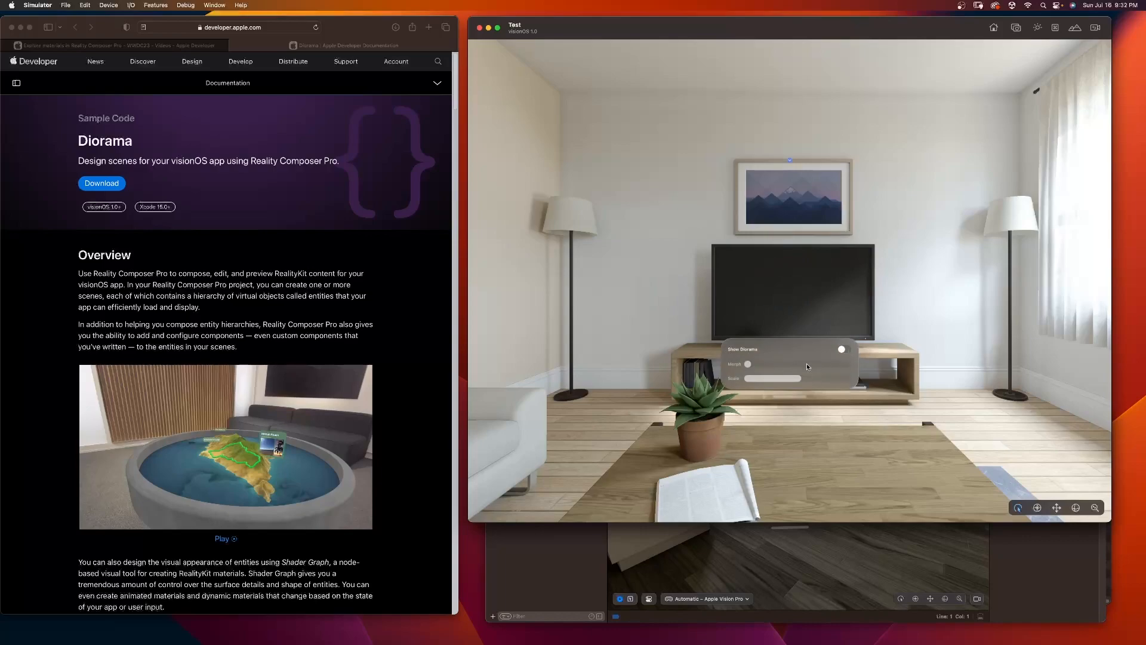
left_click(843, 350)
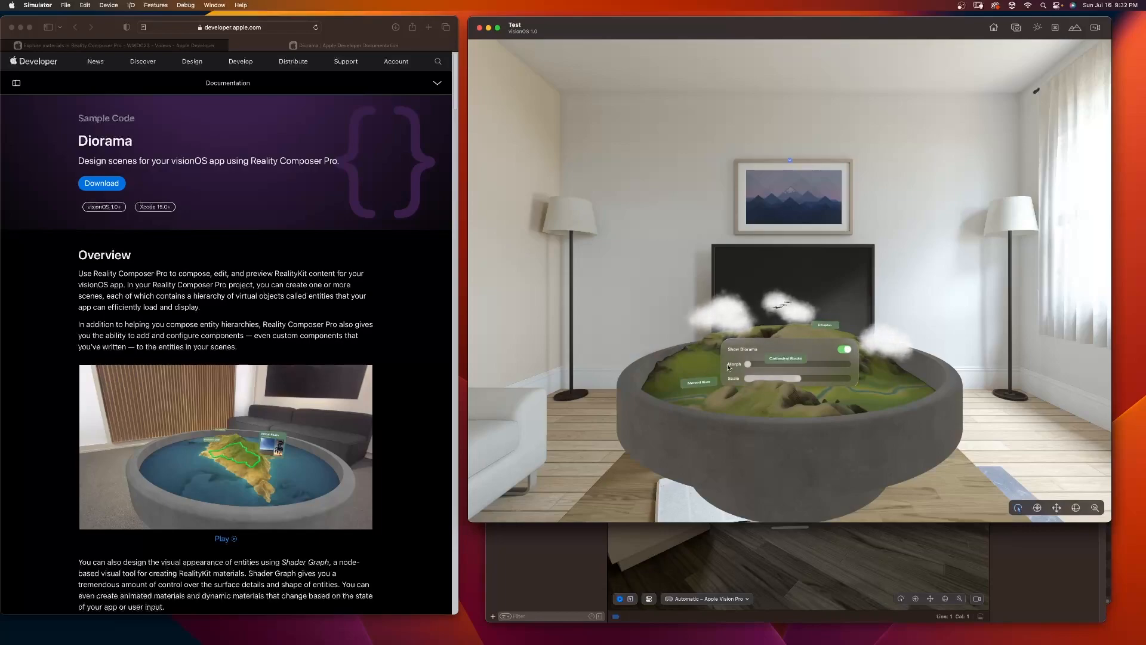
Step: View the diorama from several angles and open its Merced River and Cathedral Rocks points of interest
right_click_drag(790, 358, 861, 493)
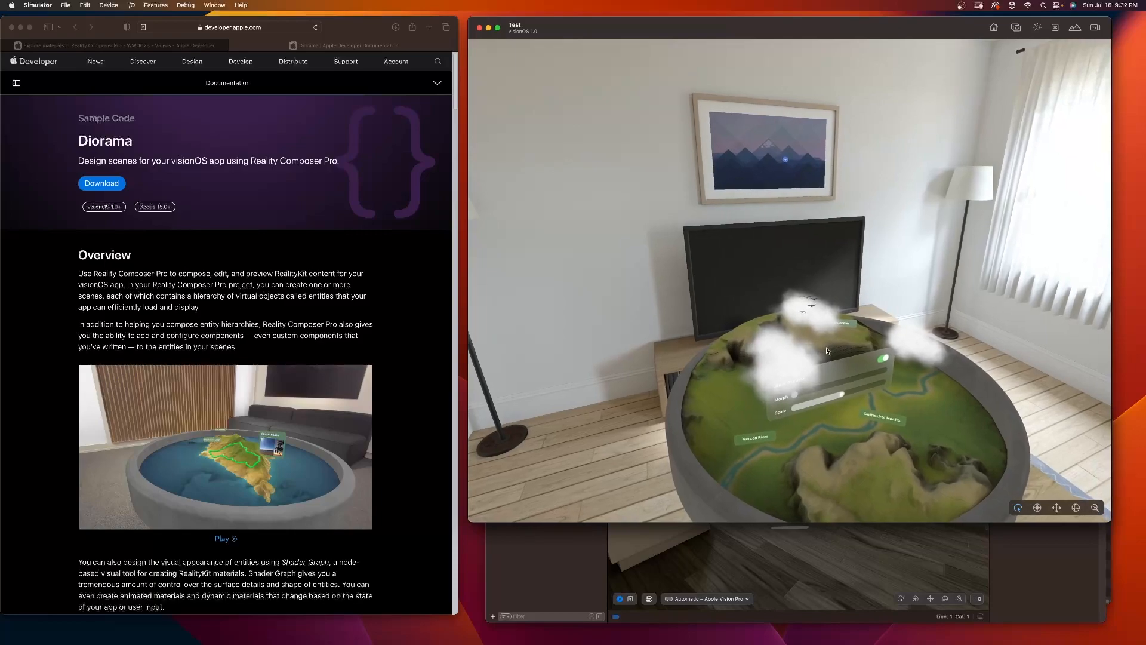
right_click_drag(874, 406, 745, 353)
left_click(660, 349)
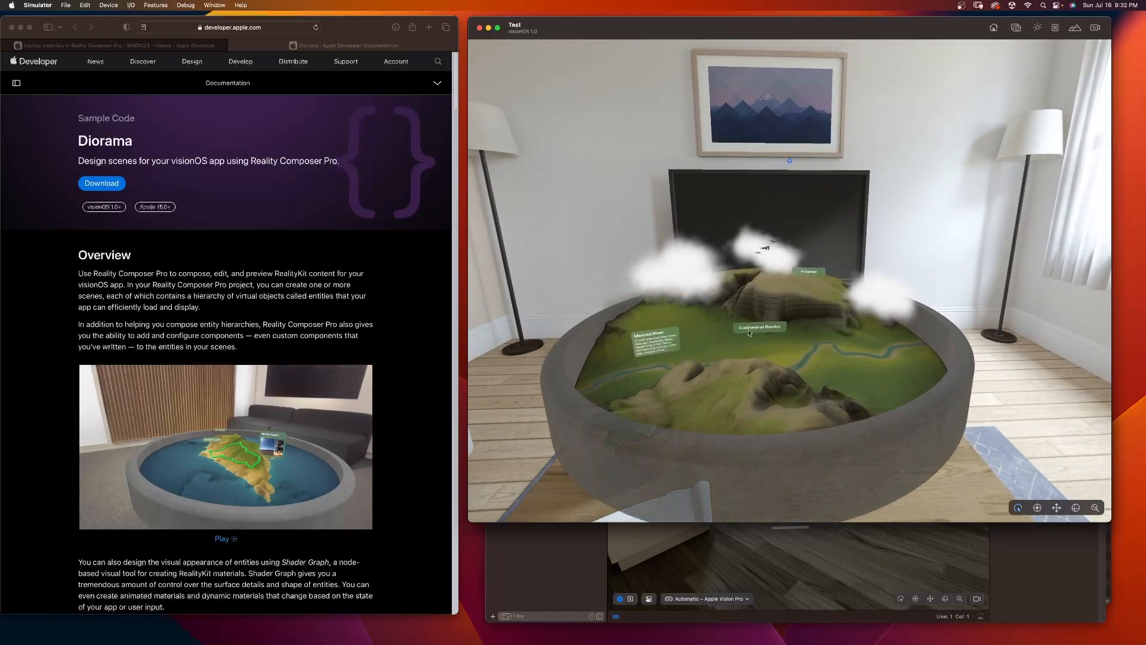
left_click(751, 329)
right_click_drag(827, 374, 818, 329)
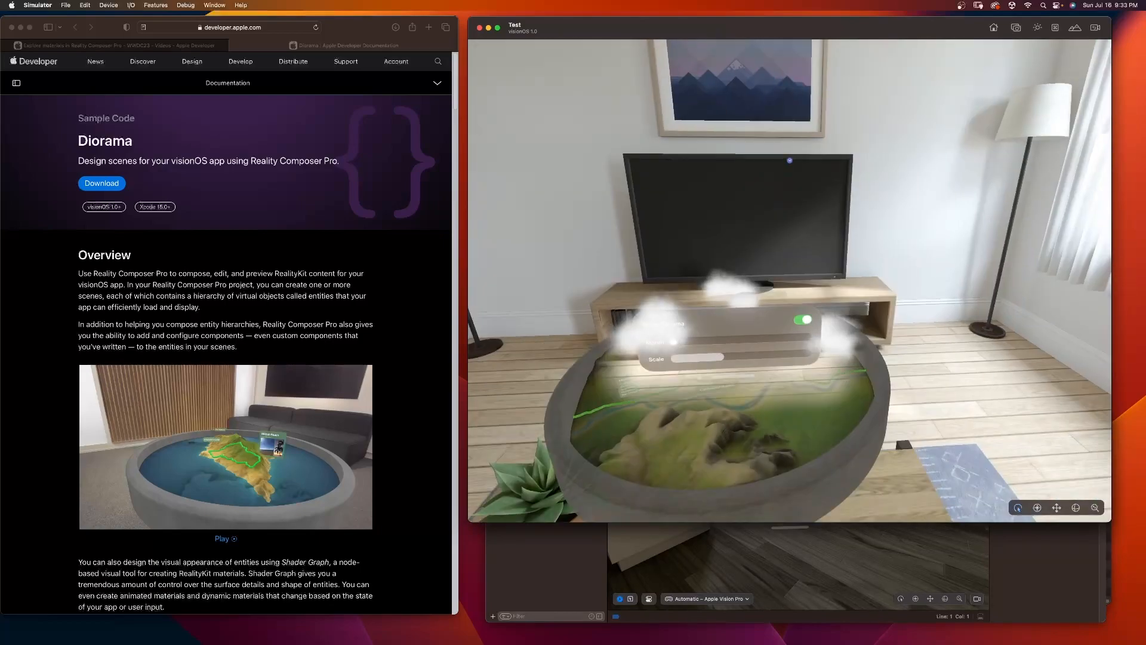
Step: Set the diorama's Morph slider to its maximum and explore the island terrain
left_click_drag(677, 343, 807, 338)
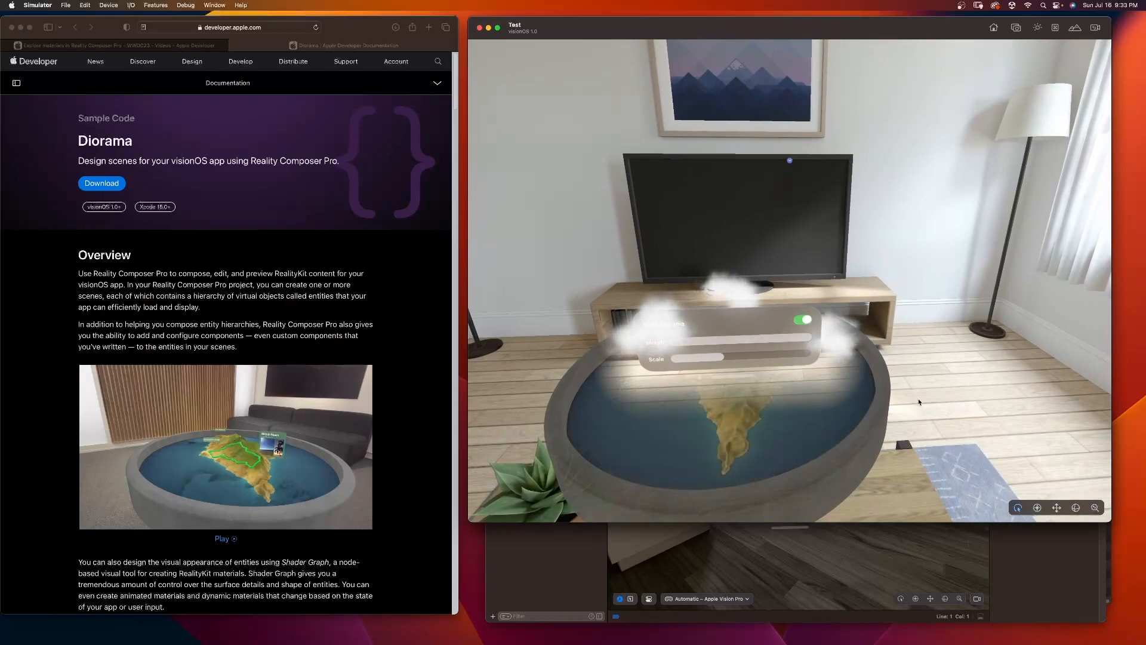
mouse_move(734, 457)
right_mouse_down()
mouse_move(634, 421)
mouse_move(682, 431)
mouse_move(705, 453)
mouse_move(806, 470)
mouse_move(752, 456)
right_mouse_up()
left_click(767, 351)
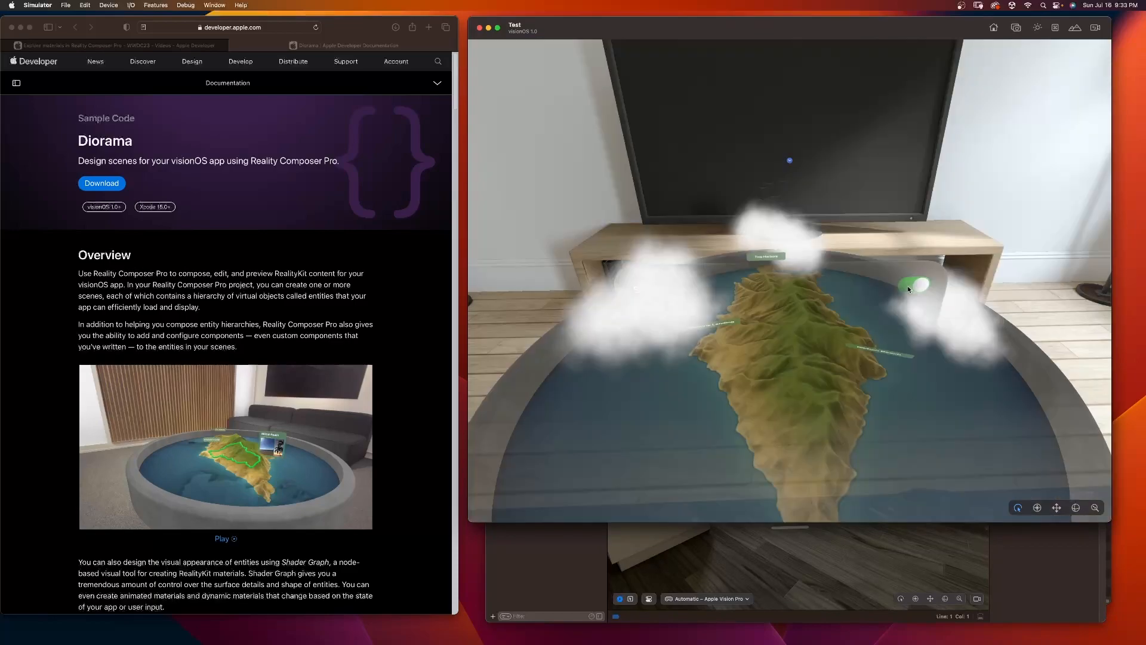
left_click(911, 288)
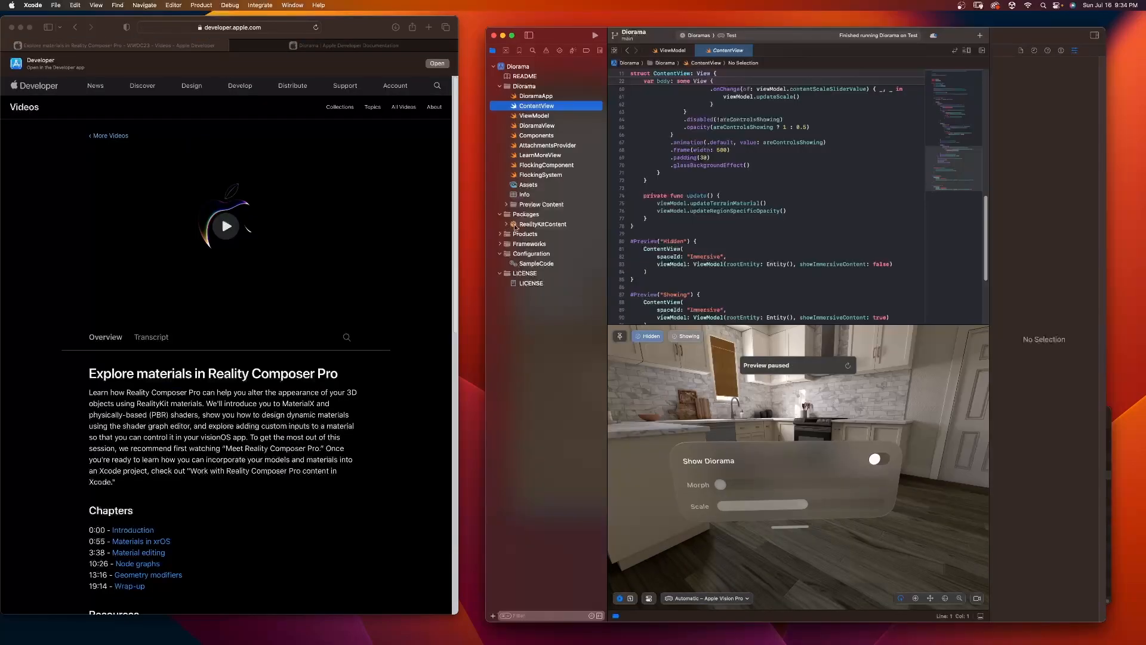
Step: Open the RealityKitContent package's Reality Composer Pro file from Xcode in Reality Composer Pro, allowing access to the Desktop folder
left_click(507, 224)
left_click(528, 264)
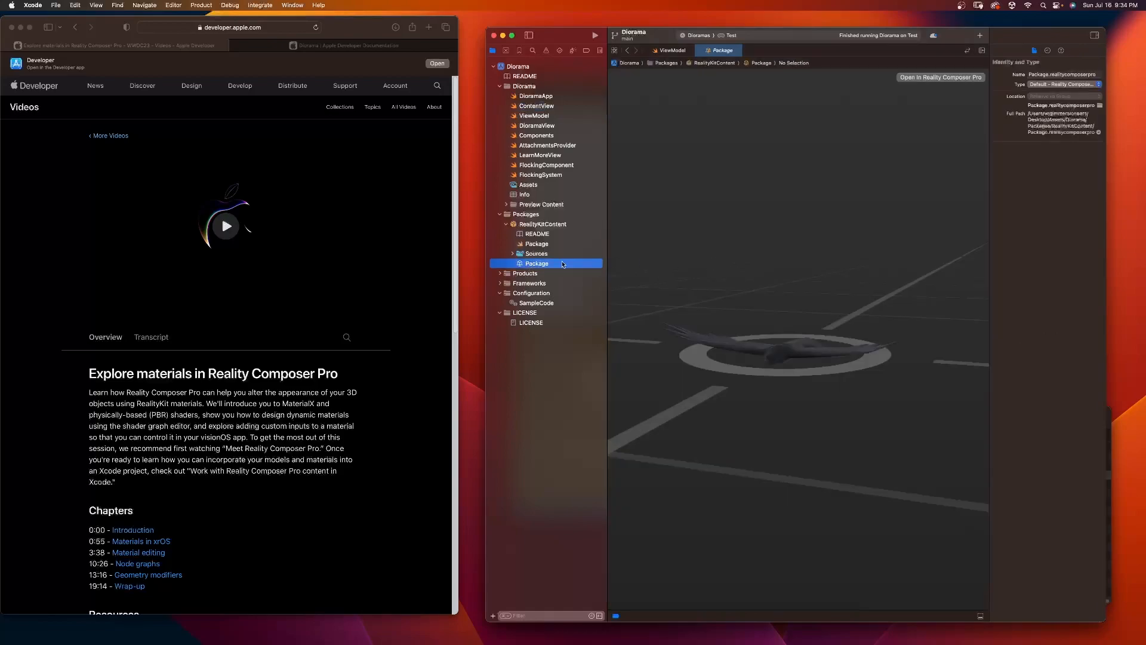
left_click(947, 81)
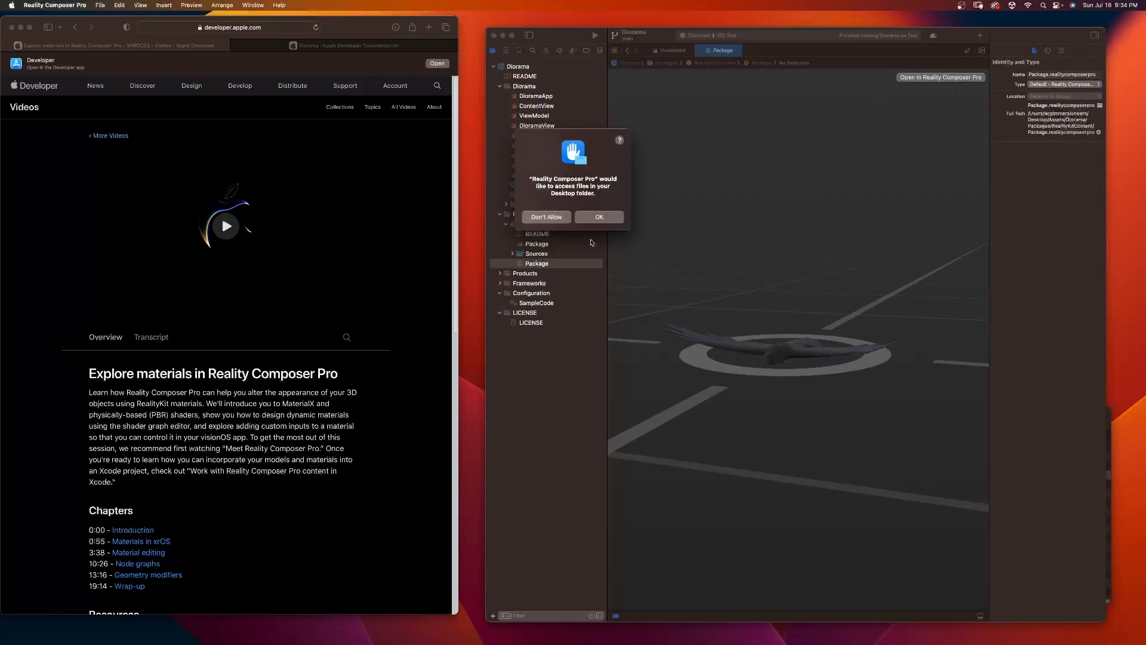
left_click(598, 217)
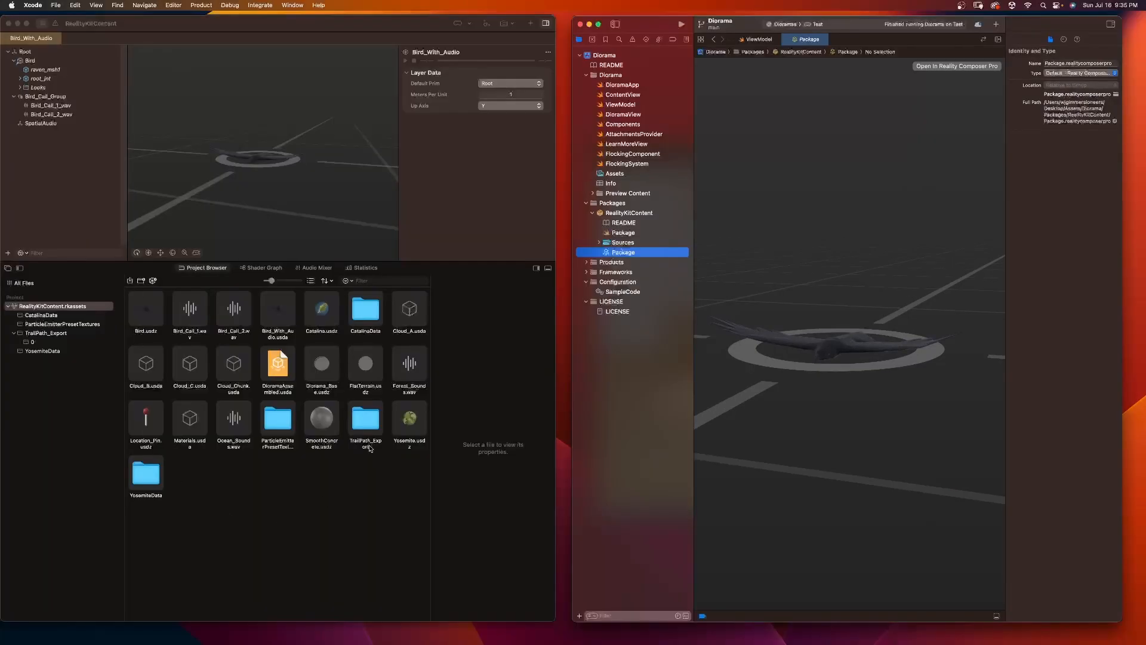
Step: Reveal the YosemiteData folder in Finder and look through the files in RealityKitContent.rkassets
right_click(152, 480)
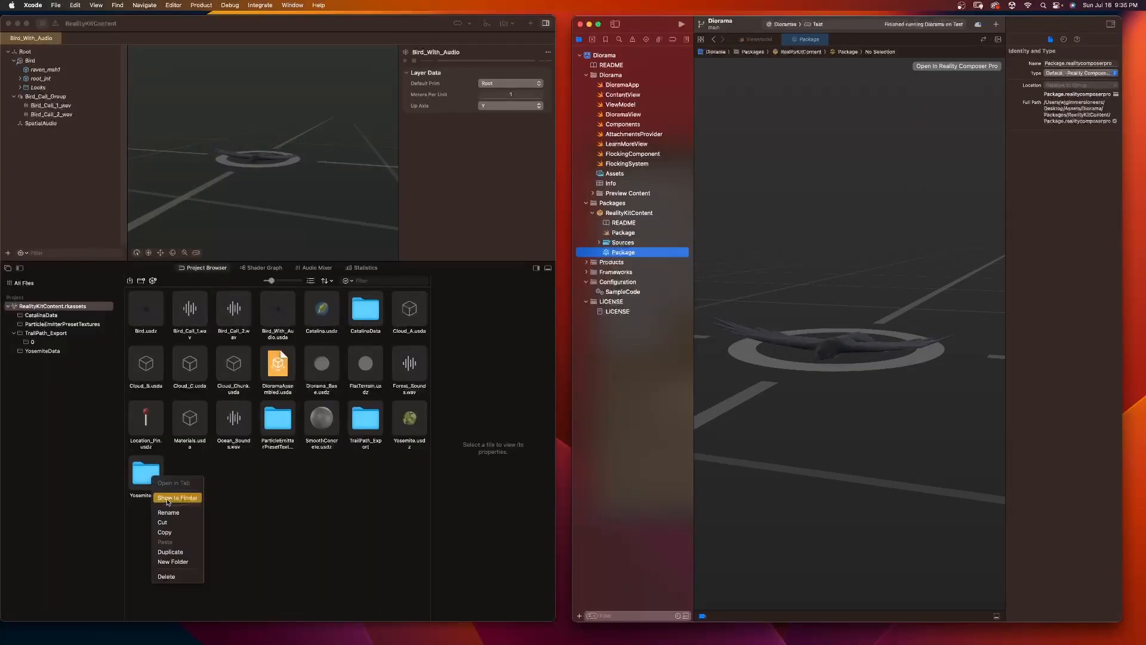
left_click(168, 499)
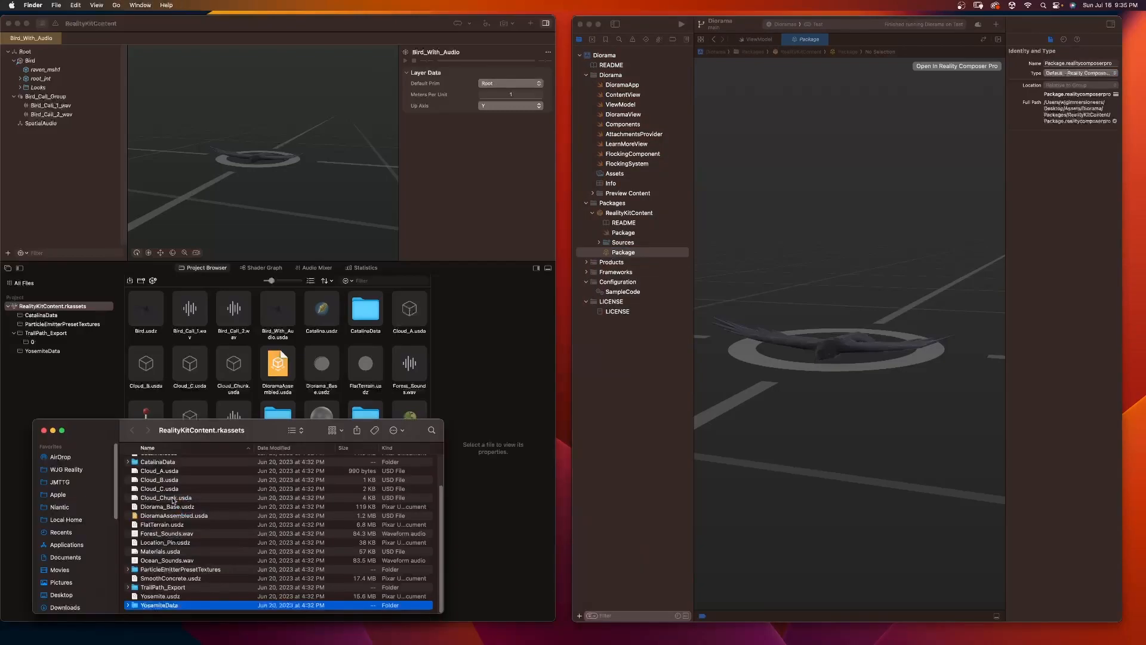
scroll(148, 546, "up", 3)
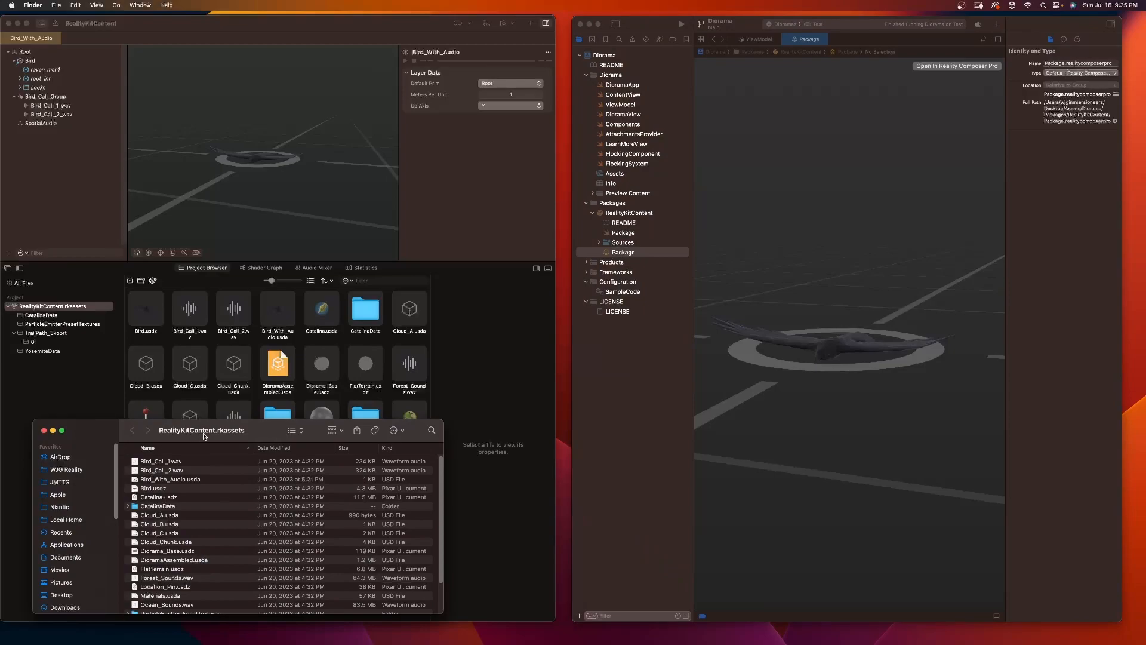
left_click_drag(241, 436, 239, 435)
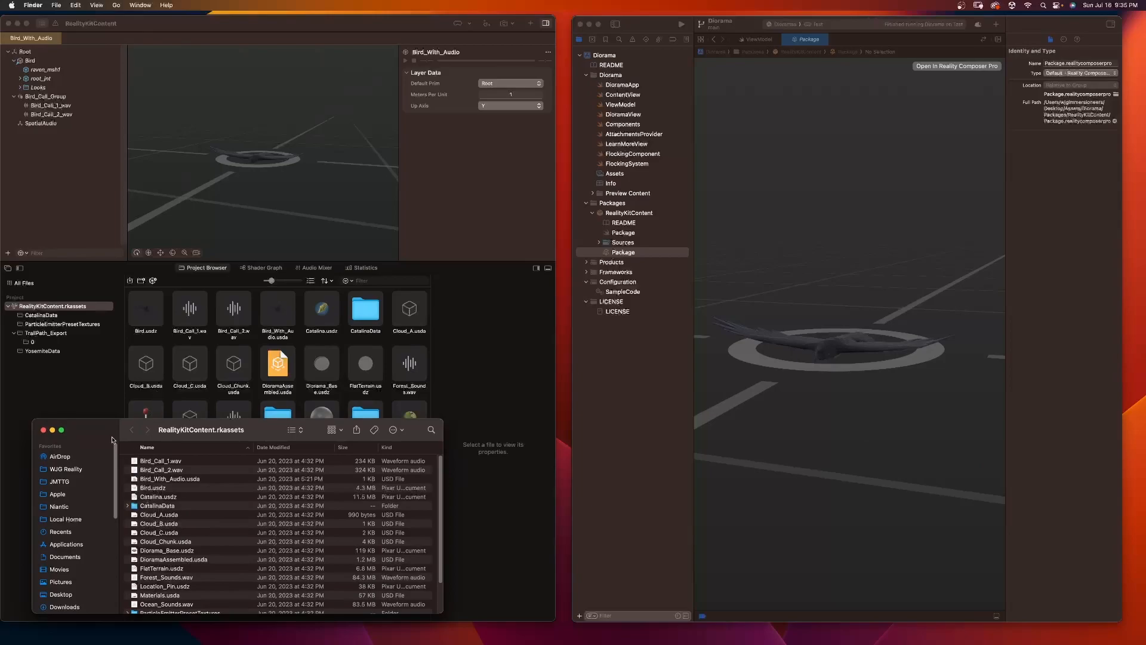
Step: Reveal the RealityKitContent package from Xcode in Finder and expand its Sources subfolders down to the RealityKitContent.rkassets contents
left_click(651, 25)
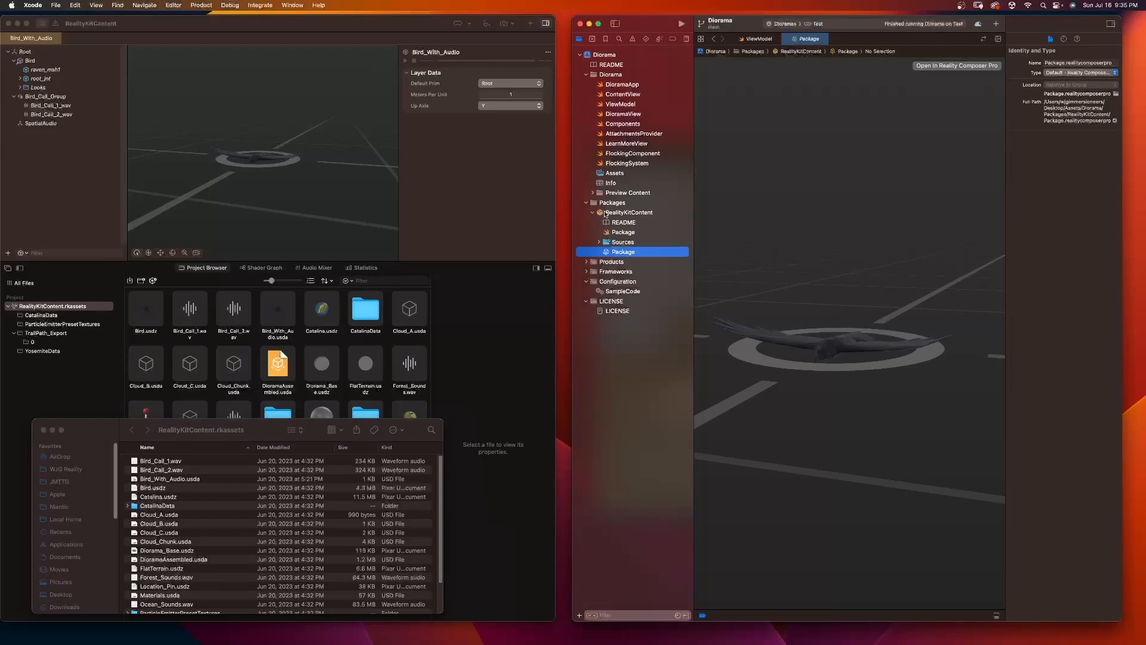
right_click(605, 214)
left_click(630, 217)
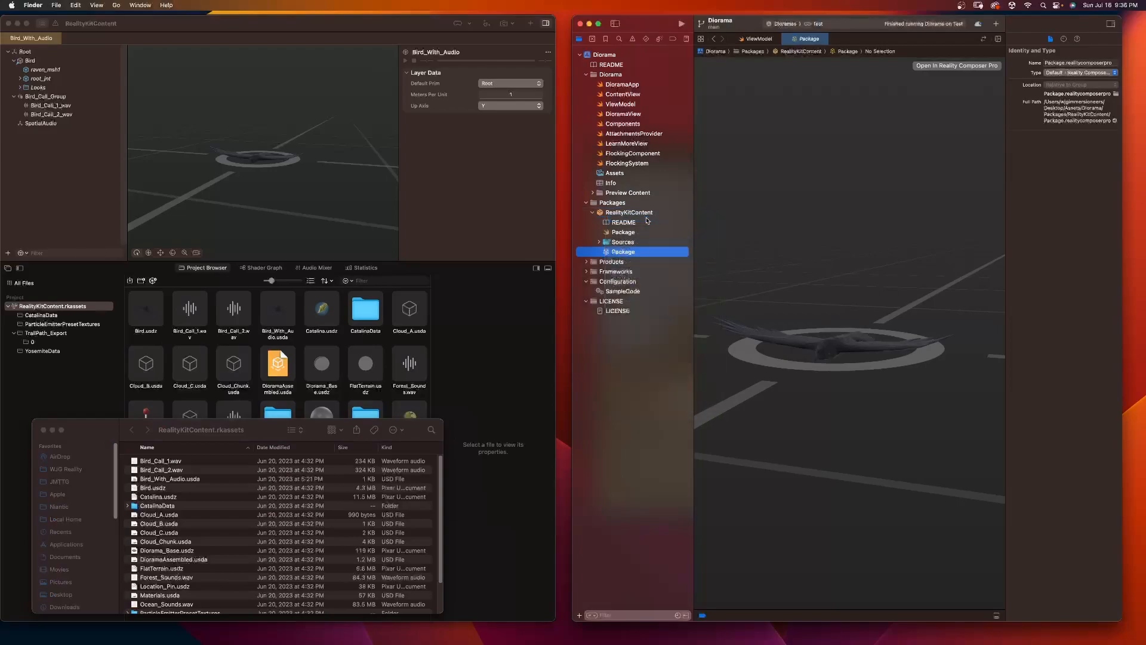
left_click_drag(77, 279, 74, 235)
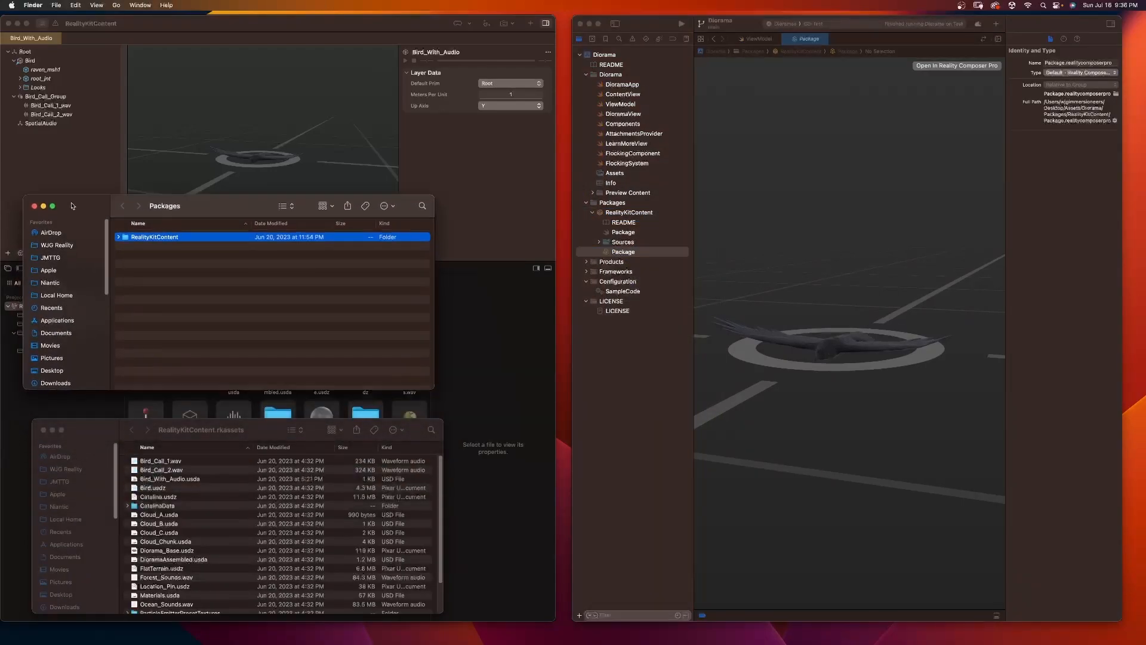
left_click(122, 264)
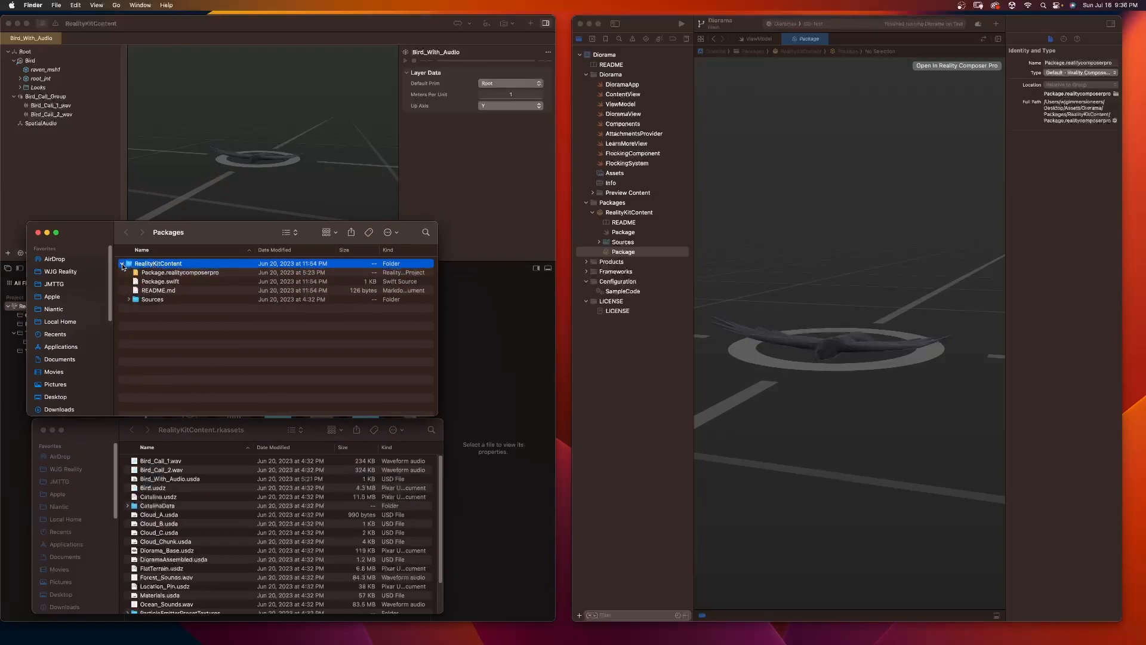
left_click(129, 299)
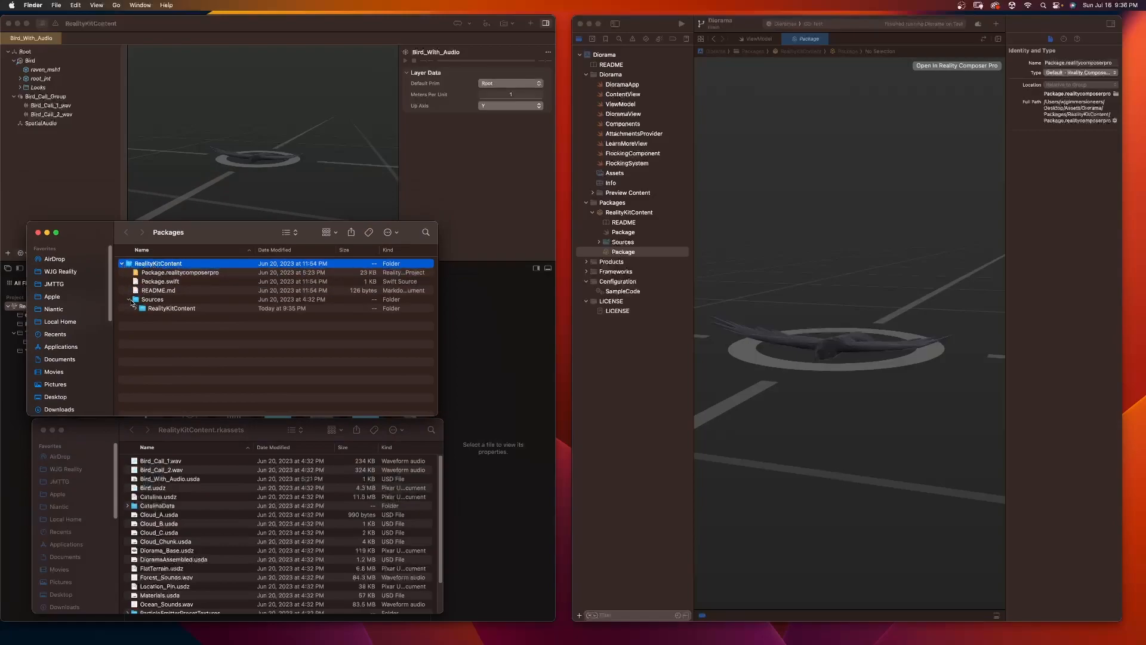
left_click(136, 309)
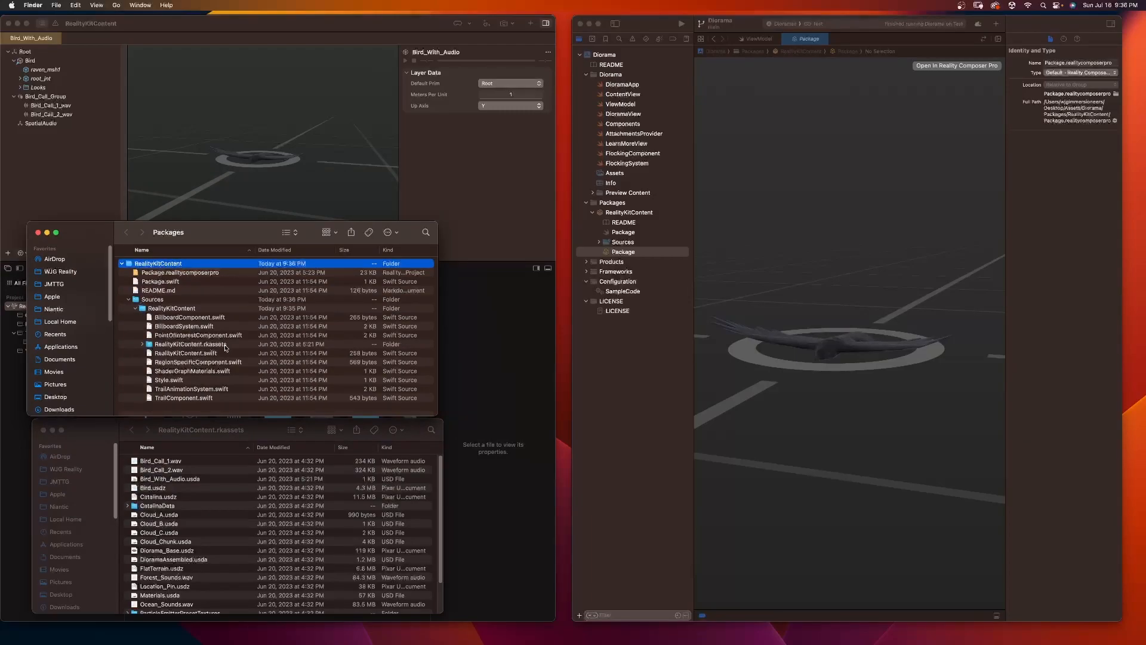
left_click(144, 345)
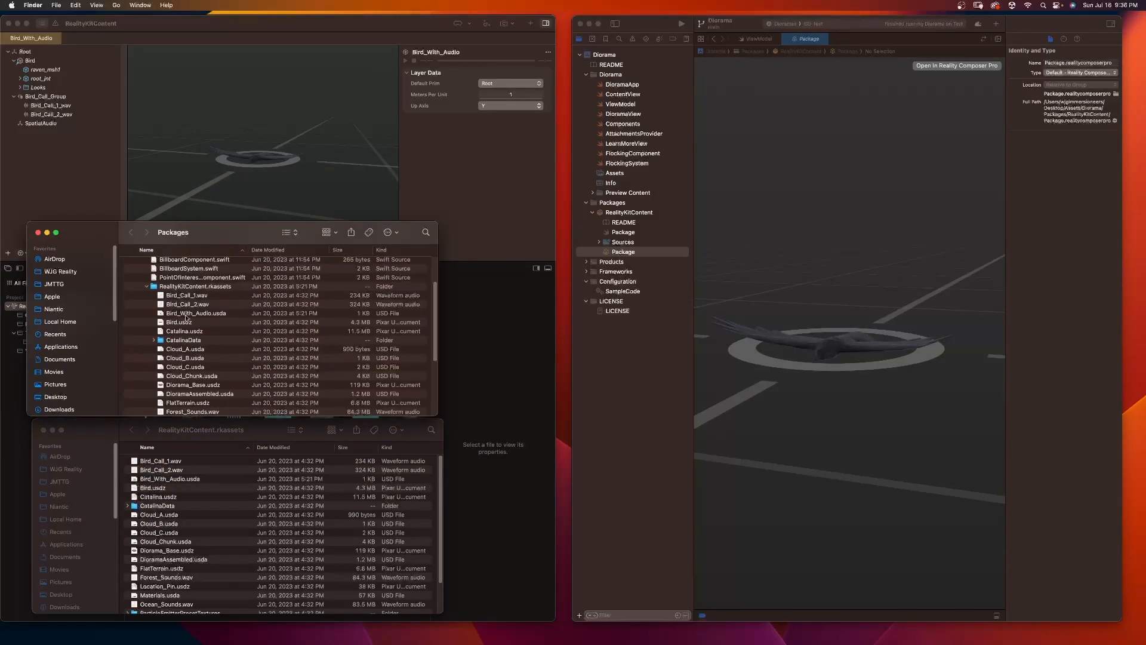
Step: Create a folder named Diorama ShaderGraph in the desktop's Assets folder in Finder and open it
left_click_drag(92, 235, 117, 53)
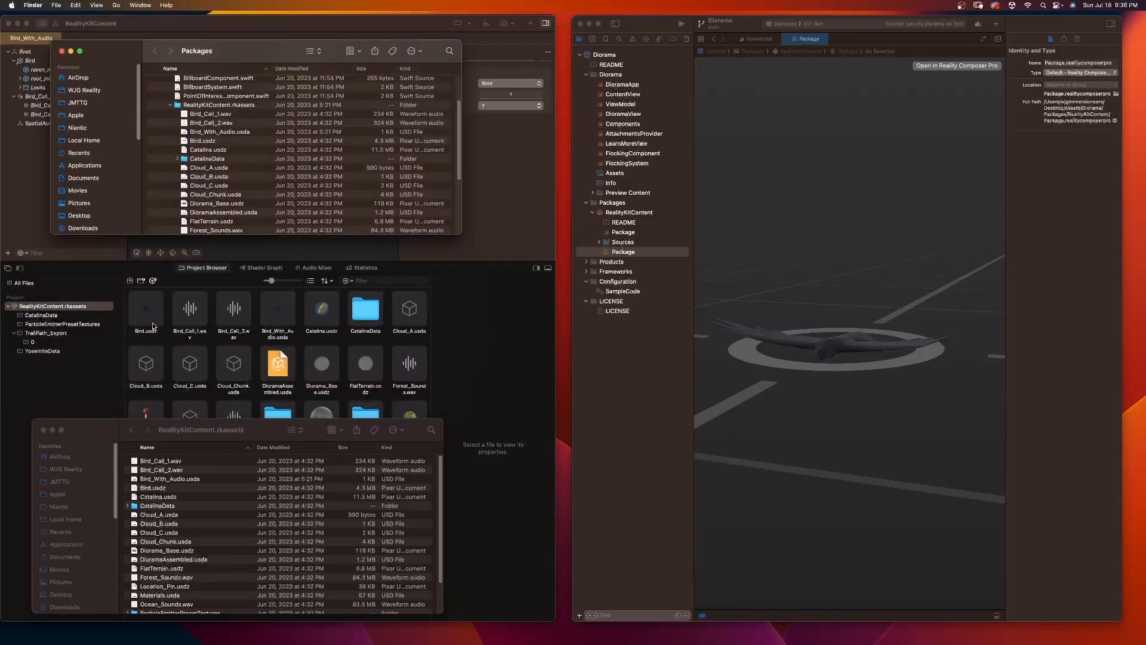
scroll(216, 153, "down", 3)
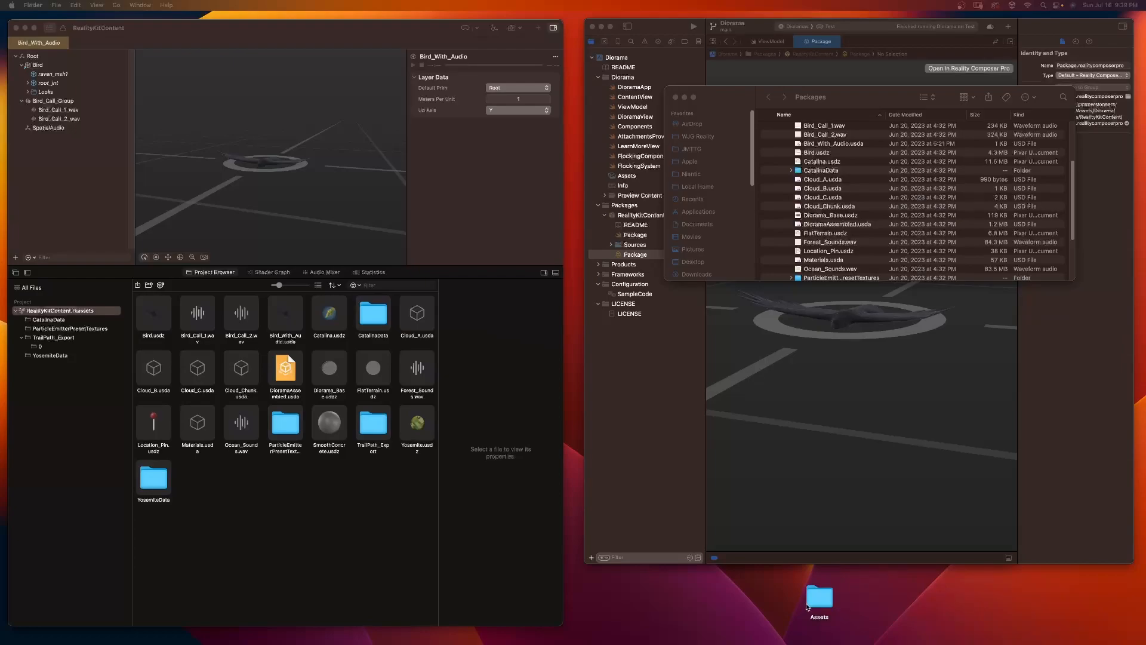
double_click(817, 603)
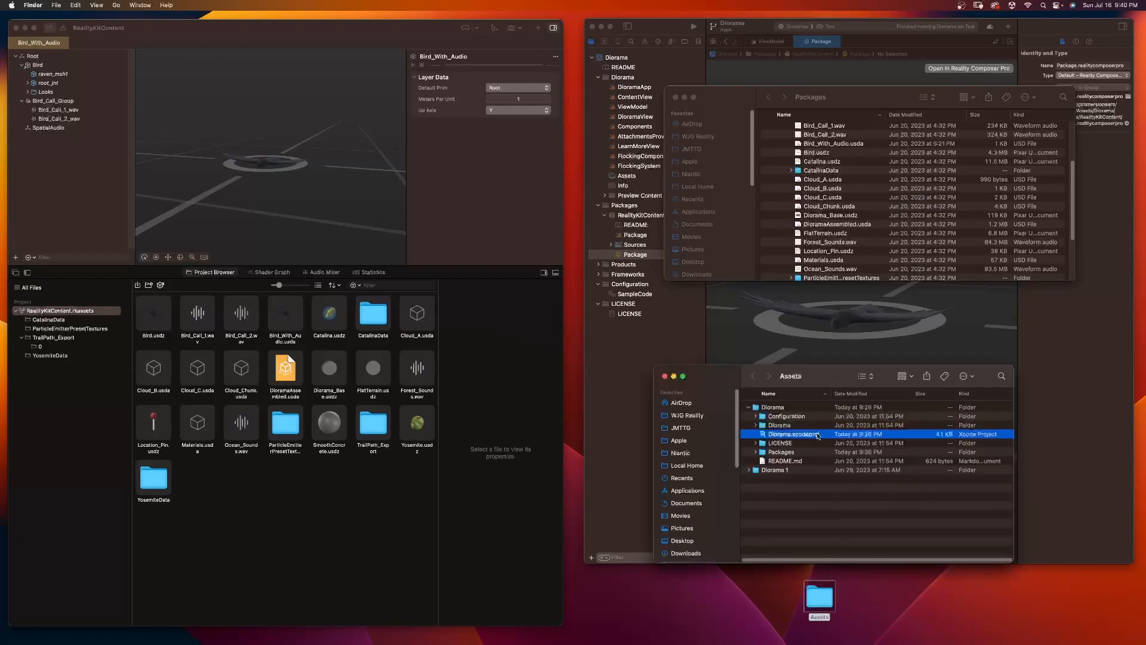
left_click(750, 407)
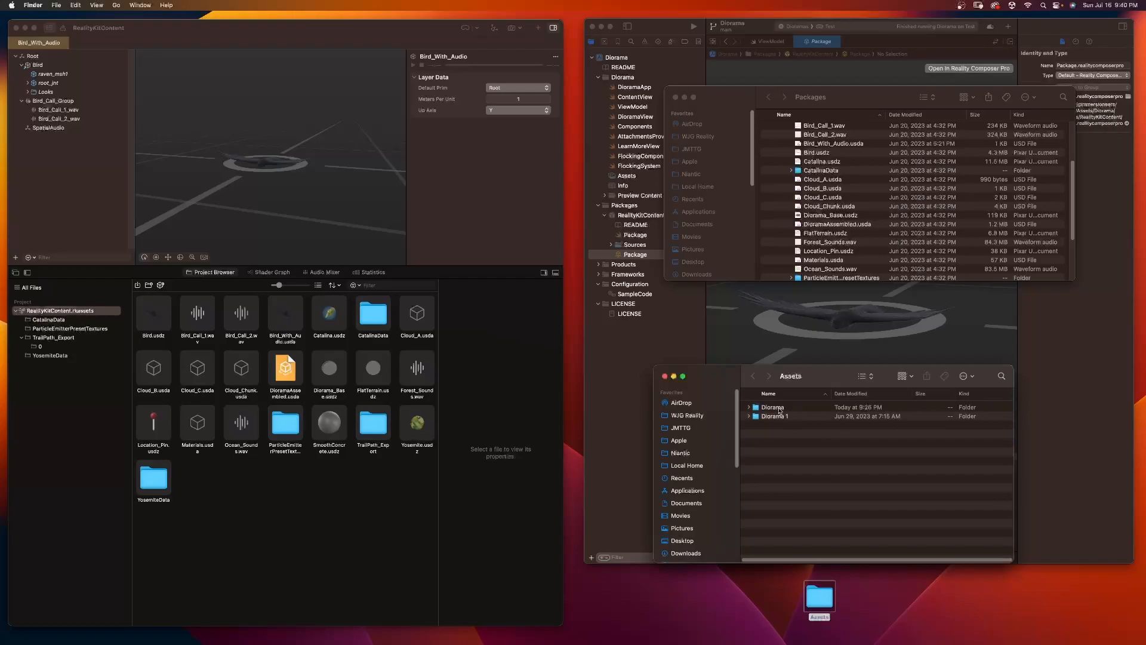
right_click(772, 428)
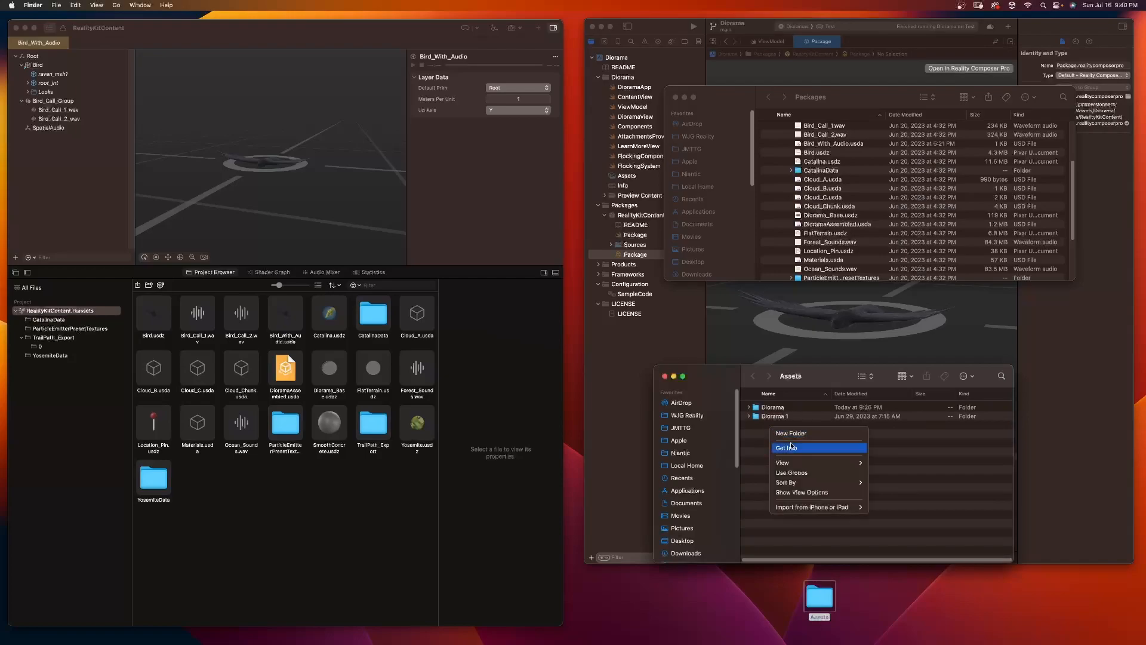
left_click(797, 433)
type("D")
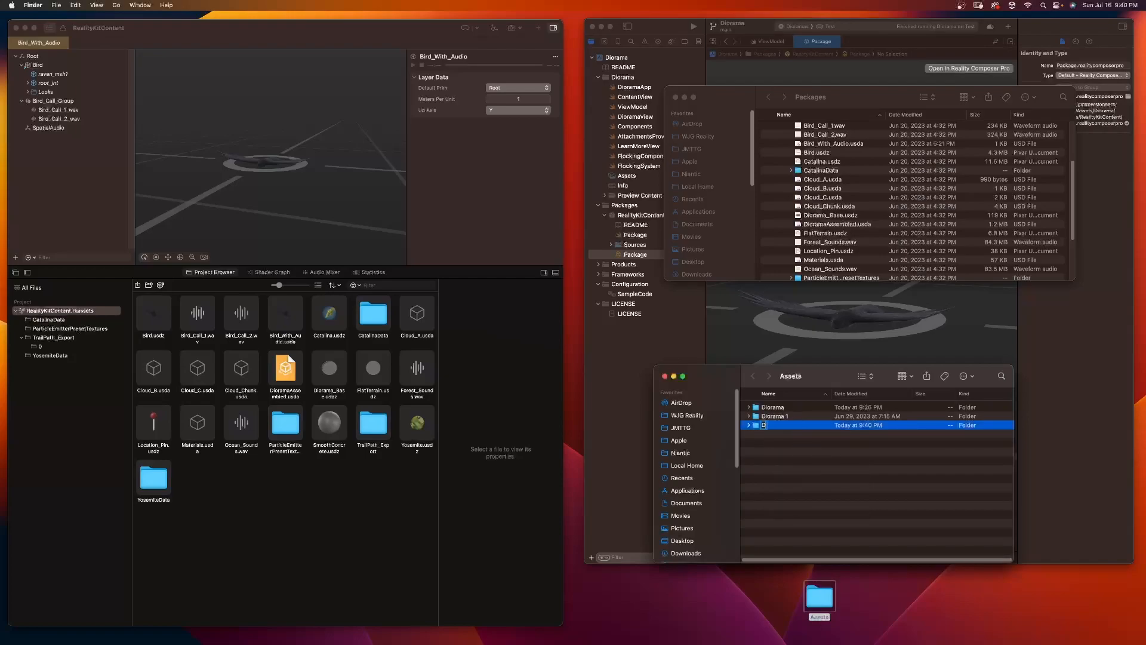
type("iorama ShaderGraph")
key("Return")
key("super+Down")
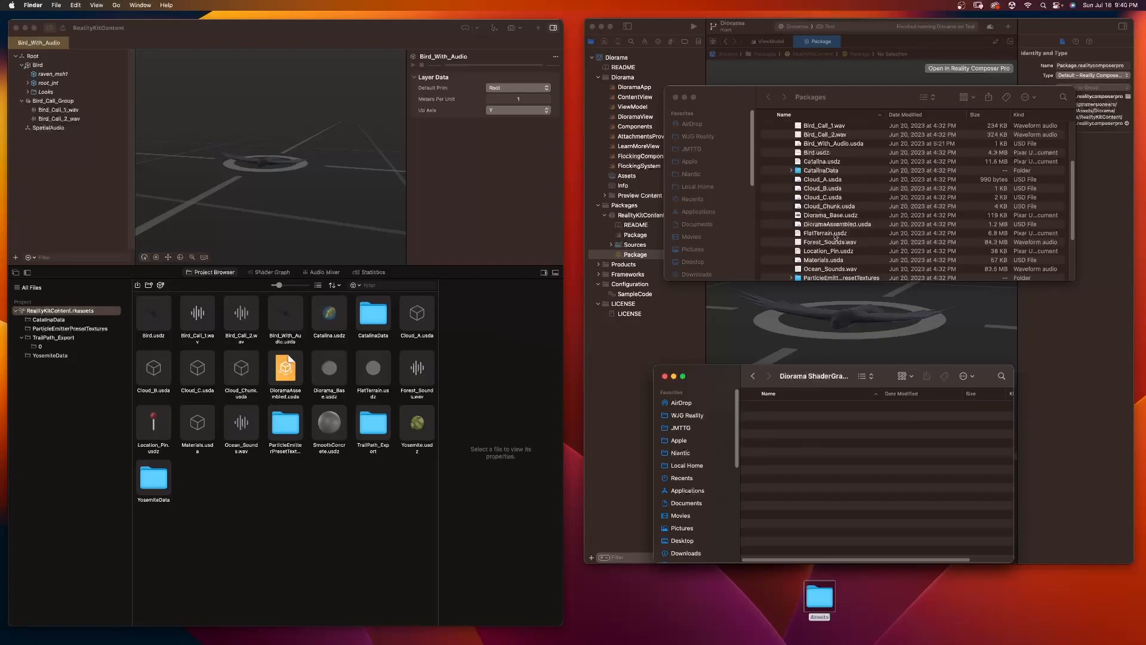
Step: Copy CatalinaData, Diorama_Base.usdz, FlatTerrain.usdz and YosemiteData from RealityKitContent.rkassets into the Diorama ShaderGraph folder
scroll(832, 195, "up", 2)
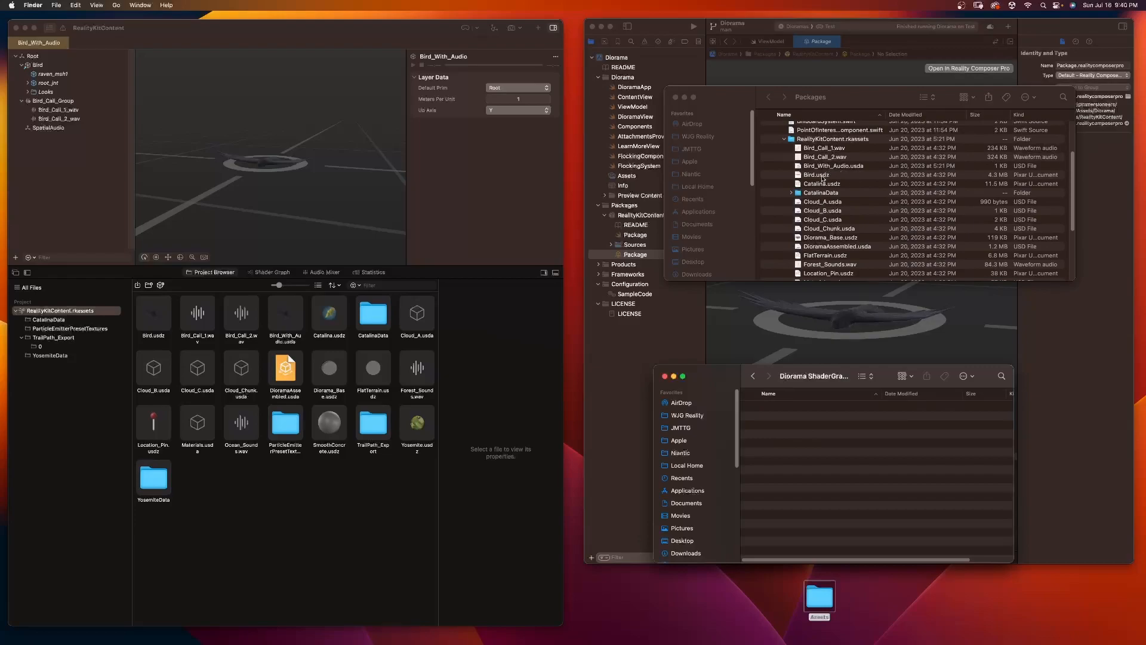
left_click(813, 195)
left_click(813, 194)
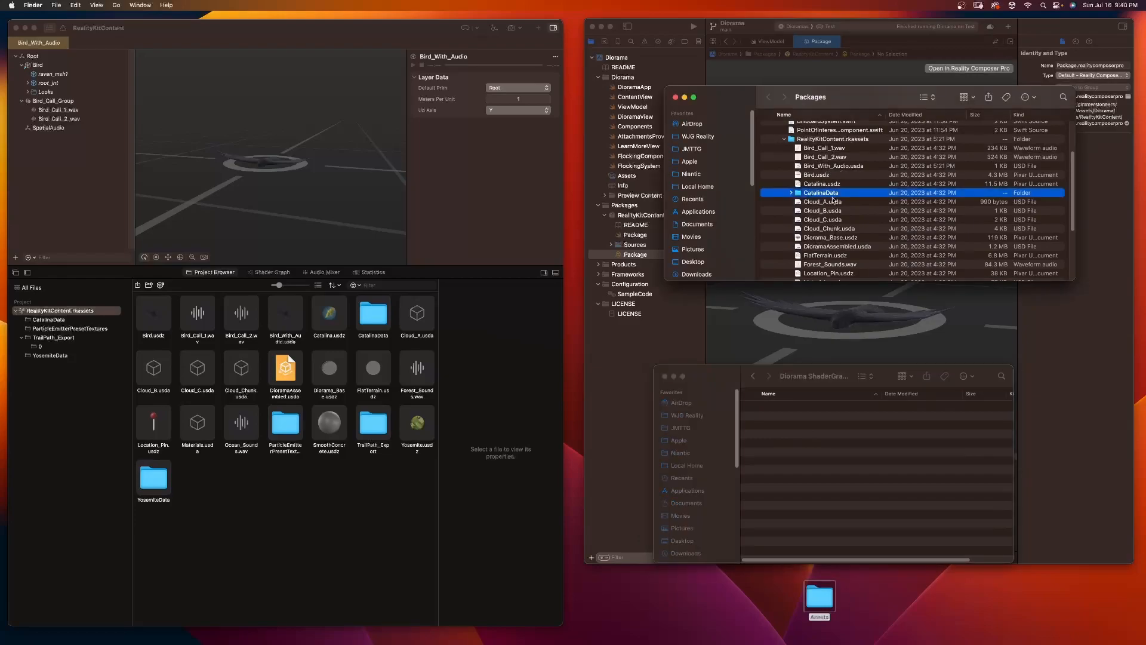
scroll(829, 201, "down", 4)
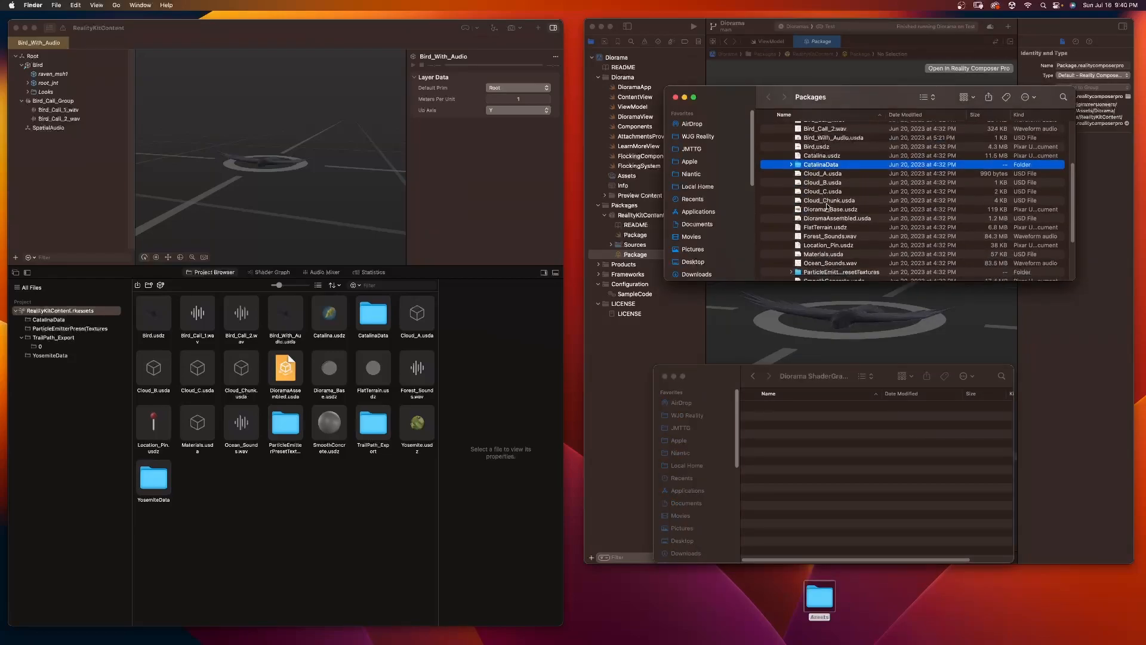
scroll(828, 208, "down", 1)
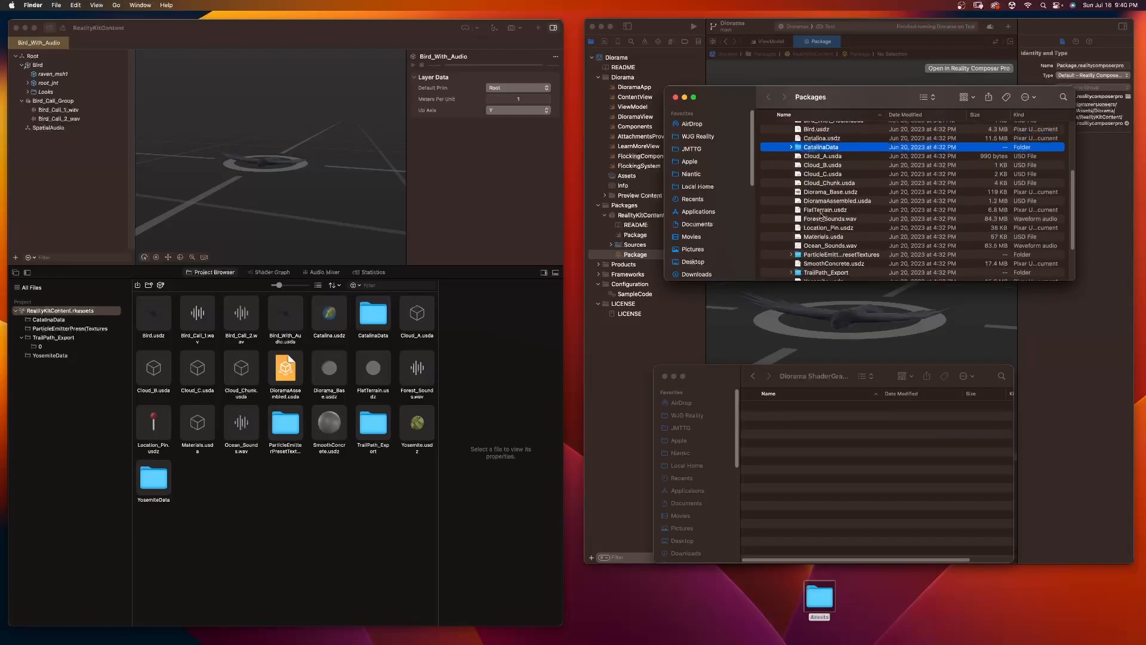
left_click(822, 211, "super")
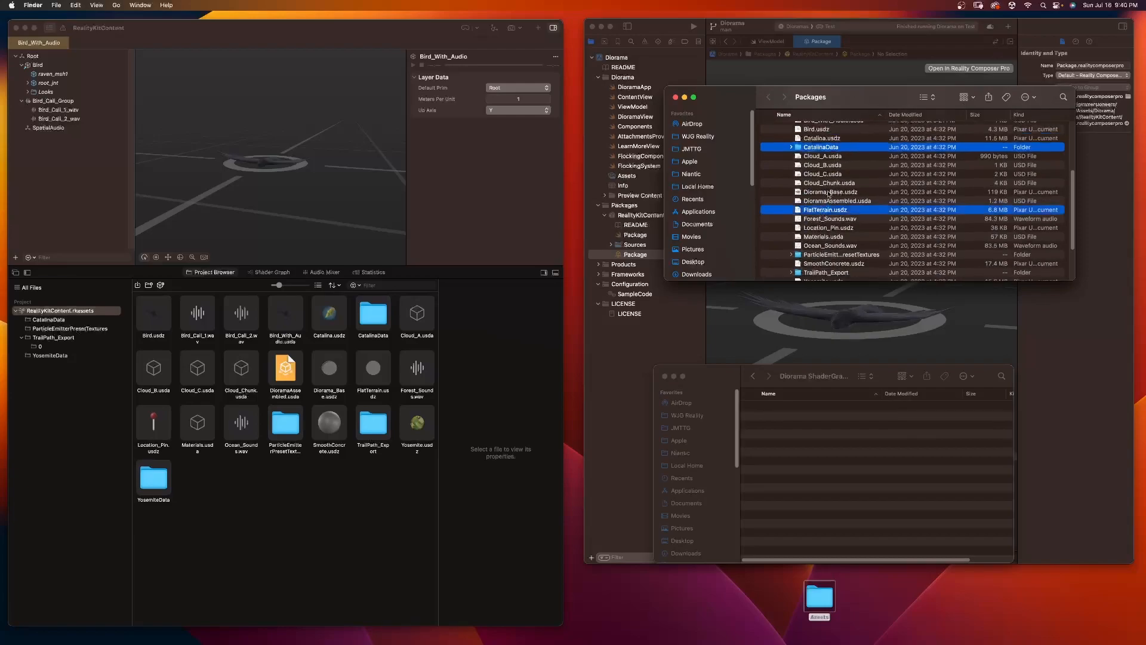
left_click(835, 193, "super")
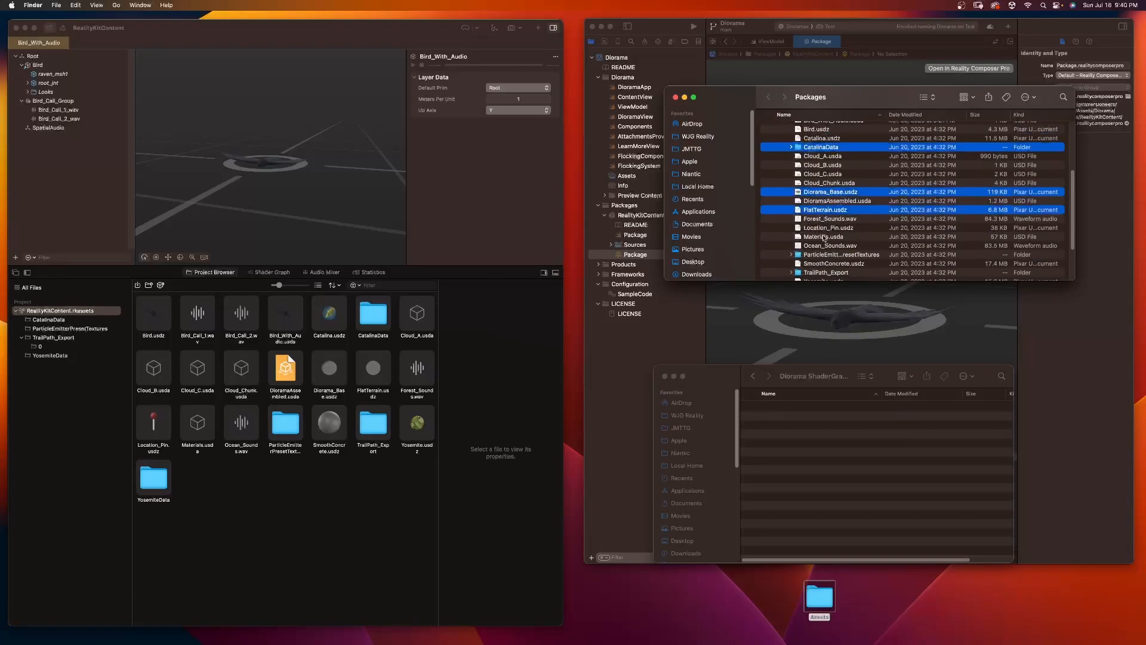
scroll(824, 238, "down", 3)
scroll(824, 237, "down", 1)
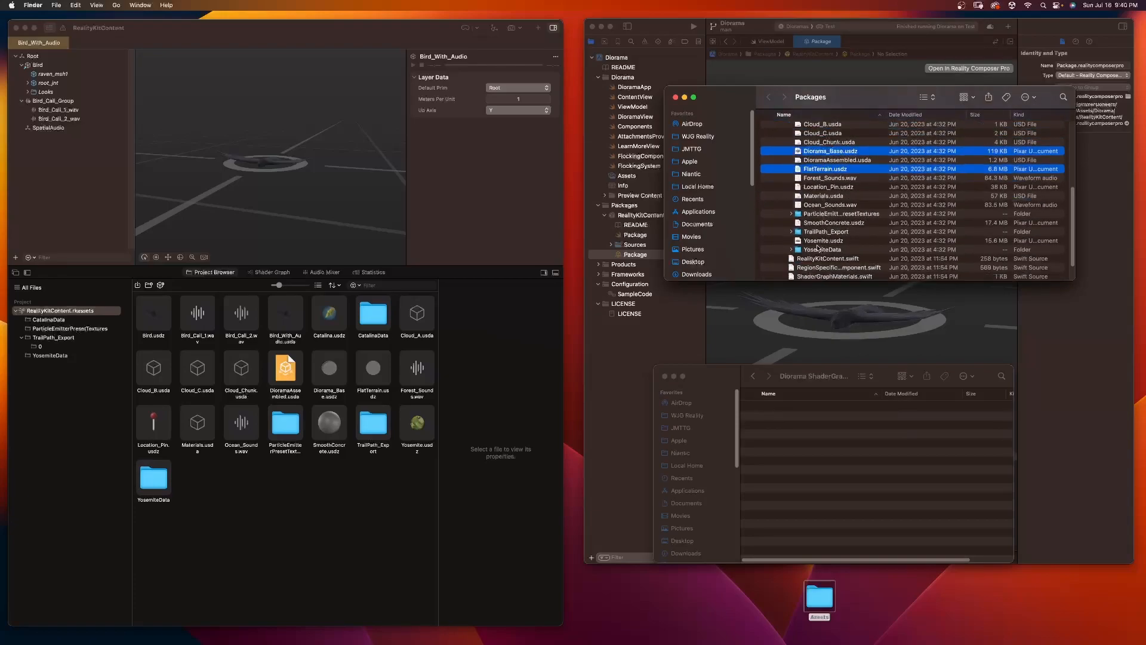
left_click(816, 251, "super")
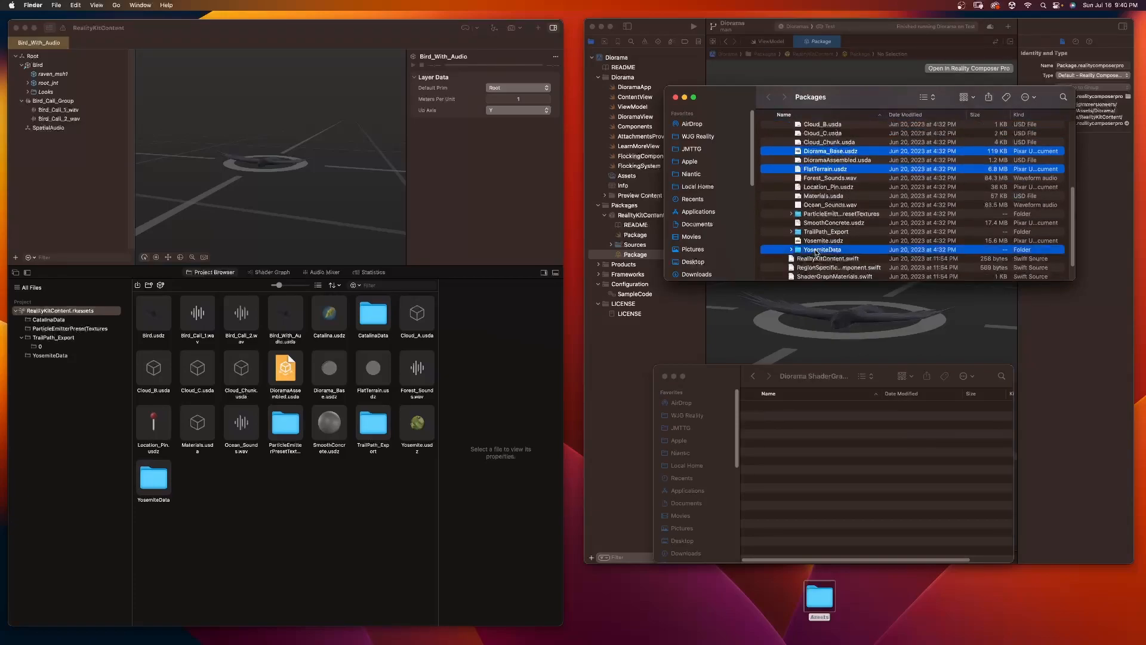
scroll(816, 252, "up", 2)
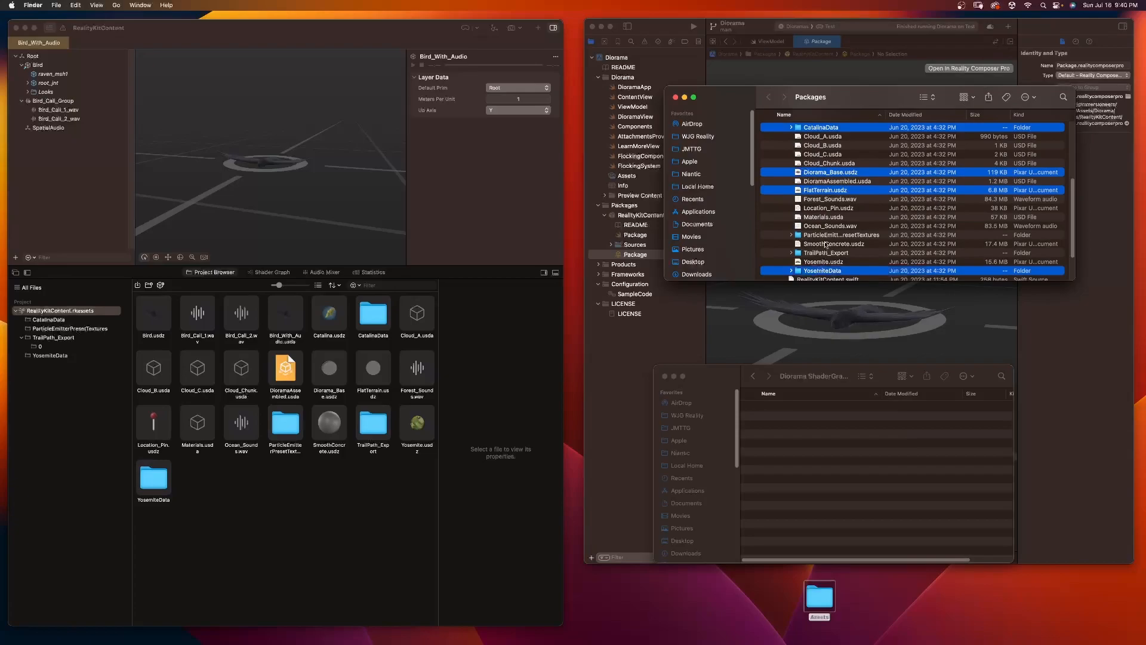
right_click(821, 129)
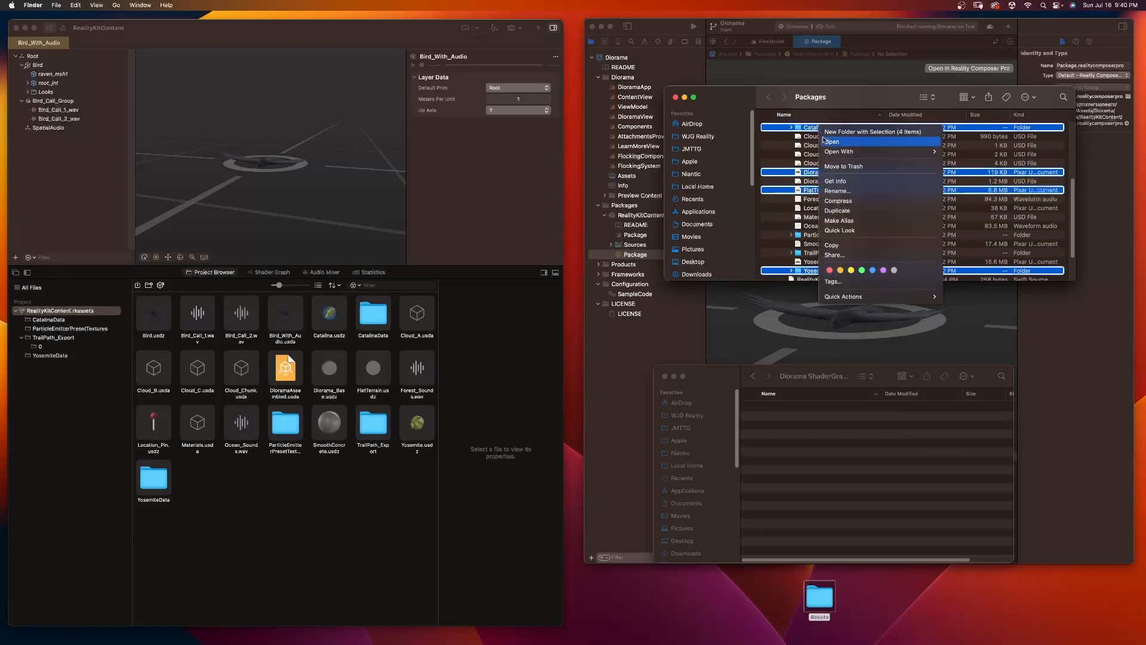
left_click(836, 246)
left_click(827, 449)
right_click(822, 441)
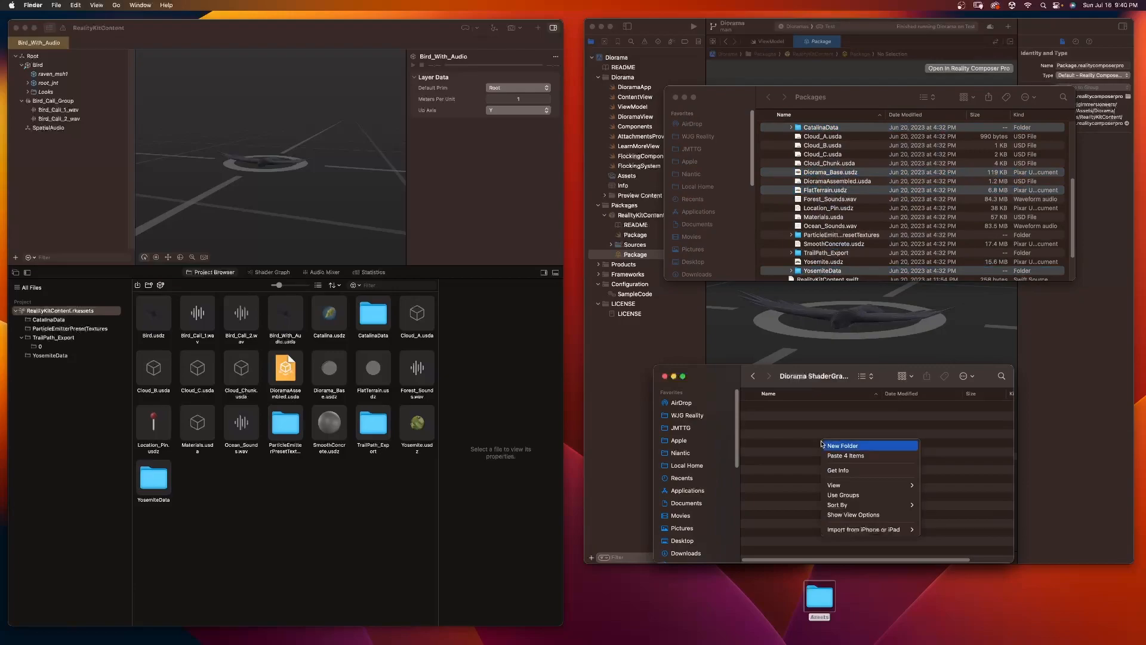
left_click(852, 456)
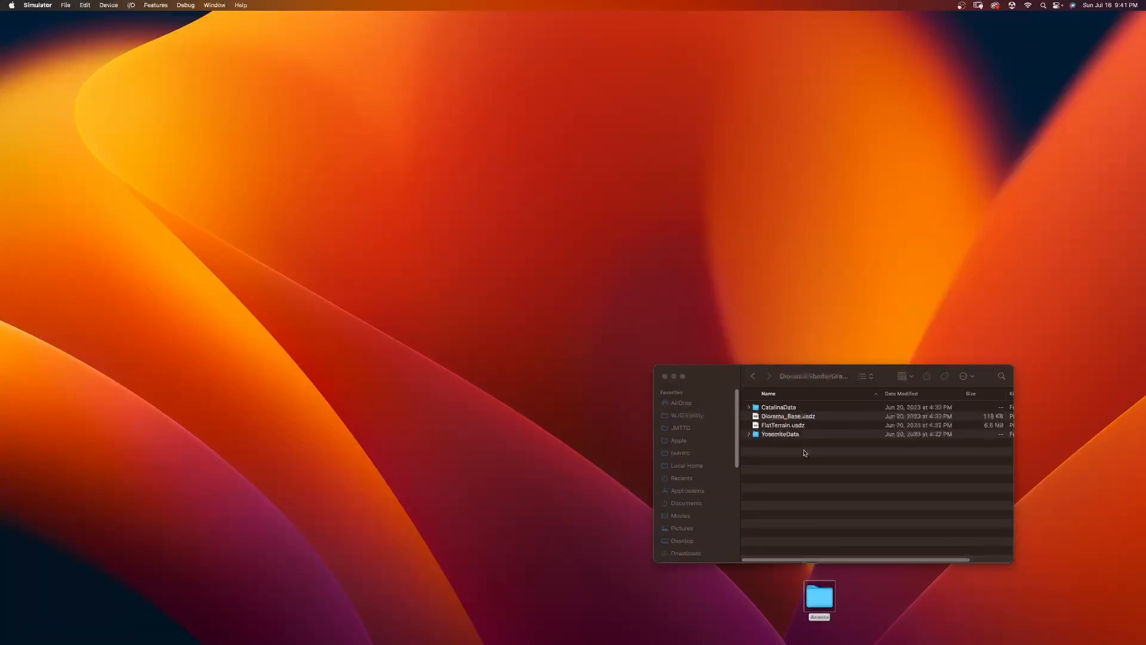
Step: Set up a new visionOS App project in Xcode named Diorama ShaderGraphMaterials, with a Volume initial scene and Full immersive space
mouse_move(2, 289)
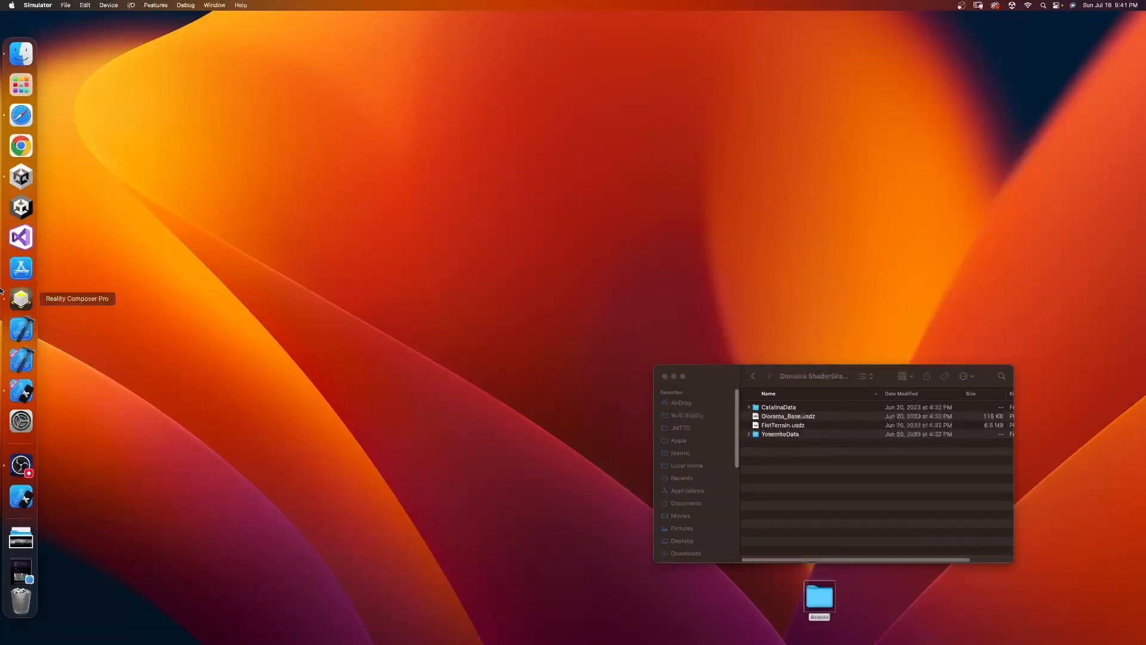
left_click(17, 367)
left_click(56, 5)
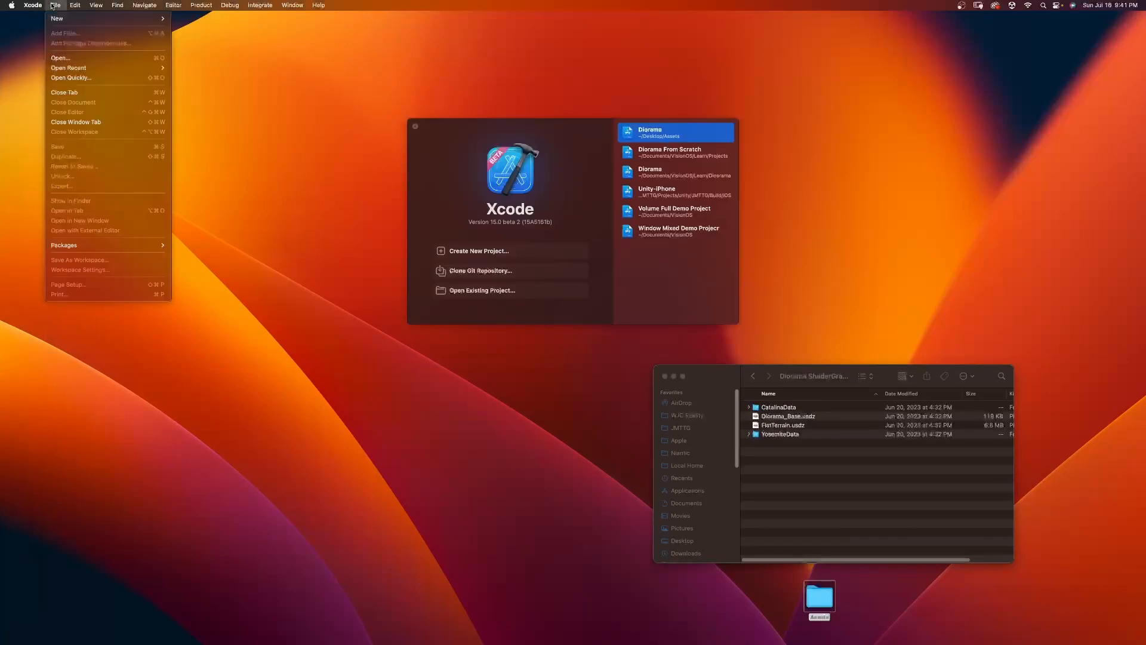
mouse_move(90, 19)
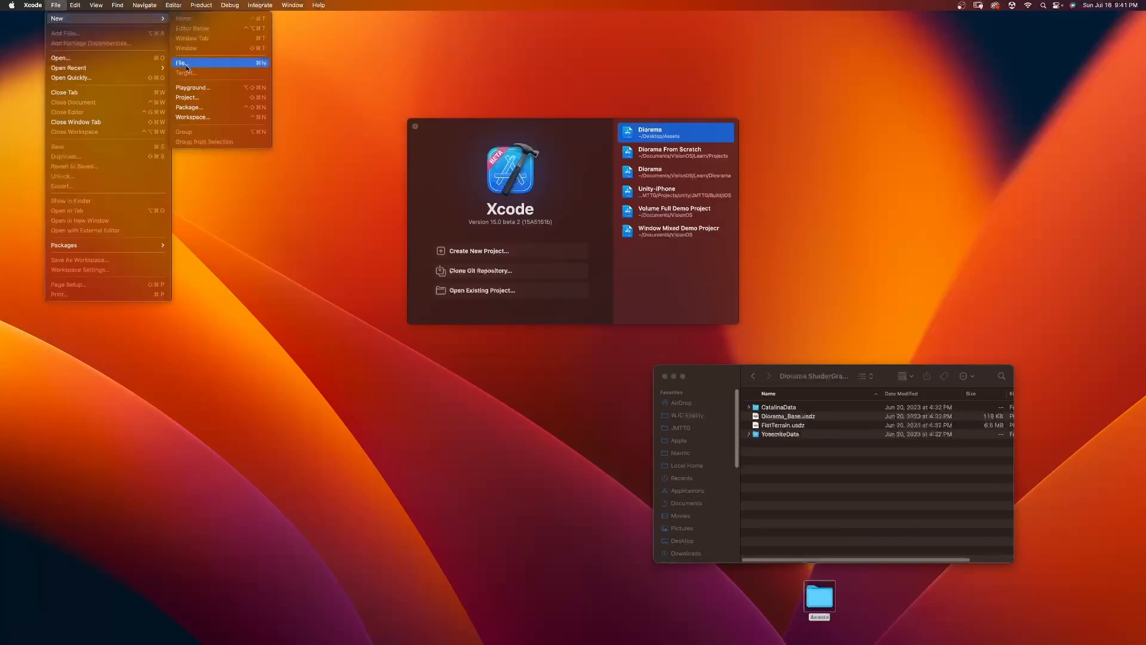
left_click(194, 98)
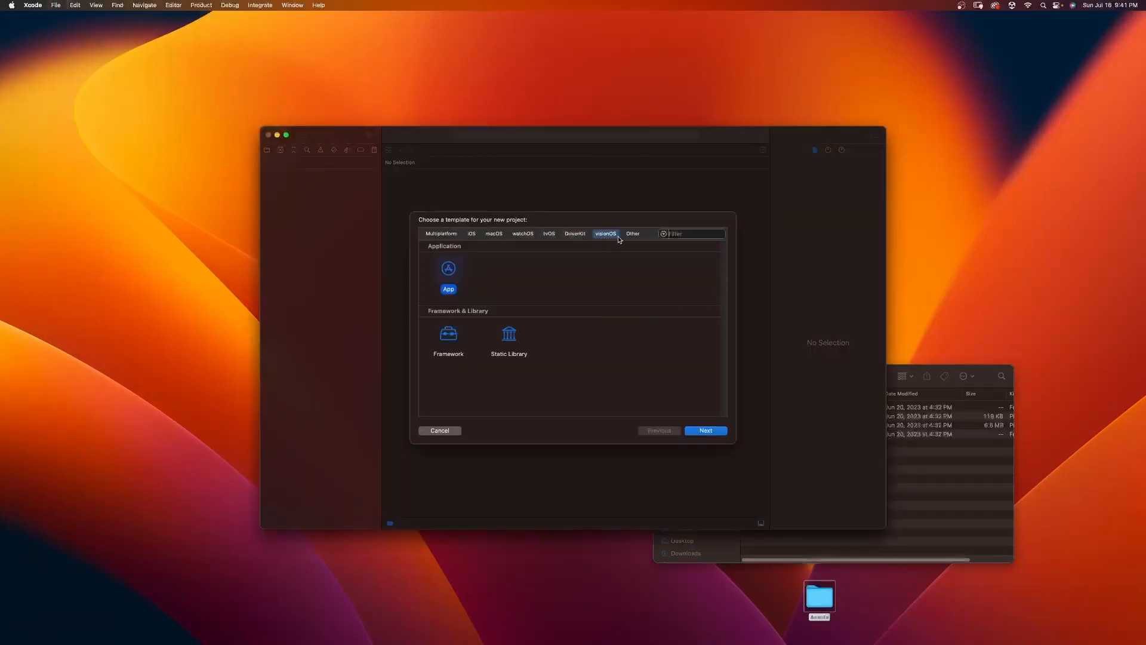
left_click(712, 431)
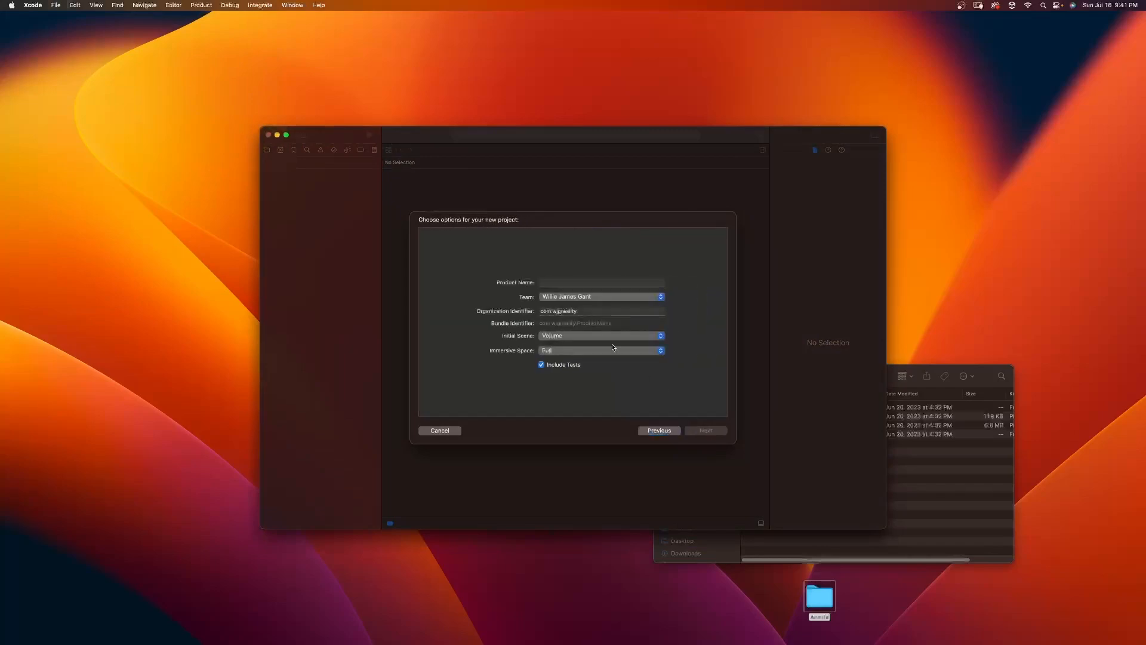
type("Dioa")
type("rama ShaderGraphMaterials")
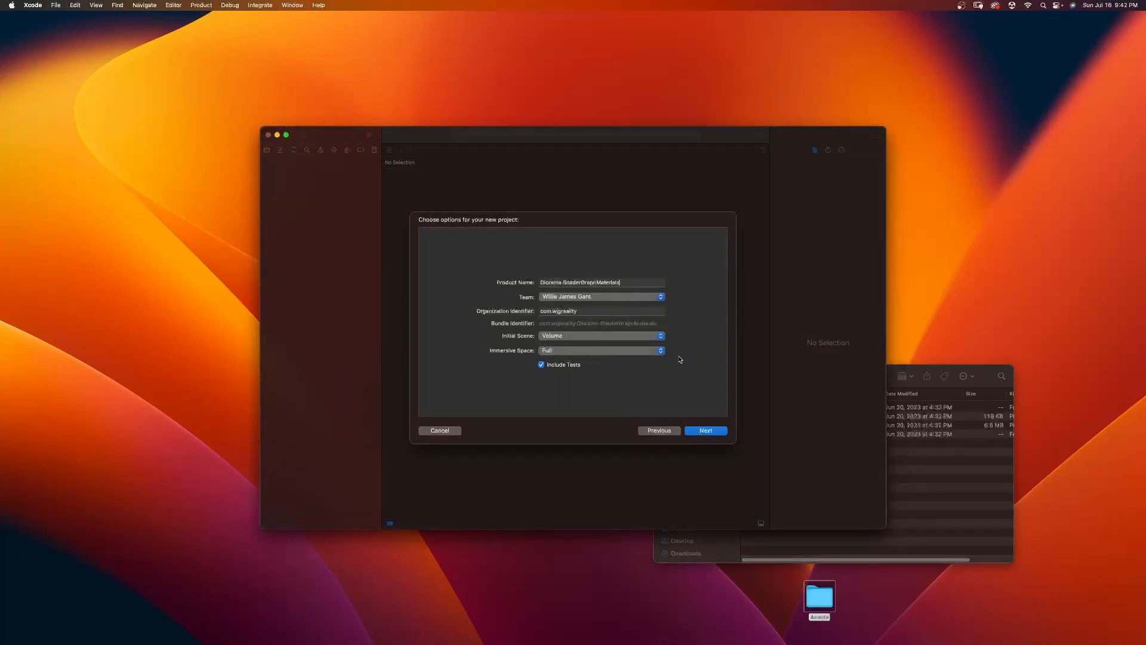
Step: Create the project without a Git repository in a new folder named Learning Projects inside Assets
left_click(705, 435)
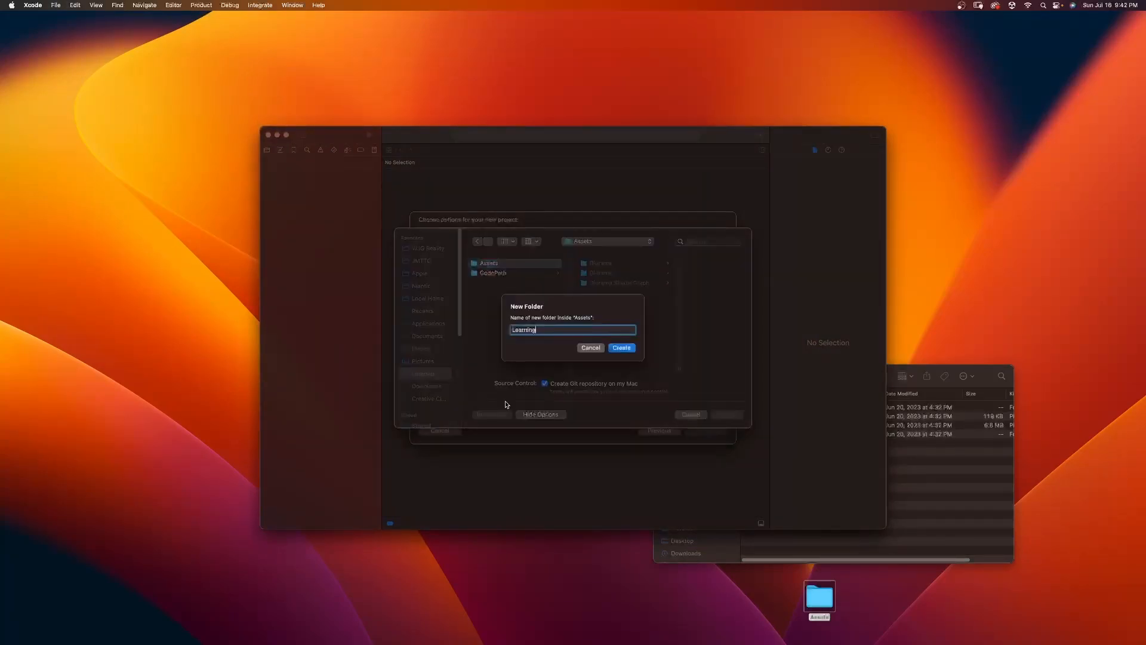
type("Projects")
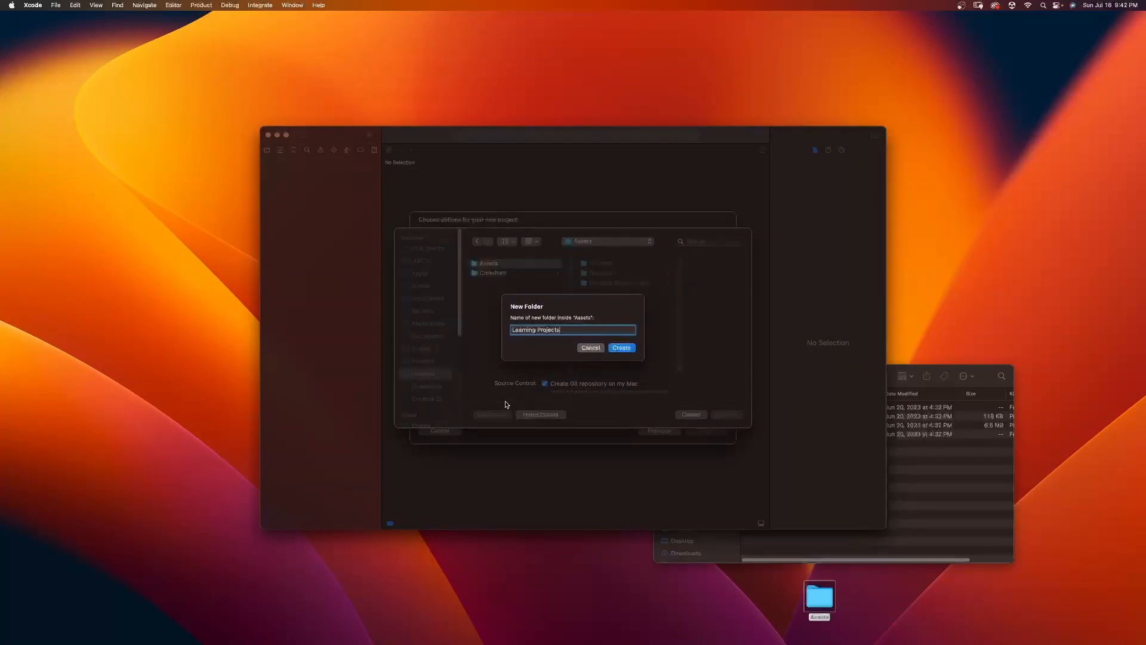
key("Return")
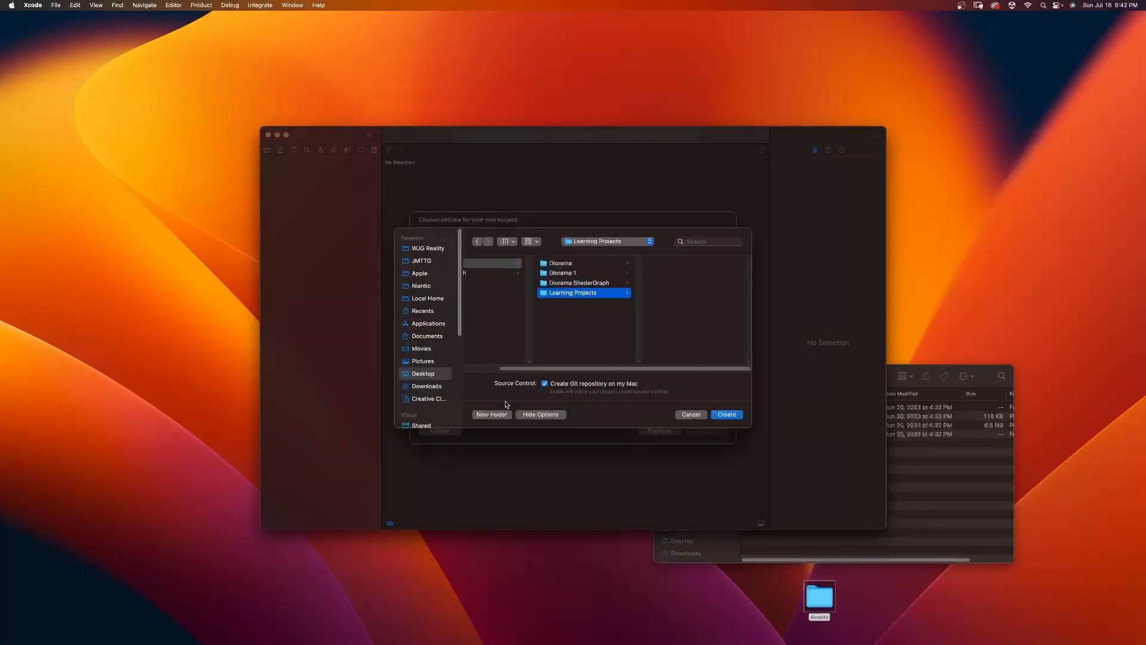
left_click(545, 384)
left_click(727, 414)
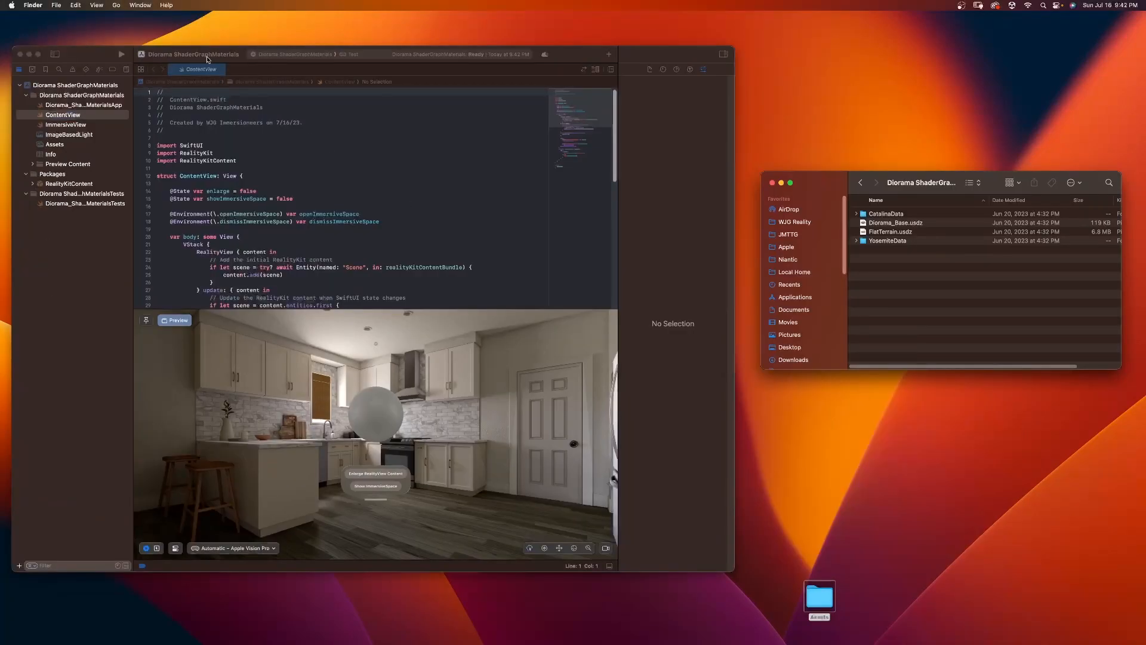
Step: Open the new project's RealityKitContent Reality Composer Pro package in Reality Composer Pro
left_click(56, 228)
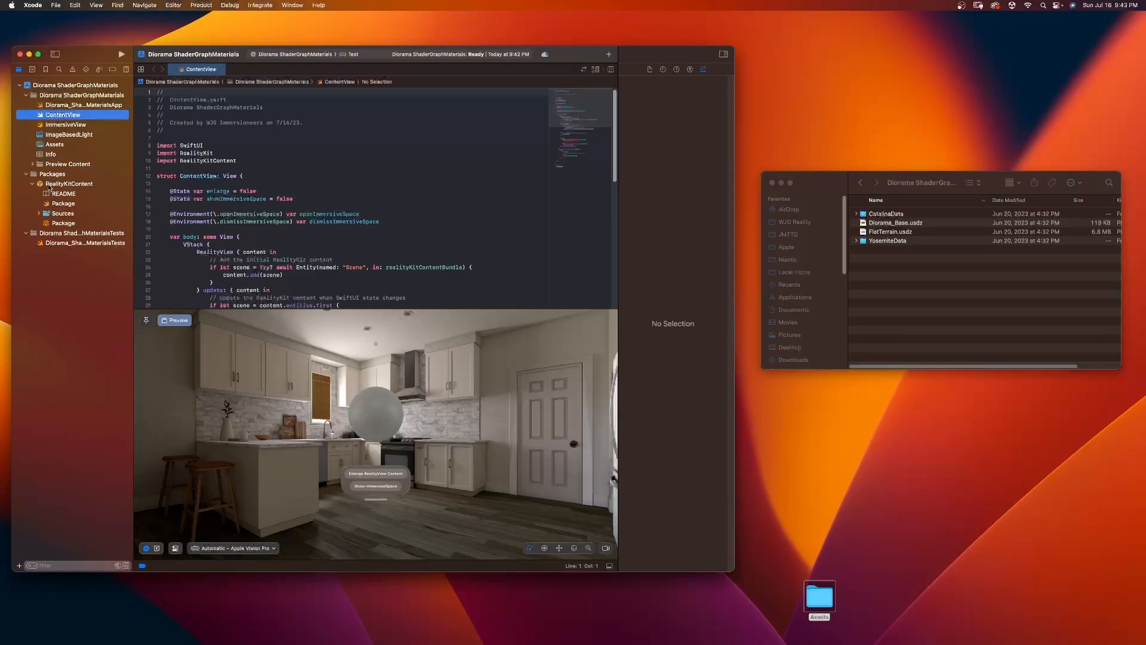
left_click(50, 224)
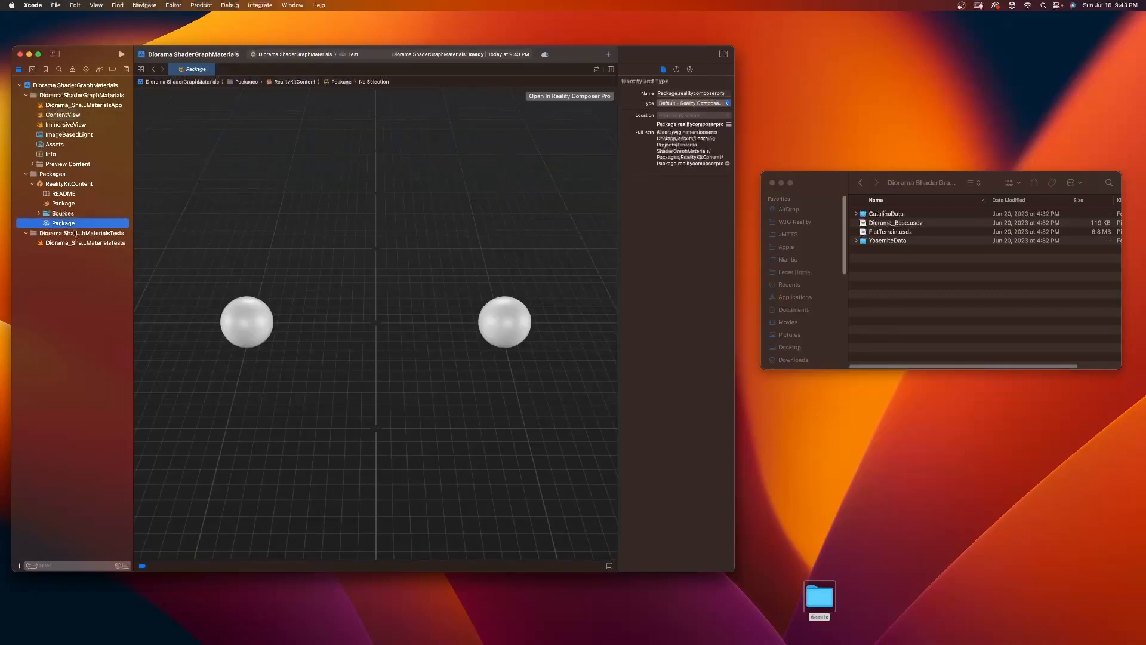
left_click(580, 98)
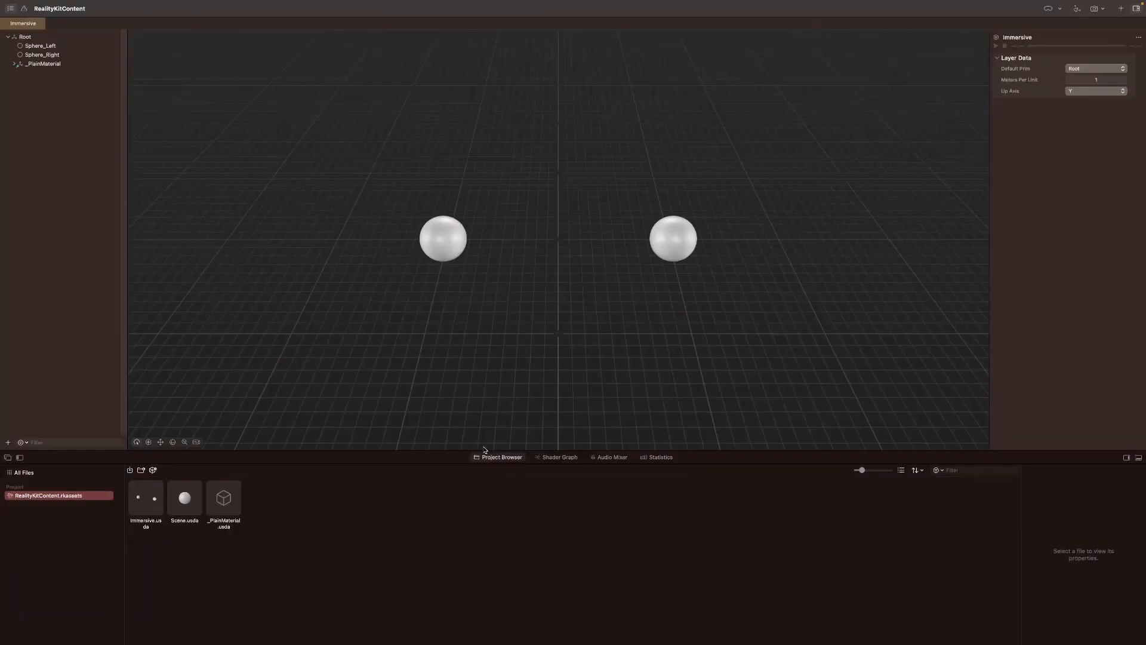
Step: Add four new folders to RealityKitContent.rkassets in the project files
left_click(141, 471)
left_click(142, 471)
left_click(143, 471)
left_click(143, 471)
Step: Rename the four new folders in RealityKitContent.rkassets as 3D Assets, Materials, Sounds and Scenes
double_click(46, 506)
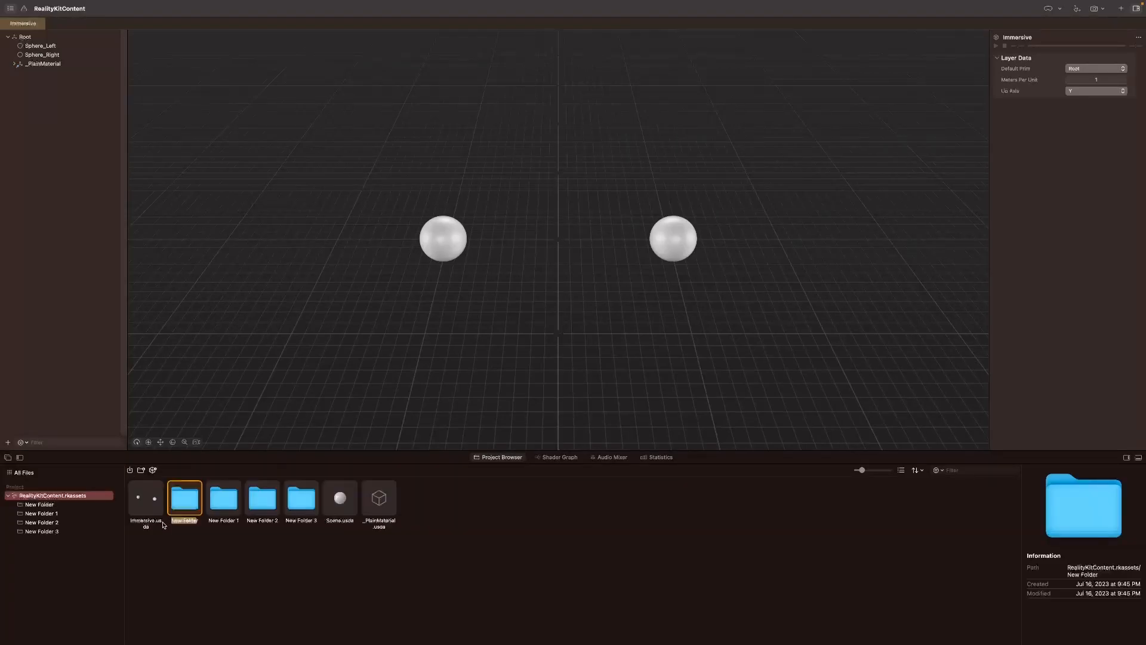
type("3D Assets")
left_click(219, 520)
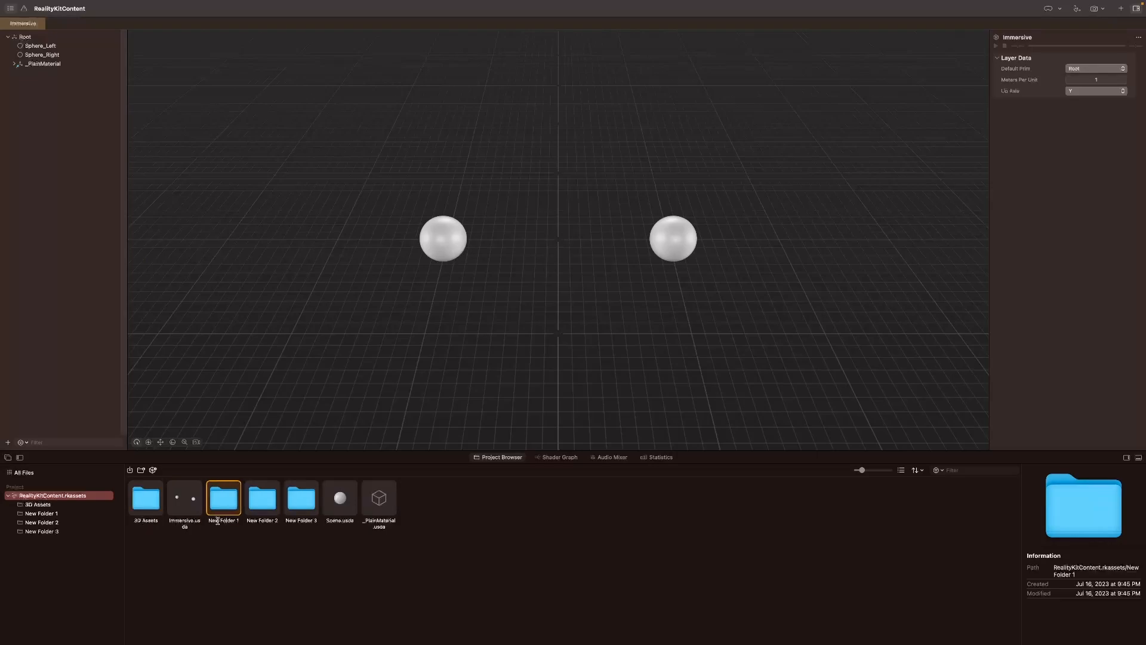
left_click(218, 520)
type("Materials")
left_click(277, 521)
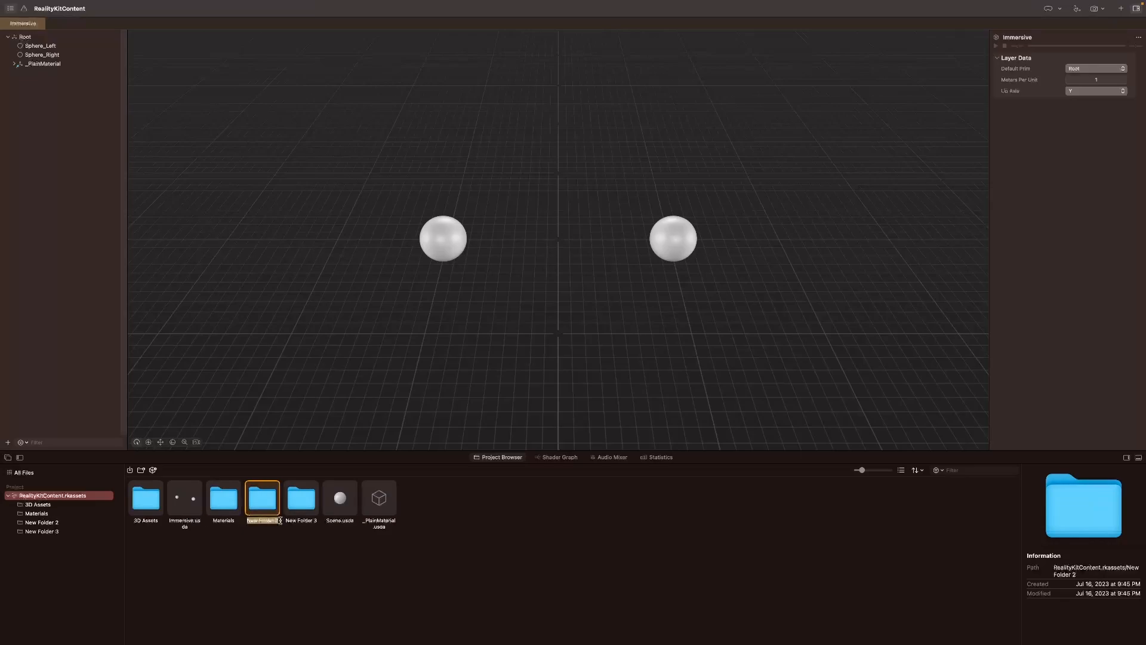
type("Sounds")
left_click(274, 521)
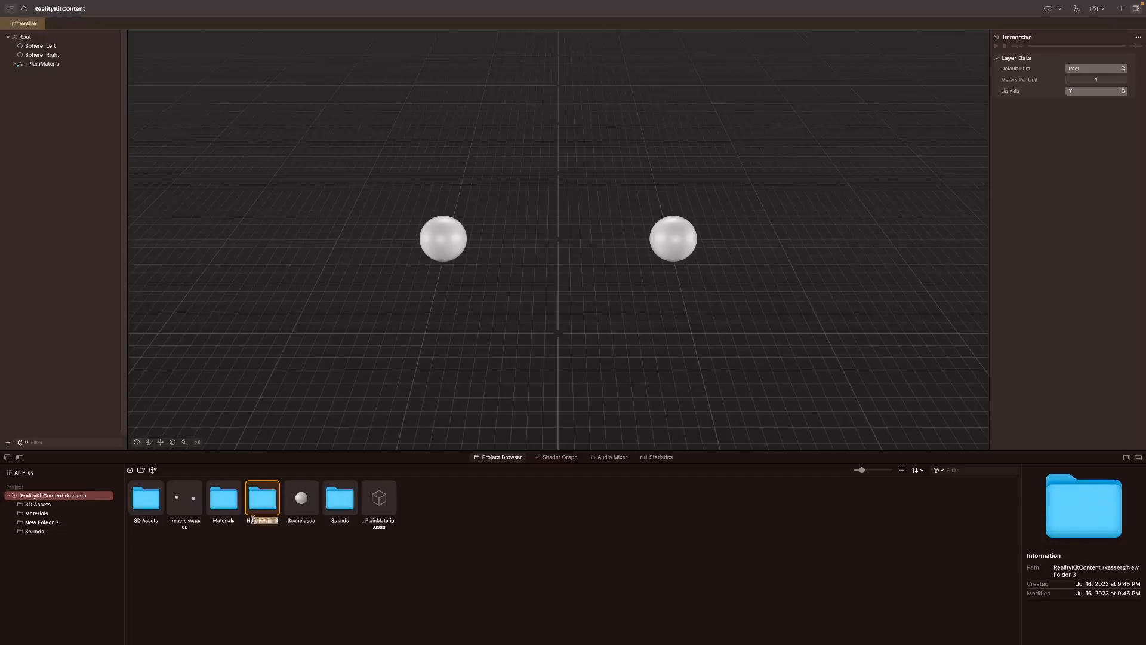
type("Scenese")
left_click(406, 565)
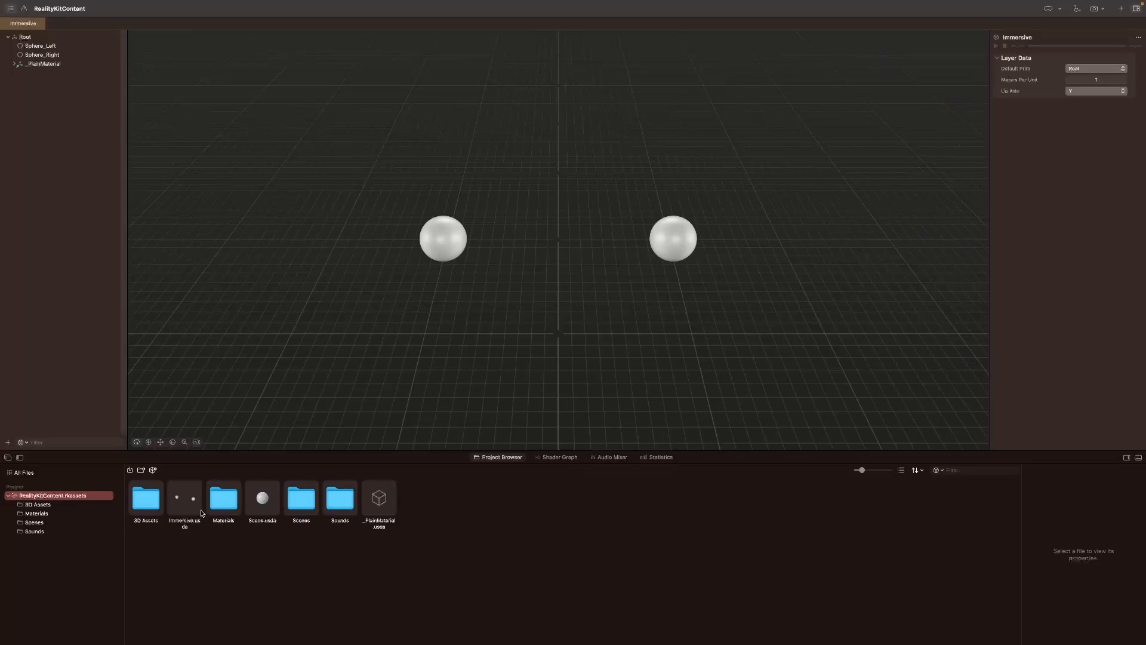
Step: Show the 3D Assets folder in Finder, and move _PlainMaterial.usda into the Materials folder in the project files
right_click(143, 497)
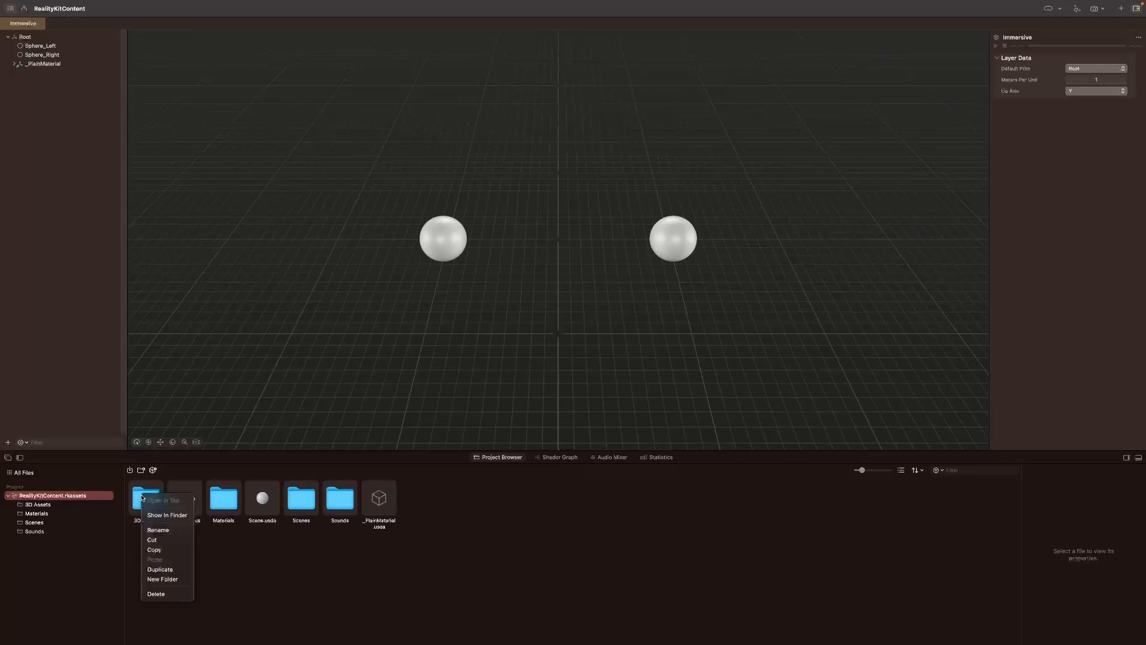
left_click(164, 515)
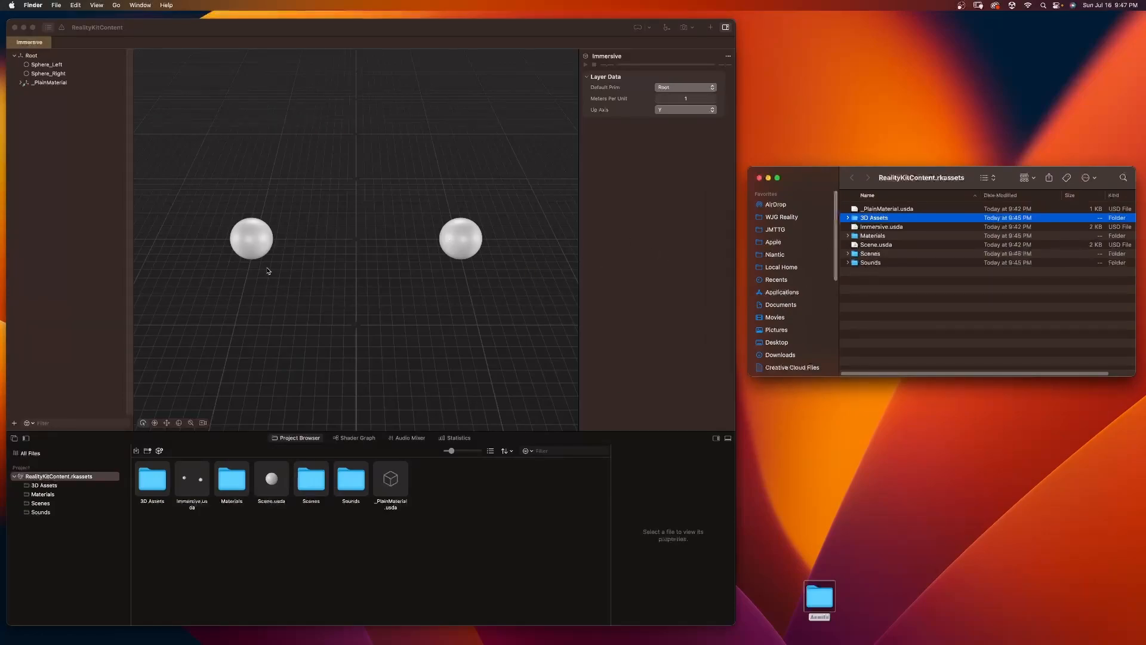
left_click(394, 489)
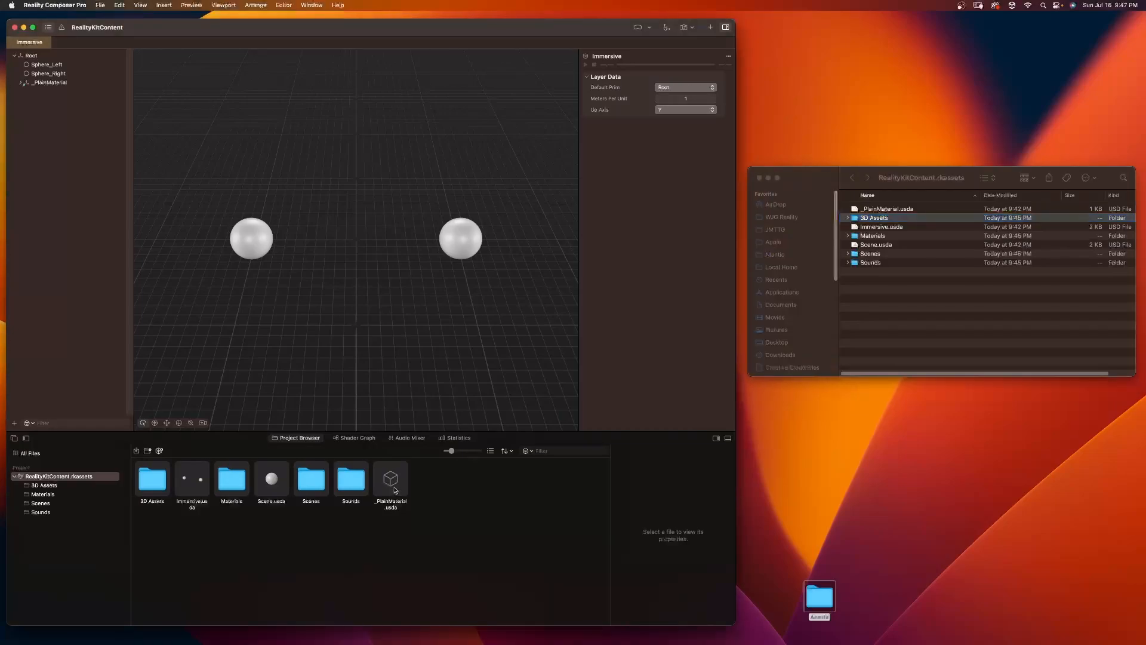
left_click(394, 489)
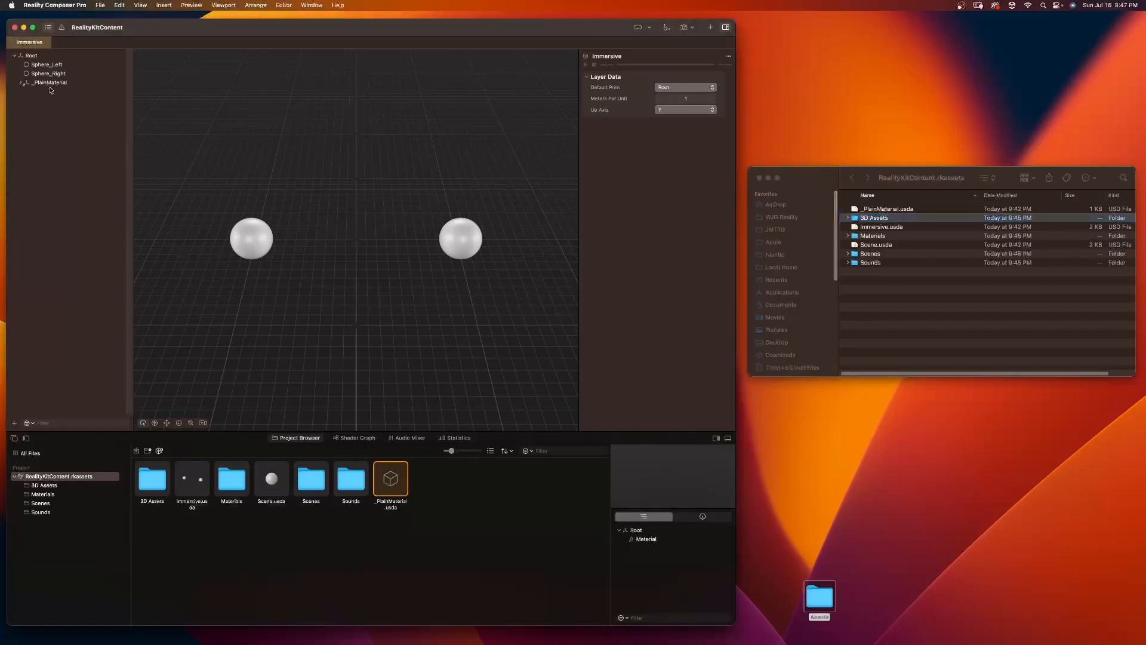
left_click_drag(406, 485, 236, 491)
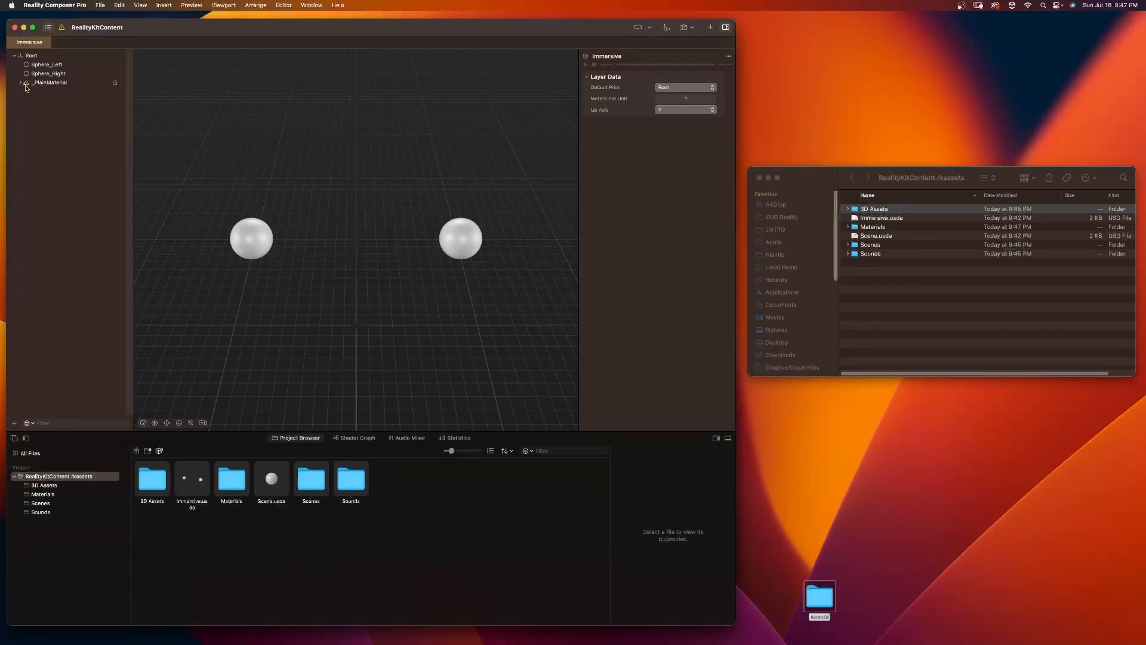
Step: In the Immersive scene, replace the broken _PlainMaterial.usda reference of _PlainMaterial with the file in the Materials folder
left_click(27, 83)
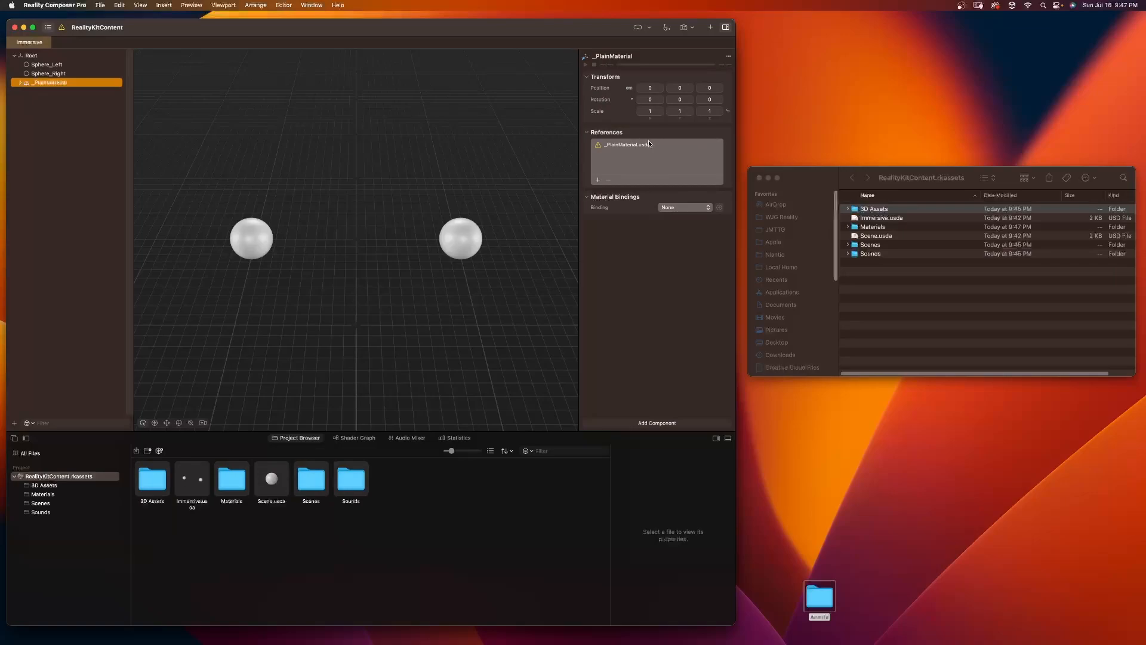
left_click(51, 73)
left_click(62, 65)
left_click(55, 73)
left_click(29, 87)
left_click(848, 227)
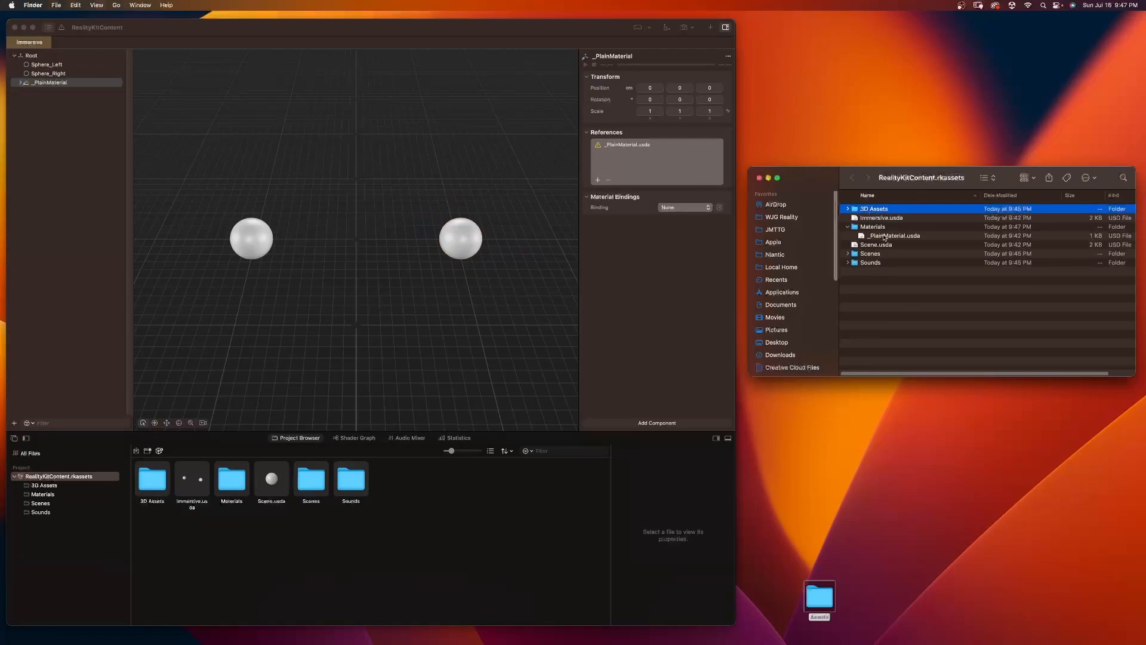
left_click(630, 184)
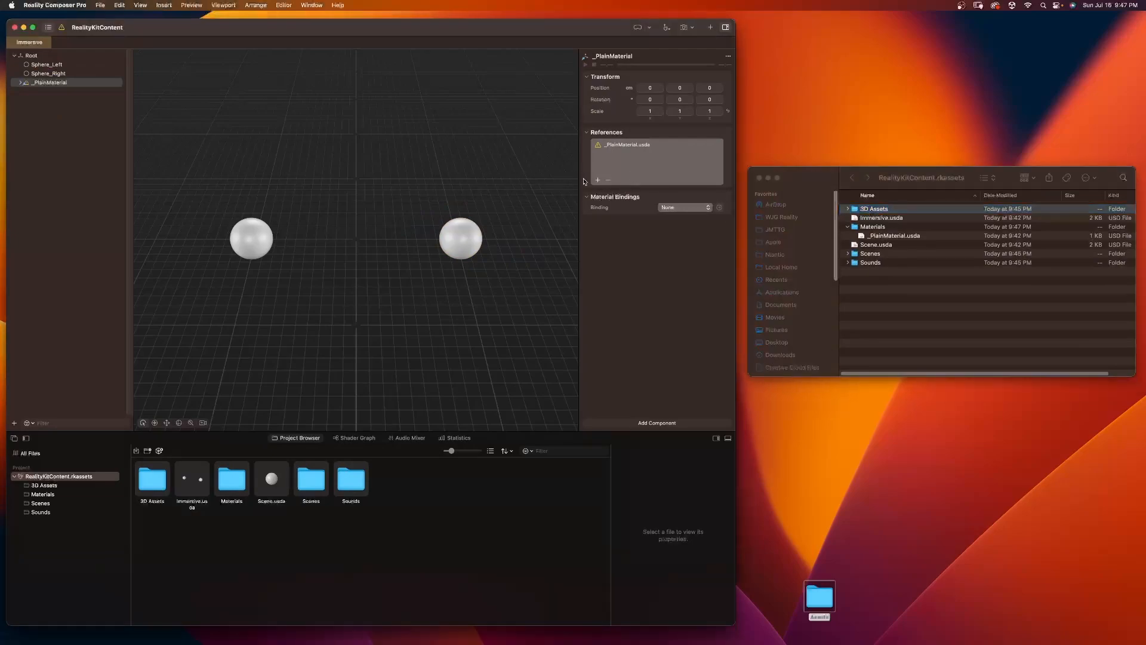
left_click(598, 180)
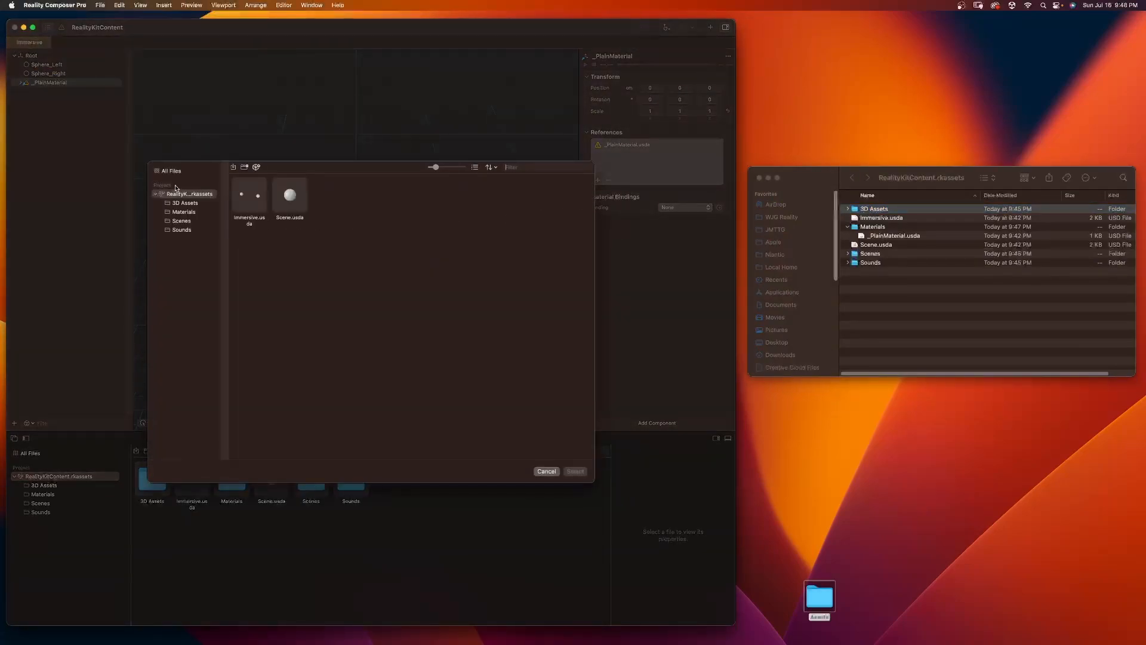
left_click(179, 211)
left_click(252, 197)
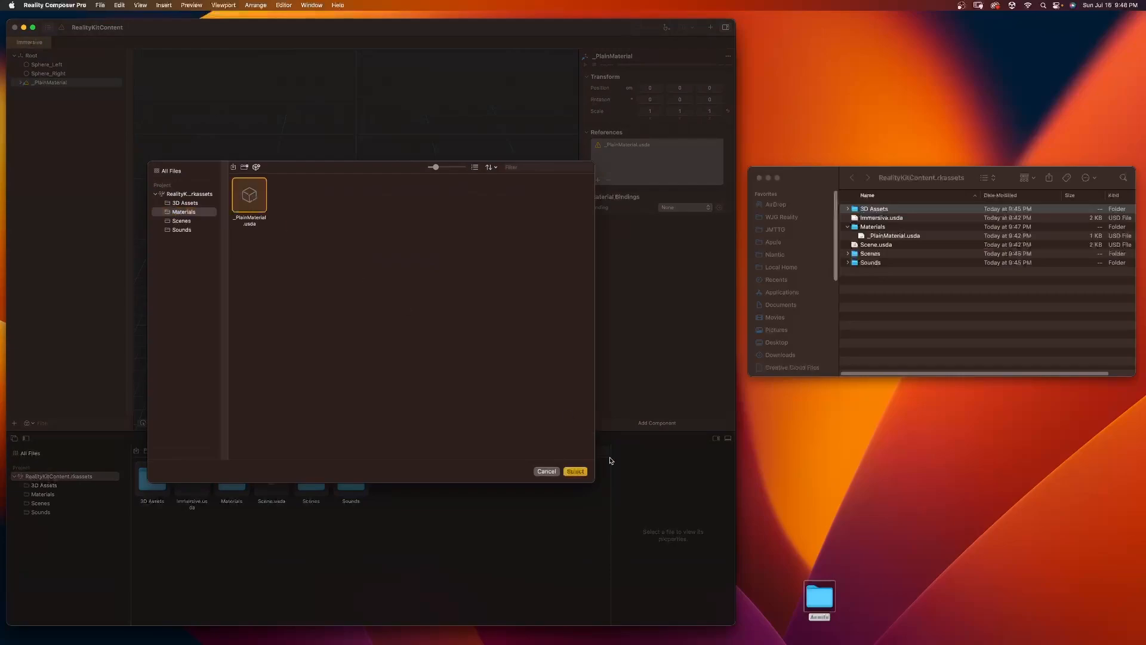
left_click(575, 471)
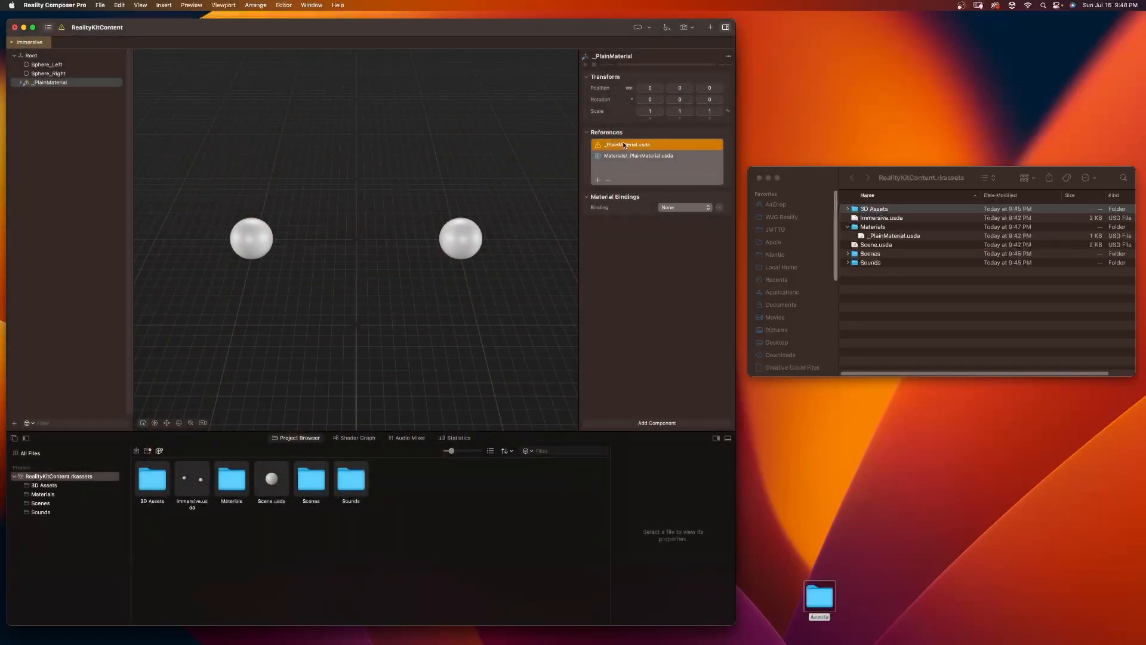
left_click(611, 183)
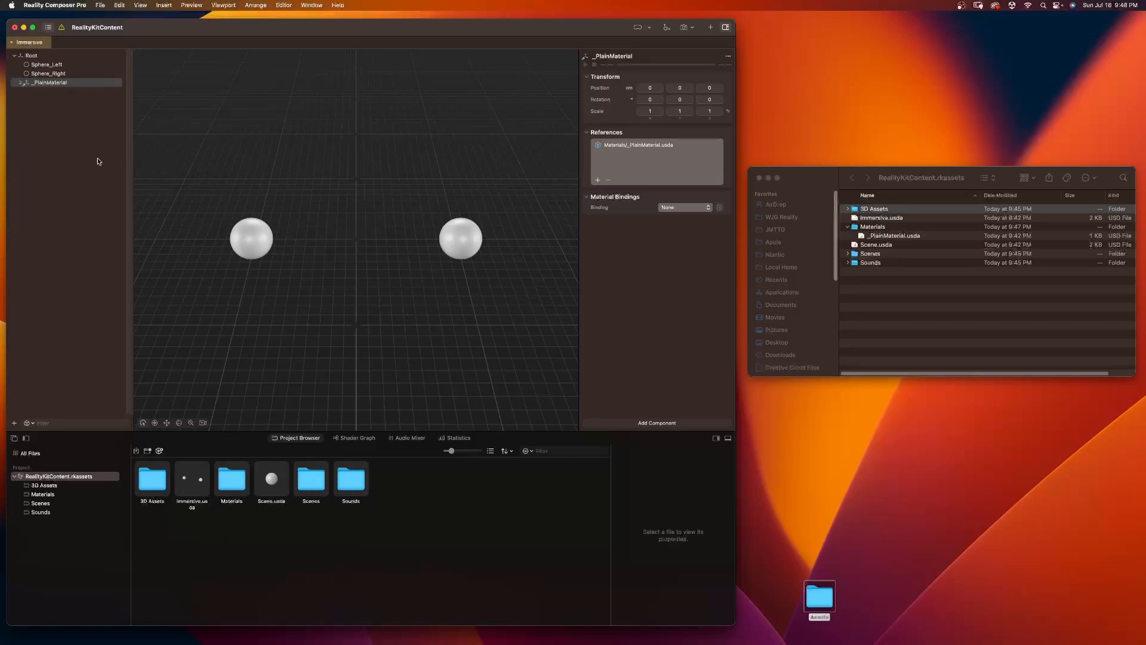
Step: Open Scene.usda and replace its broken _PlainMaterial.usda reference with the copy from the Materials folder
left_click(270, 484)
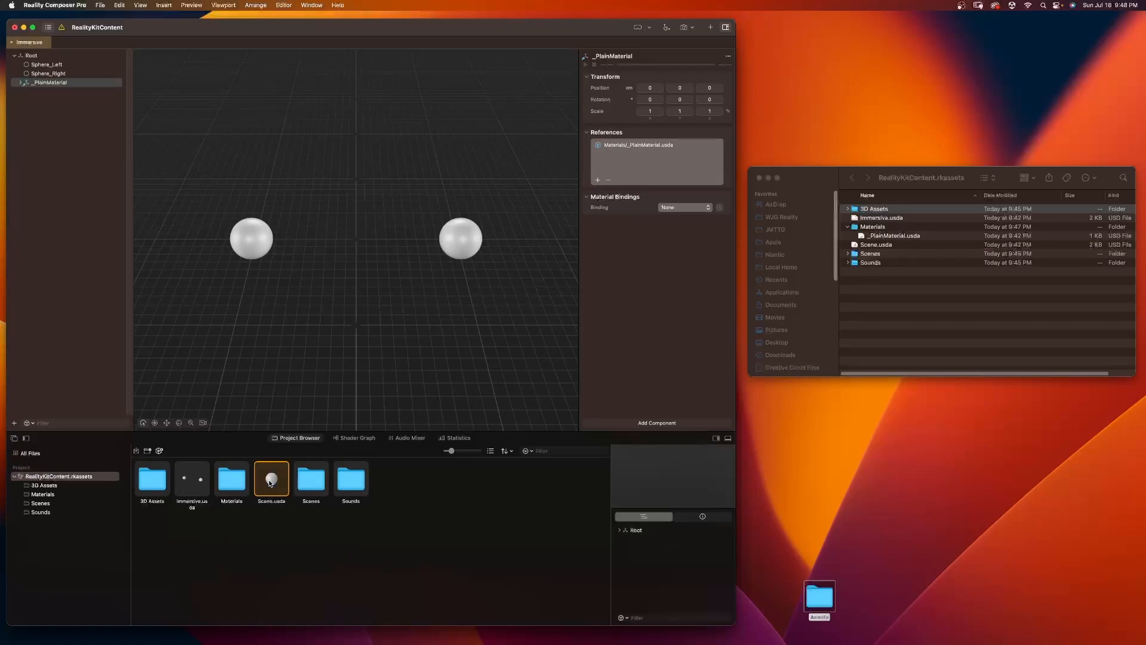
double_click(270, 484)
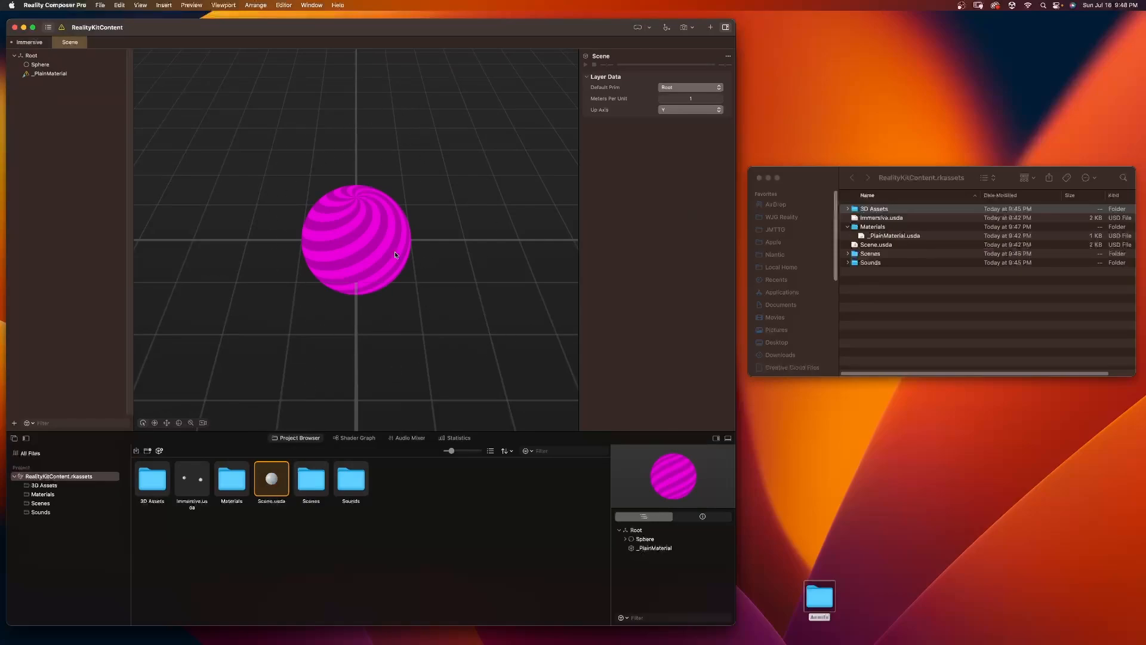
left_click(57, 74)
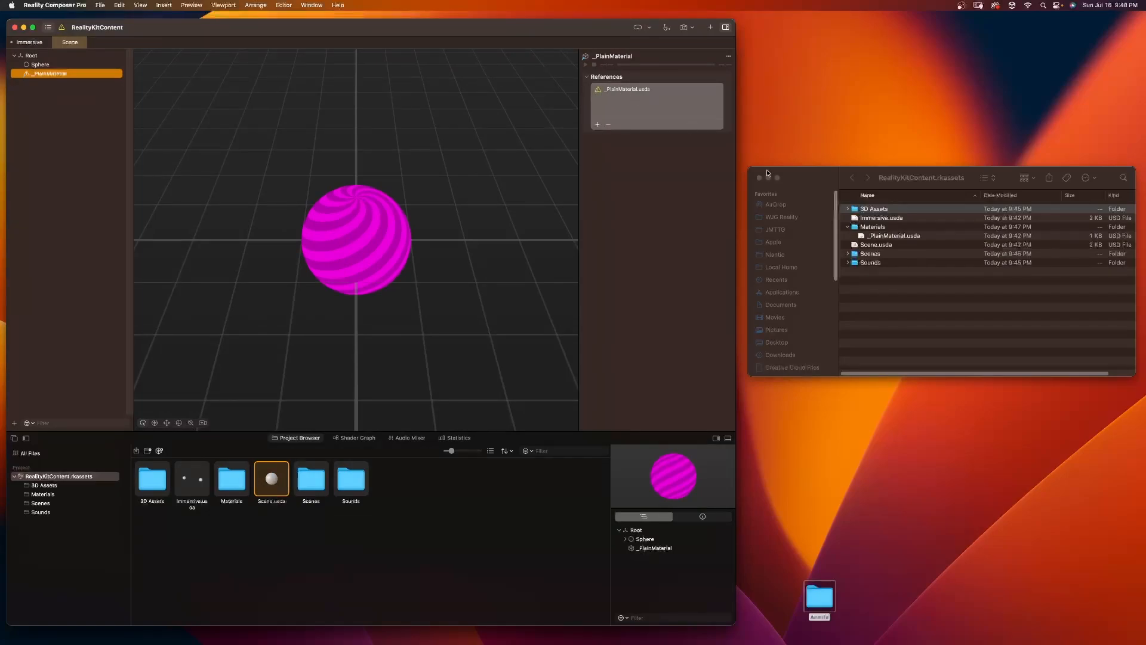
left_click(598, 125)
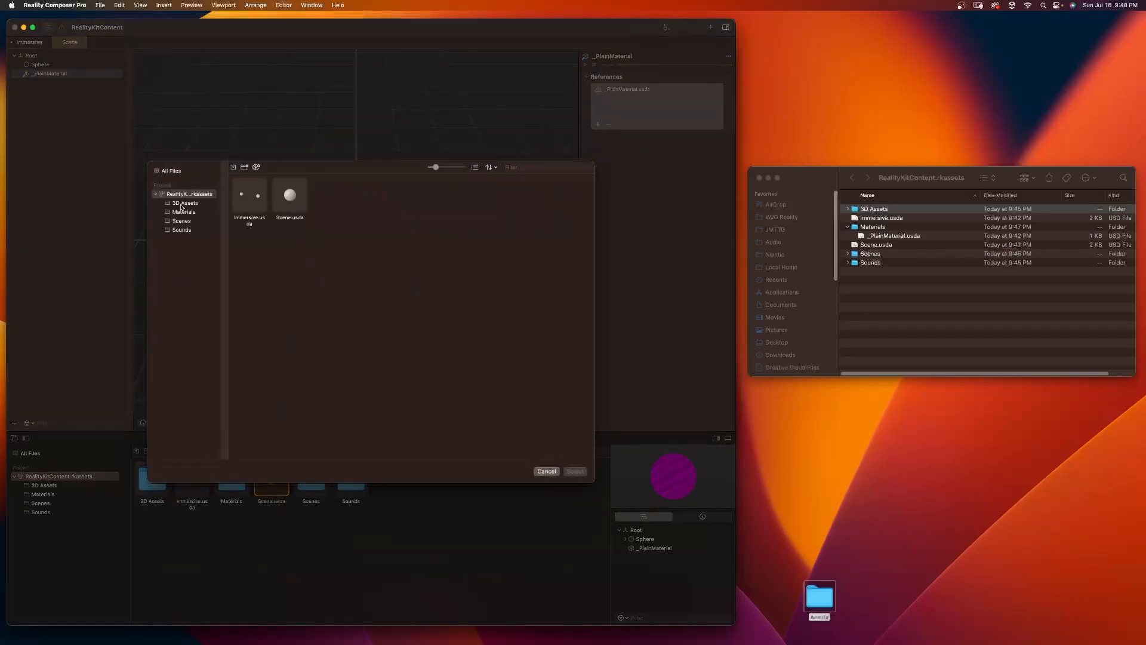
left_click(183, 211)
left_click(249, 195)
left_click(576, 472)
left_click(621, 89)
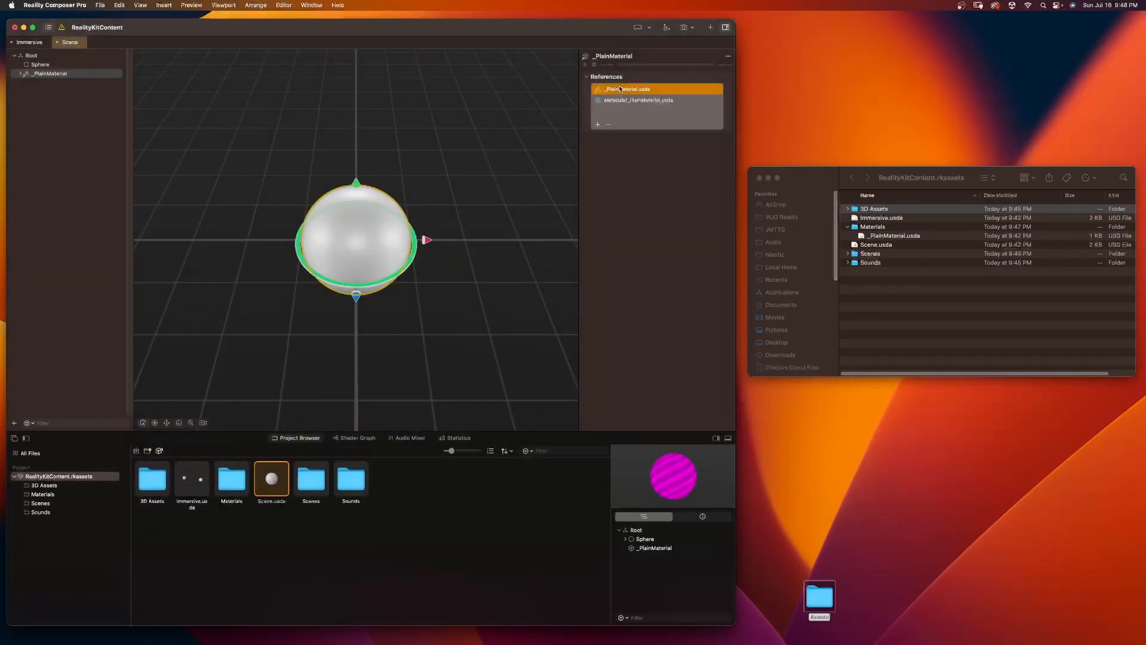
left_click(608, 124)
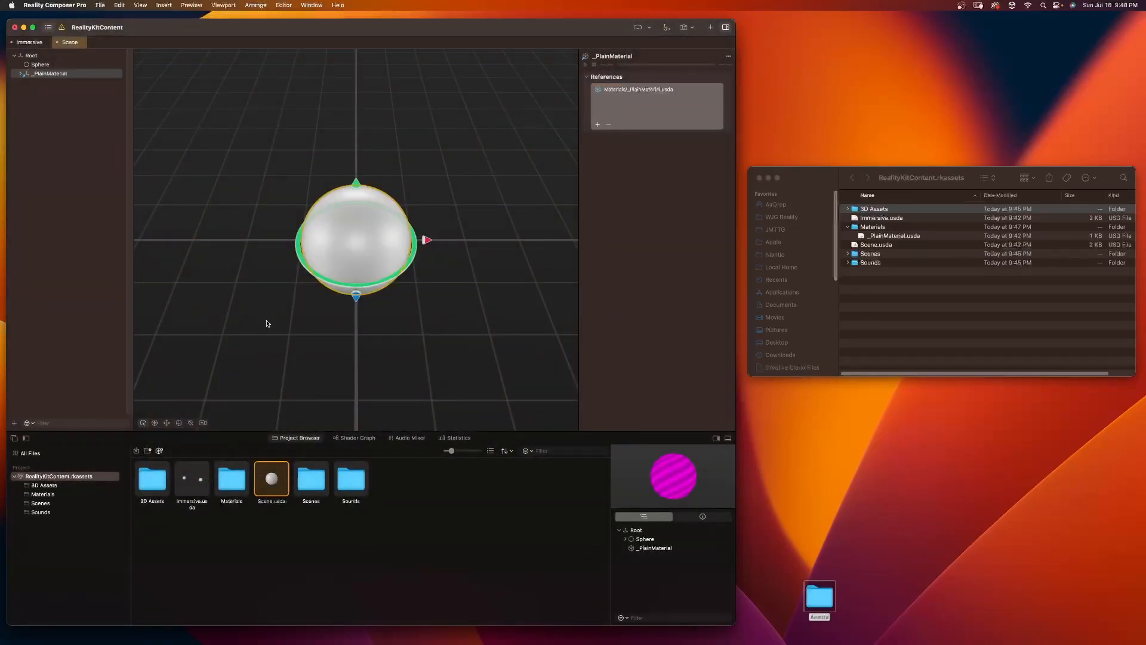
Step: Save all open scenes and move Scene.usda and Immersive.usda into the Scenes folder
left_click(99, 174)
left_click(100, 4)
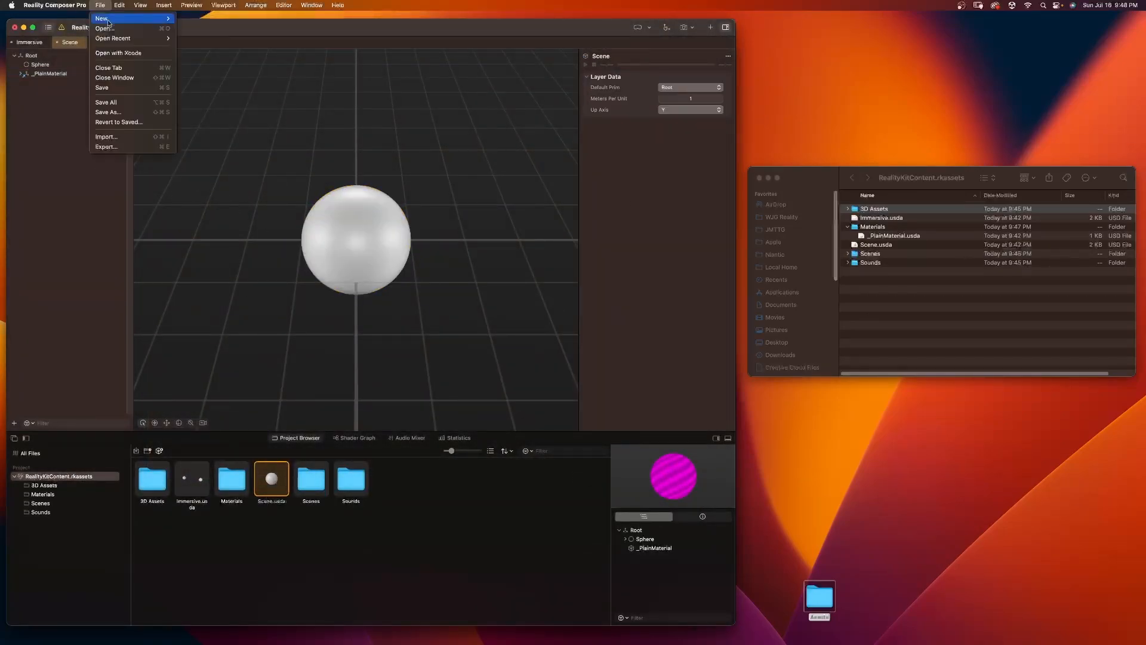
left_click(127, 102)
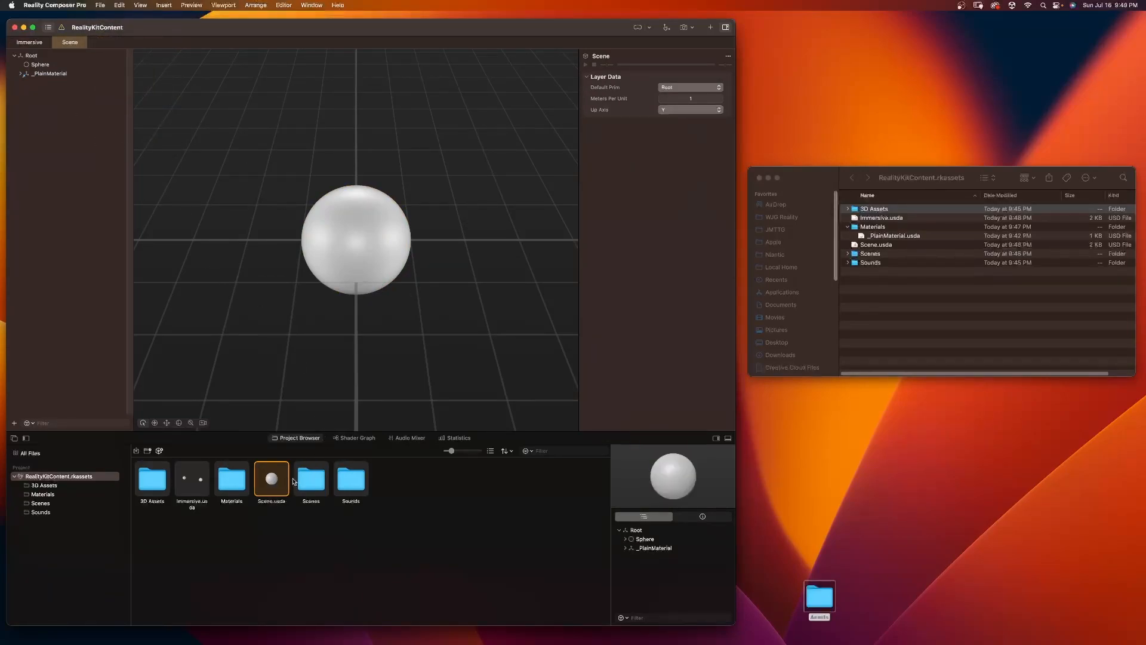
left_click_drag(274, 477, 311, 479)
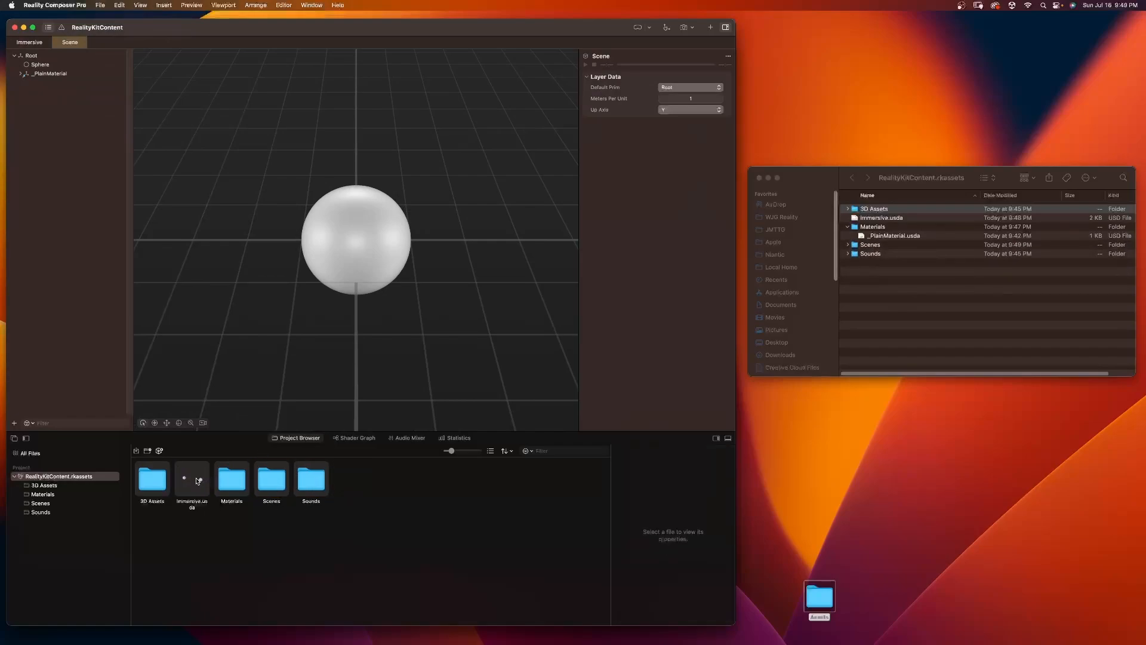
left_click_drag(191, 480, 272, 479)
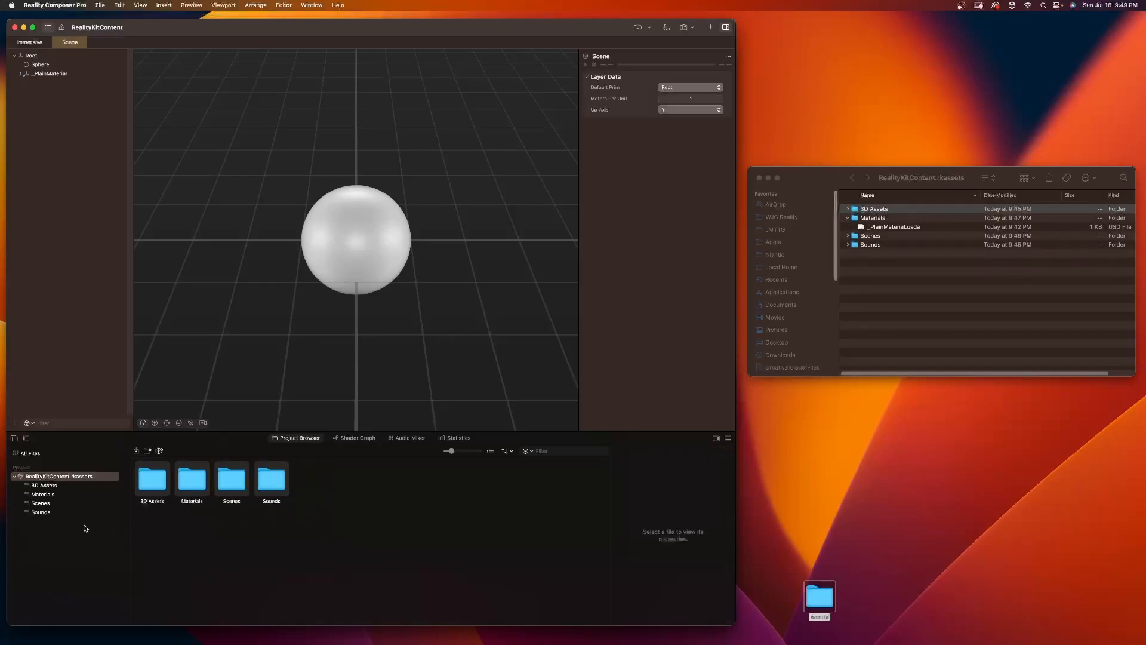
Step: Import CatalinaData, Diorama_Base.usdz, FlatTerrain.usdz and YosemiteData from the Diorama ShaderGraph folder into the project's 3D Assets folder
left_click(52, 485)
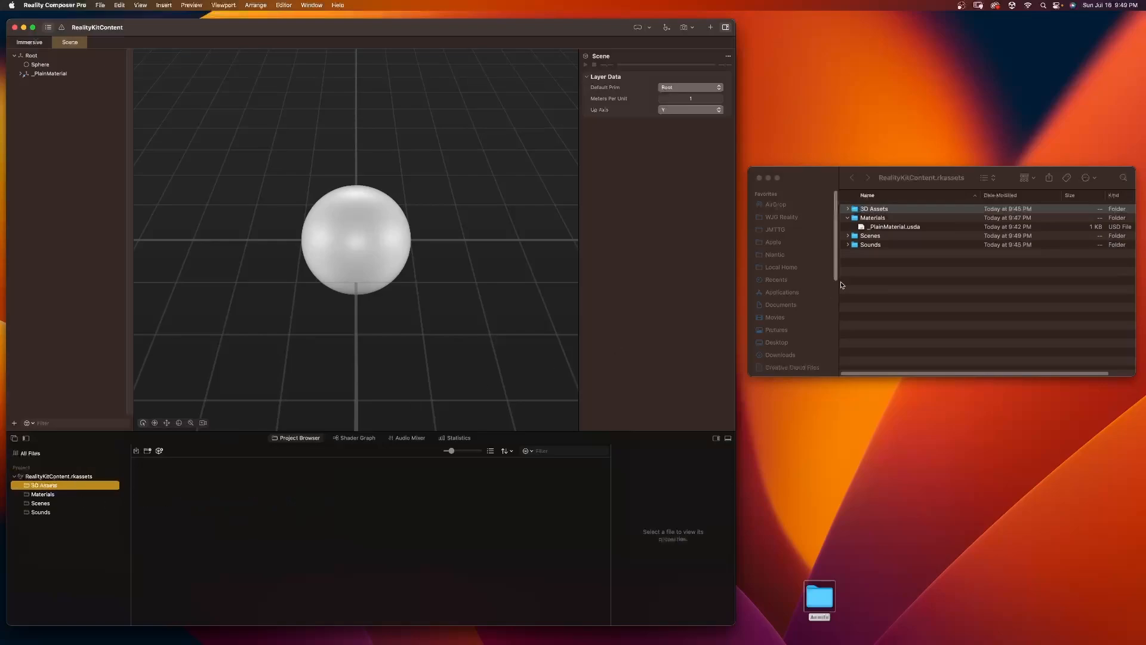
left_click(911, 292)
key("super+w")
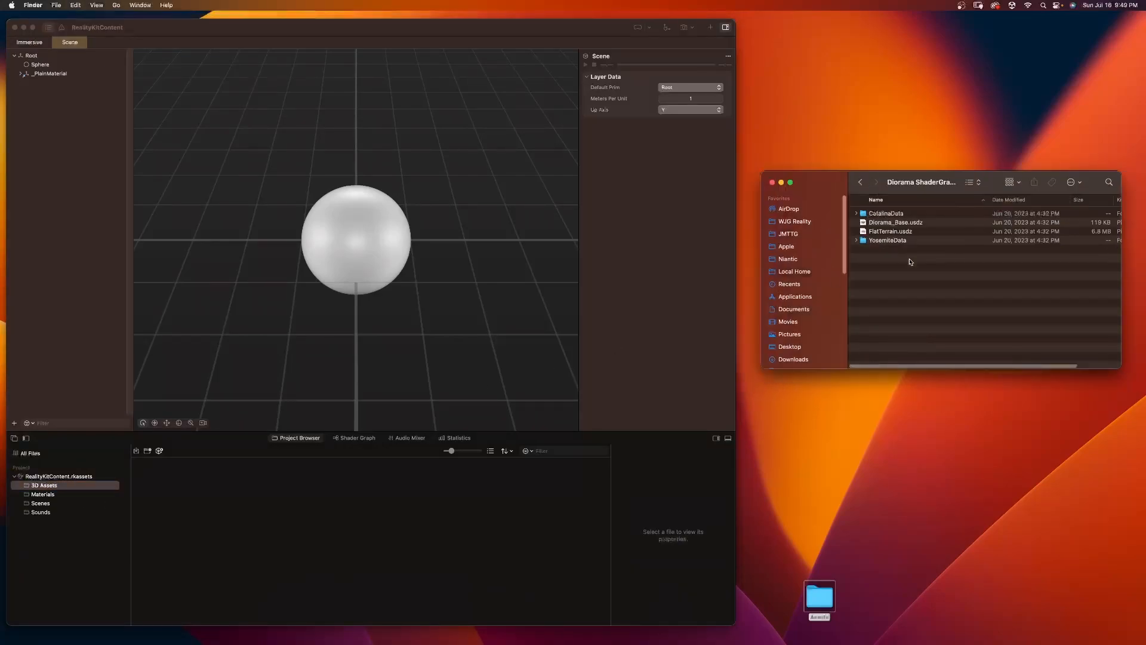
left_click(882, 214)
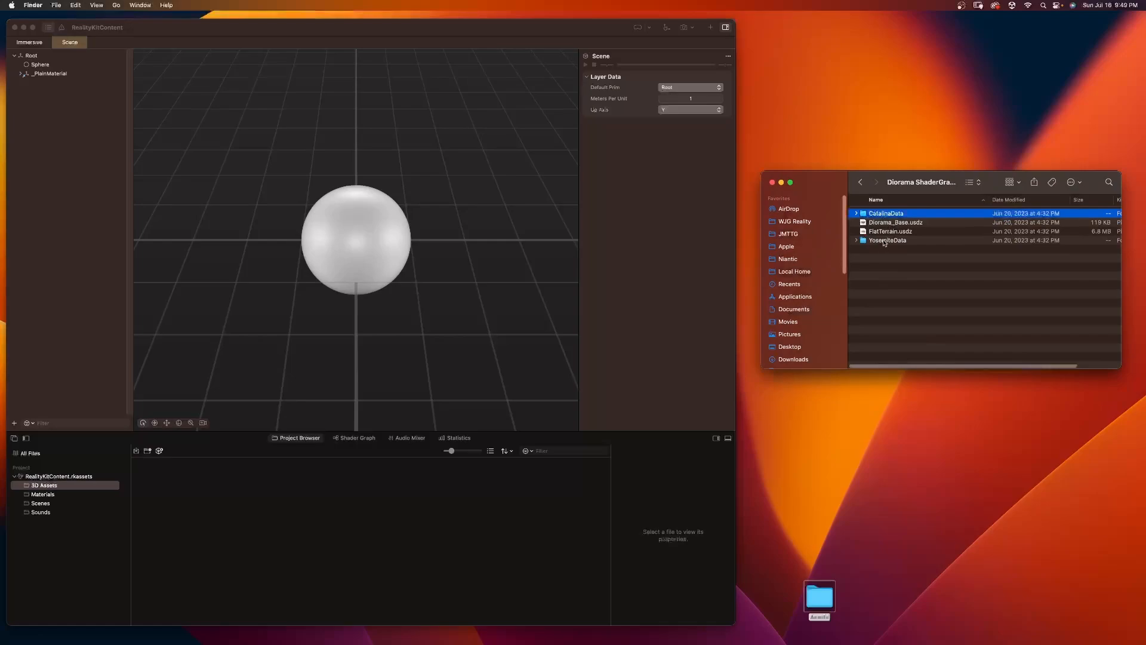
left_click(885, 241, "shift")
left_click_drag(871, 217, 909, 287)
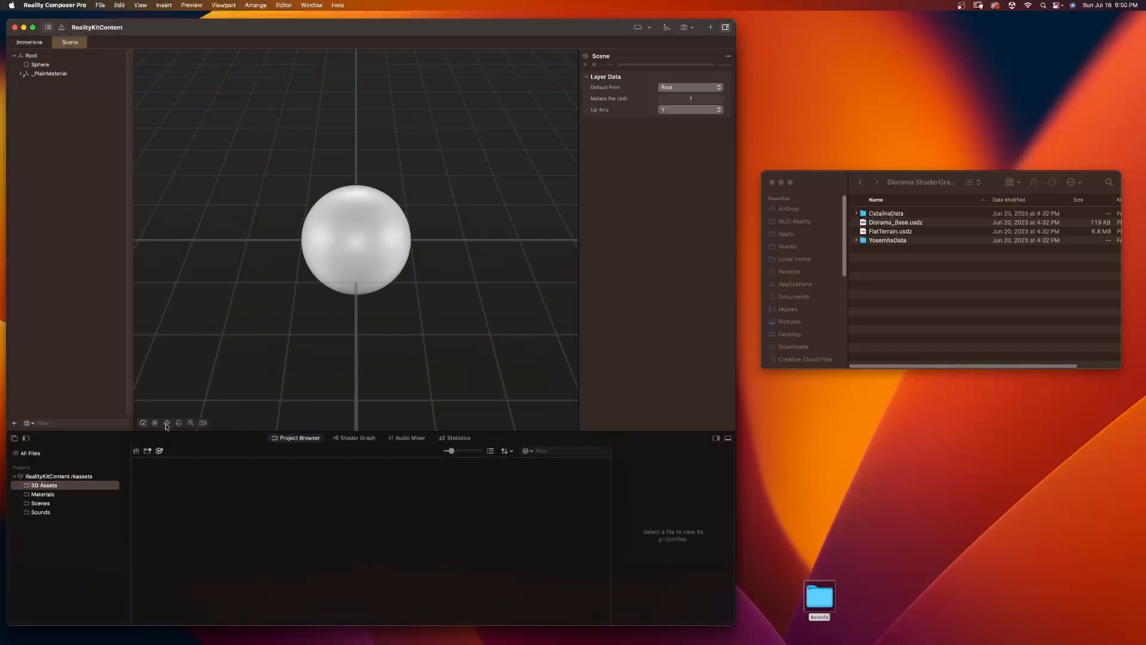
left_click(139, 454)
left_click(470, 258)
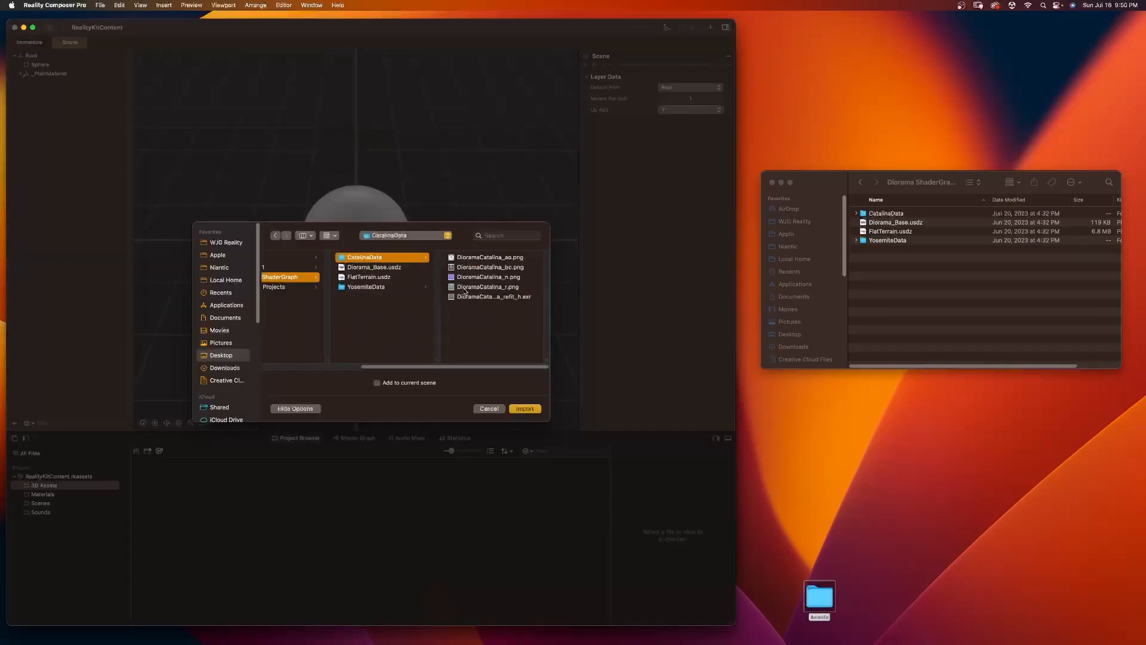
left_click(383, 287, "shift")
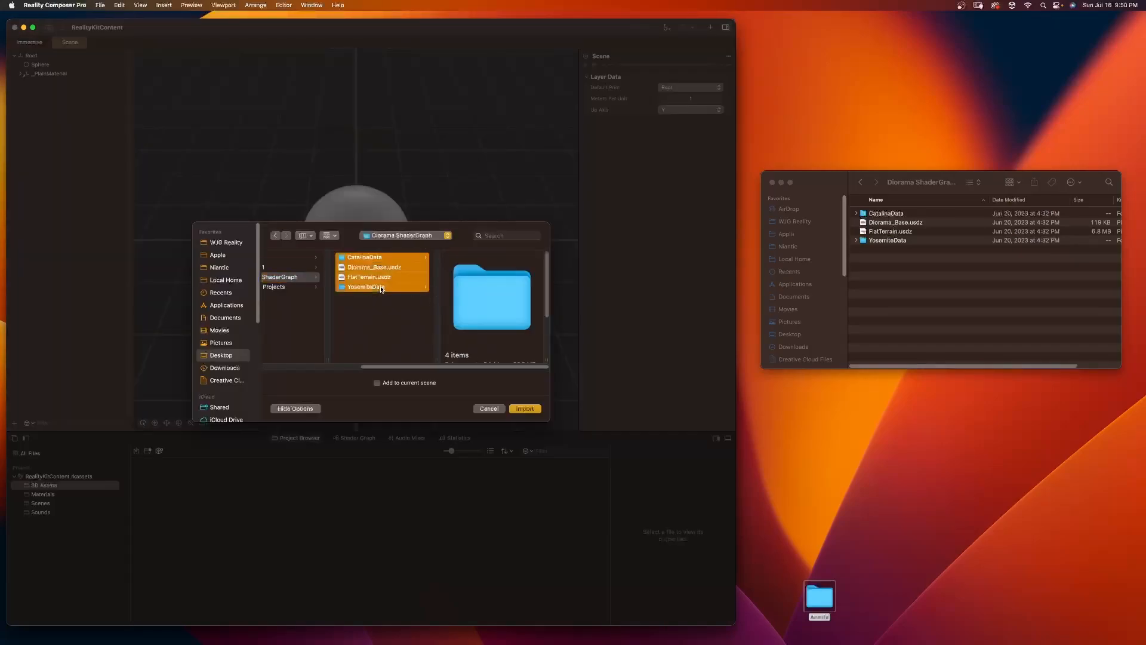
left_click(525, 408)
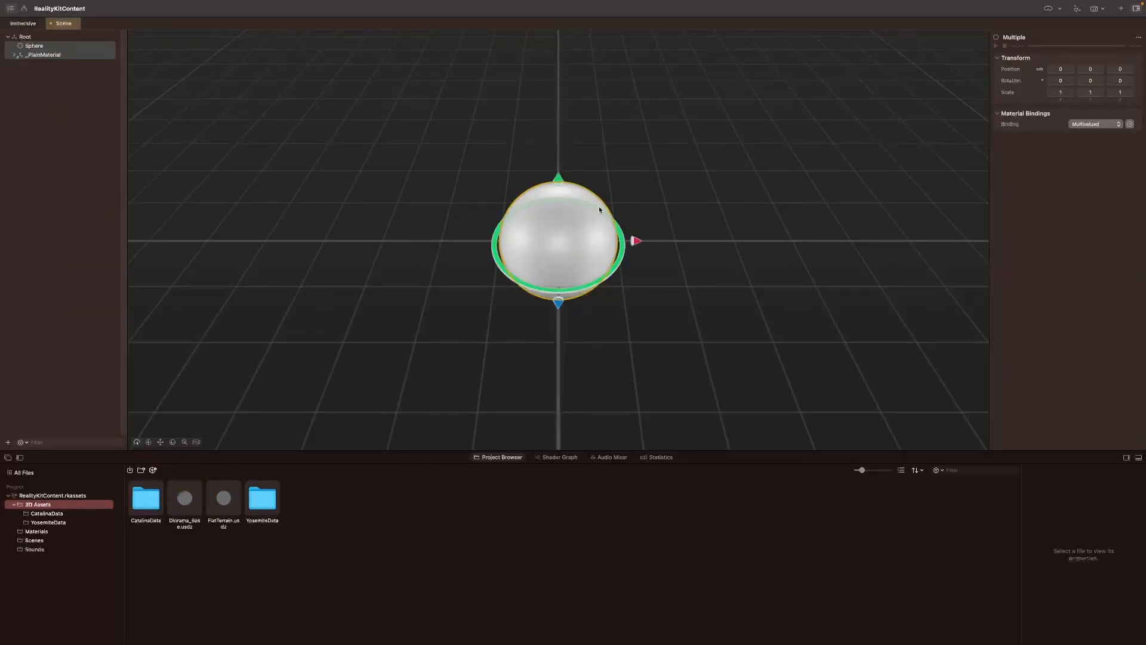
Step: Deactivate Sphere and _PlainMaterial in Scene
left_click(45, 73)
left_click(36, 47)
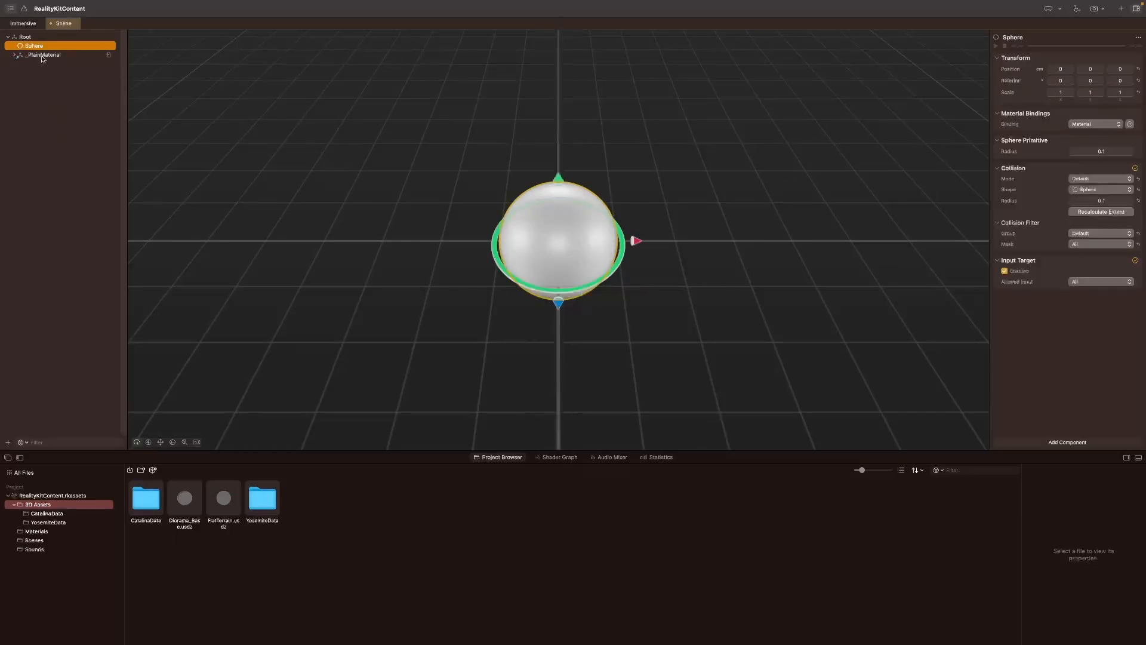
left_click(43, 57, "shift")
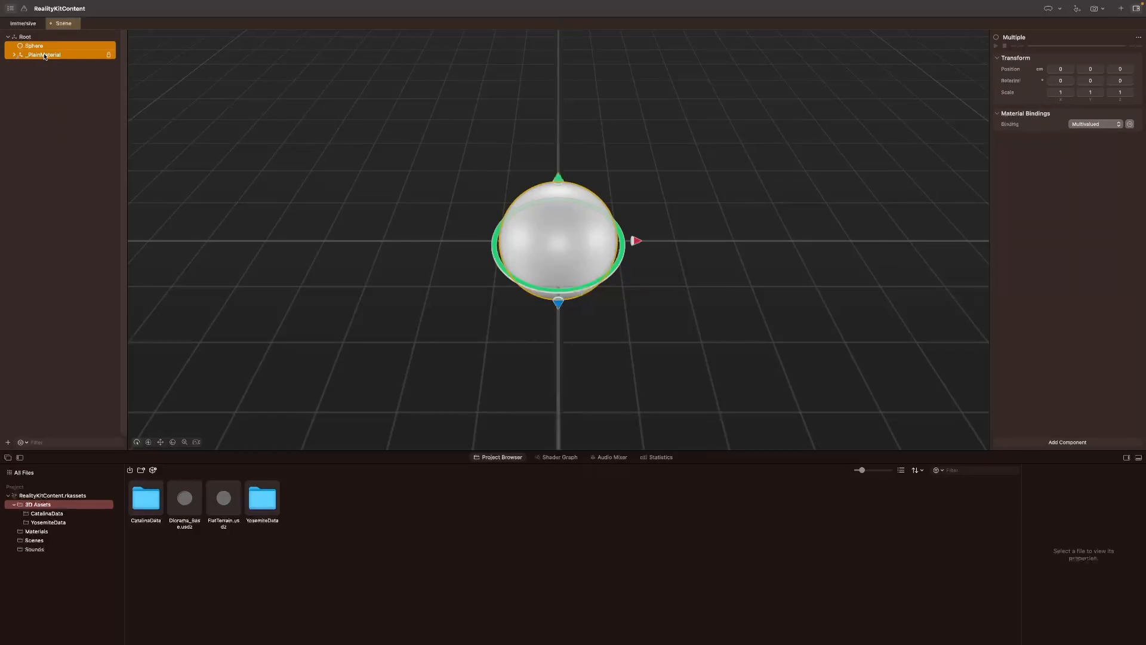
right_click(44, 56)
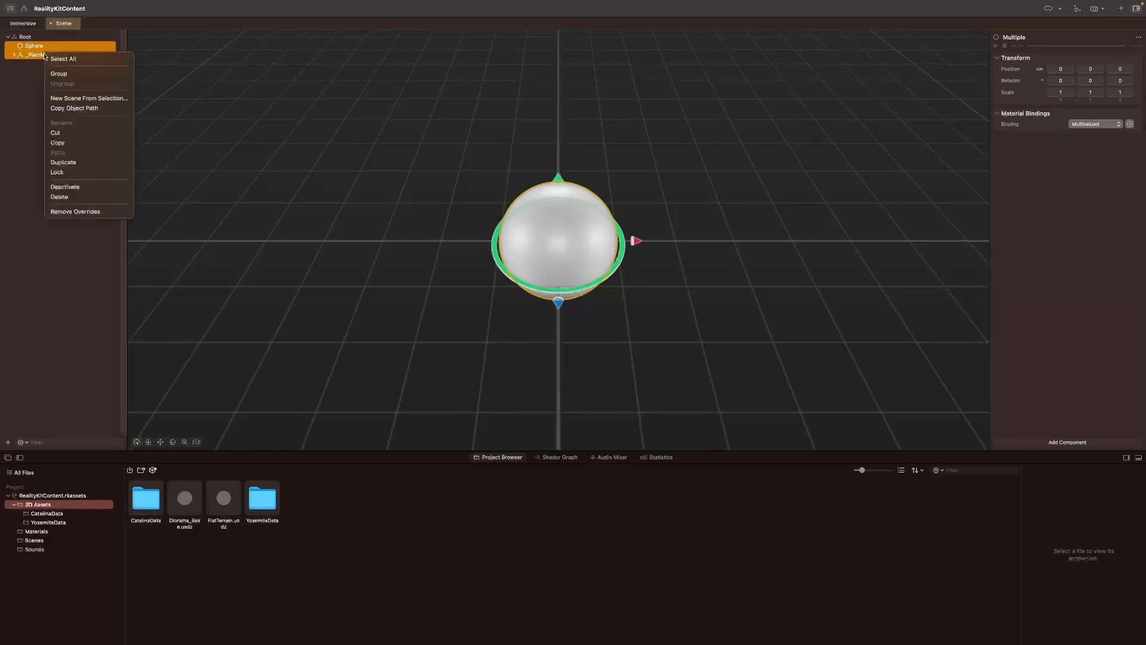
left_click(71, 187)
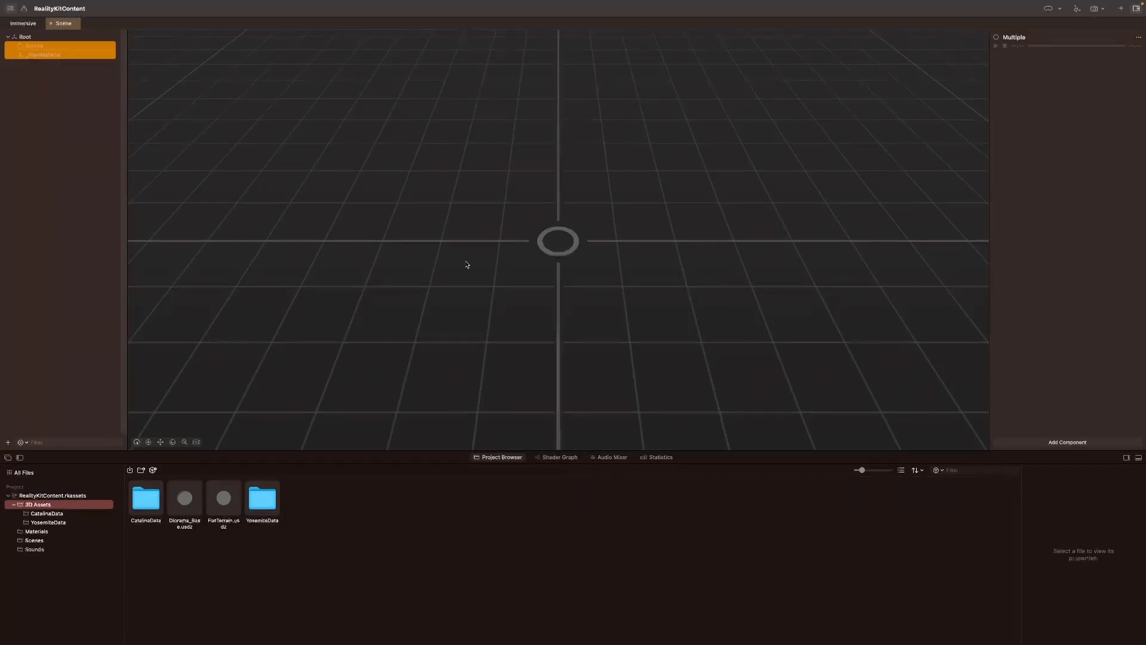
Step: Add Diorama_Base.usdz and FlatTerrain.usdz from the 3D Assets folder to Scene
left_click(360, 633)
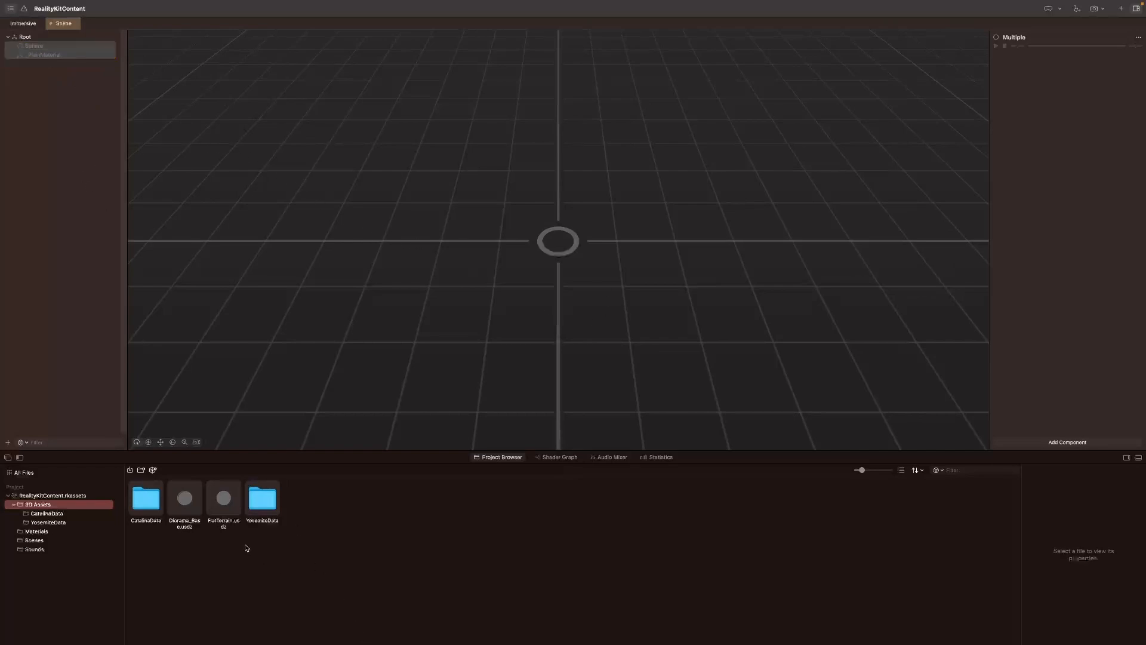
left_click(224, 504)
left_click(185, 499, "super")
left_click_drag(191, 502, 85, 289)
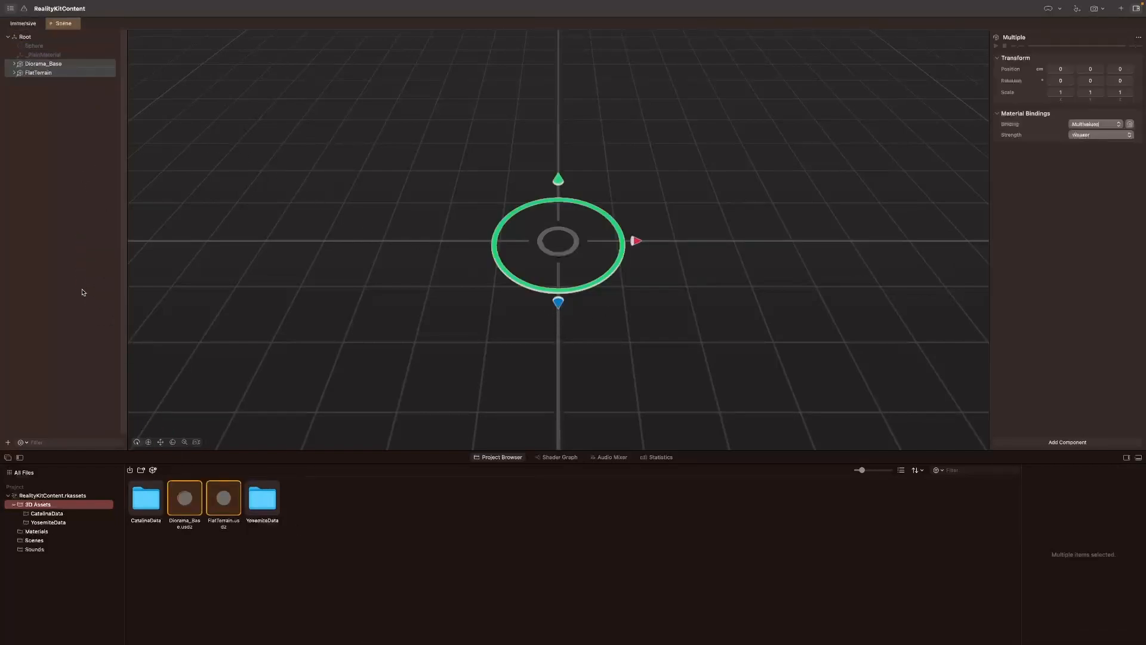
left_click(36, 64)
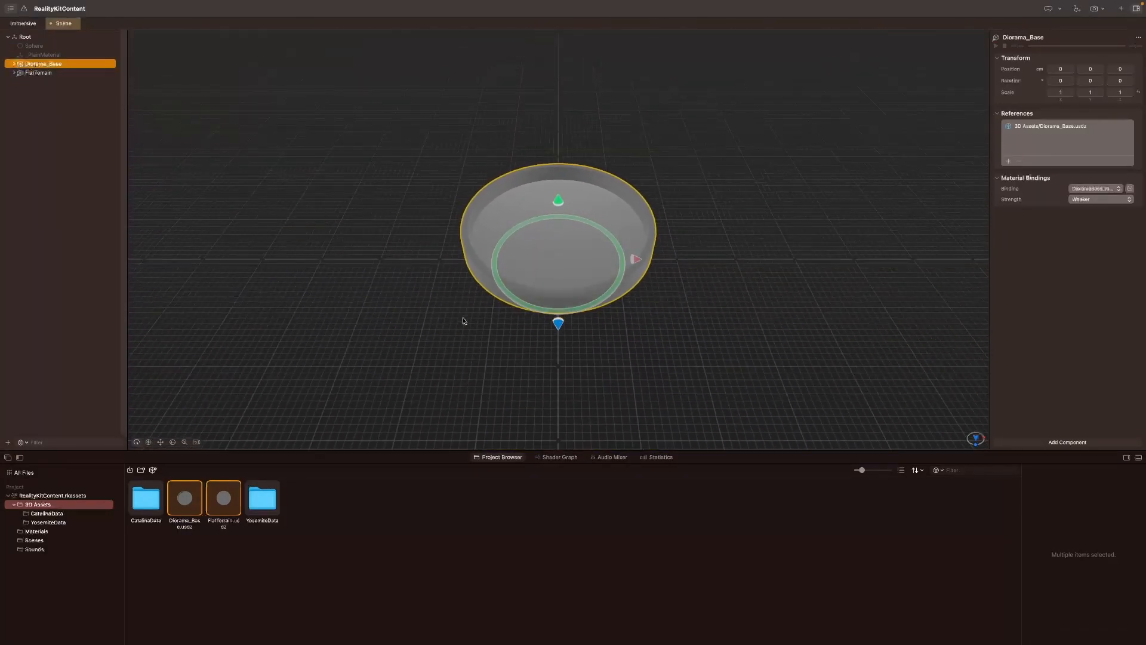
left_click(462, 320)
left_click_drag(381, 302, 335, 320)
scroll(335, 320, "up", 5)
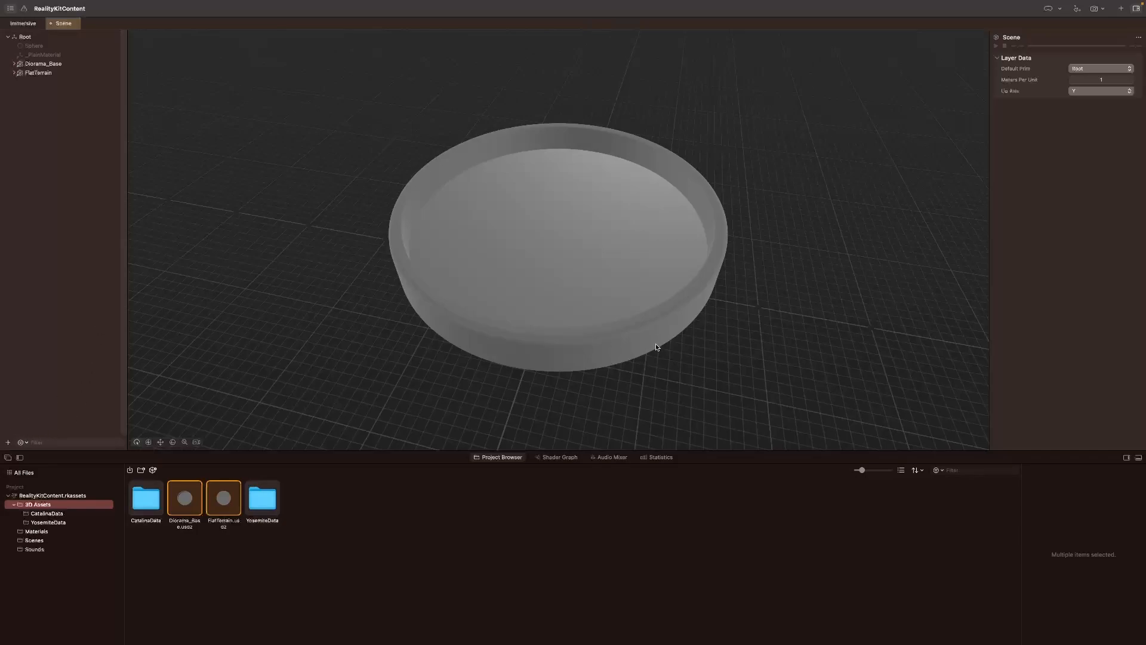
Step: Download Black ABS Plastic, Honey Mustard Merino Wool, Metallic Gold PU Leather and Smooth Concrete from the content library's Generic materials
left_click(1121, 9)
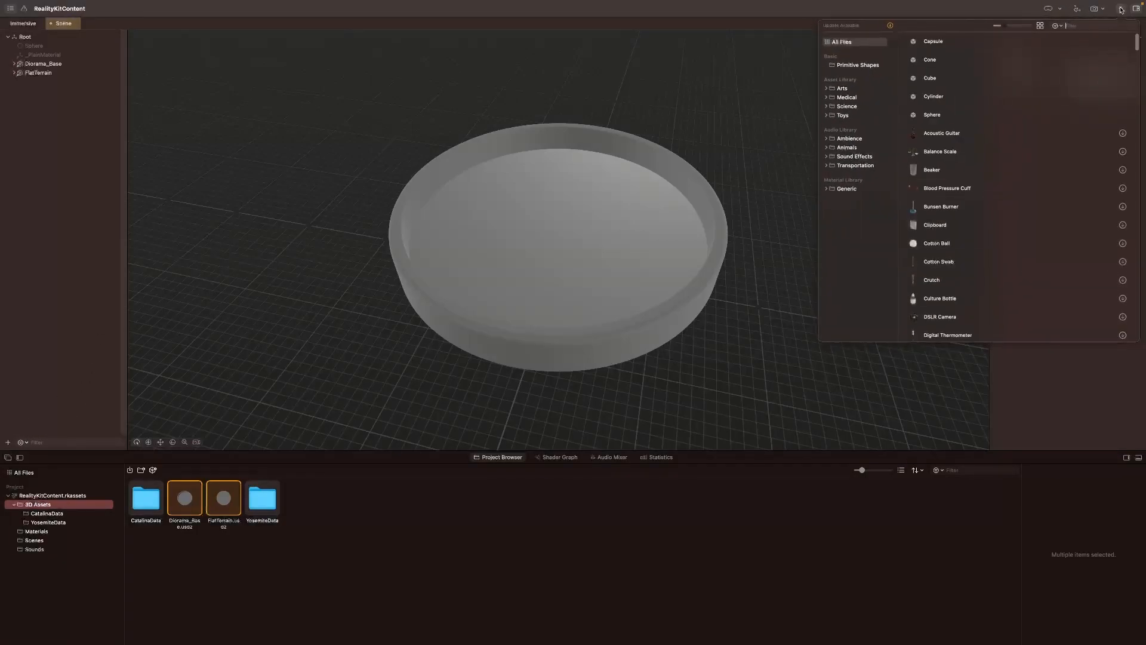
left_click(827, 189)
left_click(846, 189)
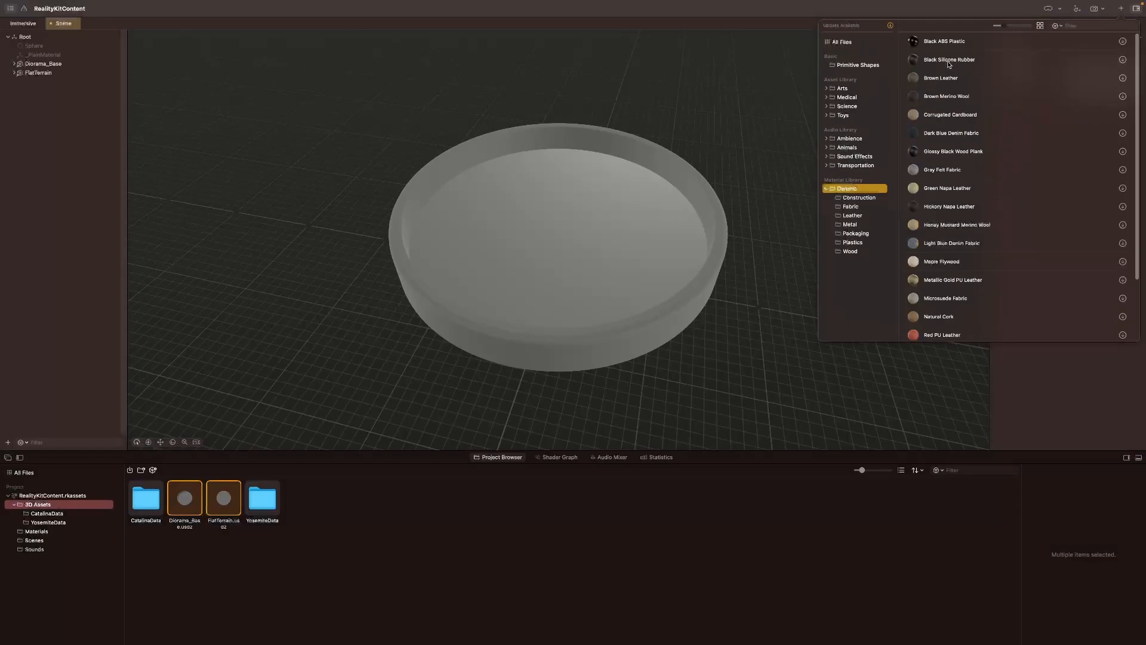
left_click(1122, 42)
left_click(1123, 225)
scroll(1021, 268, "down", 1)
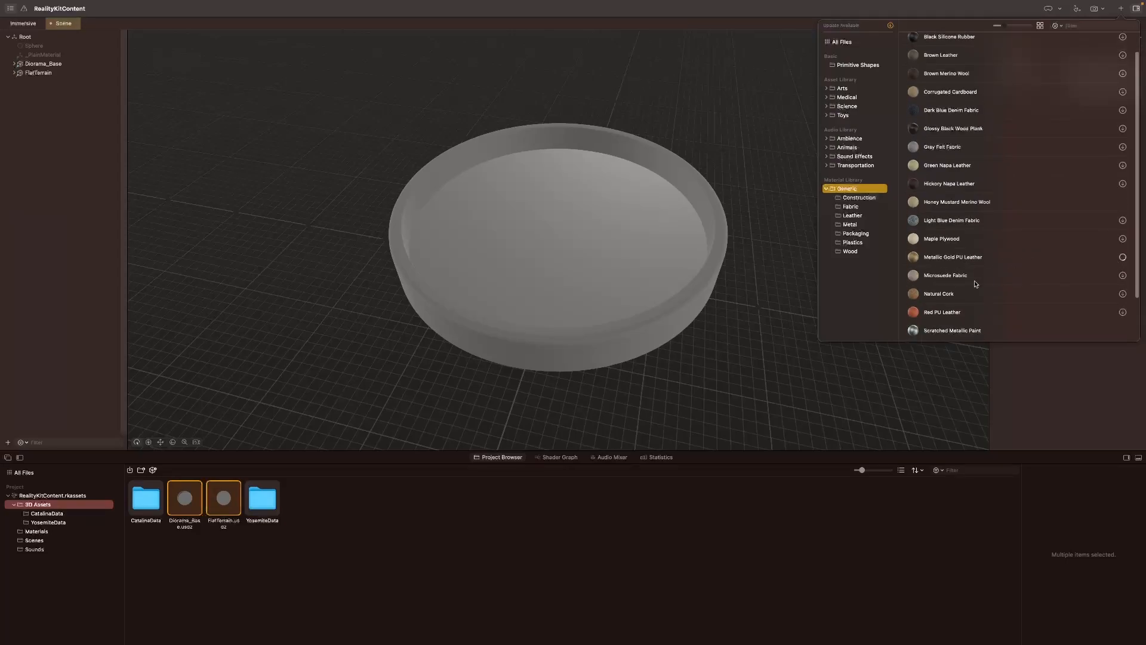
scroll(1050, 154, "up", 1)
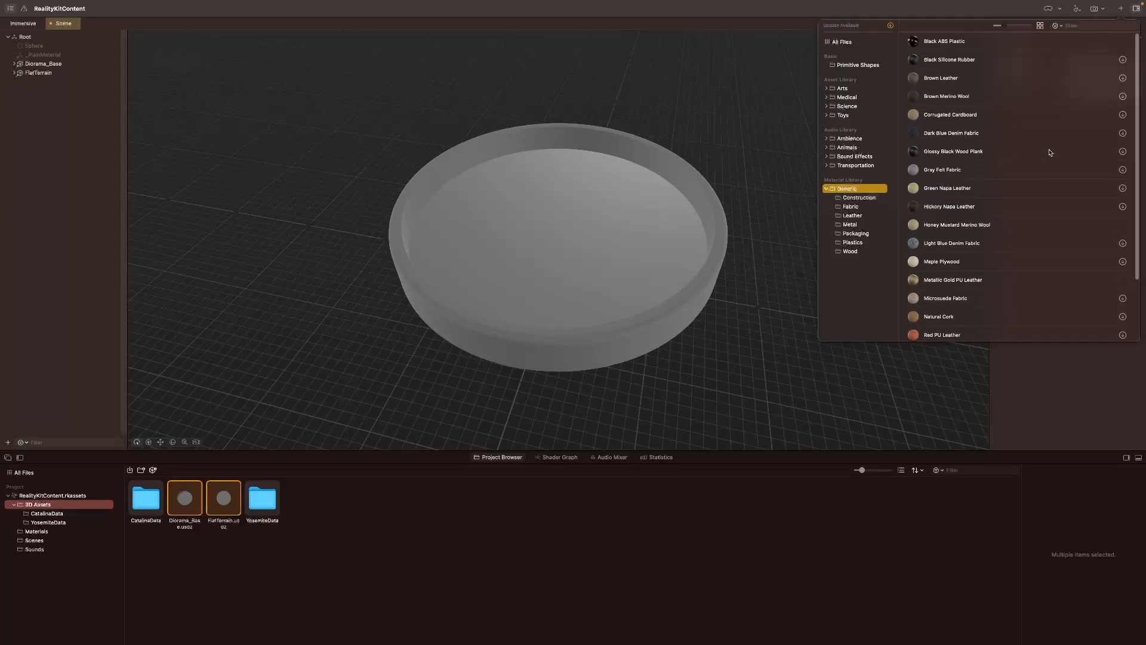
Step: Add the Black ABS Plastic, Honey Mustard Merino Wool, Smooth Concrete and Metallic Gold PU Leather materials to Scene
left_click_drag(908, 36, 59, 144)
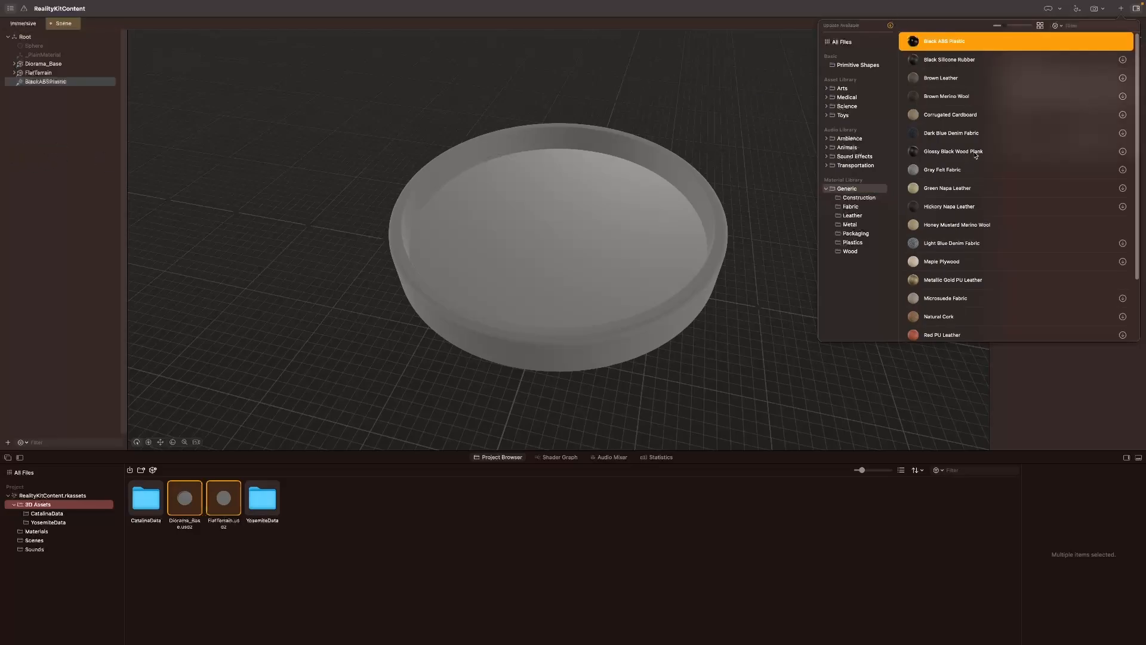
left_click_drag(952, 225, 69, 153)
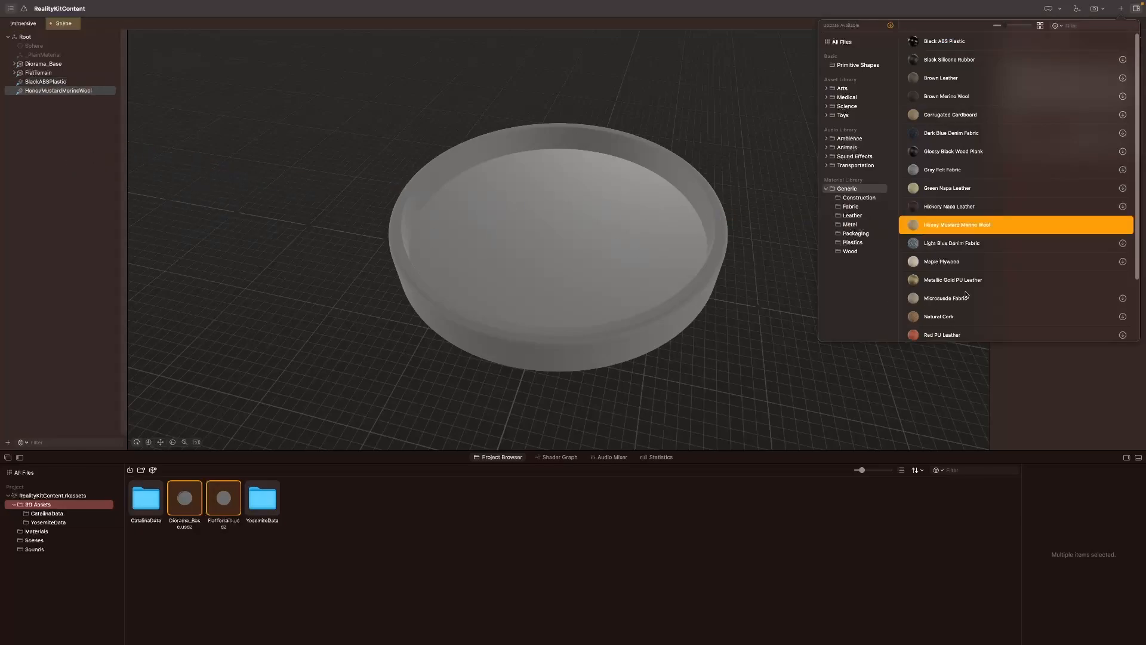
scroll(963, 295, "down", 3)
left_click_drag(937, 316, 70, 150)
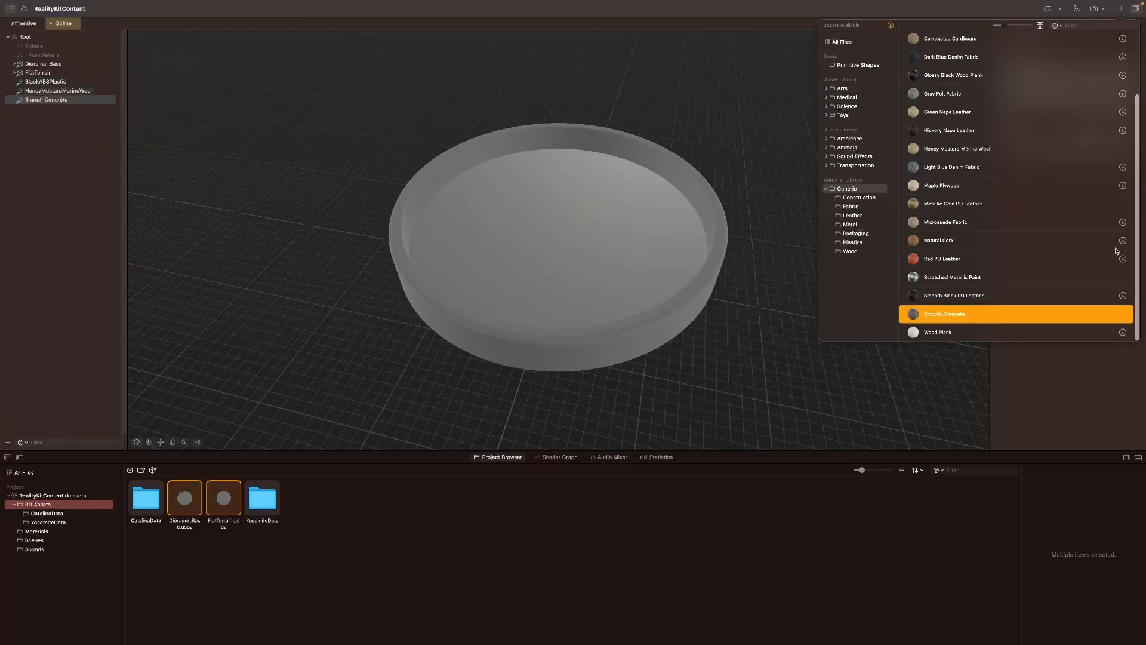
left_click_drag(976, 201, 70, 186)
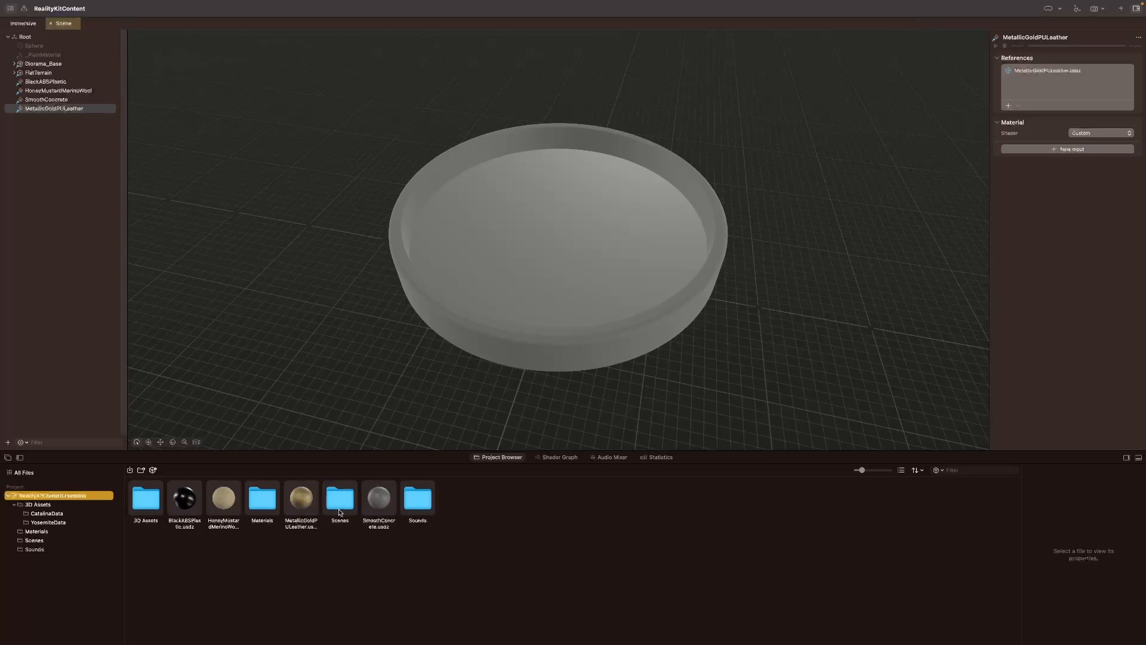
Step: Move the four imported material .usdz files from the RealityKitContent root into the Materials folder and open that folder
left_click(194, 505)
left_click(222, 506, "super")
left_click(296, 509, "super")
left_click(377, 508, "super")
left_click_drag(290, 506, 271, 507)
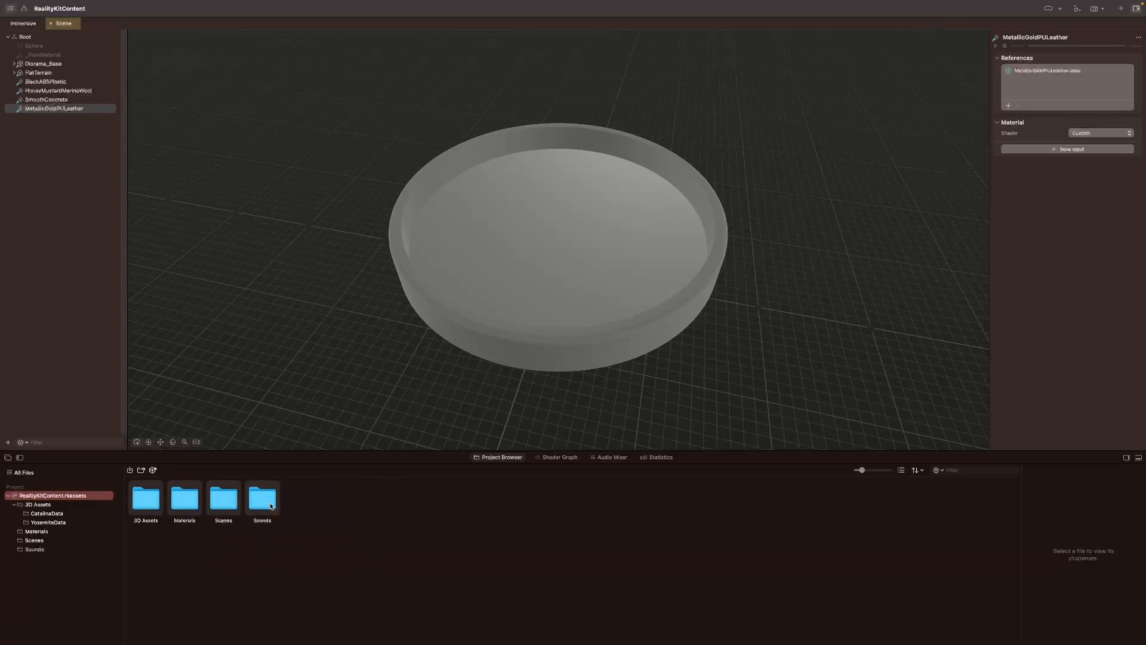
left_click(37, 531)
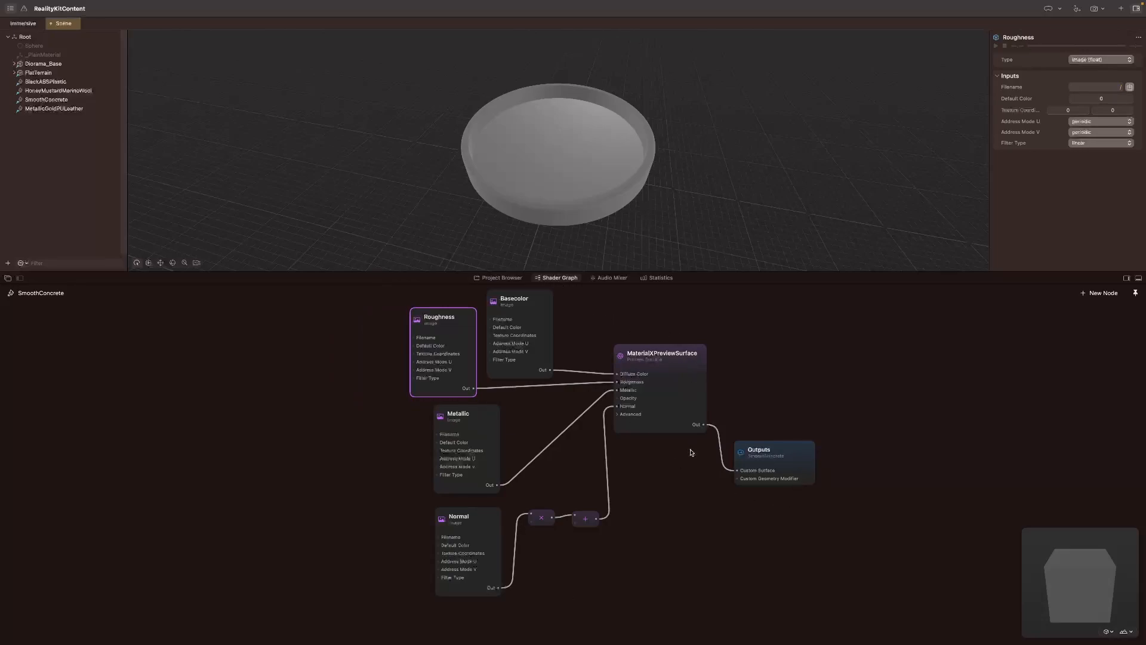
Step: Examine how the Metallic, Normal and MaterialXPreviewSurface nodes connect in the SmoothConcrete shader graph
left_click(484, 426)
left_click(470, 521)
left_click(667, 354)
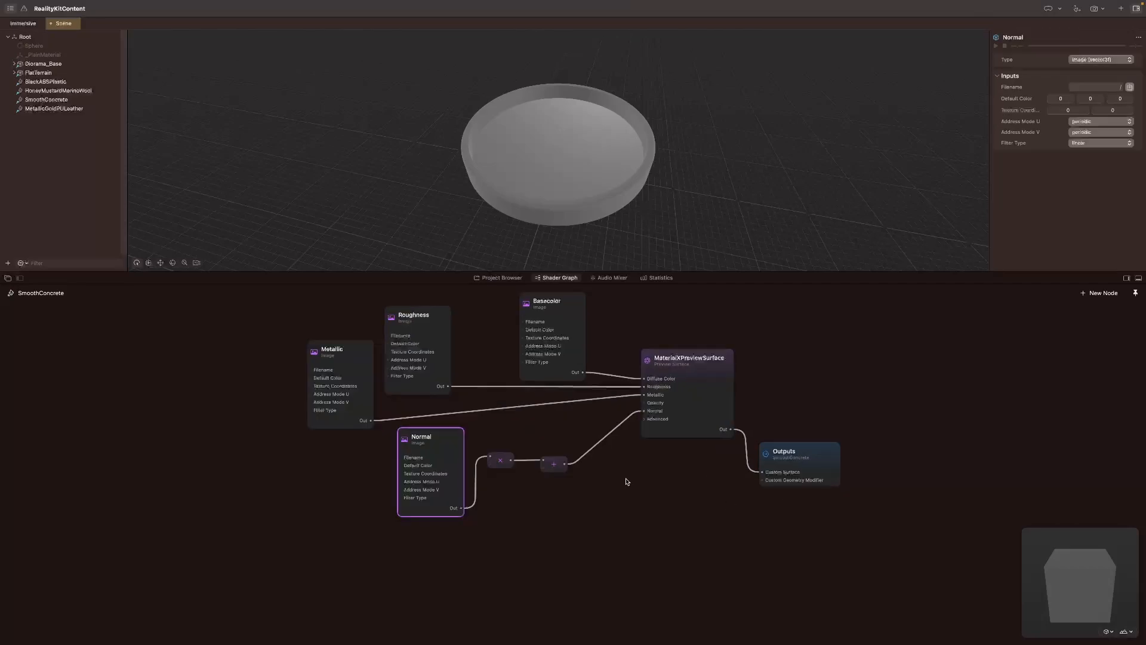
Step: Delete BlackABSPlastic, HoneyMustardMerinoWool, SmoothConcrete and MetallicGoldPULeather from Scene's hierarchy
left_click(63, 82)
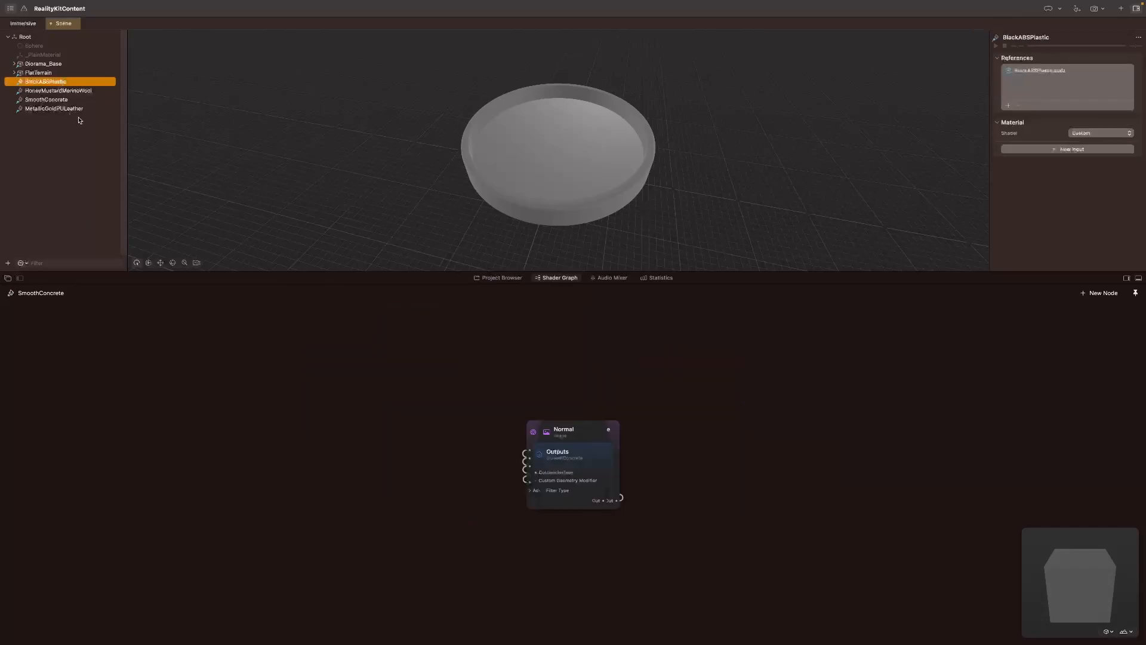
left_click(53, 91, "shift")
left_click(54, 100, "shift")
left_click(54, 109, "shift")
key("Delete")
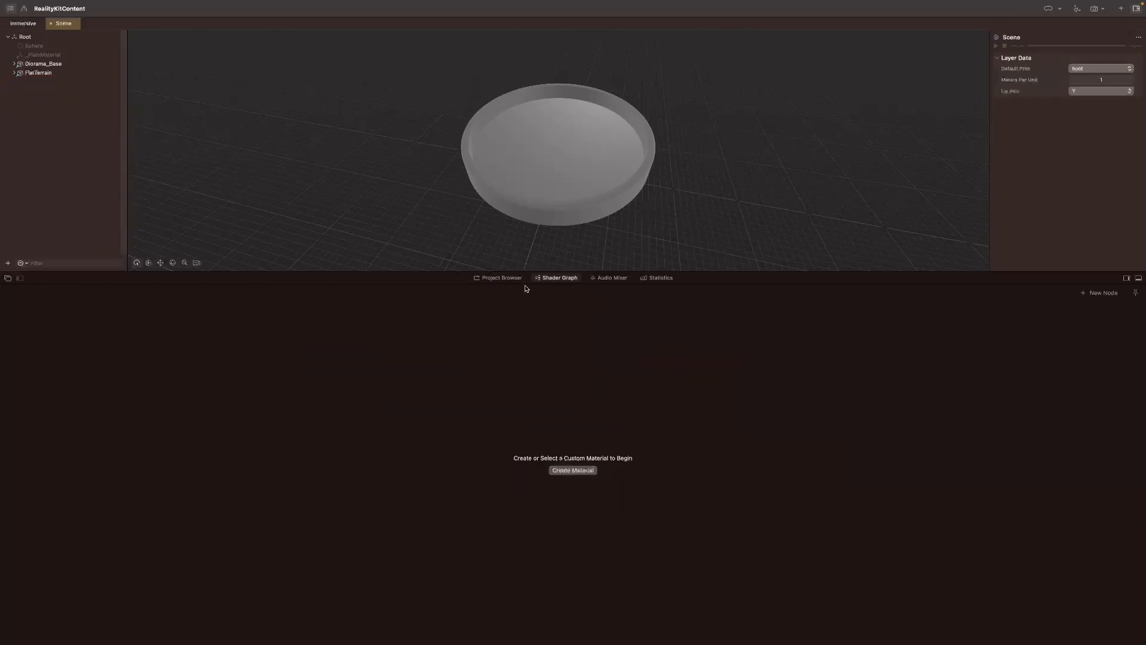
Step: Add a new custom material to Scene
left_click(501, 278)
left_click(8, 263)
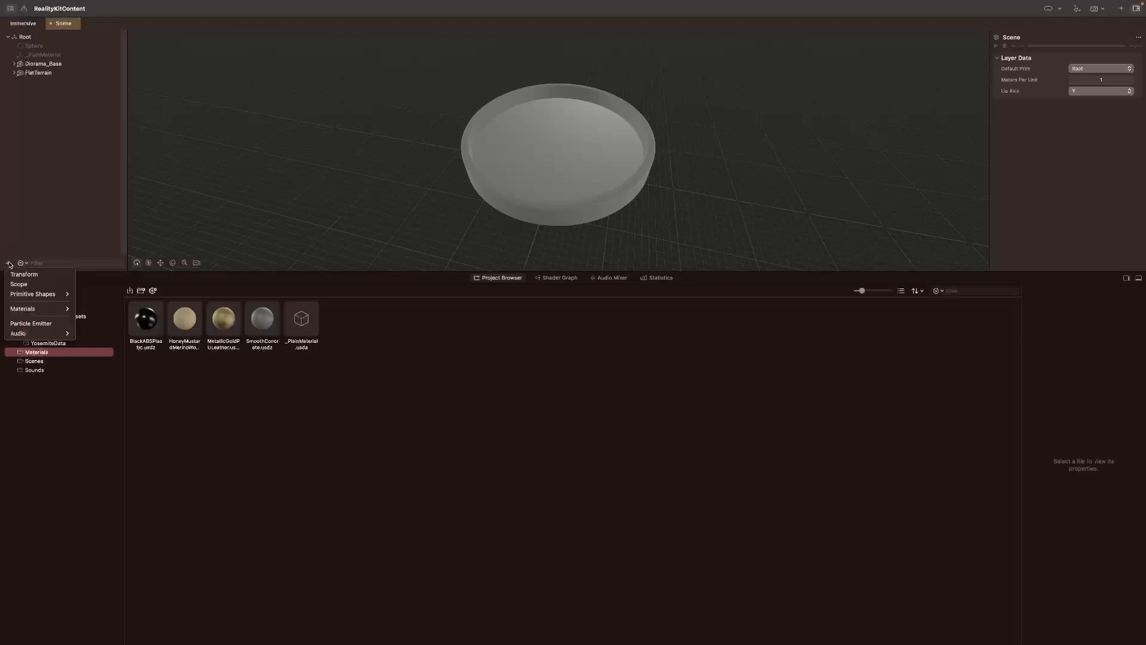
mouse_move(57, 309)
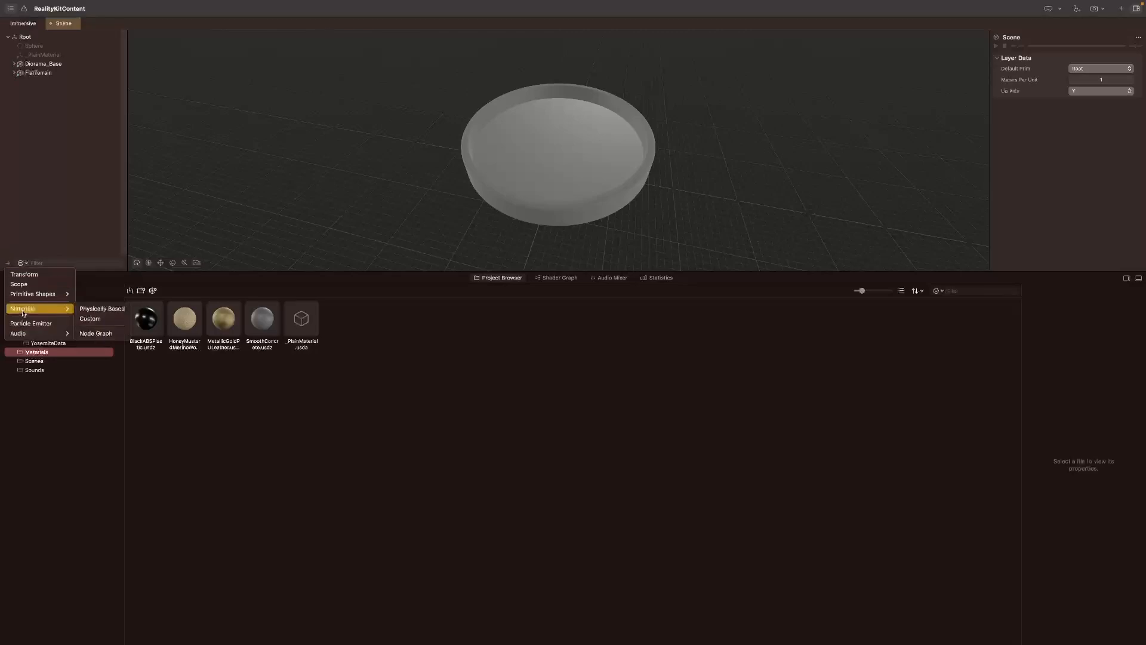
left_click(100, 319)
Step: Rename the new custom material as DioramaMorphMaterial
double_click(39, 83)
key("Left")
type("DioramaMorph")
key("Return")
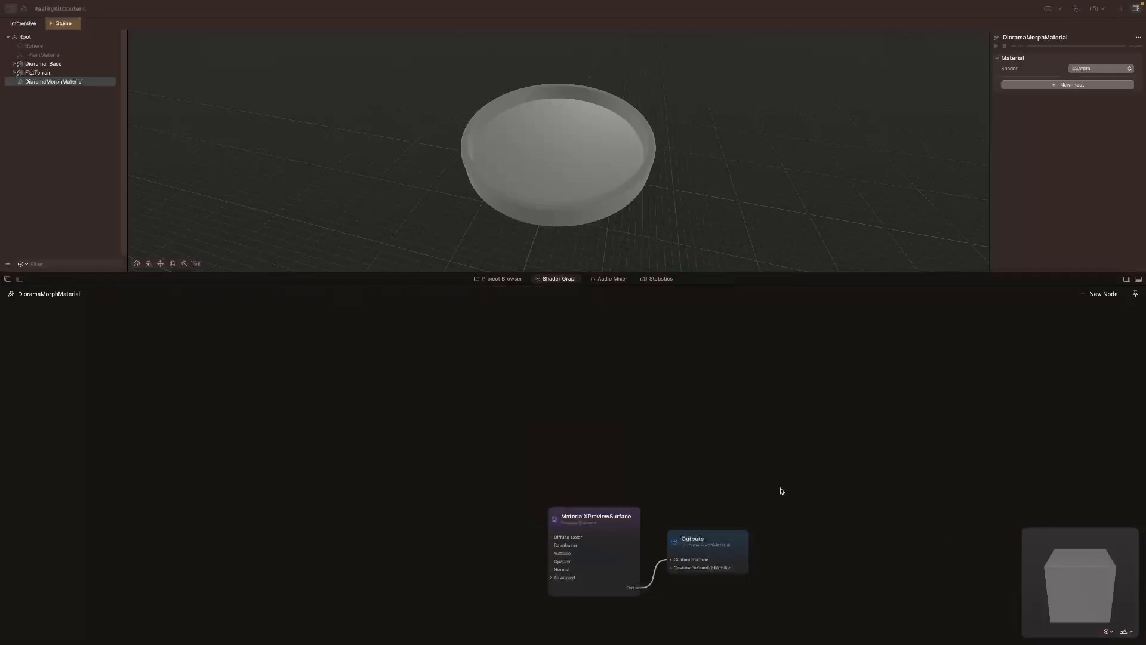
Step: Spread out the DioramaMorphMaterial nodes and attach a Geometry Modifier (RealityKit) node to the Custom Geometry Modifier output
left_click_drag(689, 537, 1070, 400)
left_click_drag(621, 517, 1004, 389)
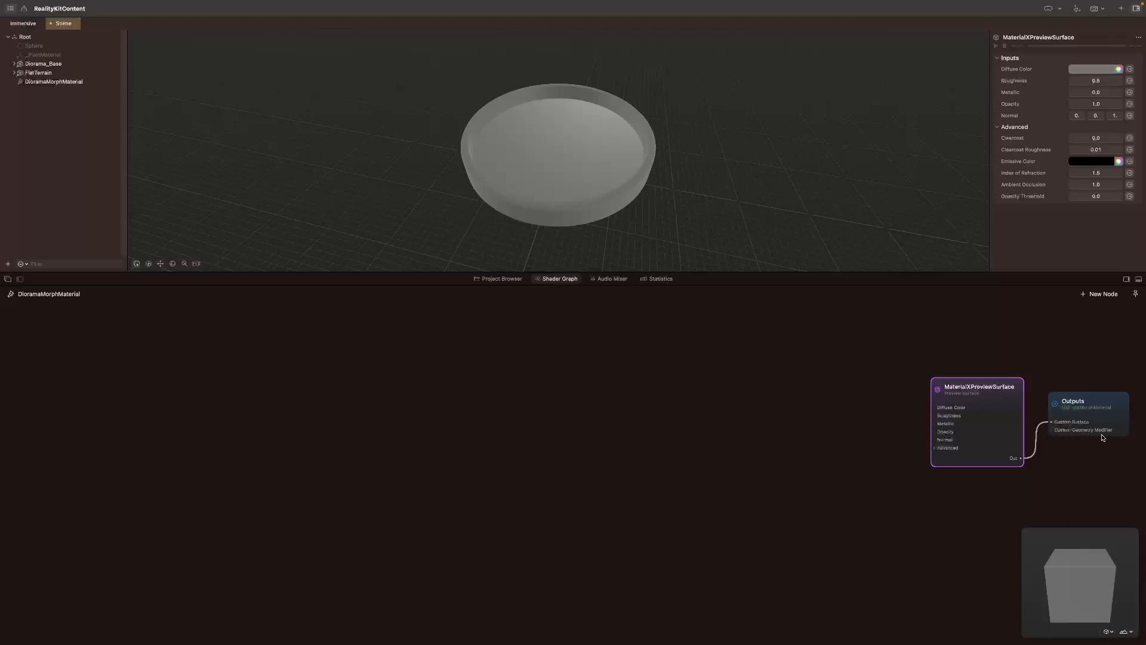
left_click_drag(977, 382, 966, 344)
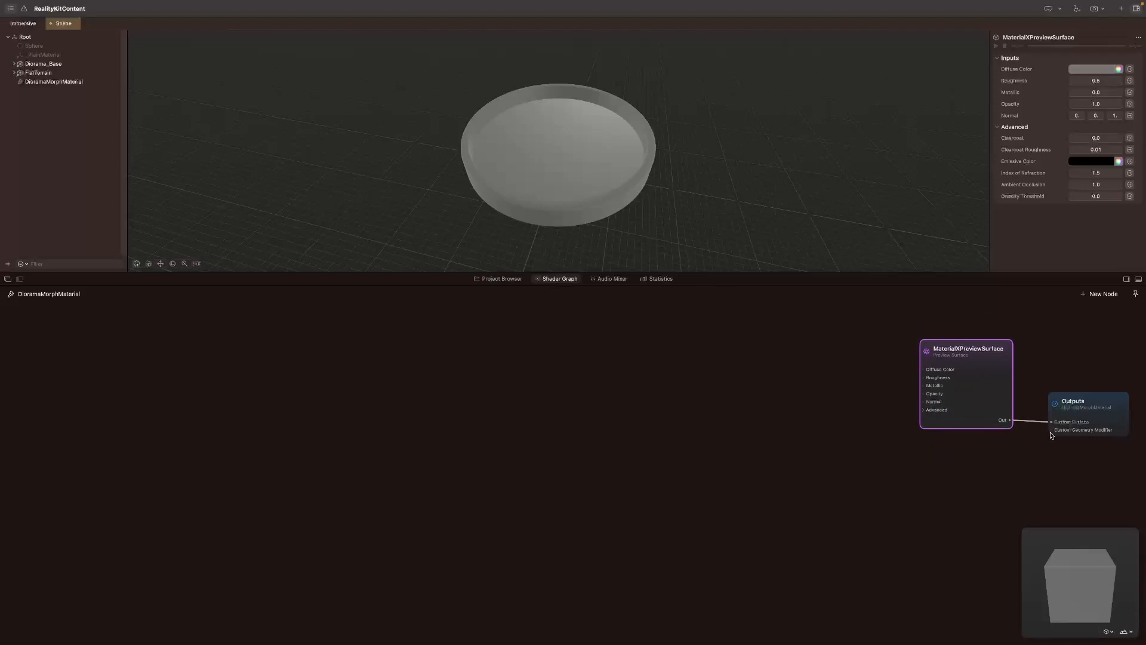
left_click_drag(1053, 431, 969, 466)
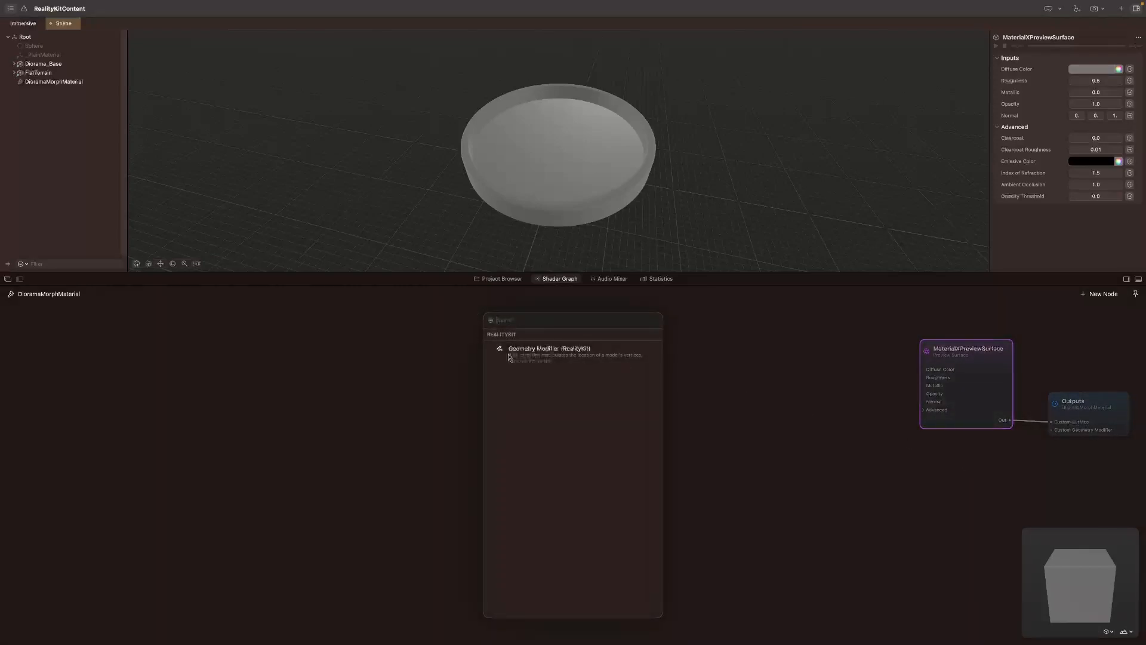
left_click(549, 357)
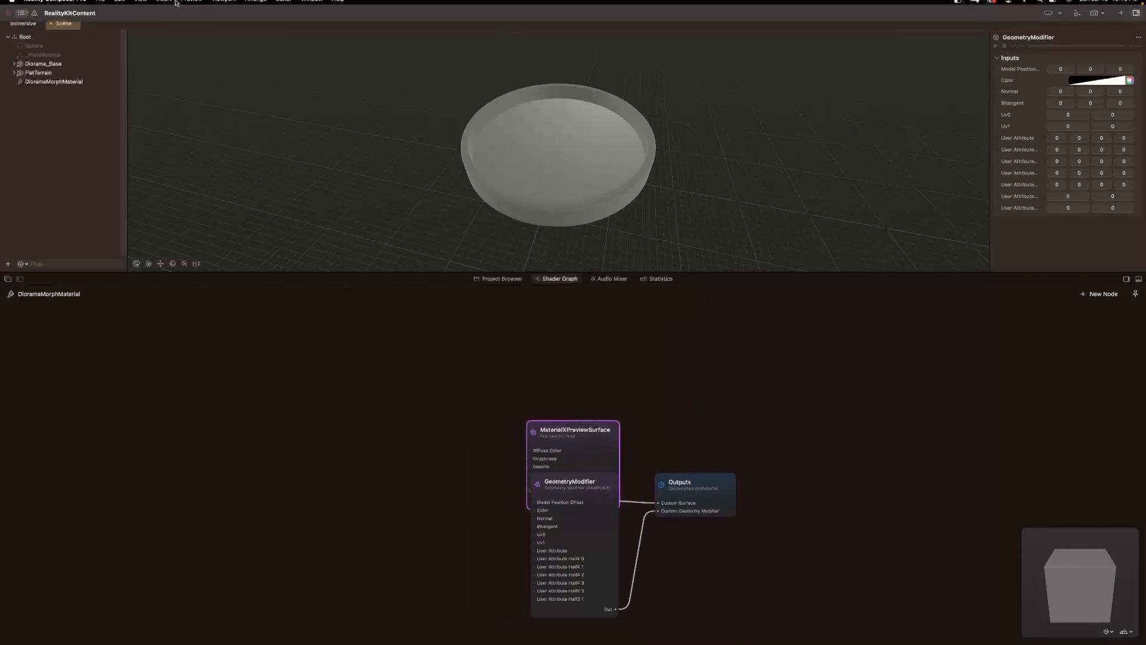
Step: Save all scenes and arrange the shader graph with MaterialXPreviewSurface above GeometryModifier, both ahead of the Outputs node
left_click(99, 5)
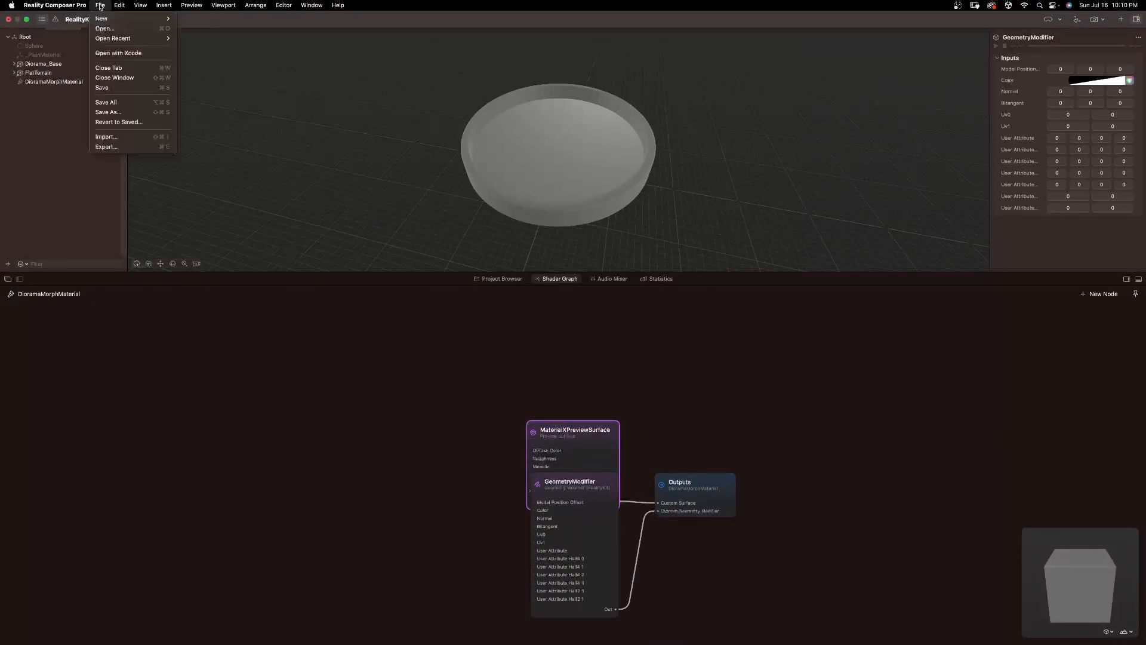
left_click(120, 102)
left_click_drag(708, 498, 1046, 416)
left_click_drag(582, 442, 835, 364)
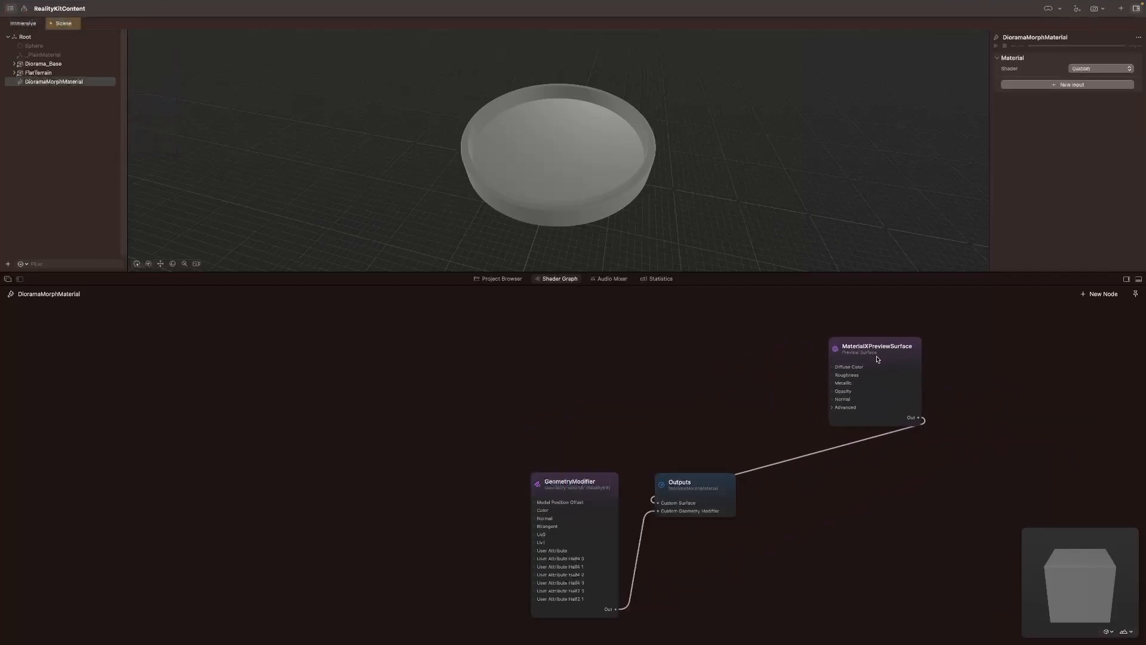
left_click_drag(875, 361, 686, 361)
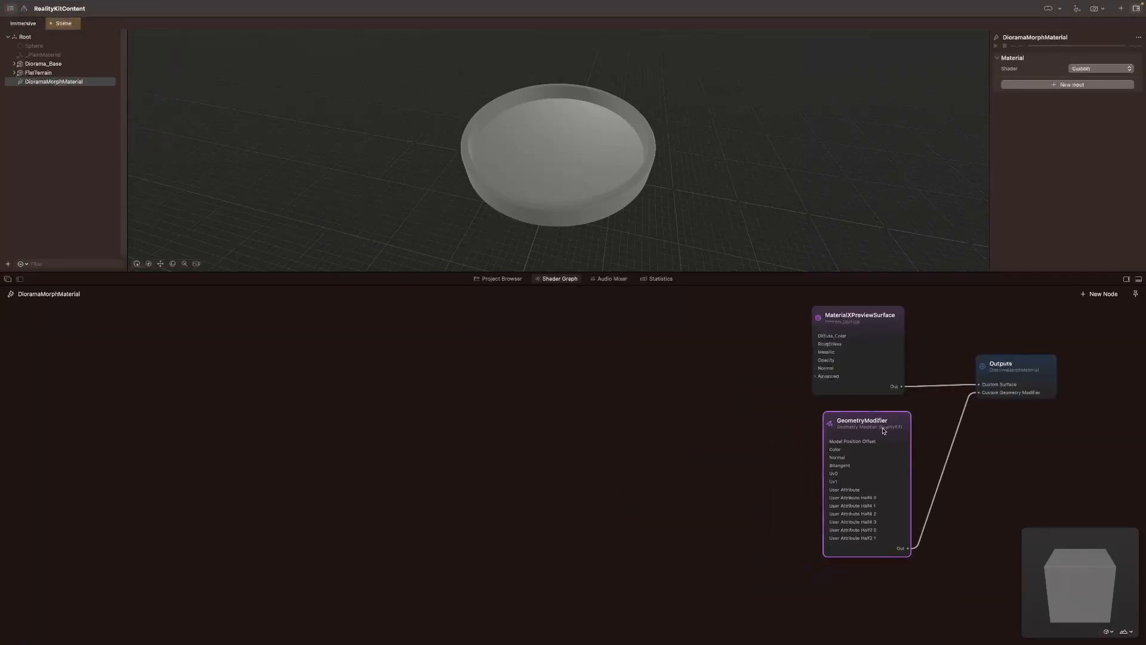
mouse_move(886, 422)
left_mouse_down()
mouse_move(897, 427)
mouse_move(880, 438)
left_mouse_up()
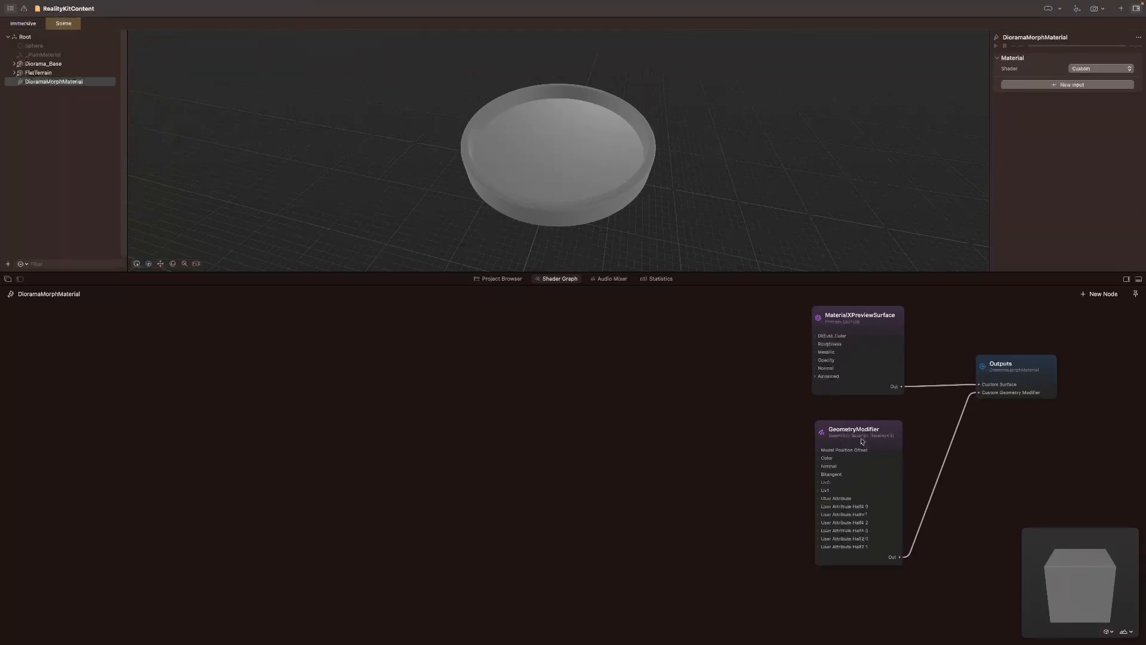
Step: Add an Image node feeding the preview surface's Diffuse Color input and rename it CatalinaColor
left_click(498, 279)
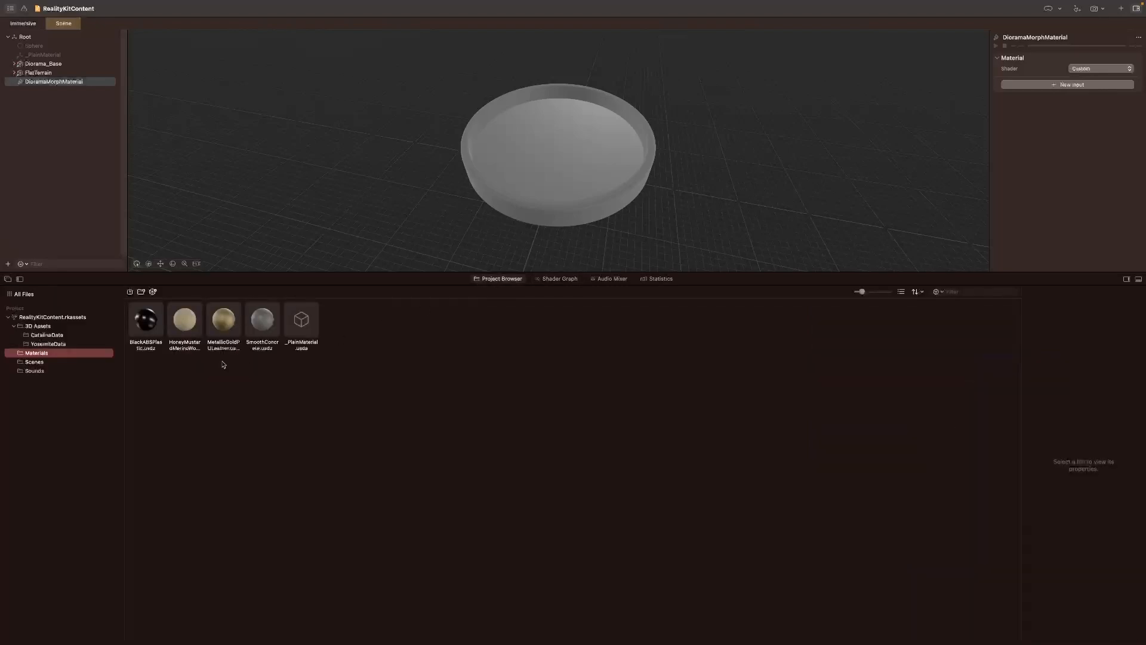
left_click(48, 335)
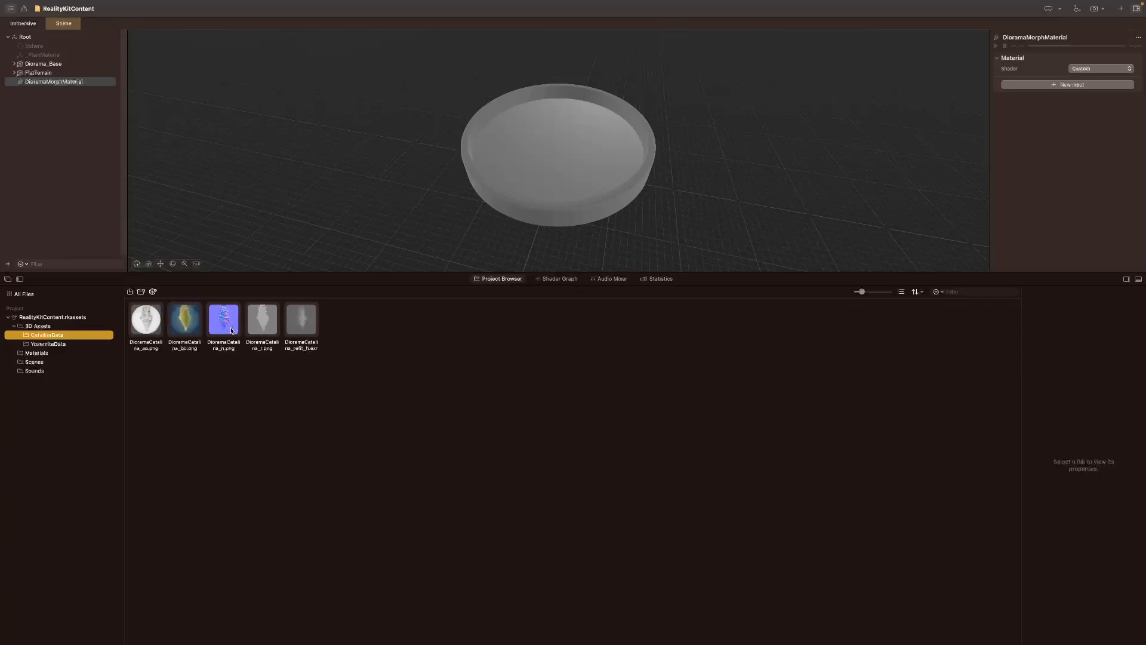
left_click(563, 280)
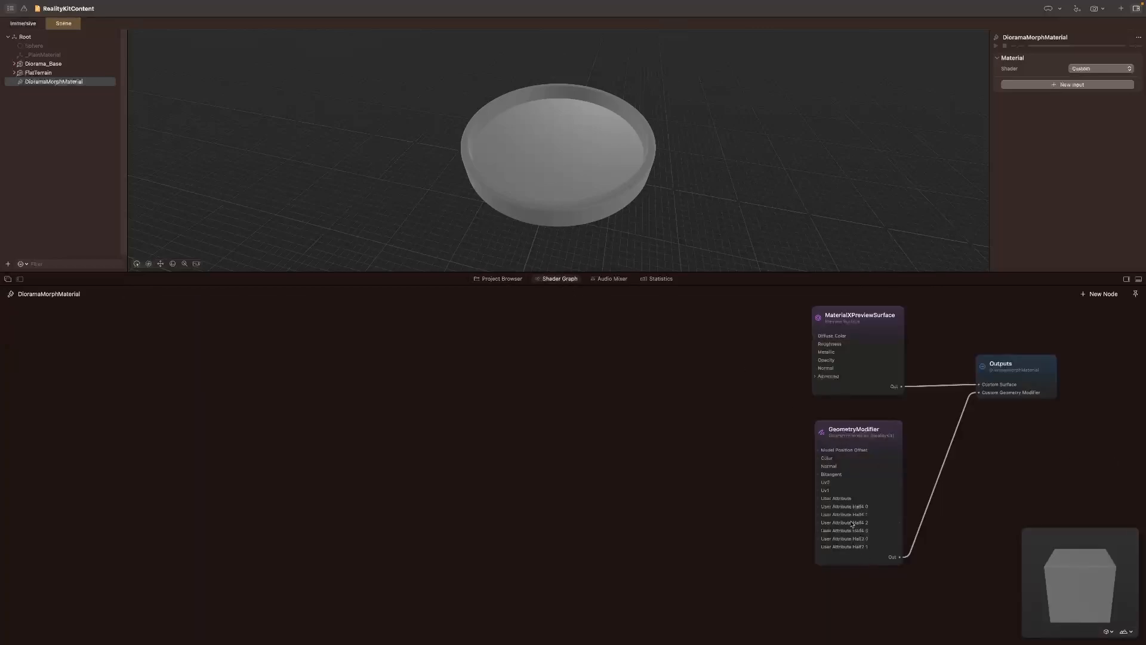
left_click_drag(816, 337, 722, 338)
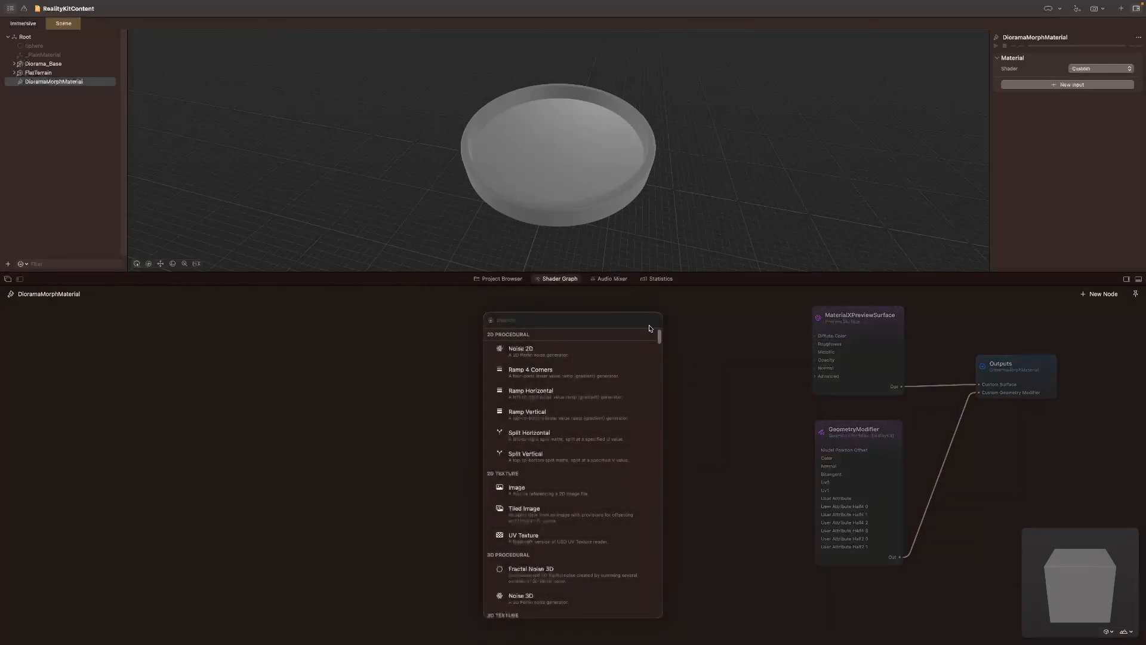
type("image")
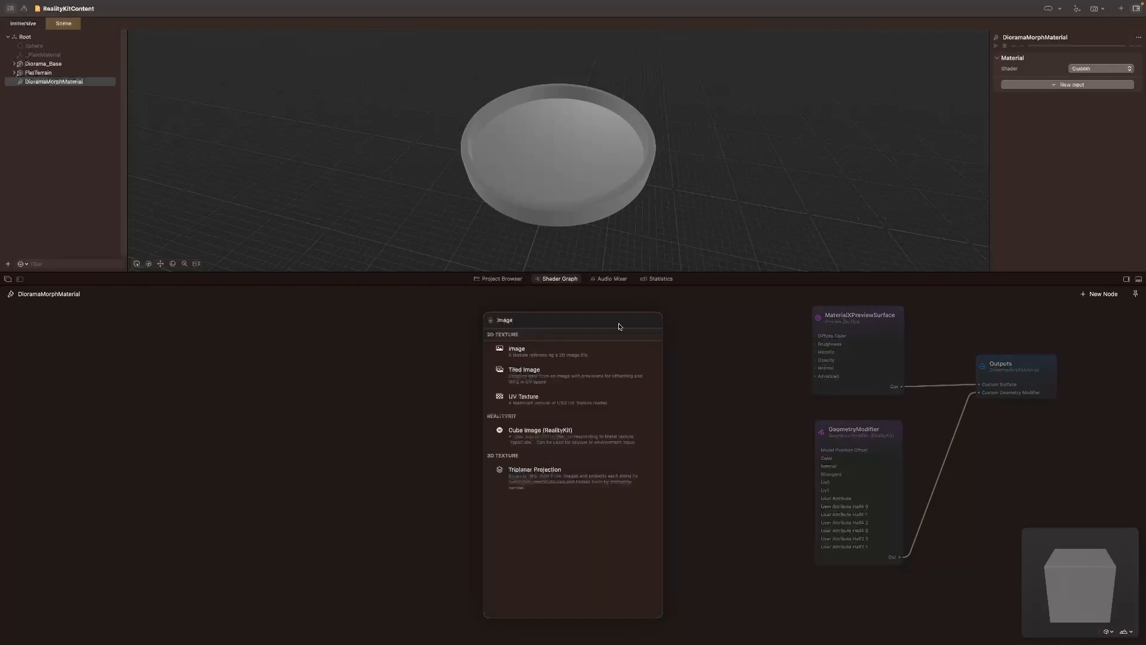
left_click(538, 351)
double_click(710, 303)
left_click_drag(717, 302, 701, 304)
type("CatalinaColor")
key("Return")
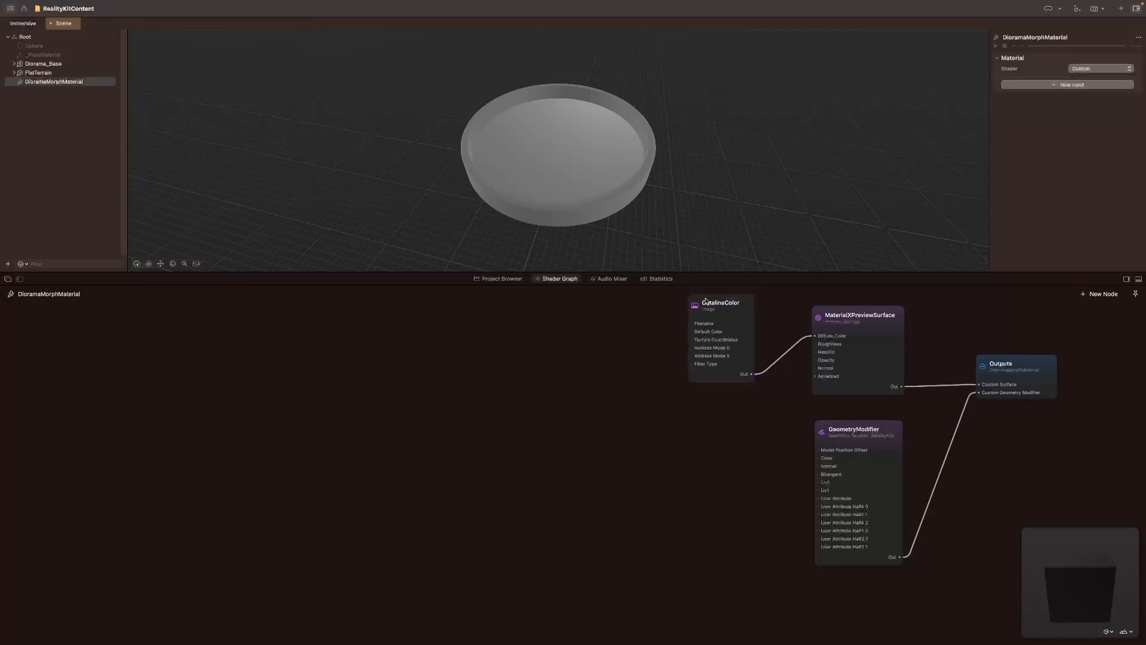
Step: Assign DioramaCatalina_bc.png as the image file of the CatalinaColor node
left_click(721, 311)
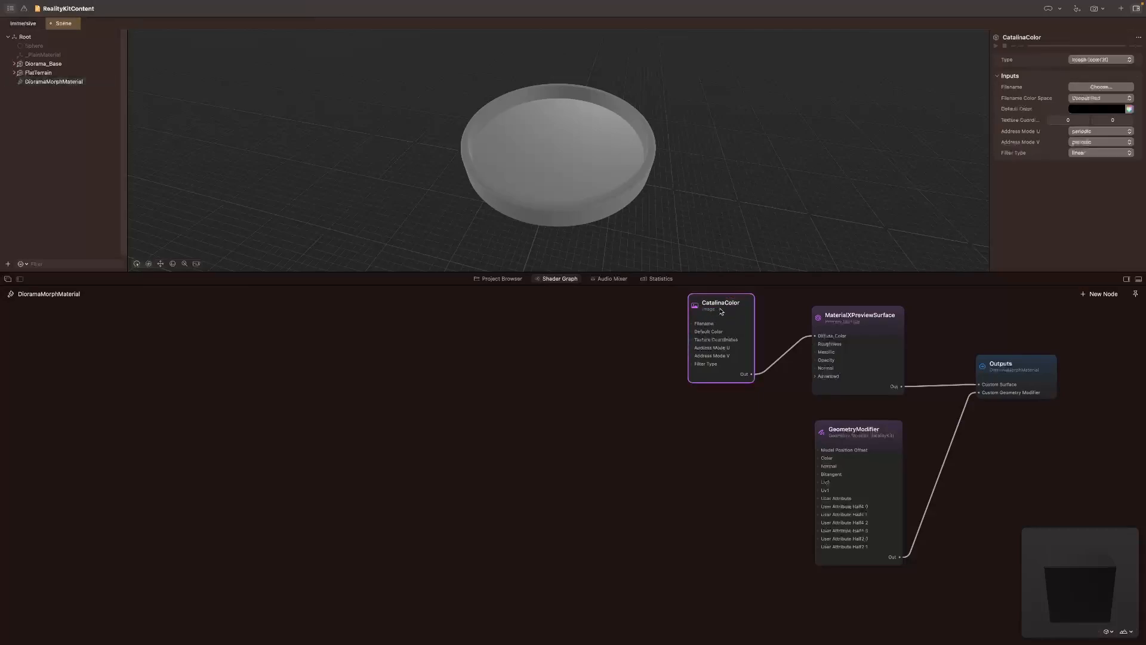
left_click(1107, 88)
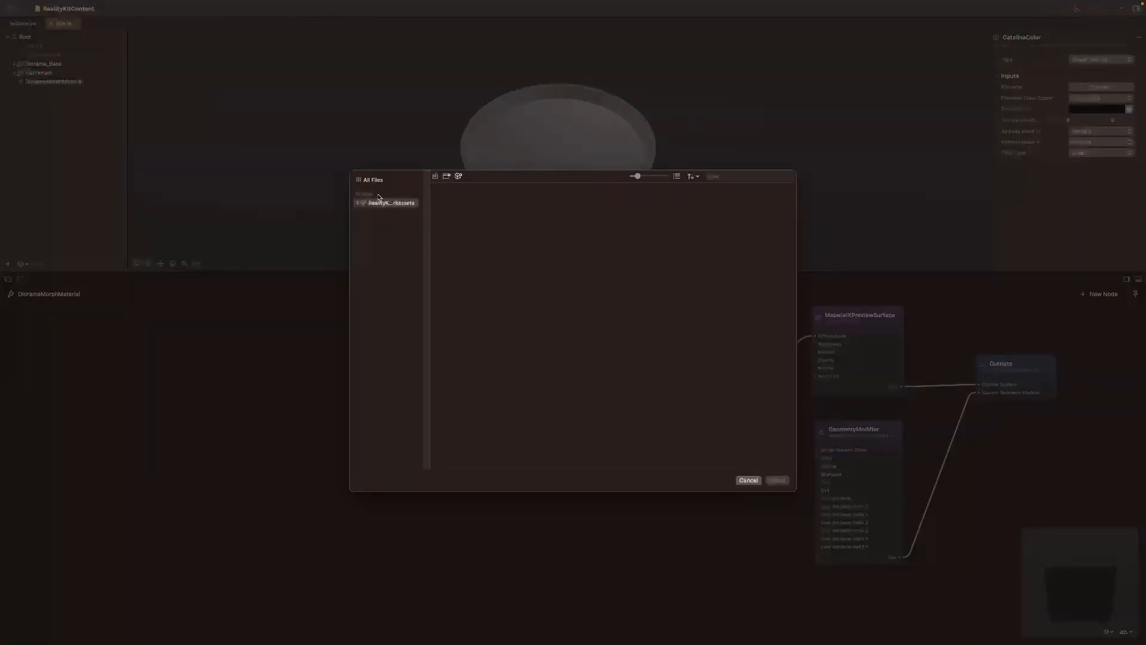
left_click(375, 180)
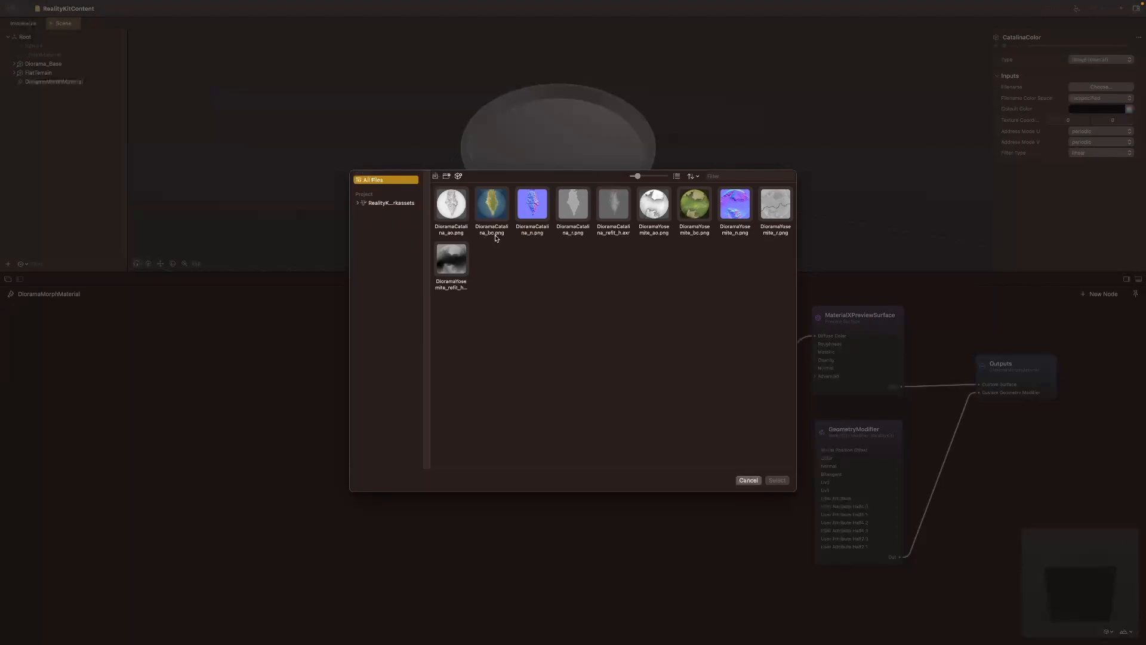
left_click(494, 210)
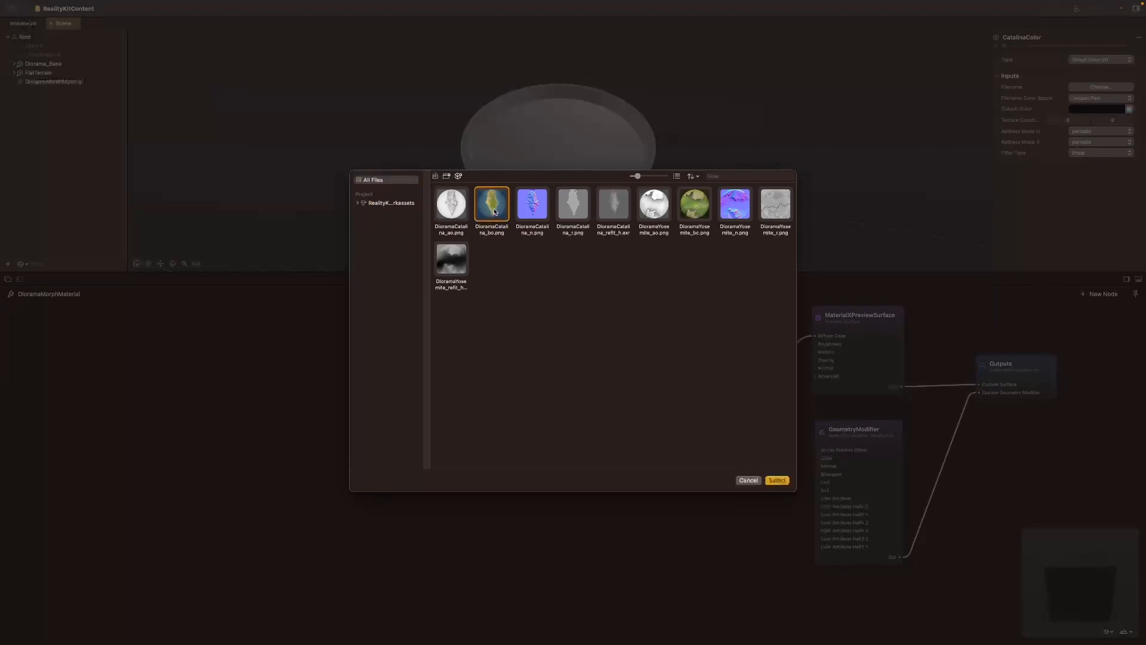
left_click(778, 479)
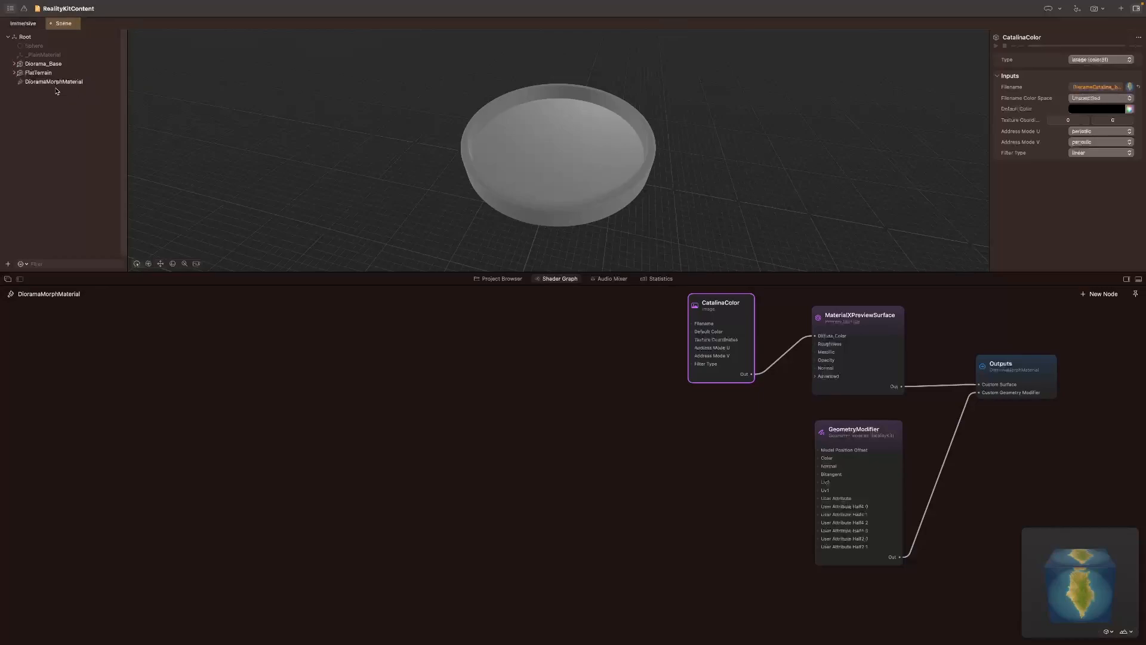
Step: Bind the FlatTerrain model to the Root/DioramaMorphMaterial material
left_click(33, 73)
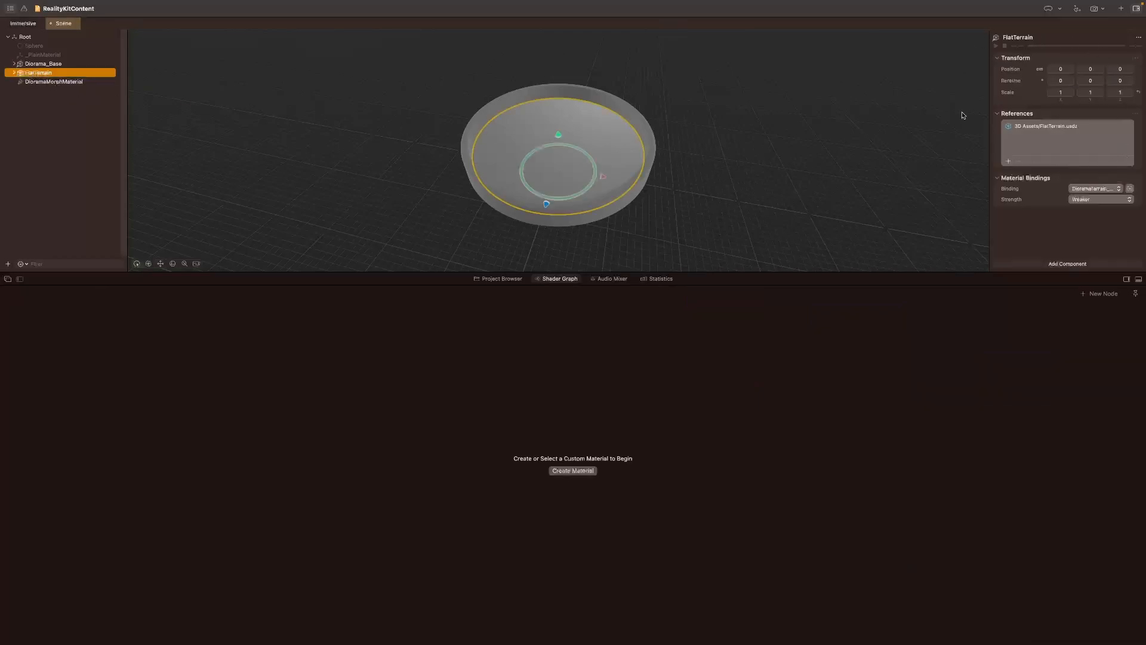
left_click(1108, 189)
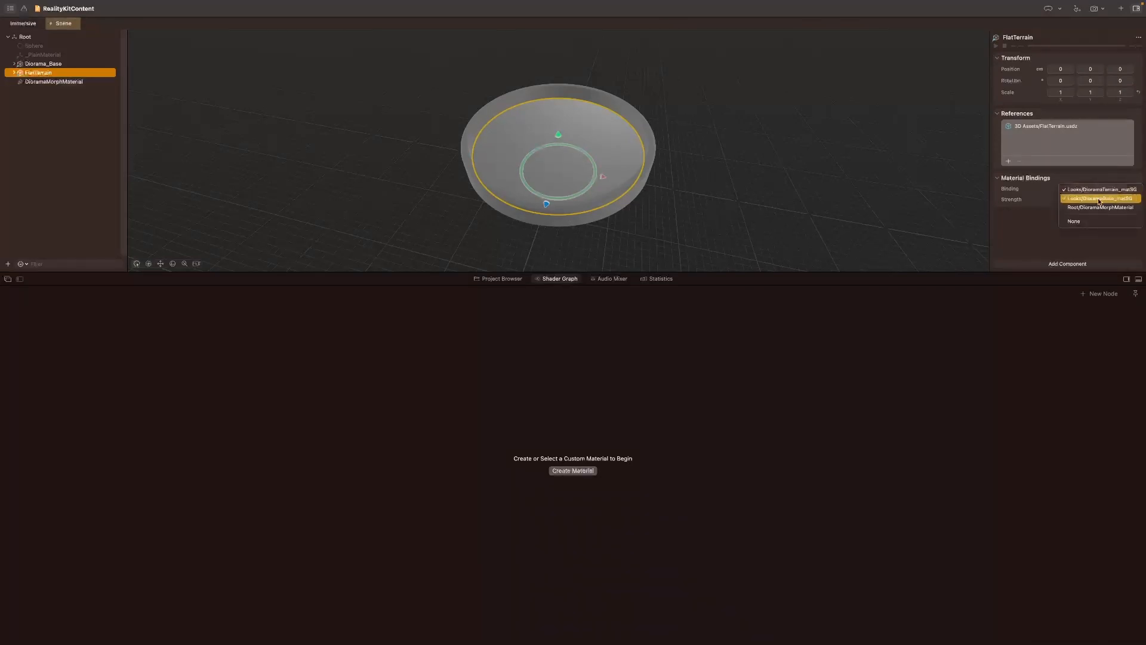
left_click(1087, 207)
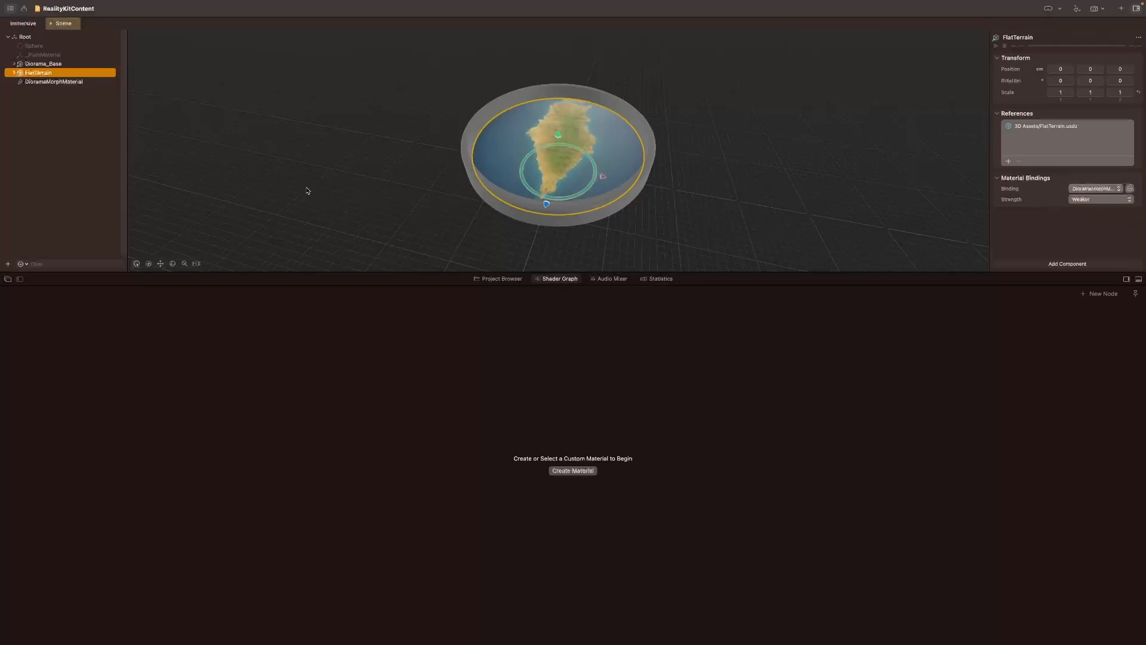
Step: Reopen the DioramaMorphMaterial graph and move CatalinaColor up so its output lines up with the Diffuse Color input
left_click(56, 83)
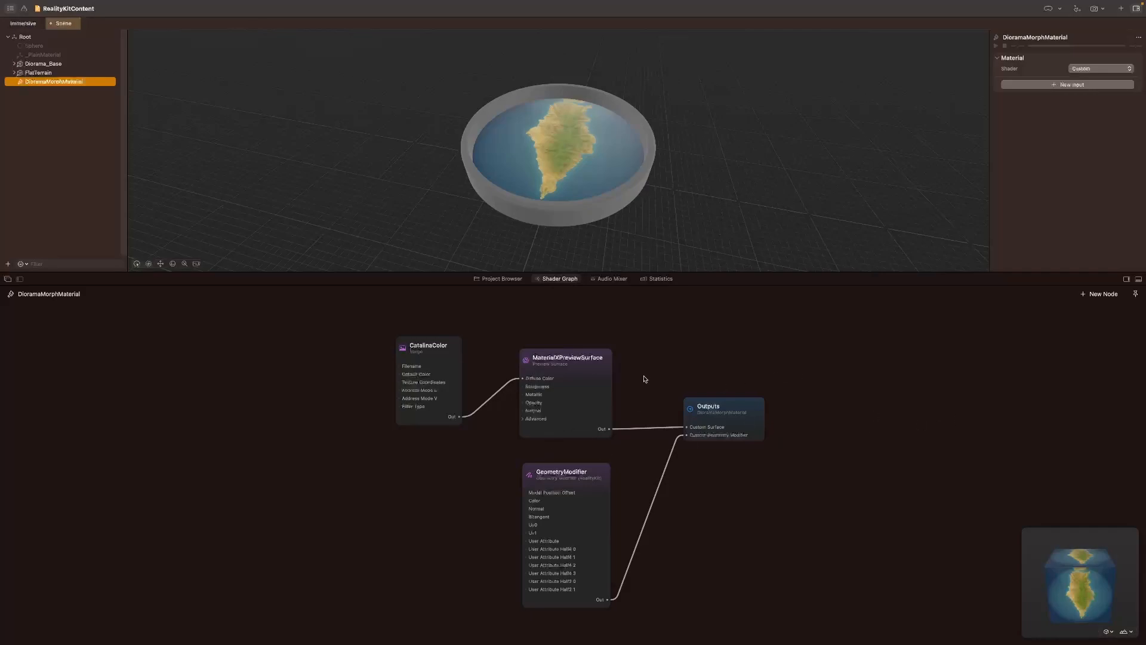
left_click_drag(412, 347, 403, 307)
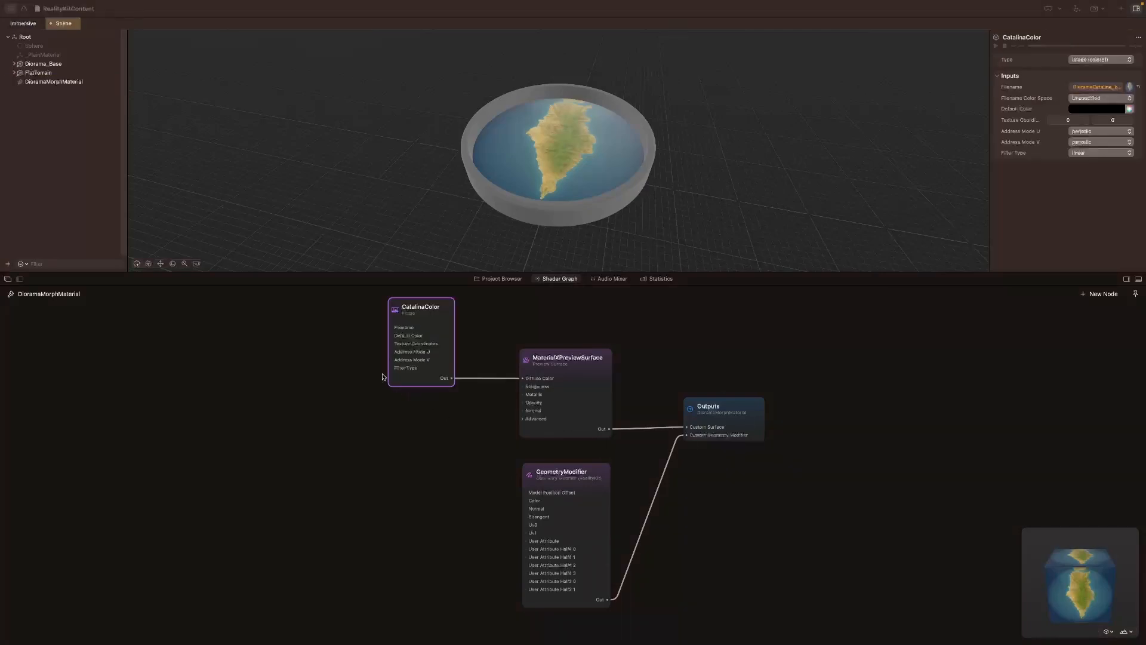
left_click(389, 224)
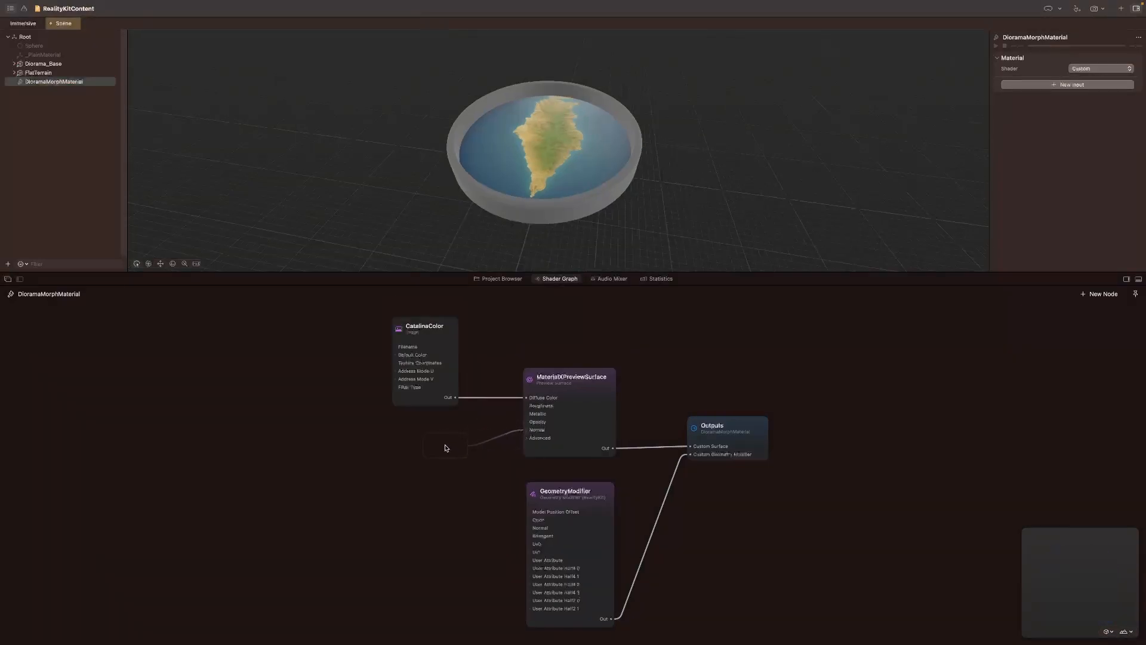
Step: Add a Remap node feeding the preview surface's Normal input and place it below CatalinaColor
double_click(445, 448)
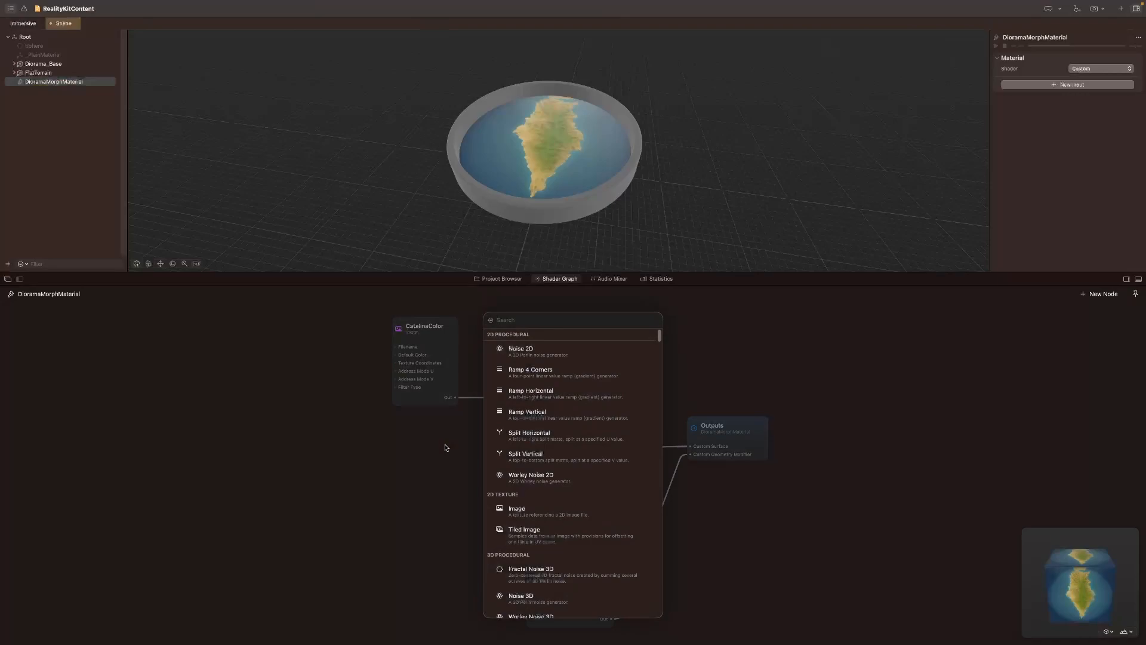
type("Rem")
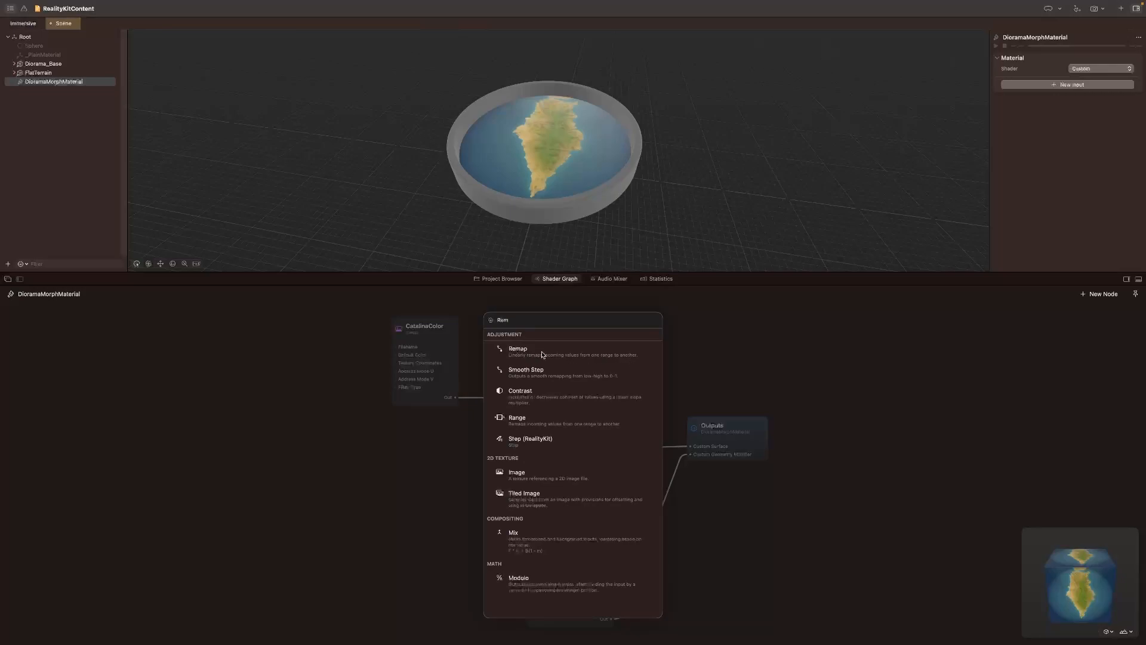
left_click(542, 354)
left_click_drag(454, 426, 476, 446)
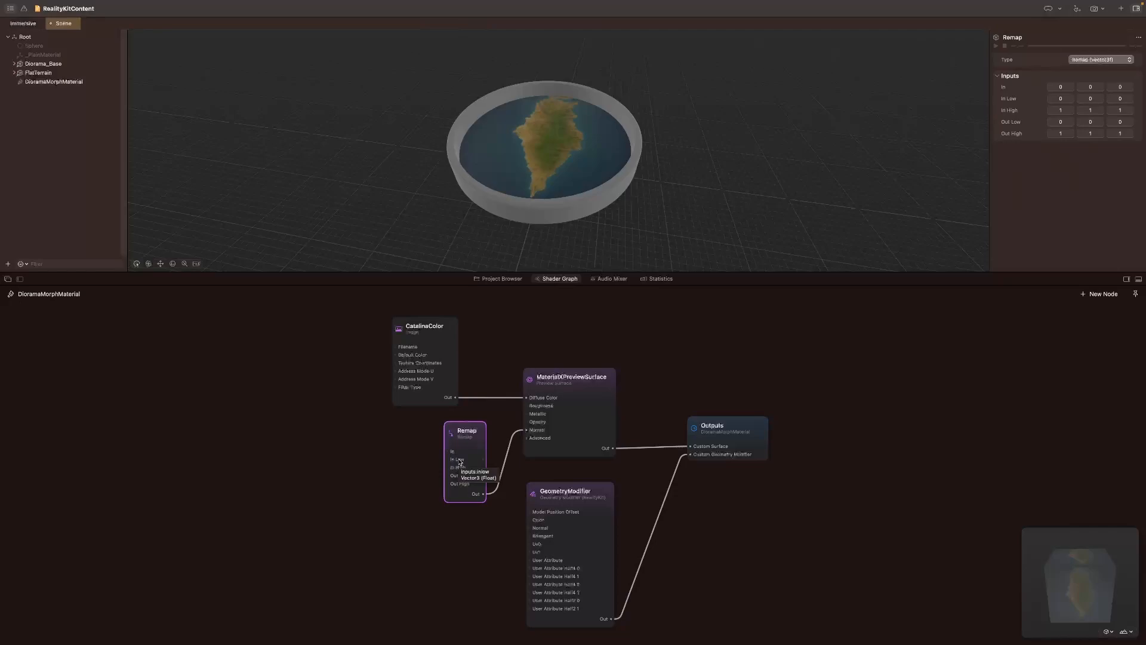
Step: Add an Image node feeding the Remap node's In input and rename it CatalinaNormals
left_click_drag(449, 452, 381, 458)
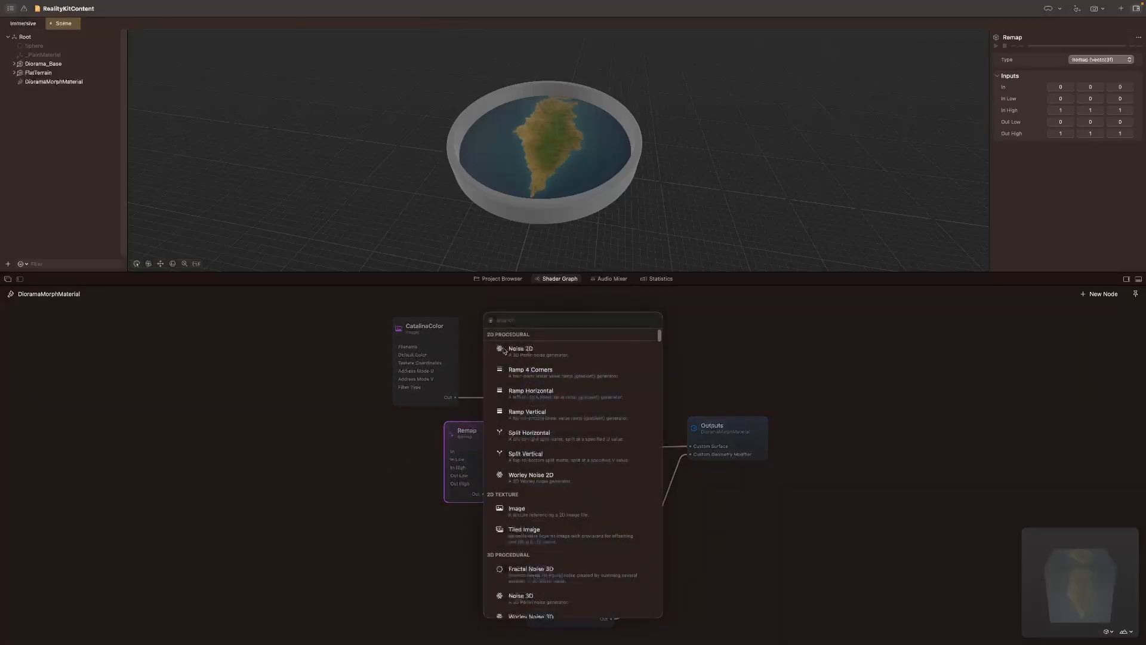
scroll(523, 436, "down", 10)
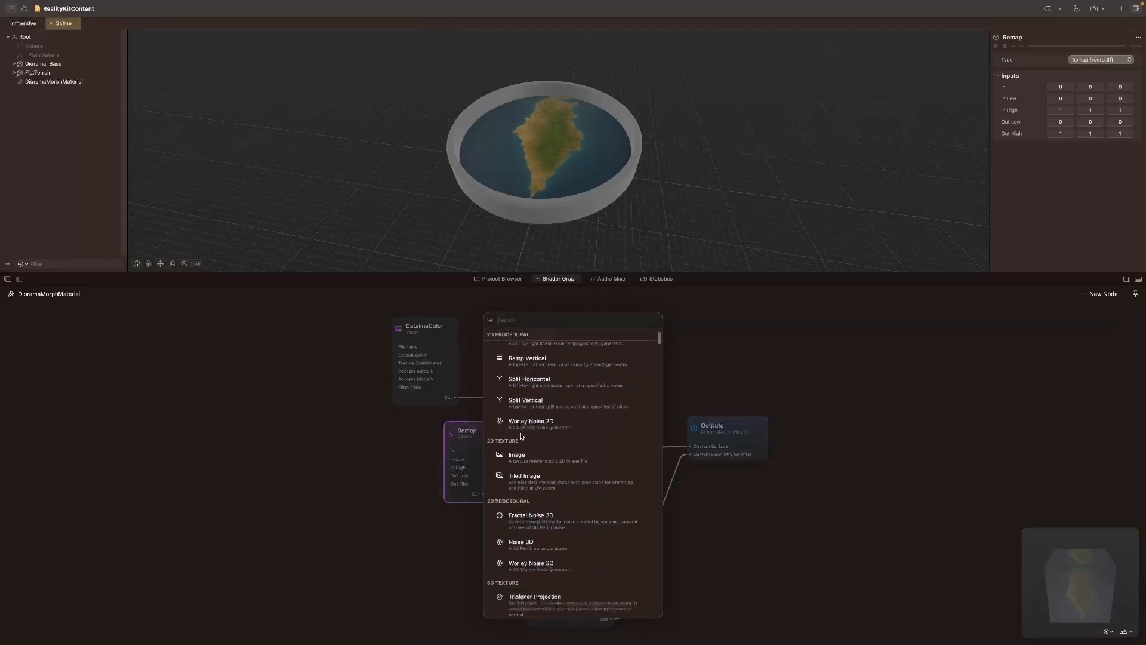
scroll(528, 453, "down", 10)
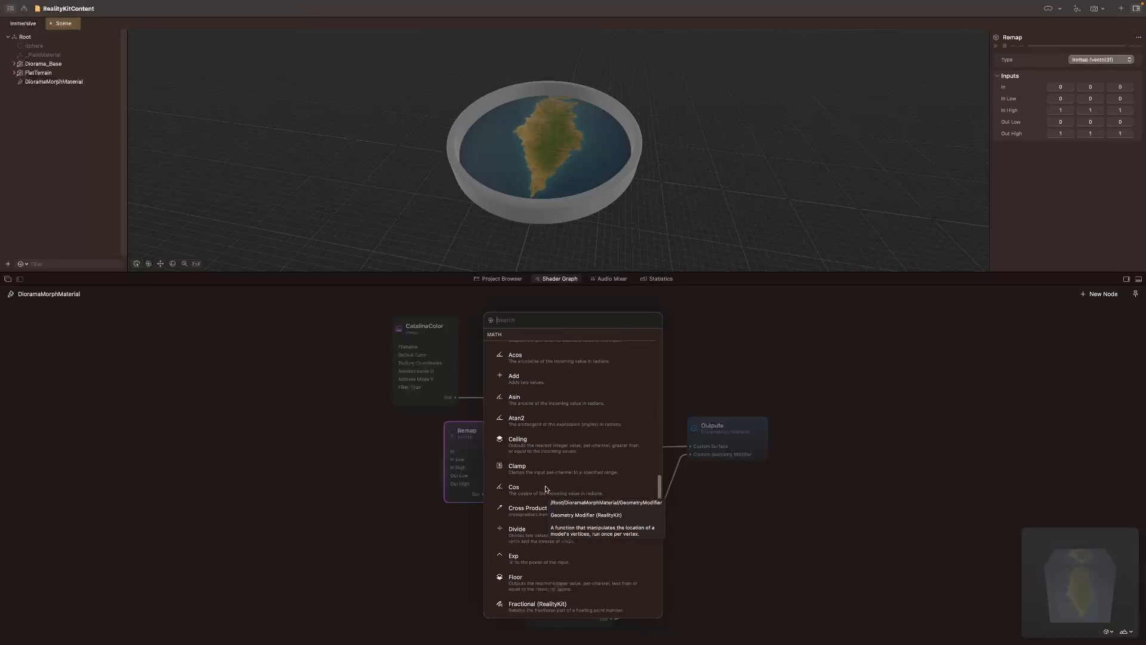
type("image")
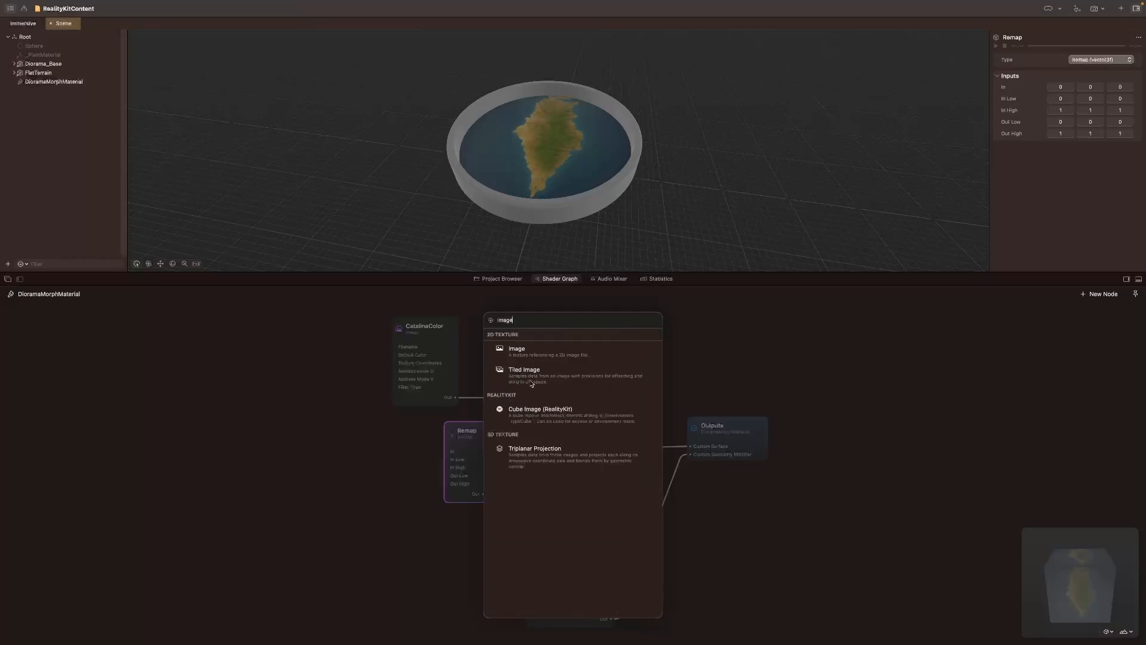
left_click(517, 351)
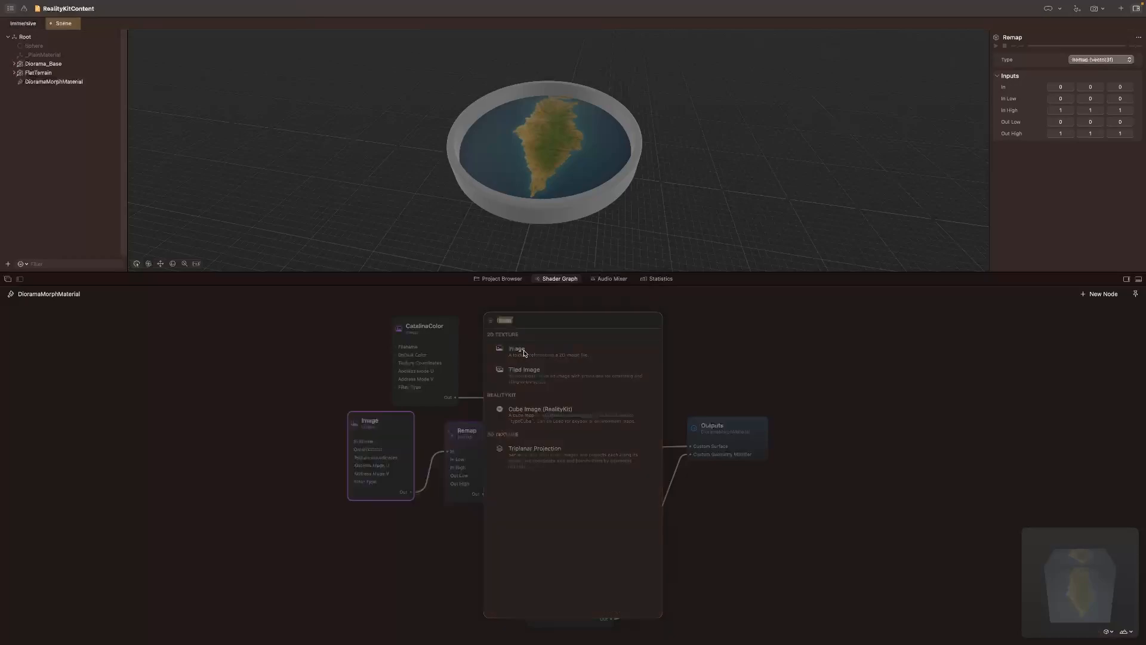
double_click(369, 421)
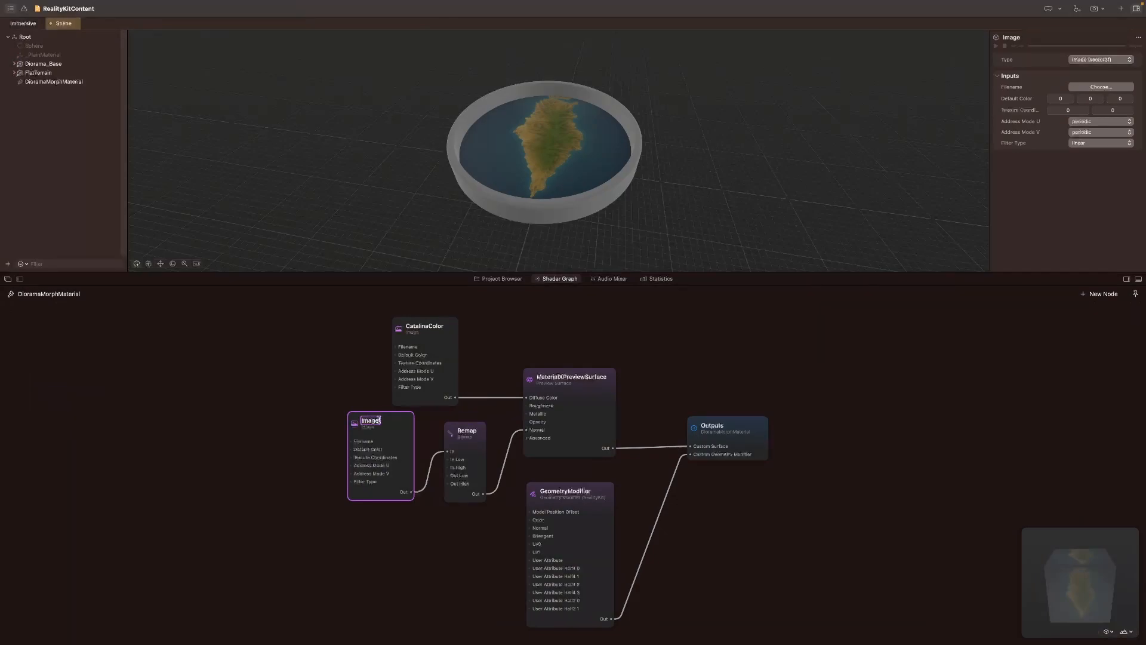
type("CatalinaNormals")
key("Return")
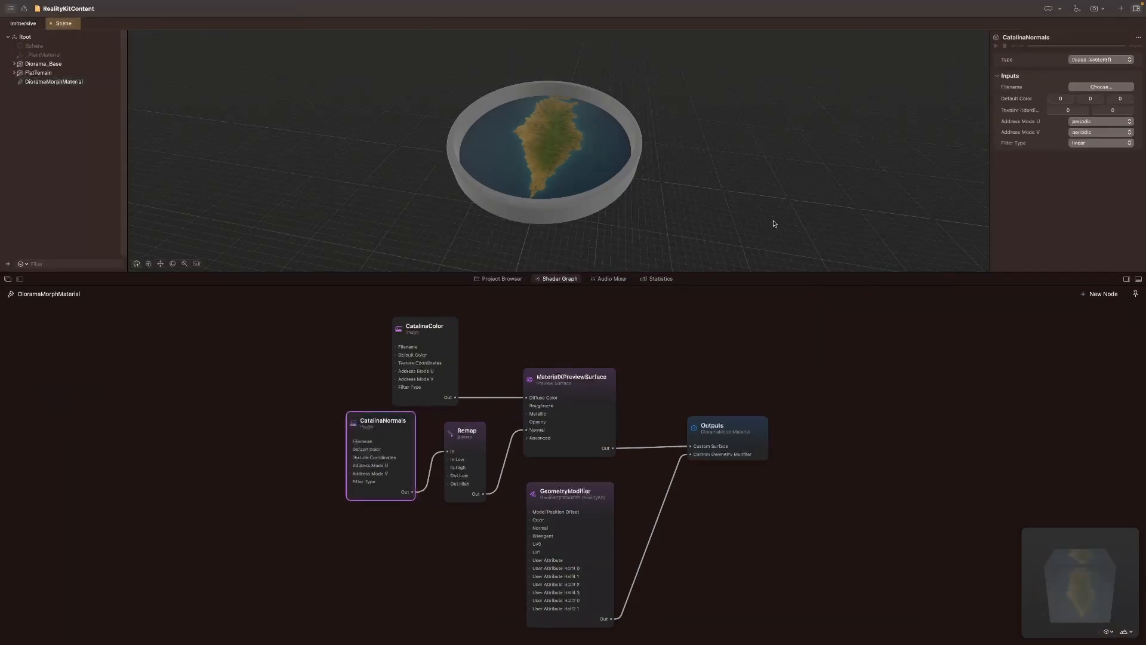
Step: Assign DioramaCatalina_n.png as the image file of the CatalinaNormals node and check the terrain's shading up close
left_click(1101, 87)
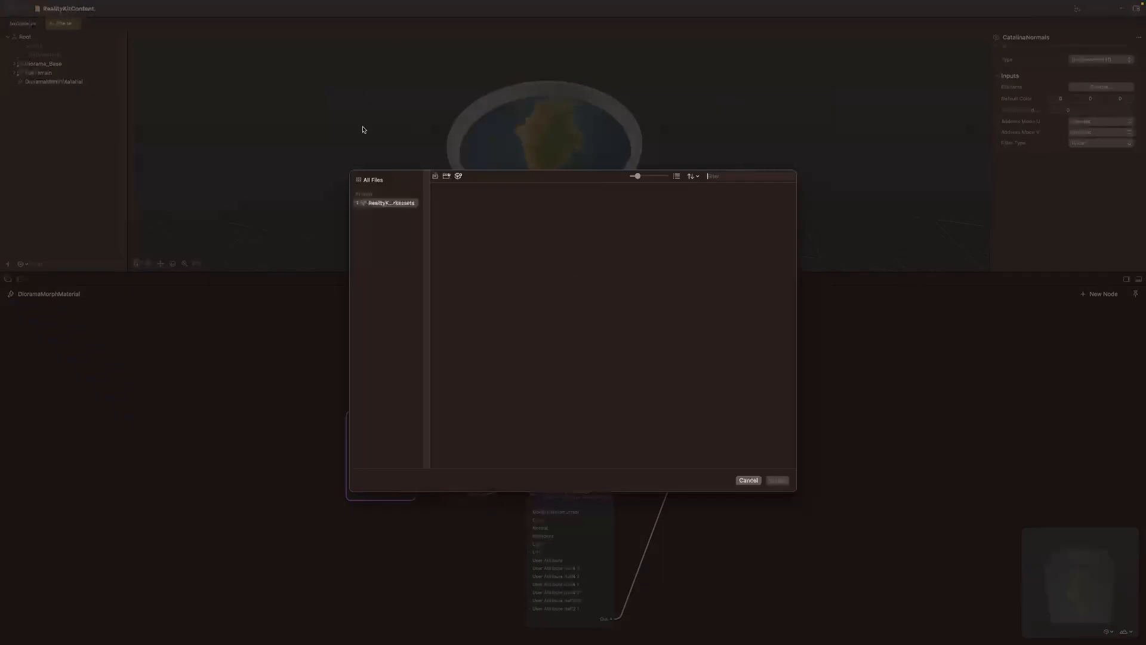
left_click(374, 180)
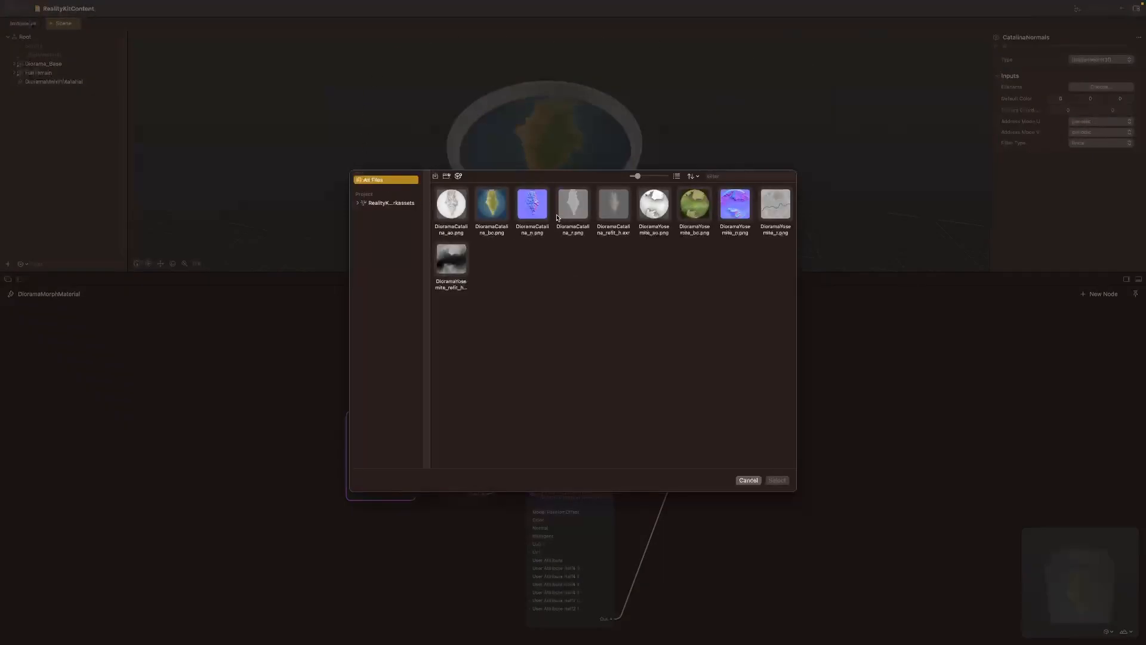
left_click(535, 207)
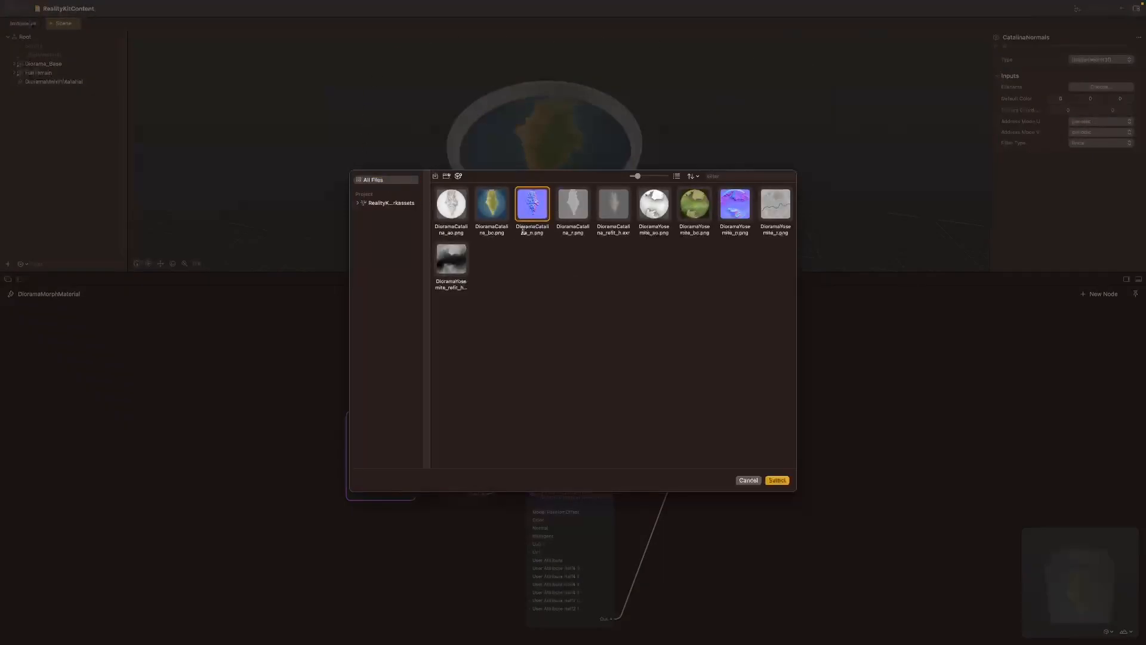
left_click(778, 480)
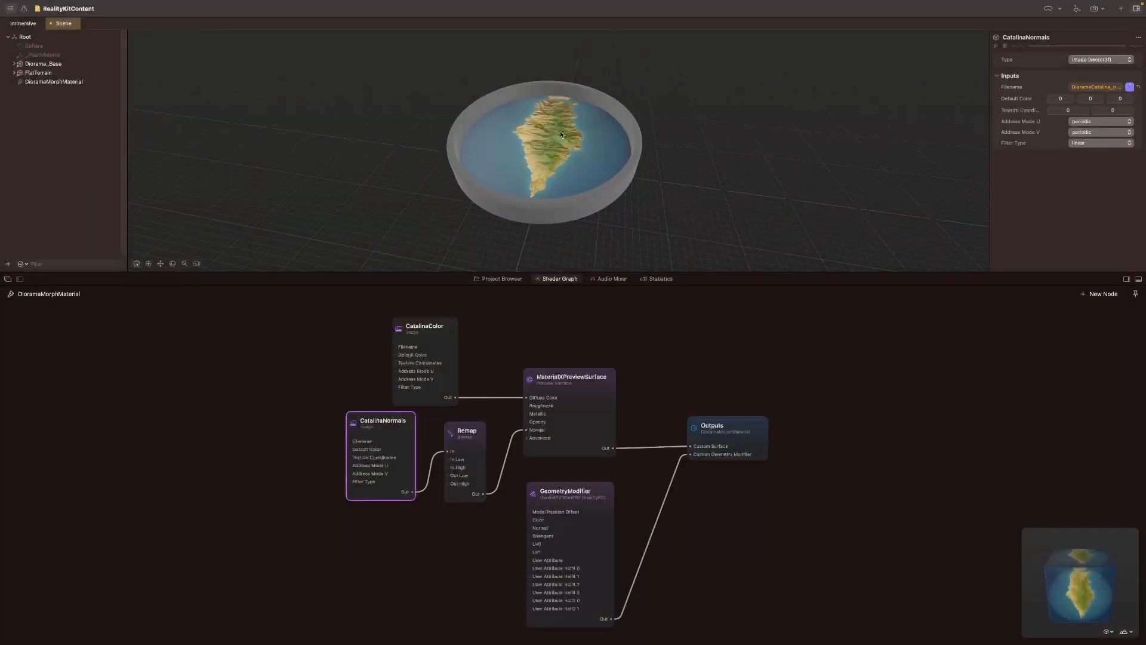
scroll(533, 171, "up", 10)
scroll(531, 170, "down", 4)
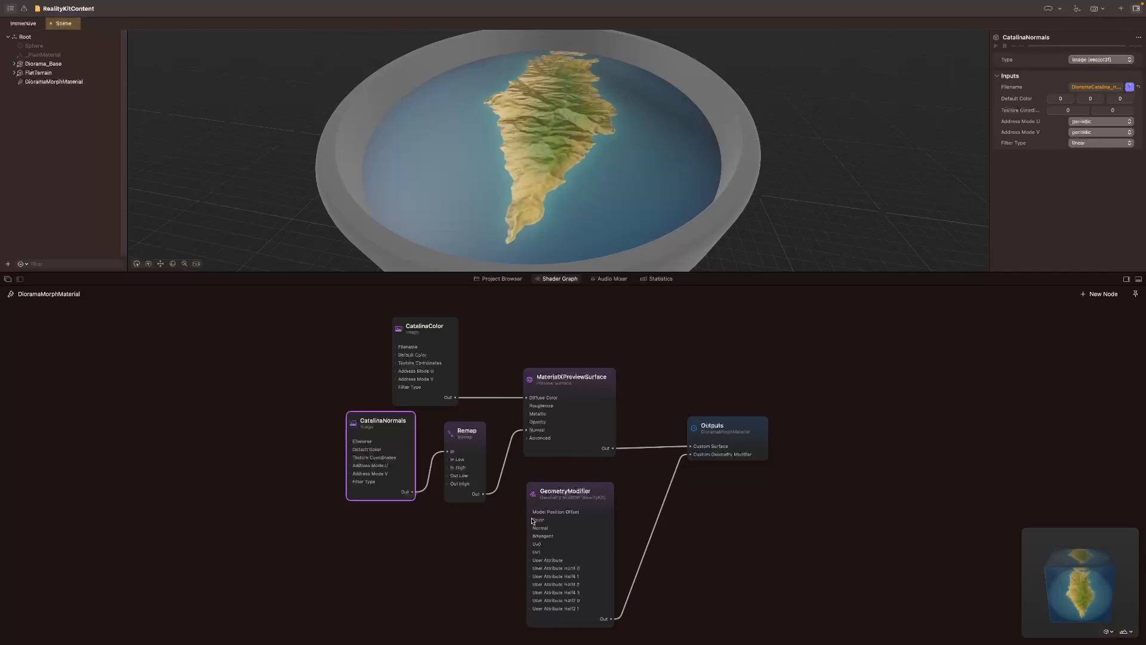
Step: Add a Combine 3 node feeding the GeometryModifier's Model Position Offset input and place it beside that node
left_click_drag(530, 513, 454, 561)
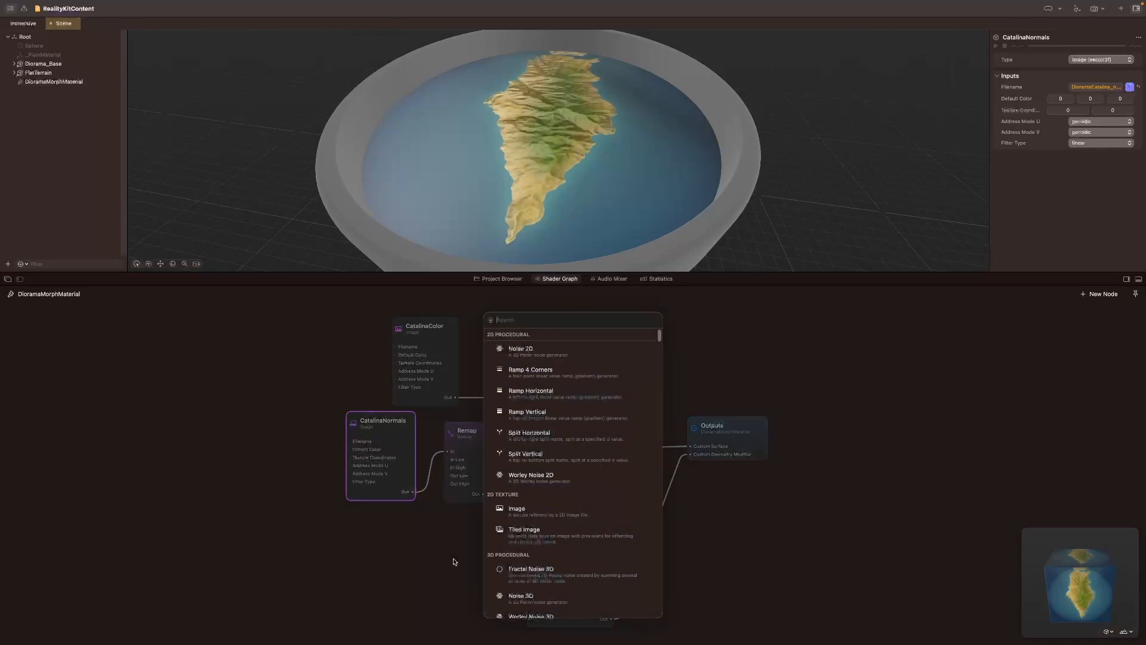
type("Combine")
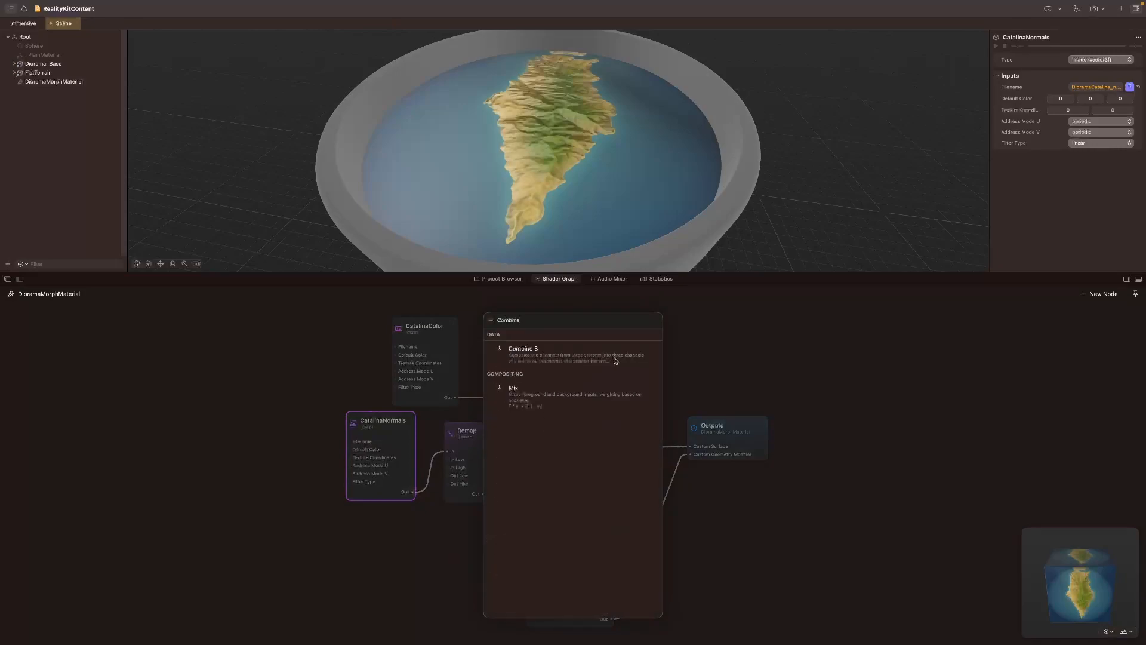
left_click(567, 359)
left_click_drag(480, 554, 495, 548)
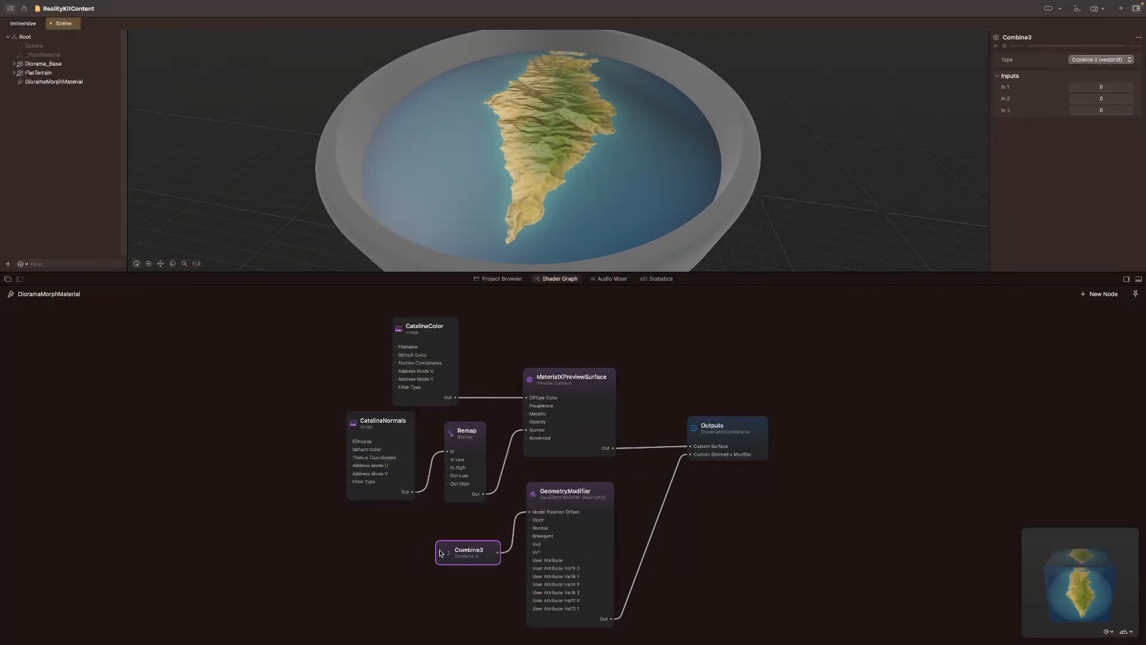
Step: Add an Image node feeding the Combine 3 node's input
double_click(392, 540)
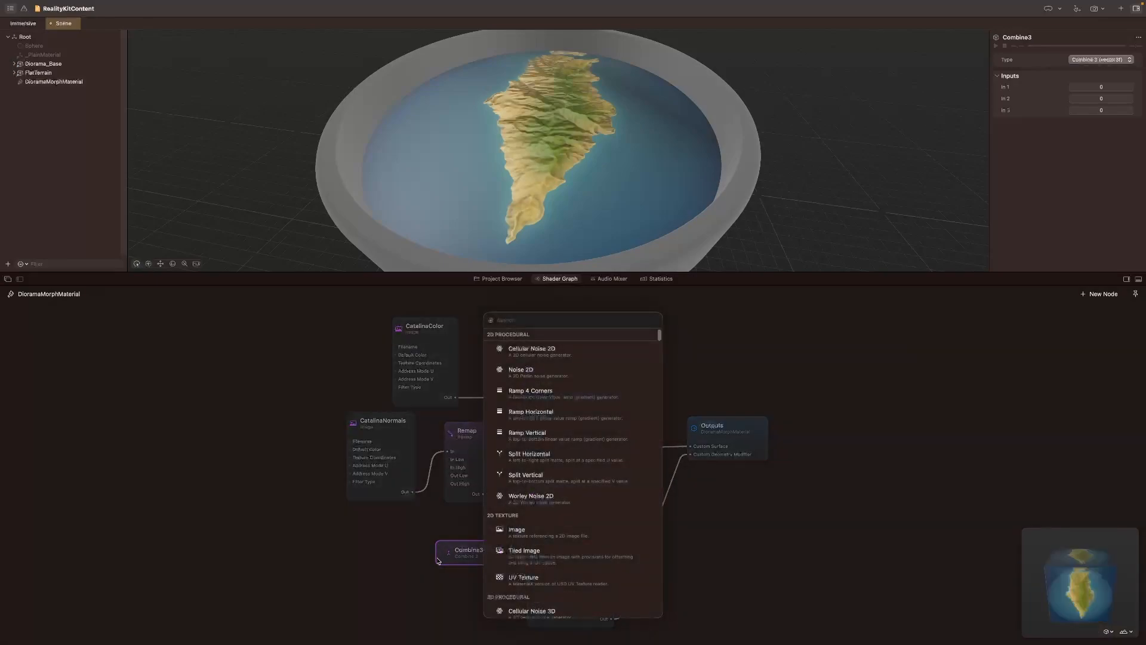
left_click(425, 539)
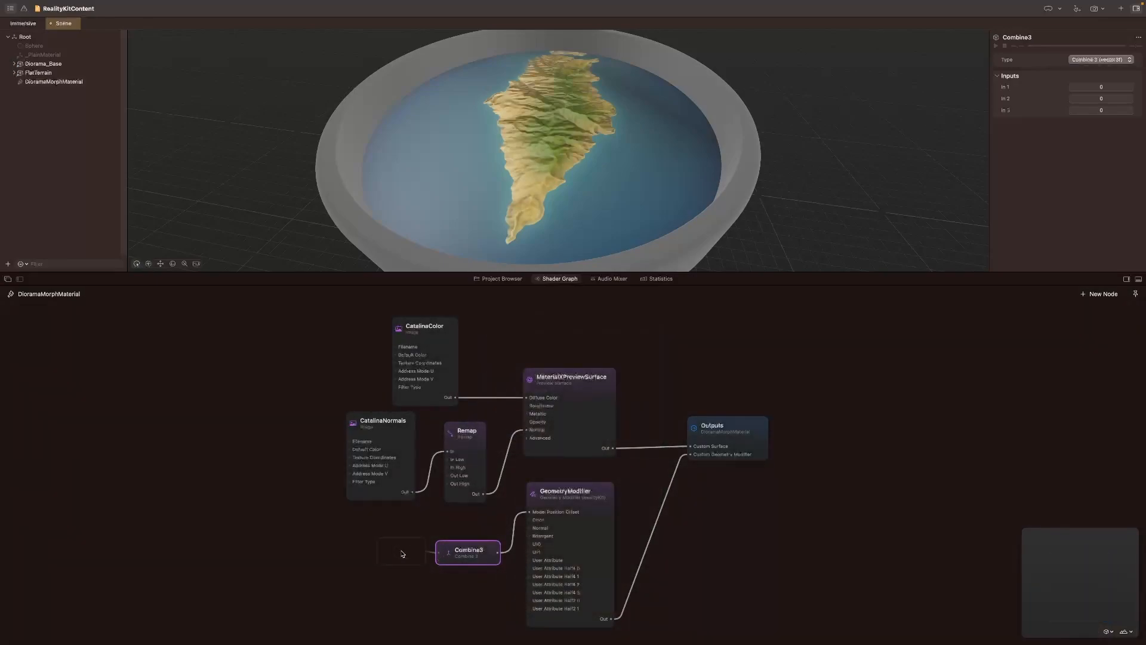
double_click(427, 553)
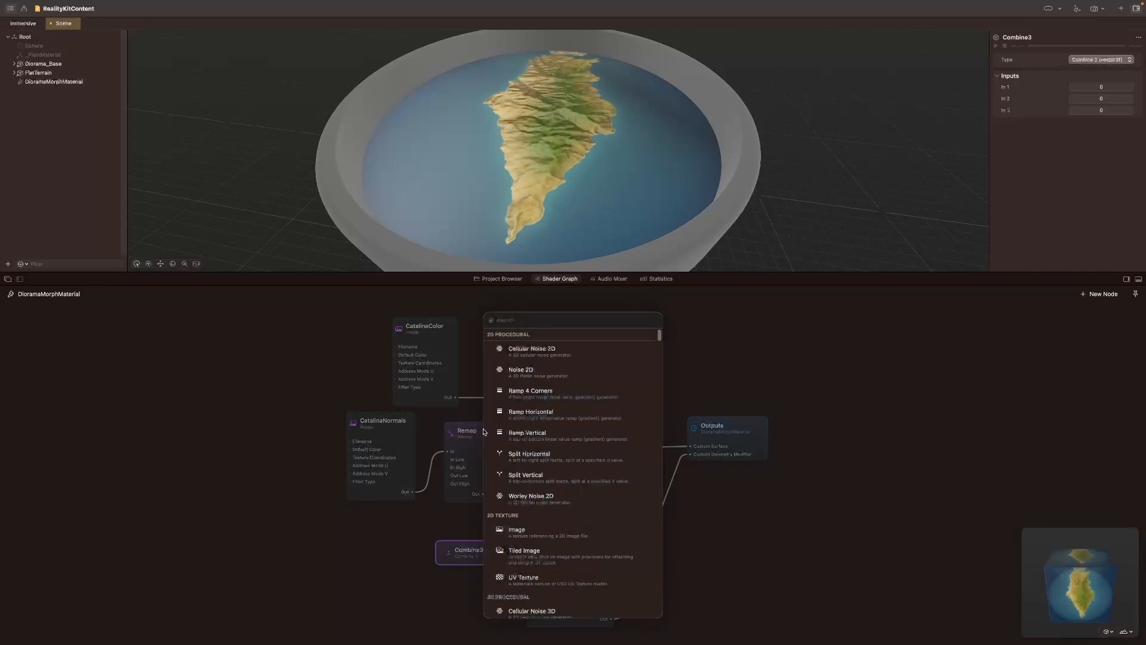
type("image")
key("Return")
type("image")
key("Return")
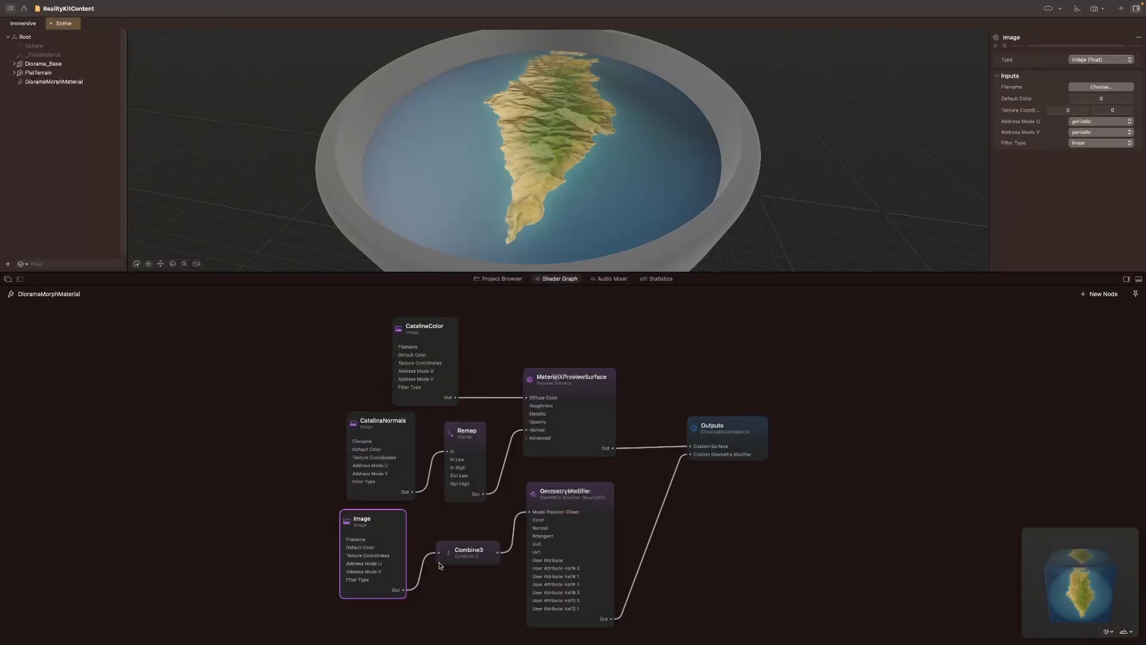
double_click(435, 582)
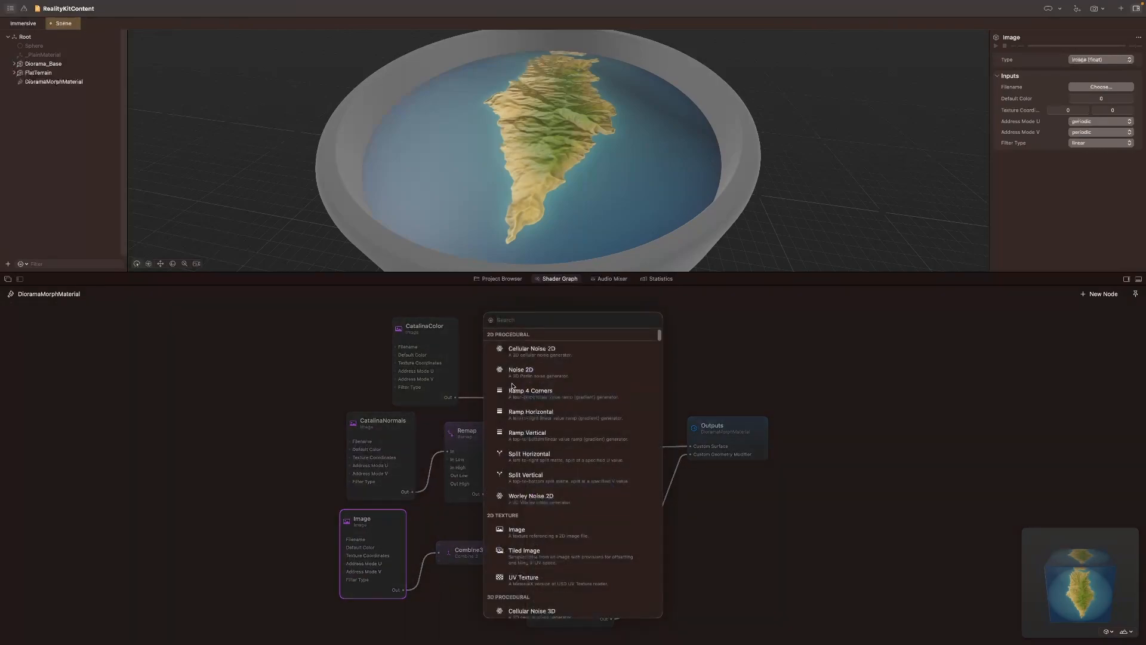
left_click(830, 348)
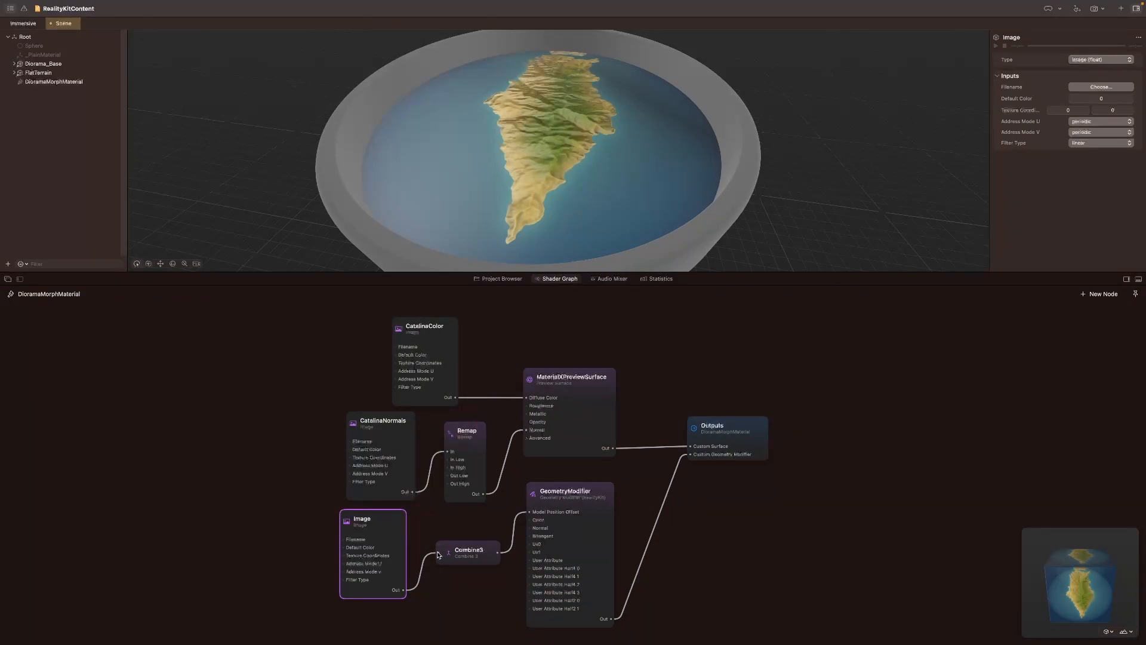
Step: Rename the Image node connected to Combine 3 as CatalinaHeightMap
double_click(365, 520)
type("CatalinaHeightMap")
left_click(459, 532)
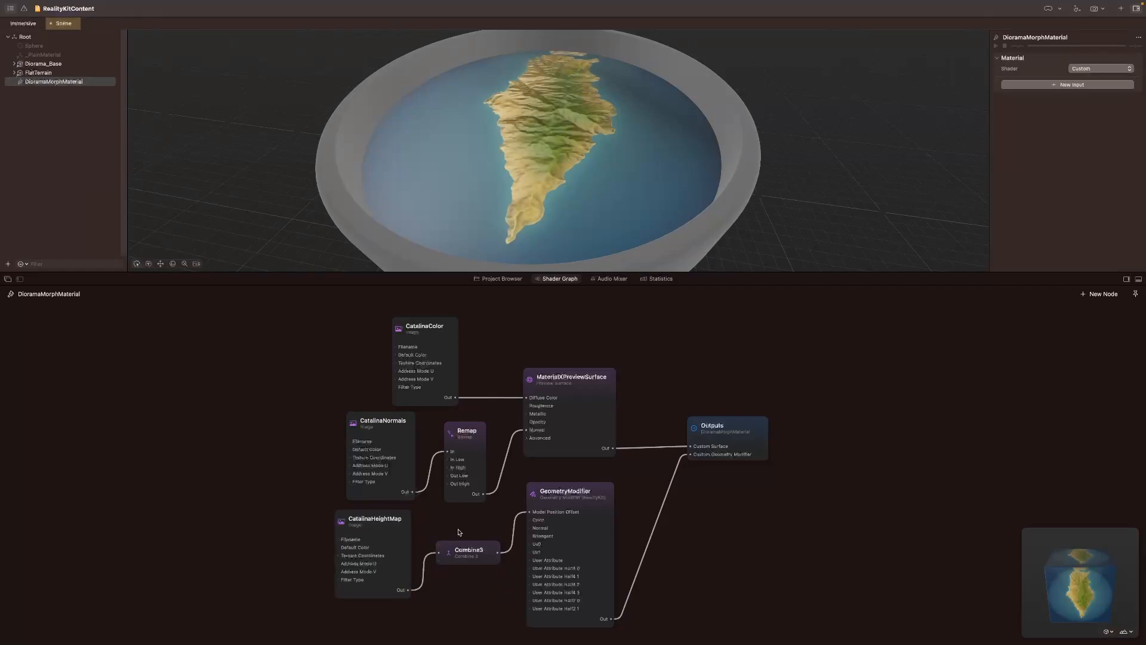
Step: Assign DioramaCatalina_refit_h.exr as the image file of the CatalinaHeightMap node
left_click(401, 533)
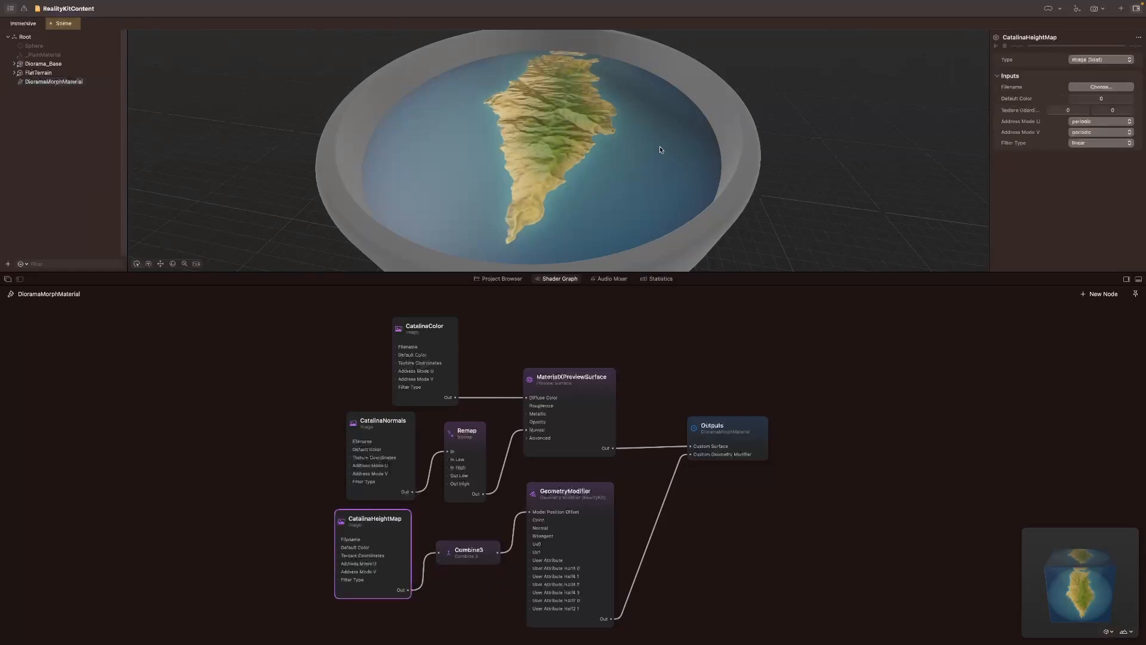
left_click(1101, 87)
left_click(402, 180)
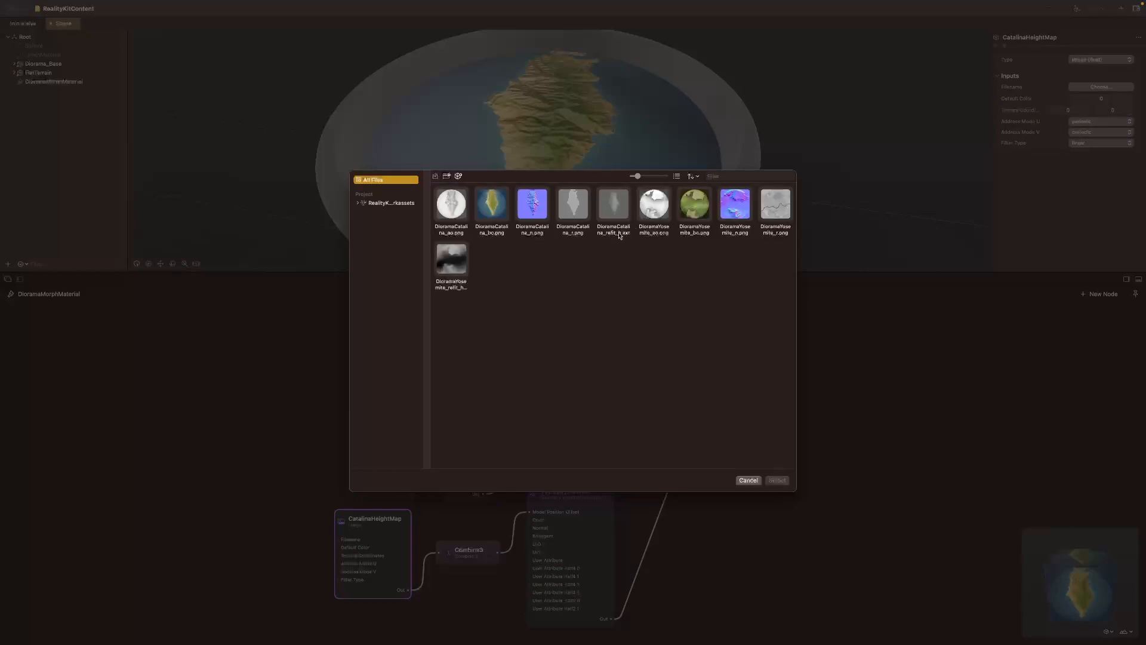
left_click(618, 207)
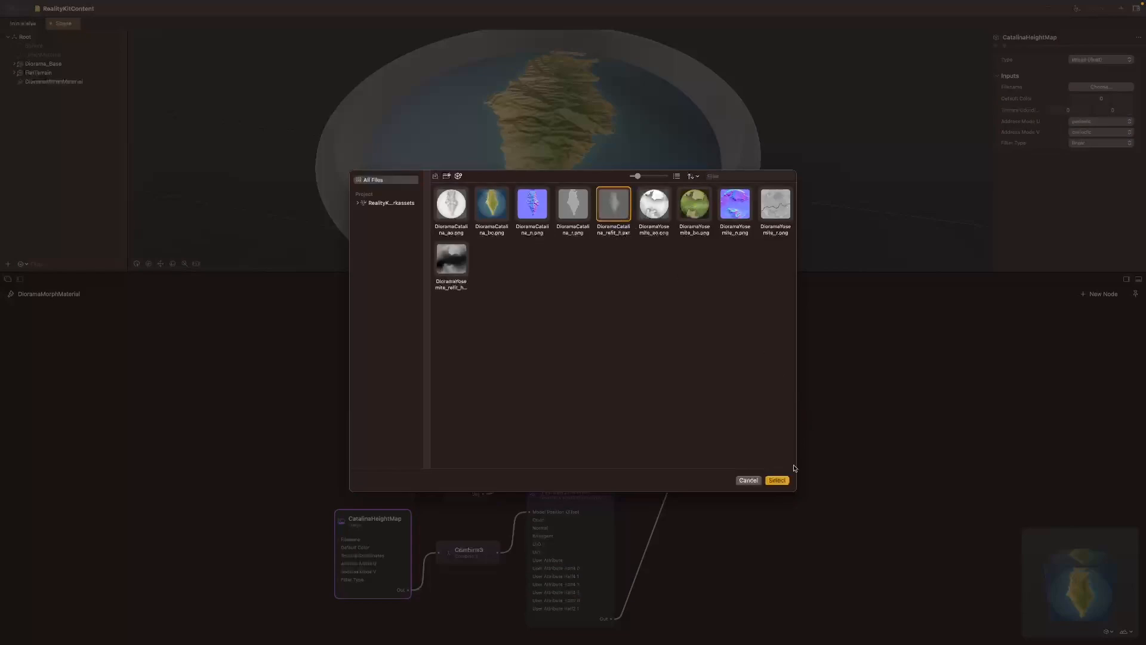
left_click(776, 481)
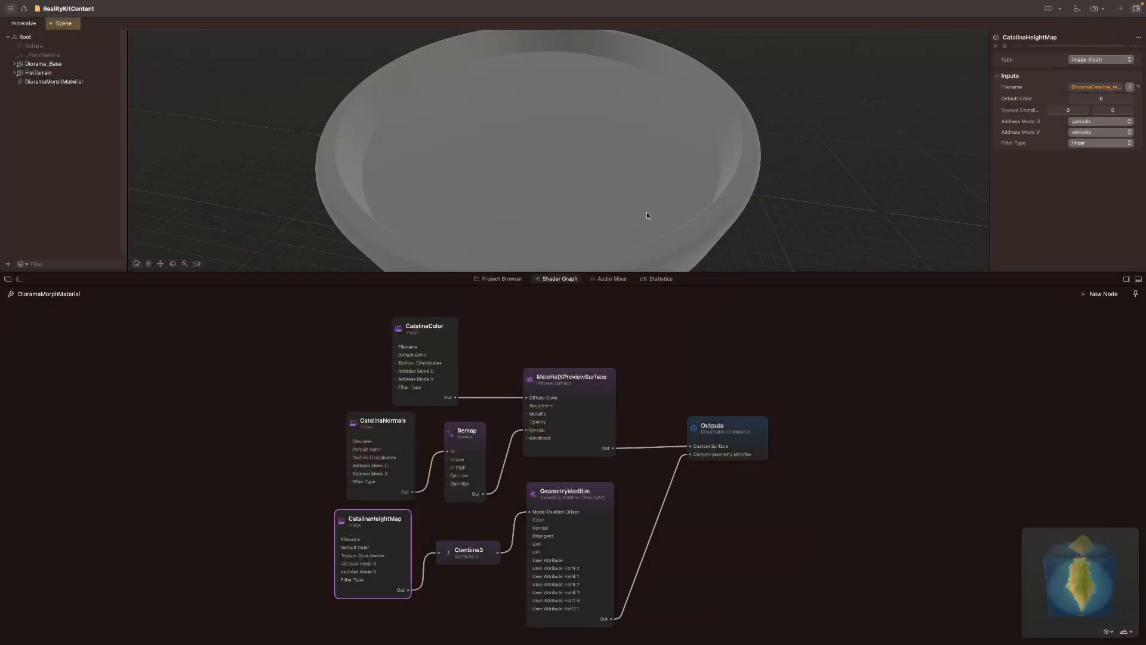
Step: Check the displaced terrain's relief from a lower angle and reopen the DioramaMorphMaterial graph
right_click(468, 142)
left_click(428, 142)
left_click_drag(428, 142, 430, 169)
left_click_drag(283, 171, 703, 192)
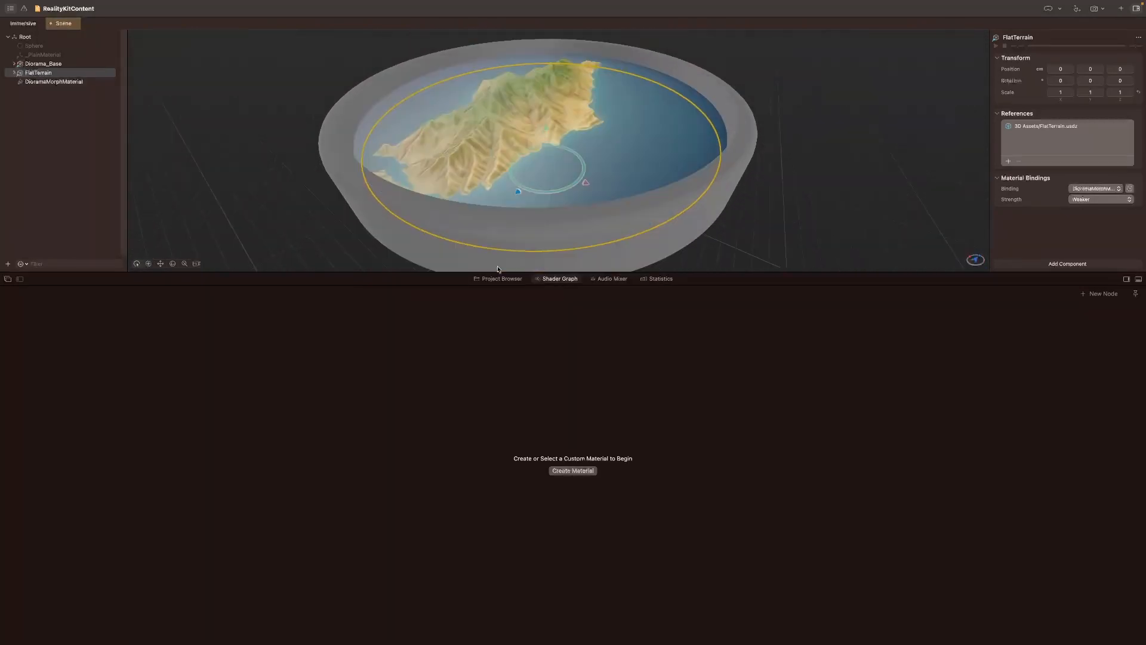
left_click(29, 82)
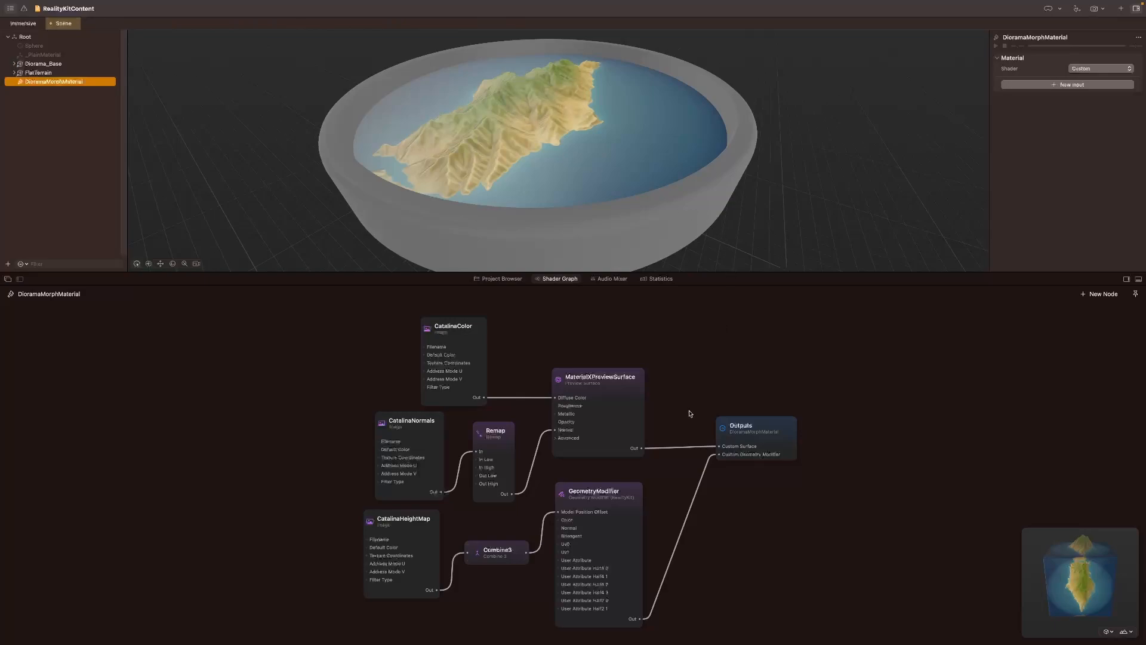
Step: Move the Outputs, MaterialXPreviewSurface and GeometryModifier nodes farther from the Catalina image nodes to make room in the graph
left_click_drag(754, 425, 1066, 385)
left_click_drag(606, 390, 947, 343)
left_click(603, 503)
left_click_drag(610, 494, 951, 489)
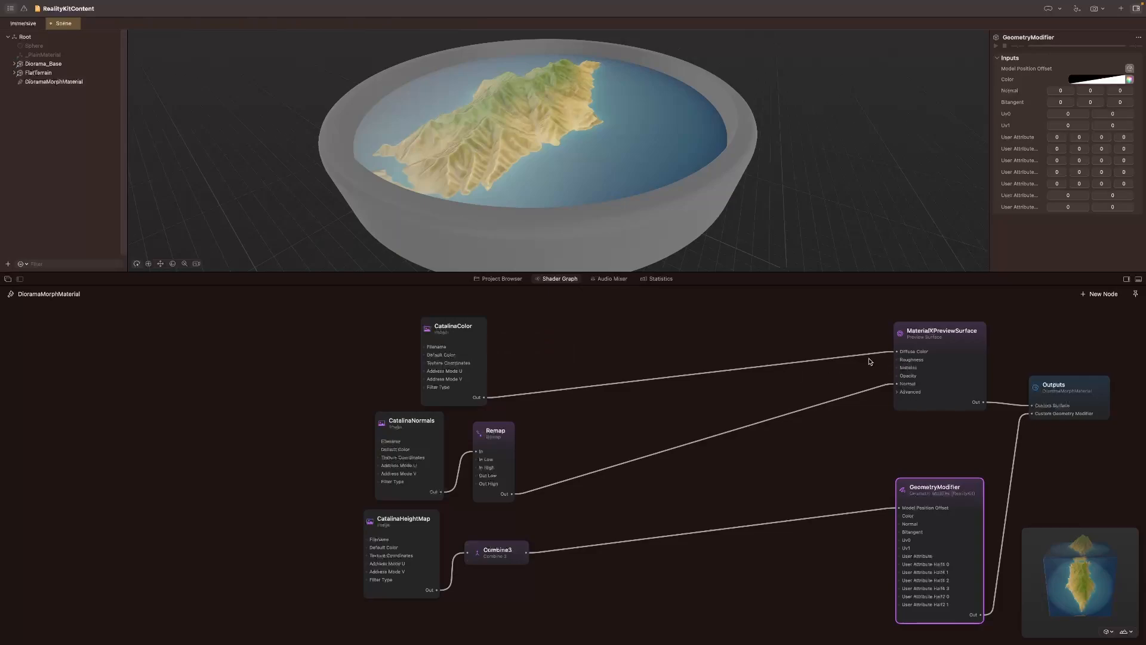
Step: Add a Mix node above the link to MaterialXPreviewSurface and connect its output to the Diffuse Color input
double_click(701, 317)
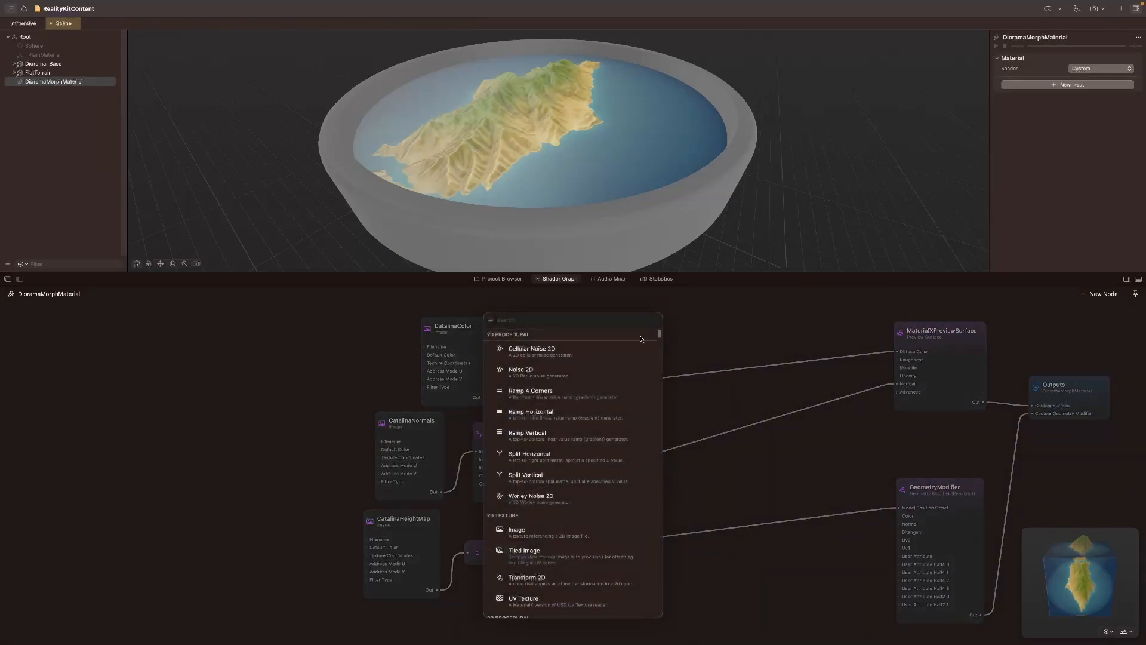
left_click(783, 310)
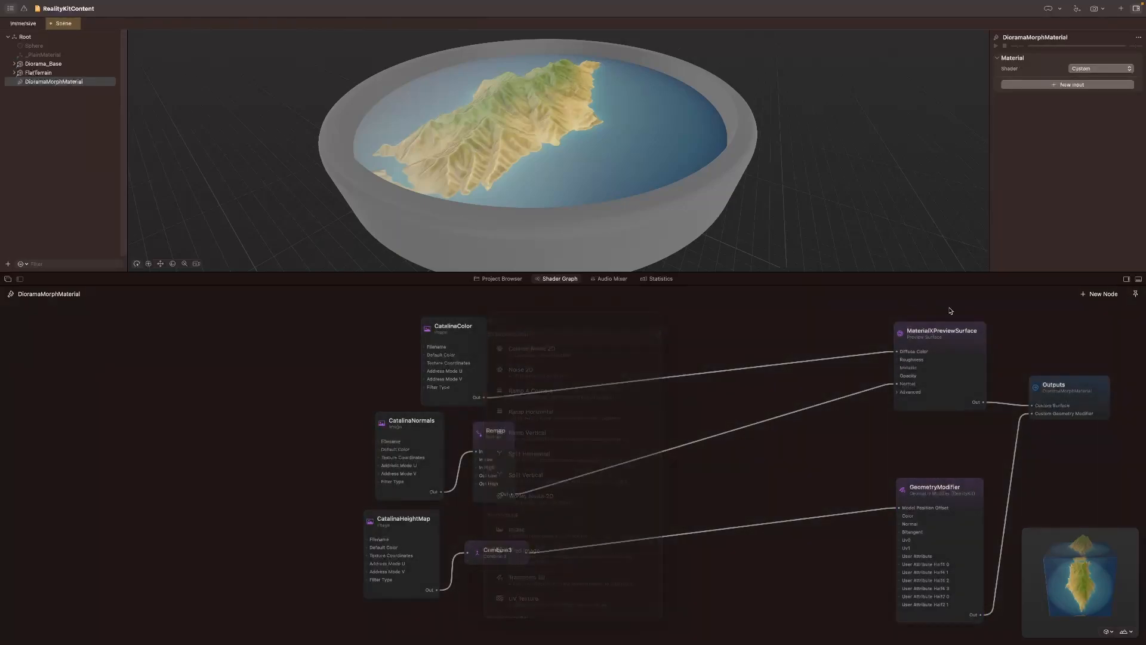
left_click(1095, 295)
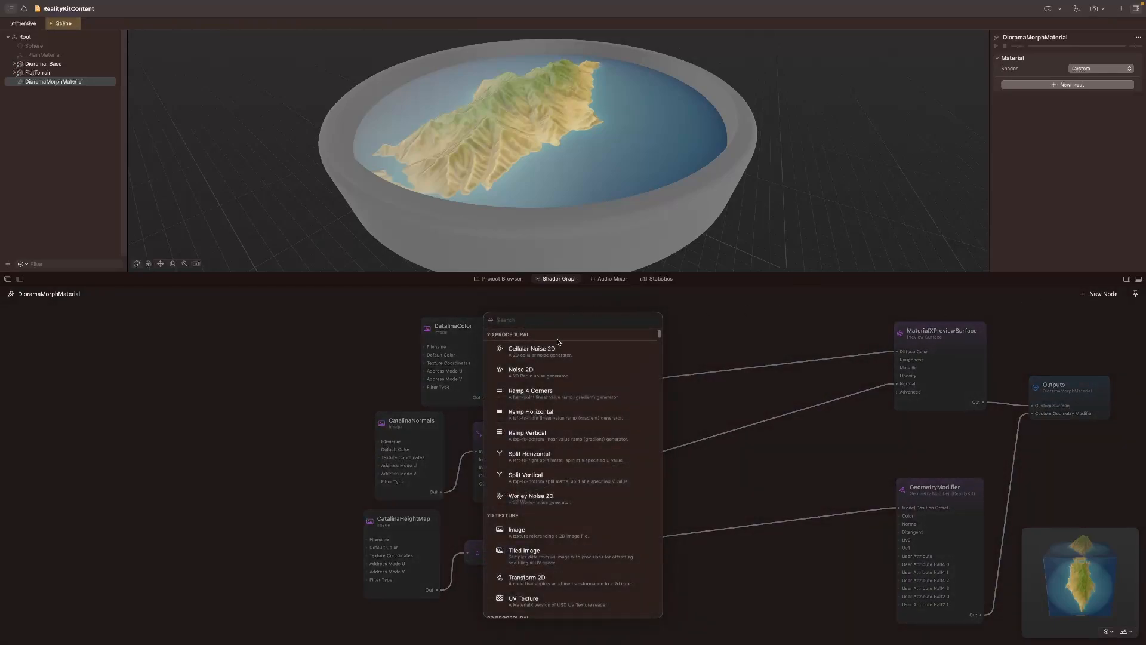
type("Mix")
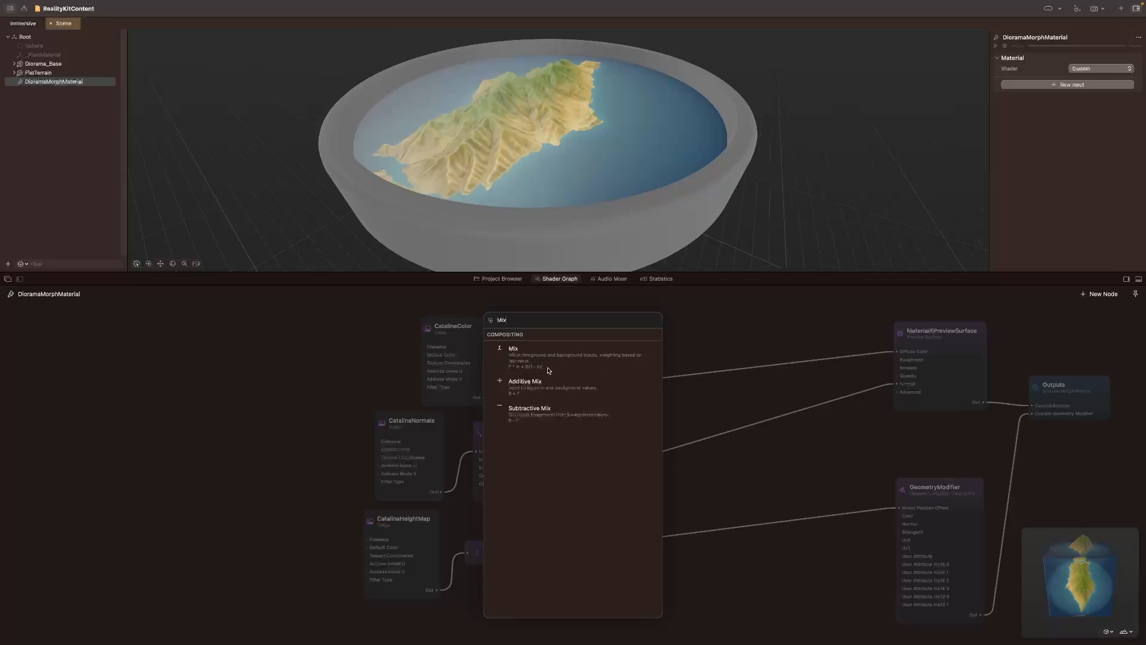
left_click(528, 359)
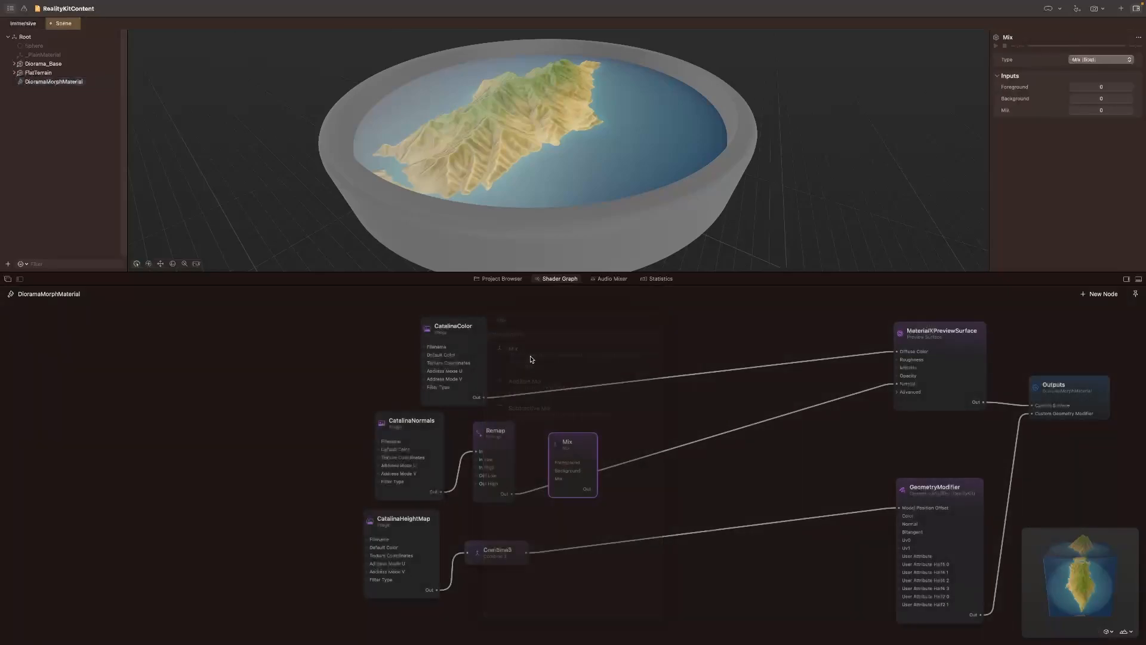
left_click_drag(584, 447, 761, 313)
left_click_drag(492, 397, 772, 355)
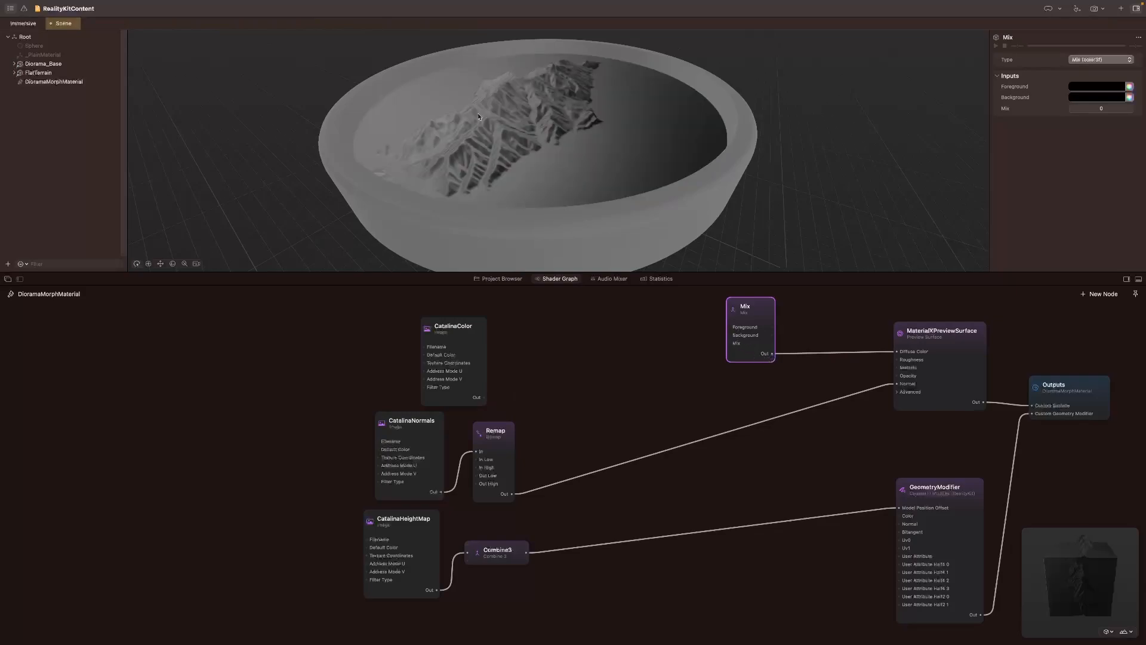
Step: Connect CatalinaColor's output to the Mix node's Foreground input and place the two nodes side by side
left_click_drag(731, 328, 485, 405)
left_click_drag(454, 327, 618, 298)
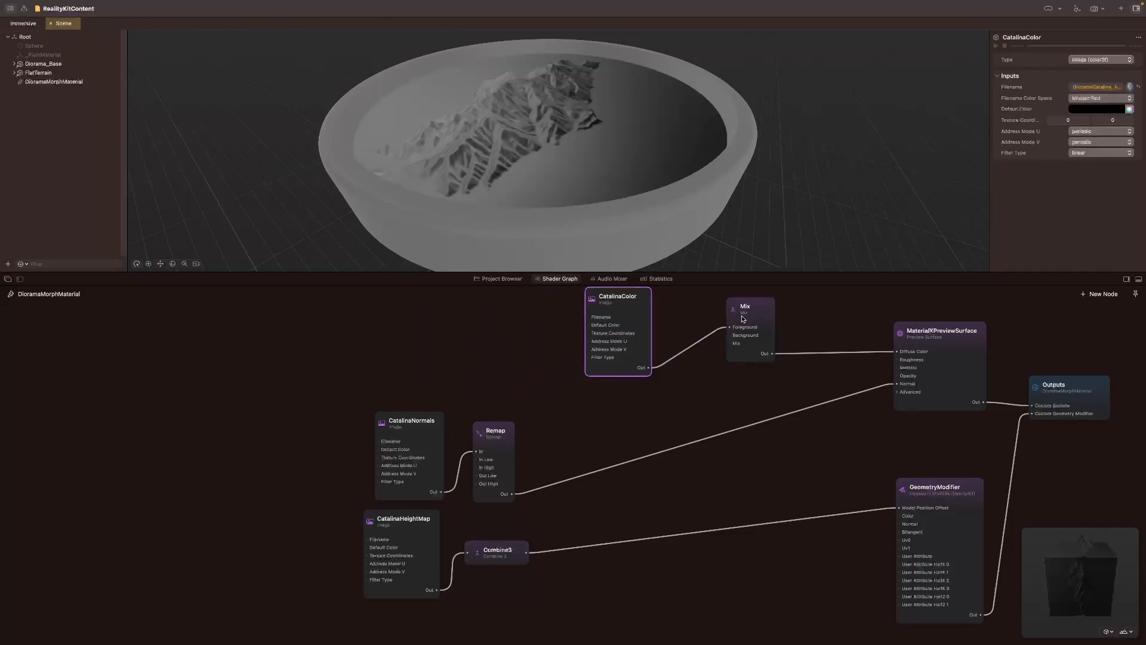
left_click_drag(743, 319, 708, 360)
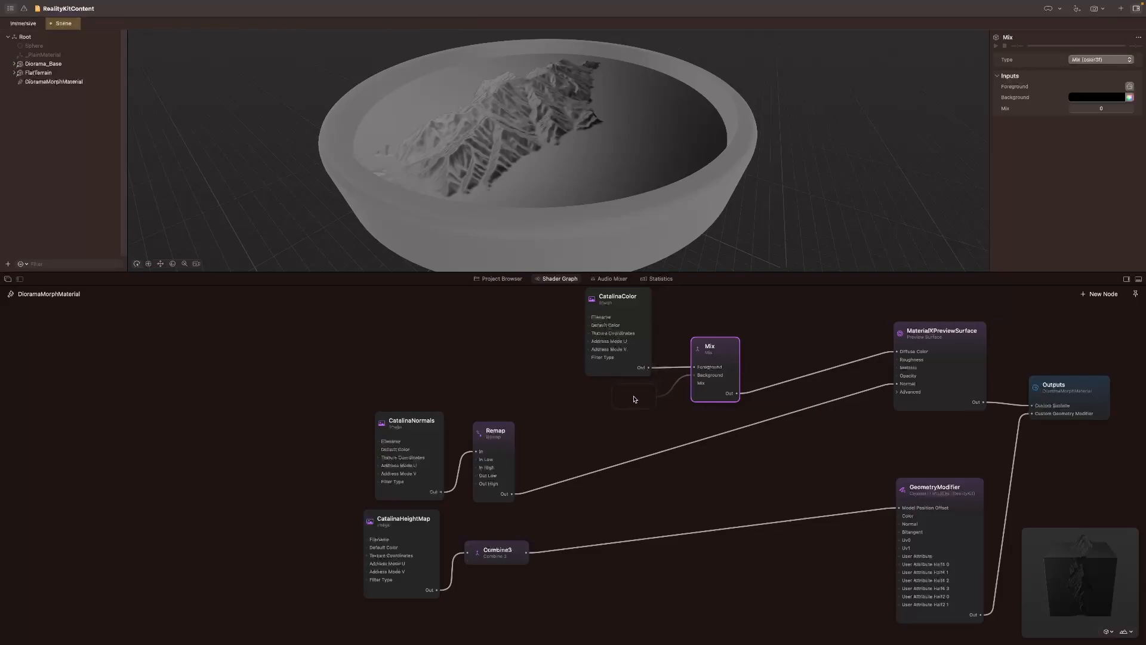
Step: Add an Image node named YosemiteColor feeding the Mix node's Background input and place it below CatalinaColor
double_click(621, 404)
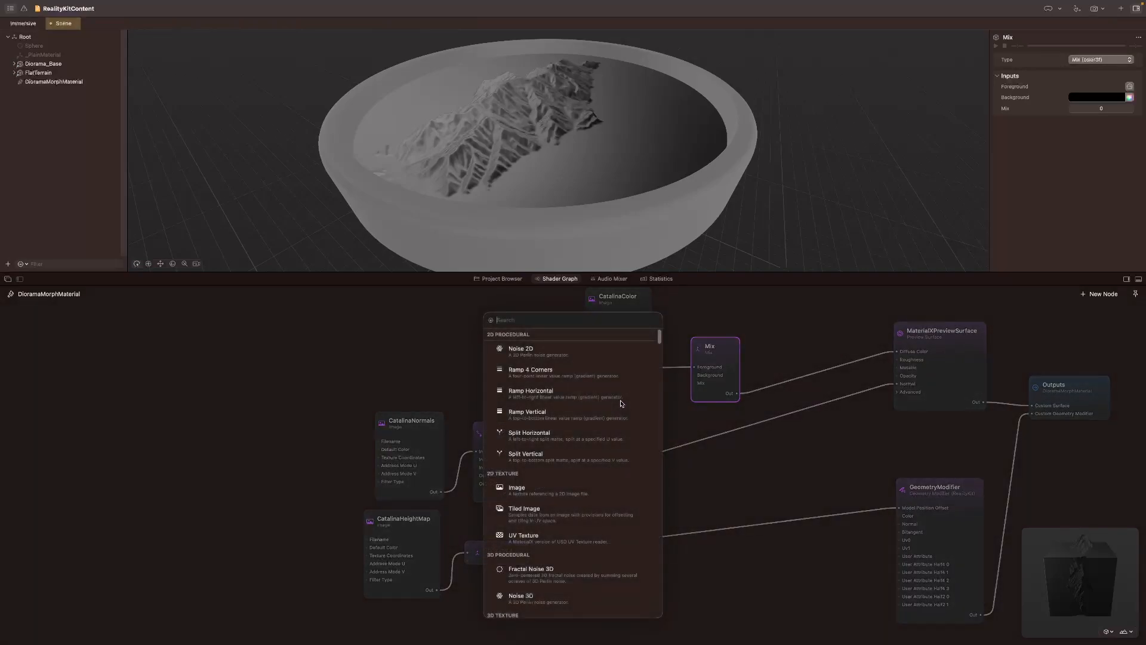
type("image")
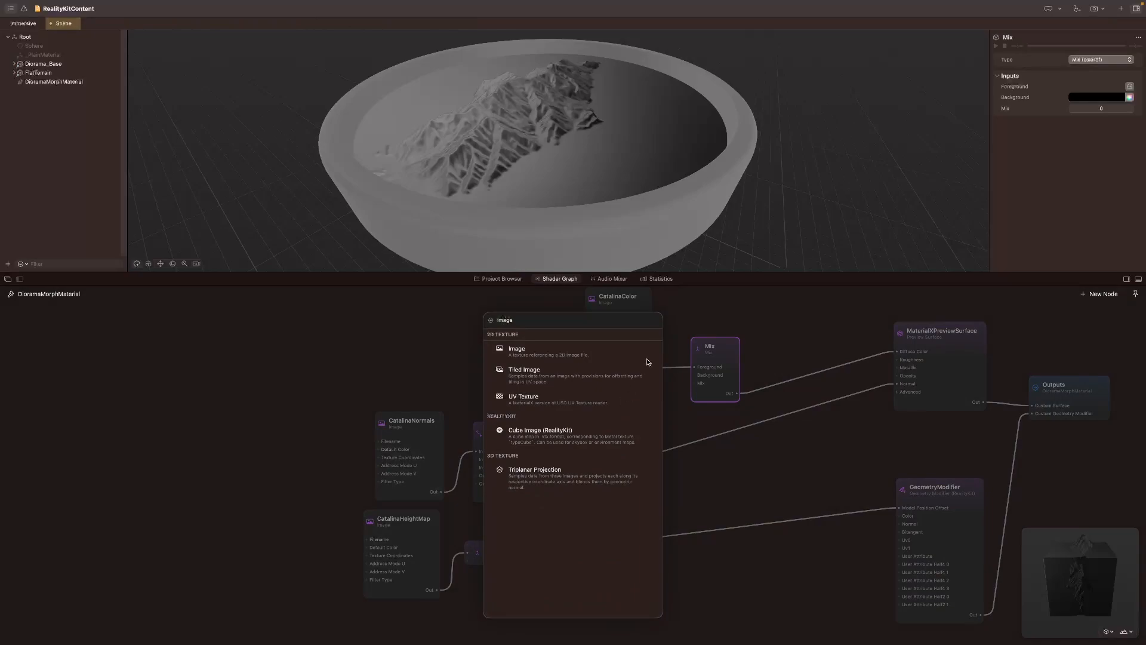
key("Return")
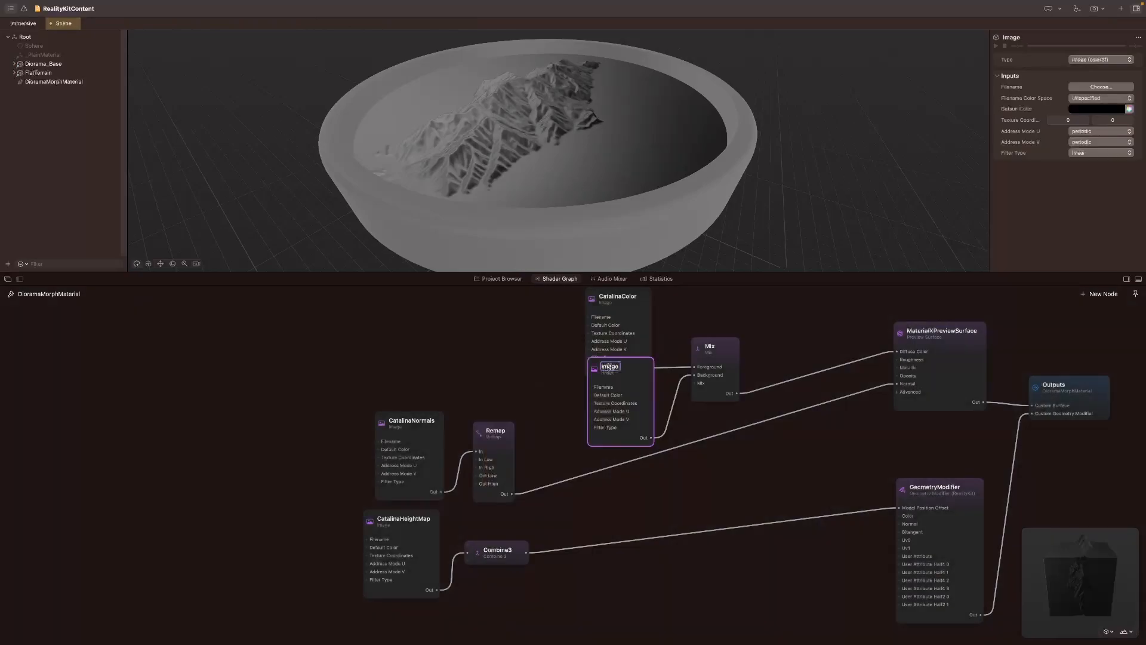
type("YosemiteColor")
key("Return")
left_click_drag(633, 373, 629, 395)
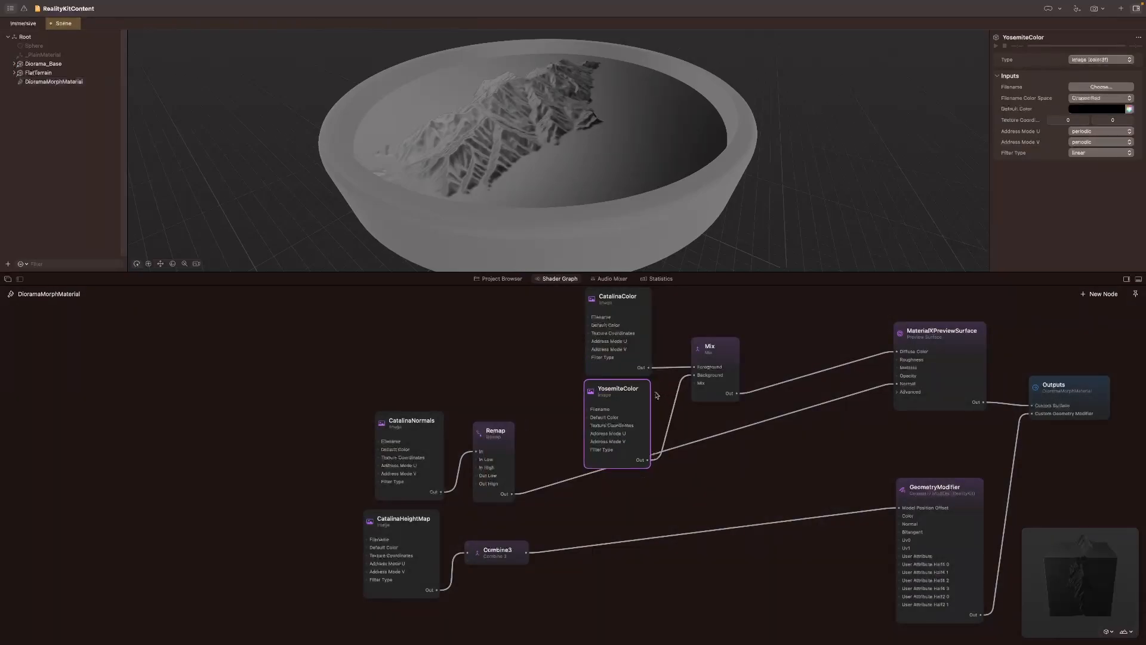
Step: Assign DioramaYosemite_bc.png as the image file of the YosemiteColor node
left_click(1092, 87)
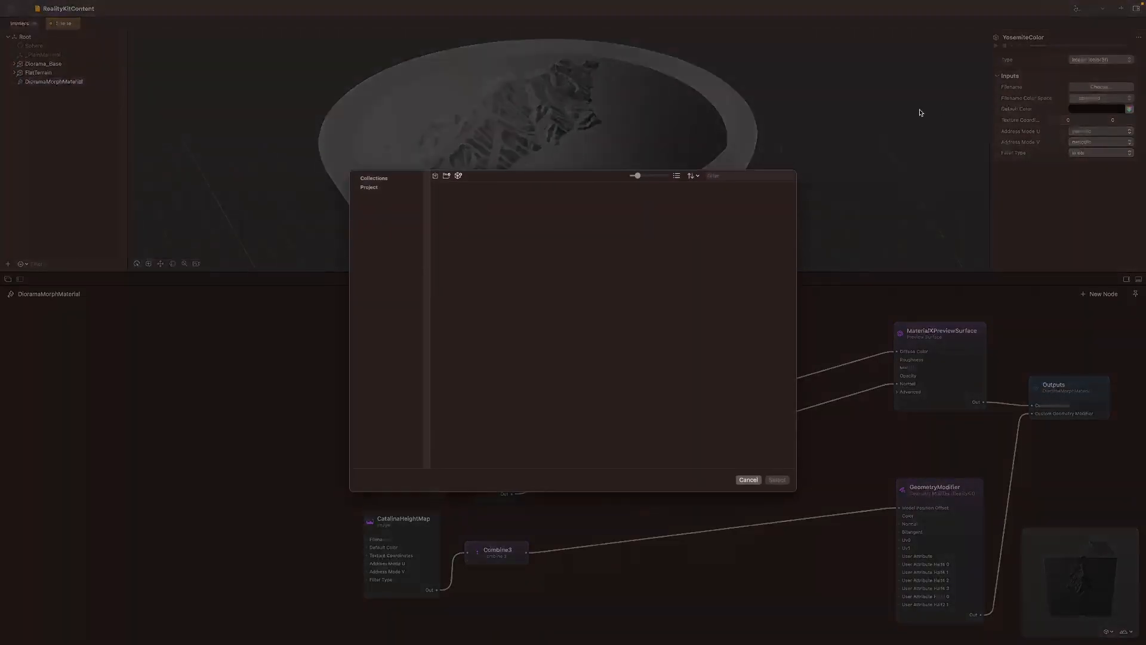
left_click(378, 179)
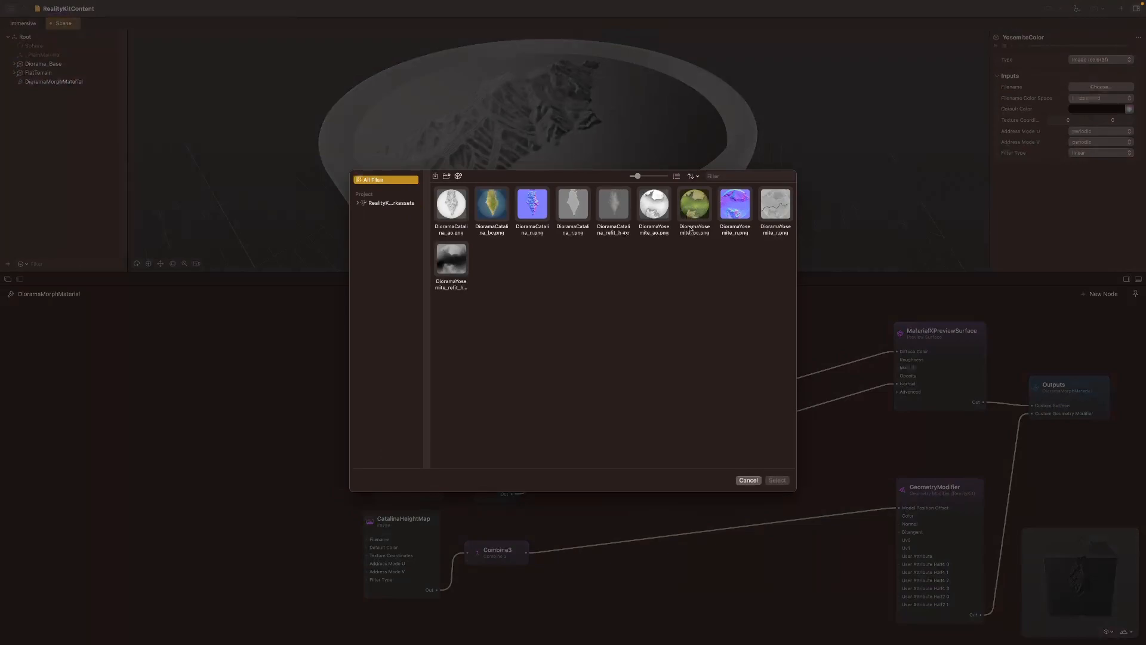
left_click(699, 209)
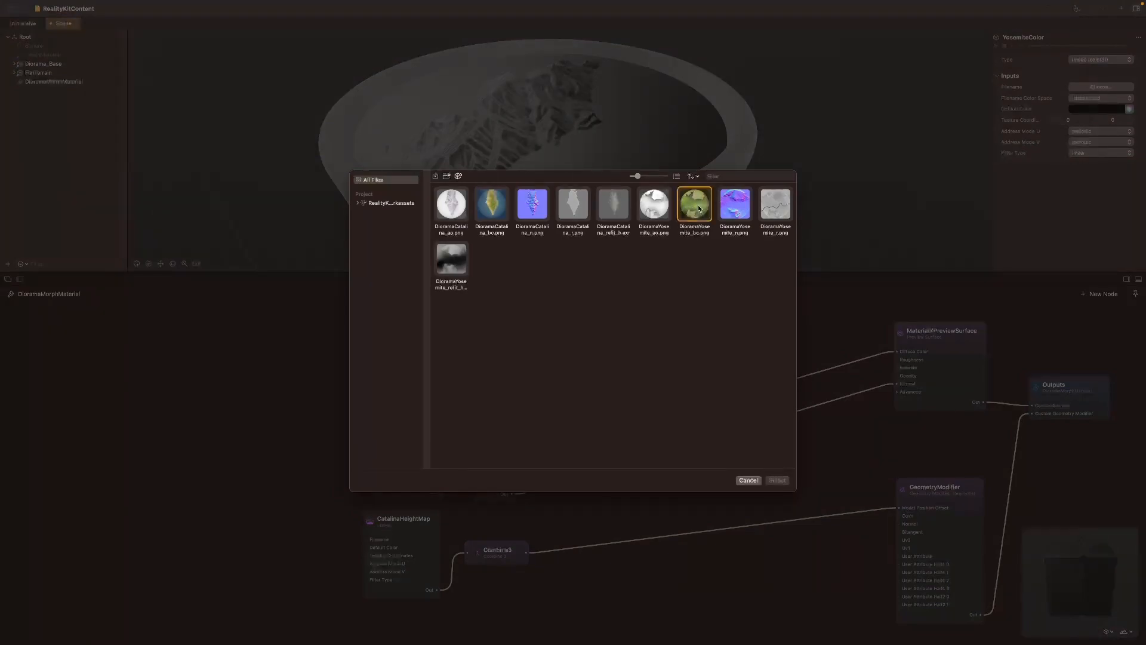
left_click(776, 481)
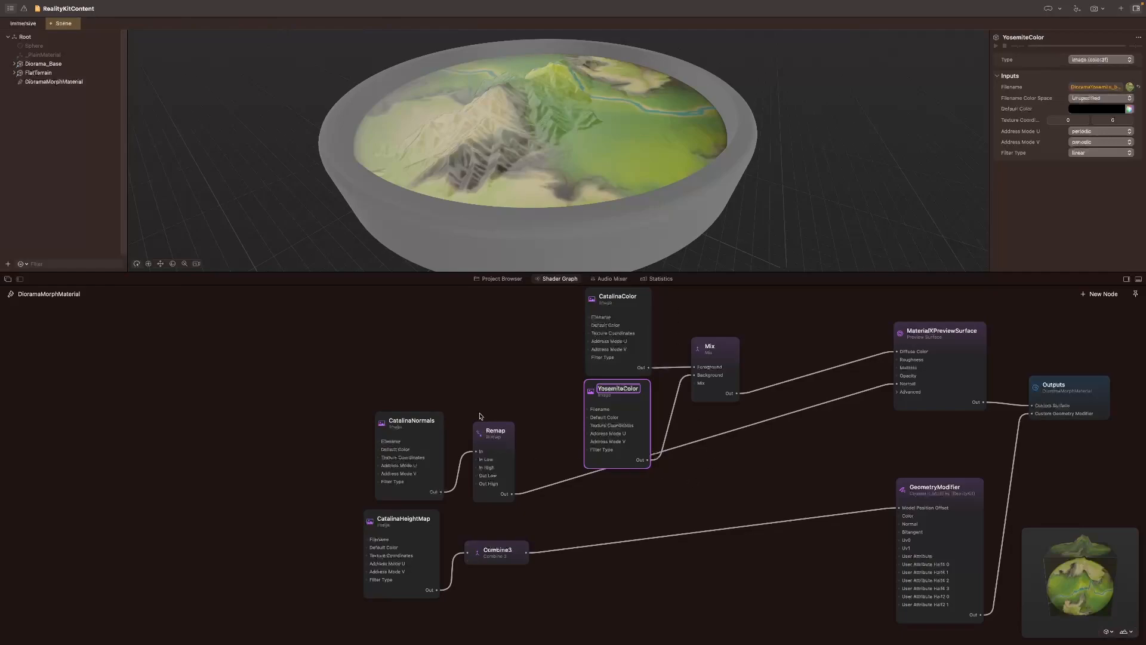
Step: Move the Remap node beside MaterialXPreviewSurface and add a second Mix node below the first one
left_click_drag(513, 432, 858, 406)
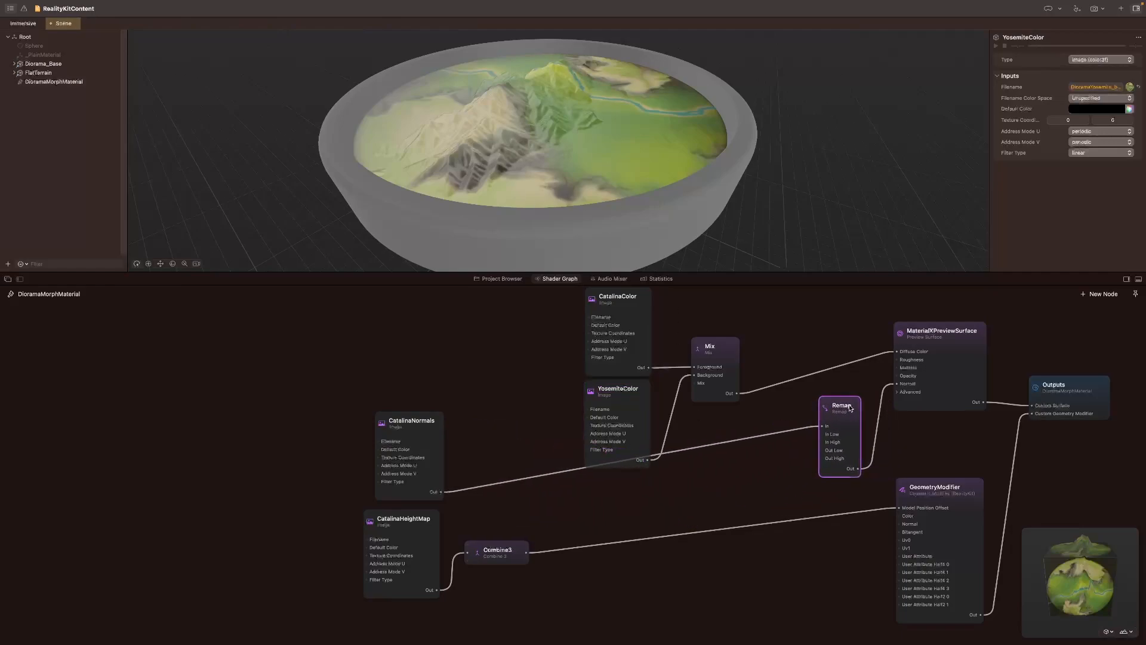
double_click(734, 481)
type("Mix")
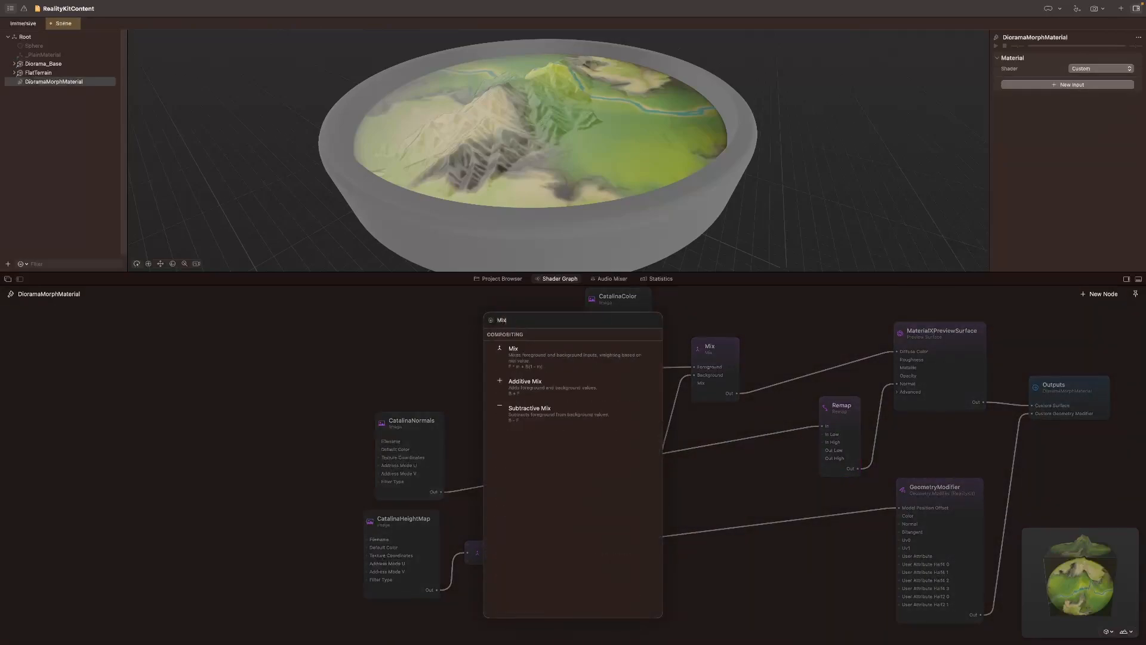
left_click(558, 361)
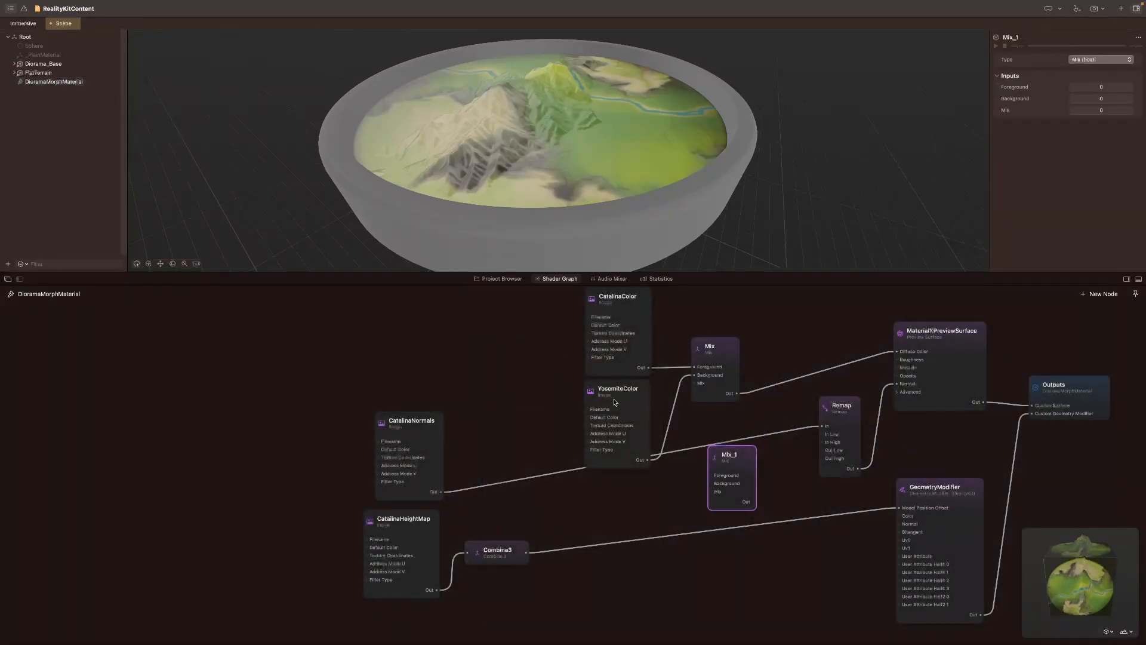
left_click_drag(732, 457, 727, 434)
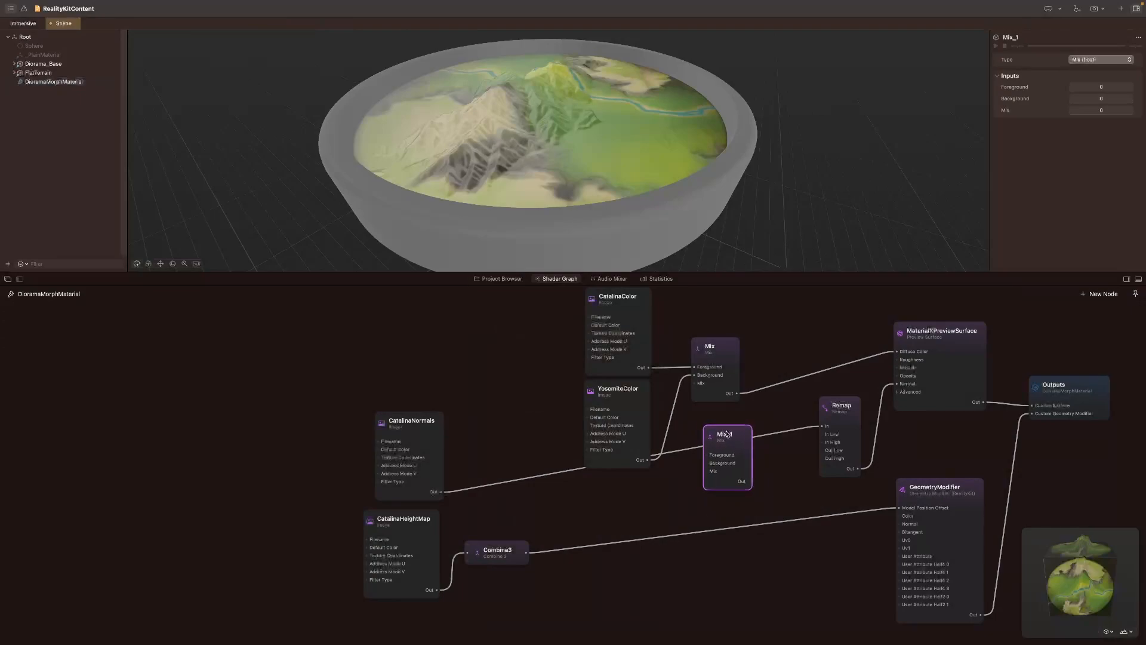
Step: Rename the colour-blending Mix node as MixColors and the new Mix node as MixNormals
double_click(710, 345)
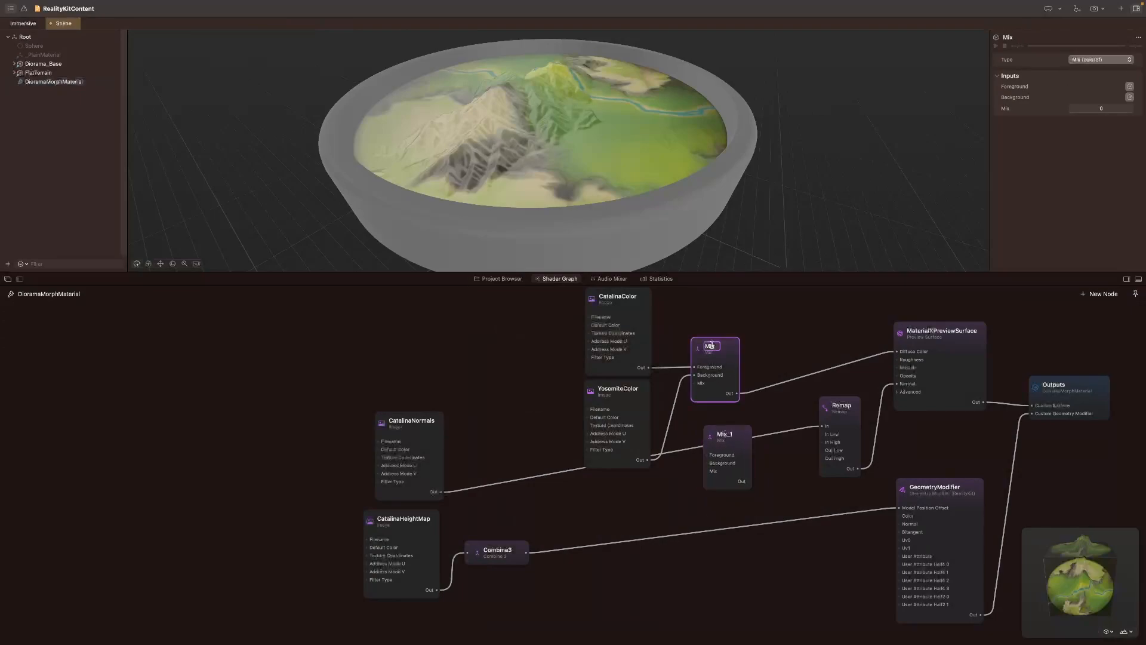
type("Colors")
key("Return")
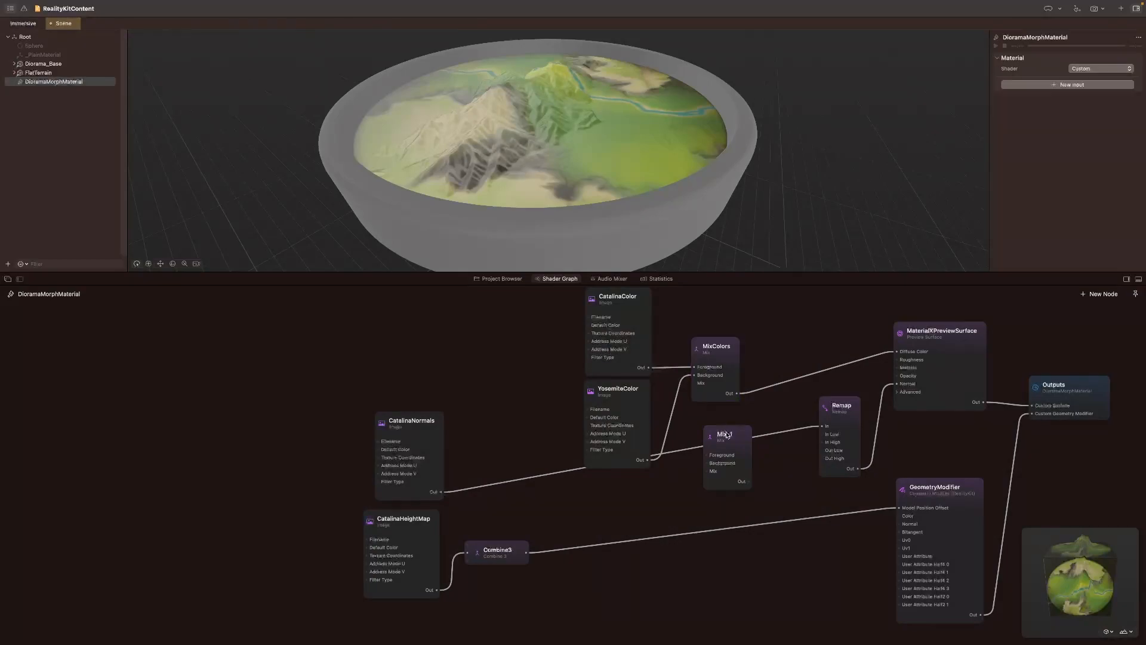
double_click(725, 434)
type("MixNormals")
key("Return")
Step: Connect MixNormals' output to the Remap node's In and CatalinaNormals' output to MixNormals' Foreground
left_click(749, 577)
left_click_drag(451, 495, 751, 486)
left_click(750, 483)
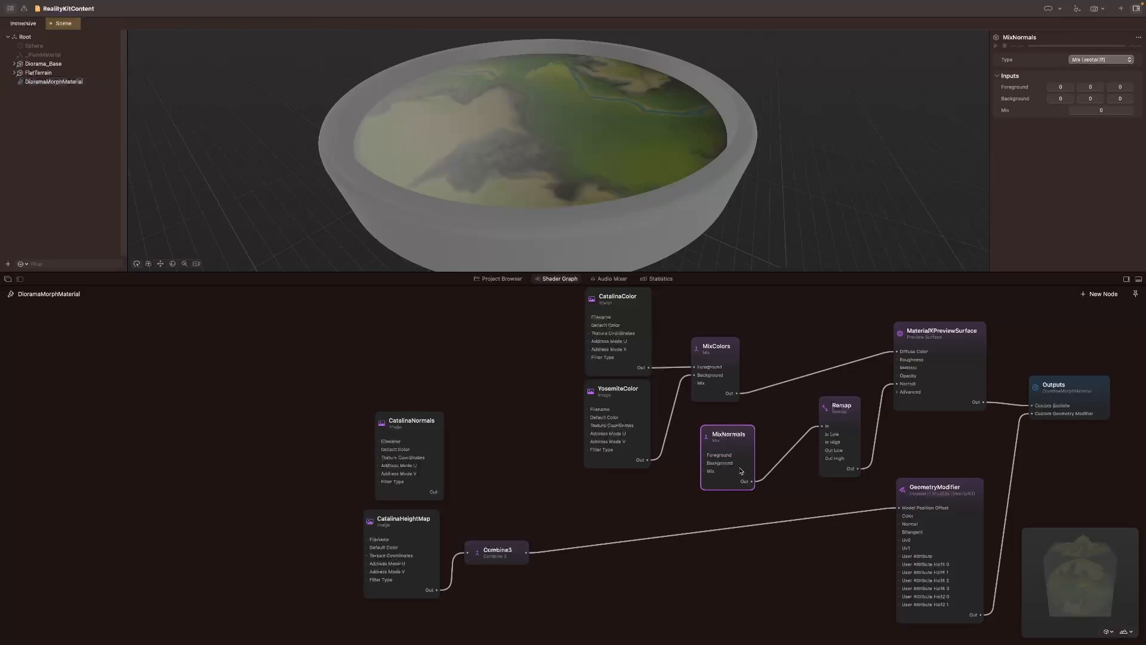
left_click_drag(704, 457, 441, 492)
Step: Rearrange the YosemiteColor and CatalinaNormals nodes and add an Image node feeding the MixNormals Background input
left_click_drag(615, 388, 542, 315)
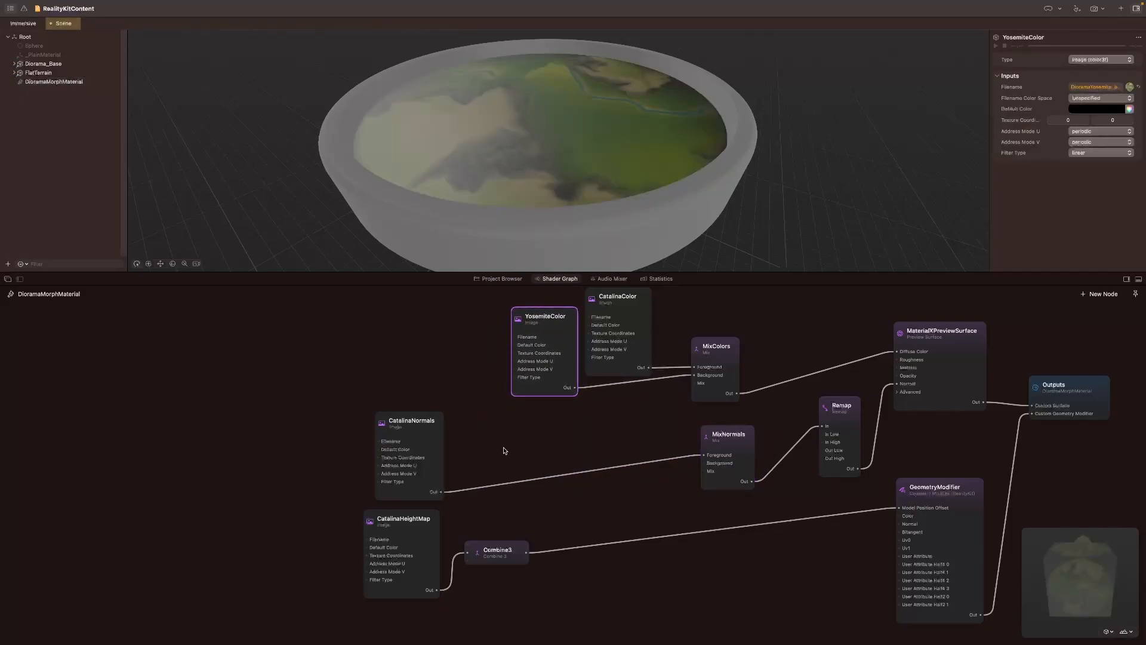
left_click_drag(421, 421, 476, 341)
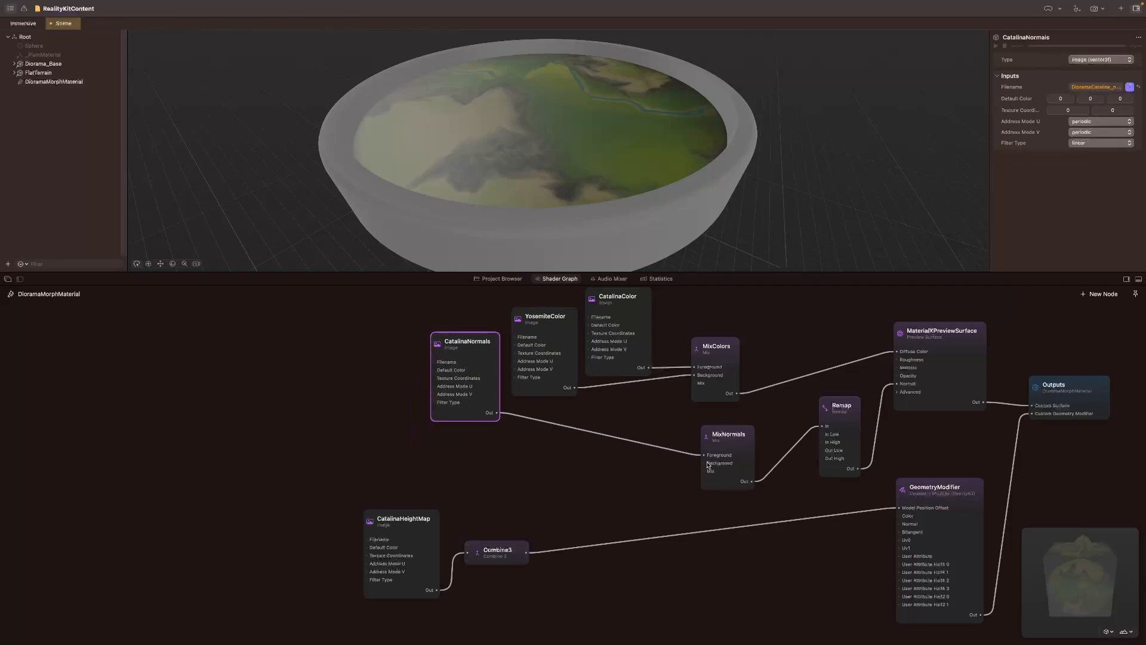
left_click_drag(706, 466, 468, 455)
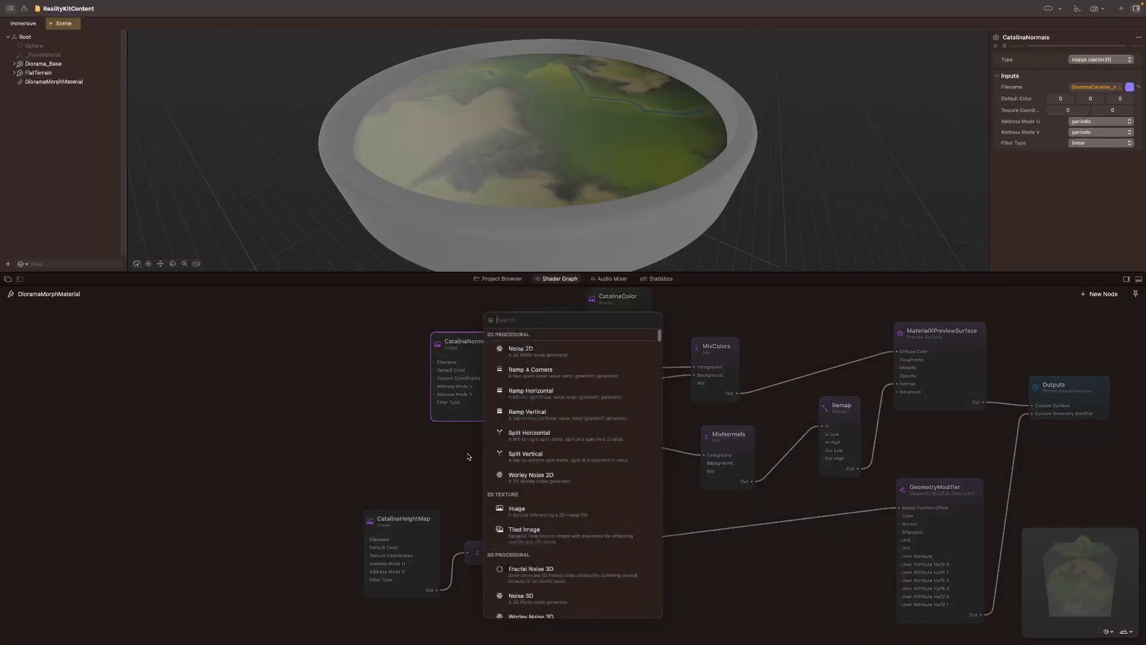
type("Image")
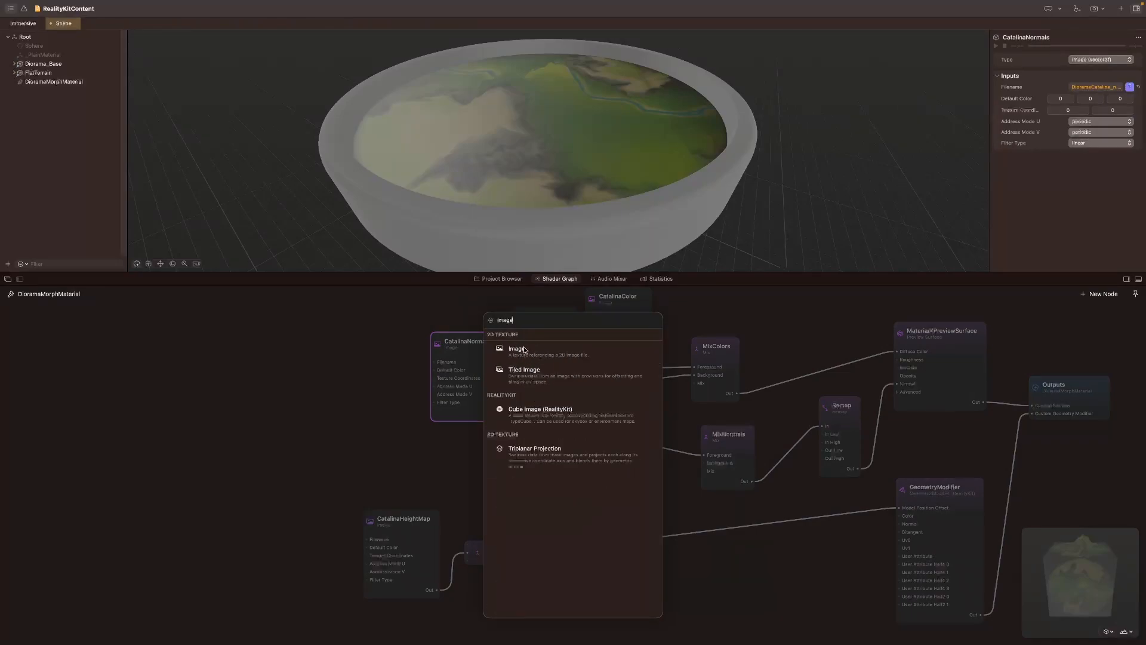
left_click(525, 357)
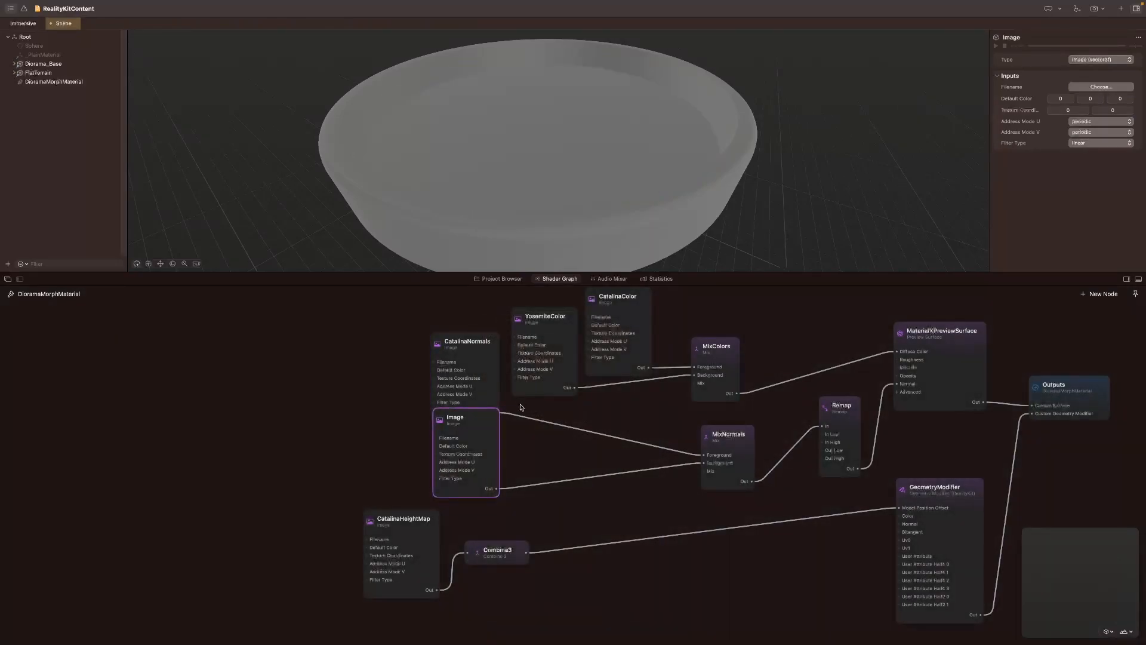
Step: Place the new Image node below CatalinaNormals and rename it as YosemiteNormals
left_click_drag(456, 416, 453, 433)
double_click(453, 433)
type("YosemiteNormals")
left_click(539, 451)
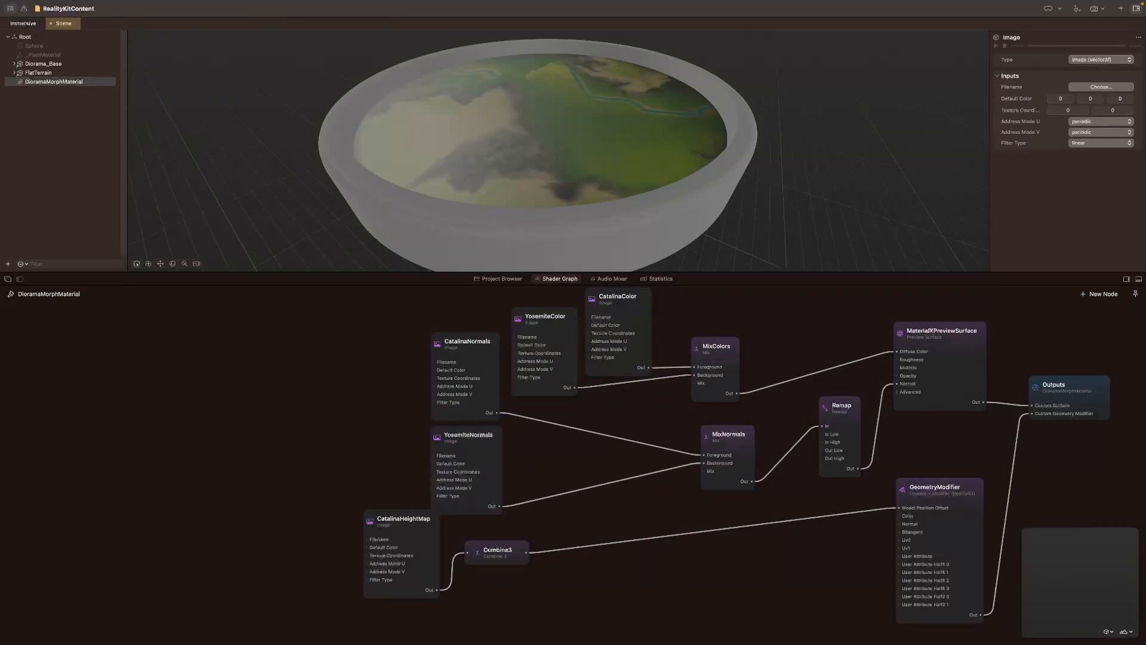
Step: Assign DioramaYosemite_n.png as the image file of the YosemiteNormals node
left_click(482, 437)
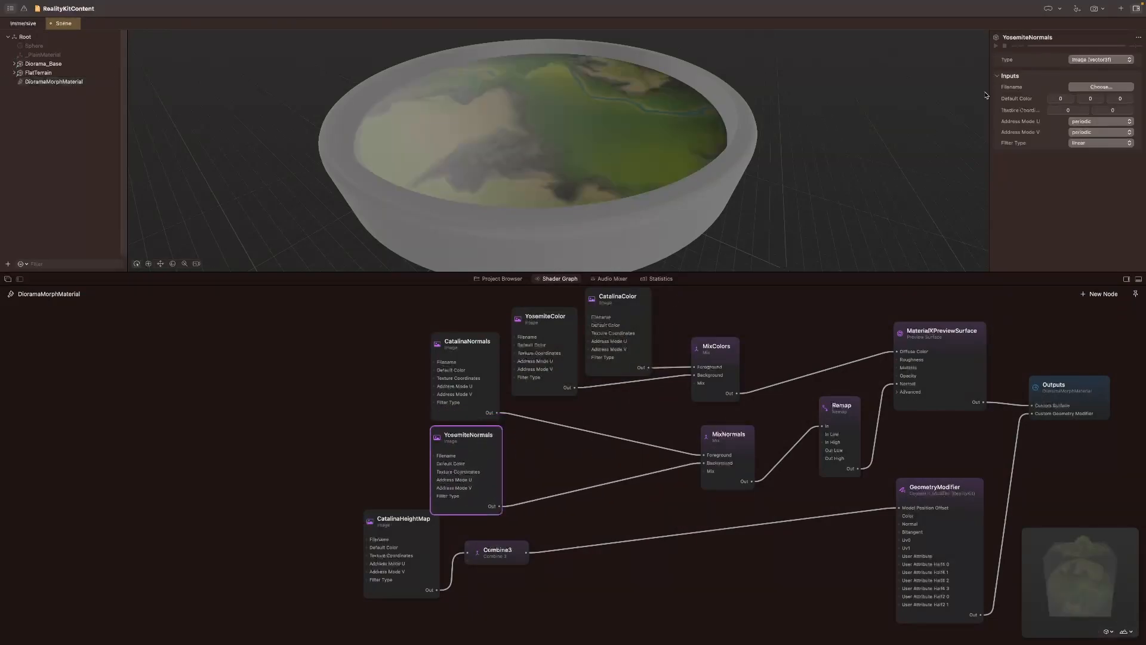
left_click(1101, 87)
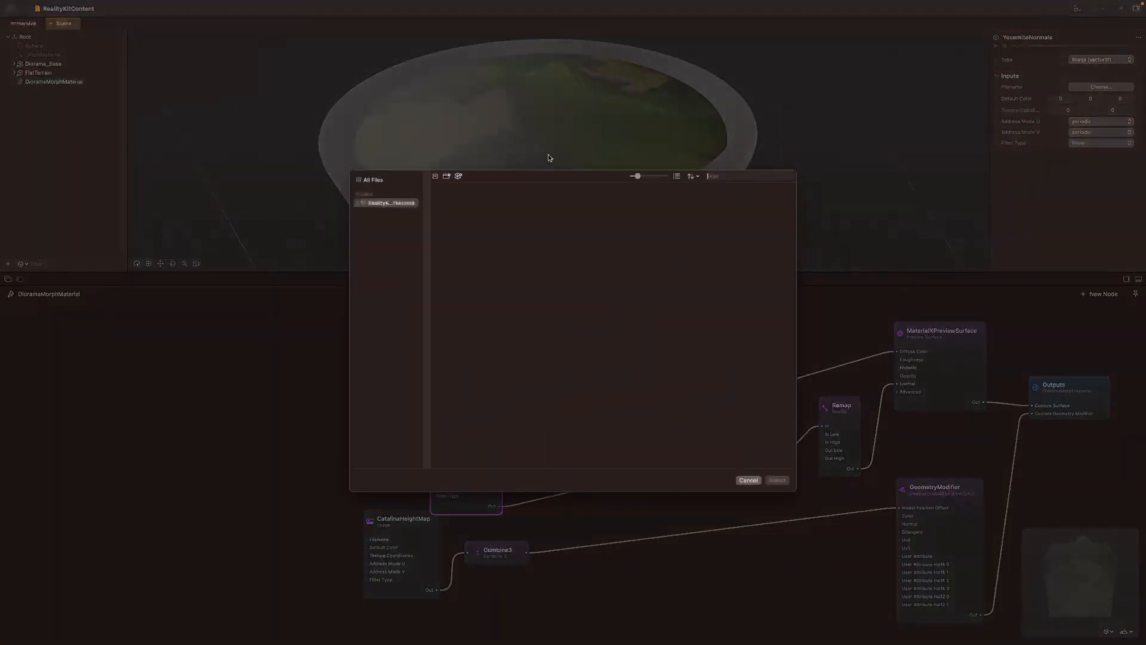
left_click(375, 180)
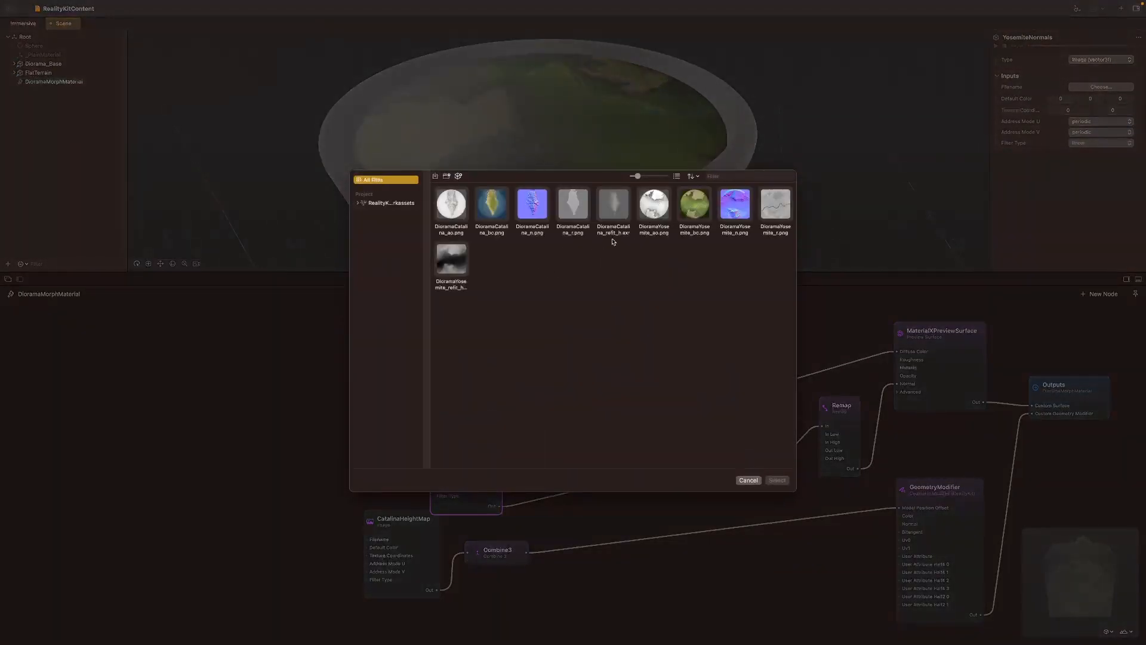
left_click(738, 231)
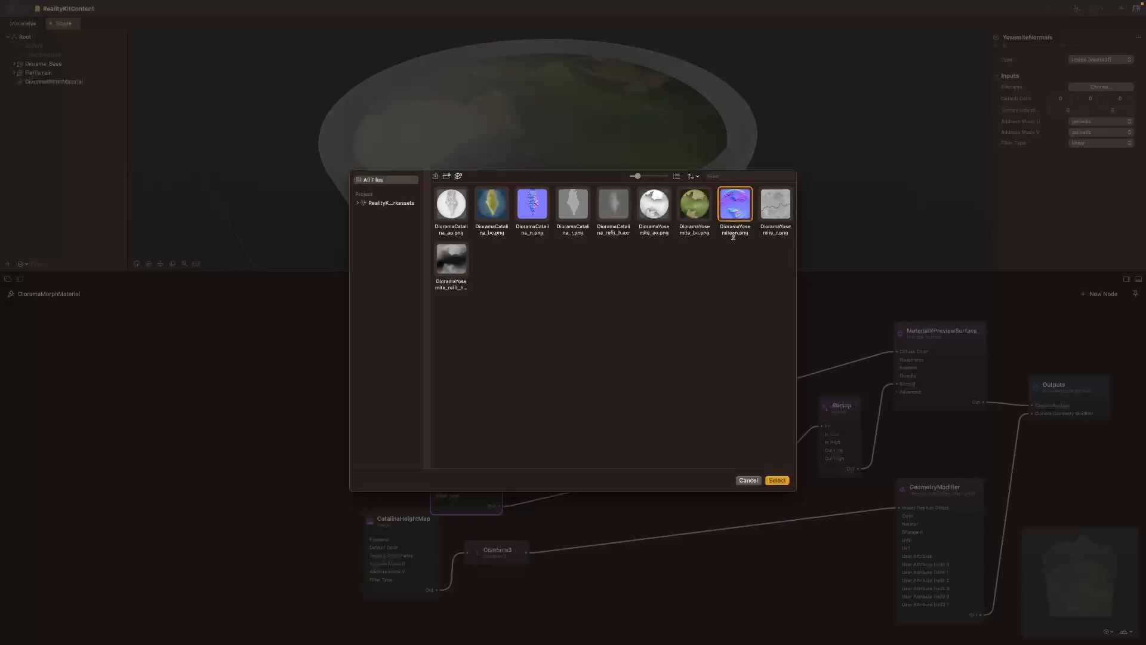
left_click(784, 479)
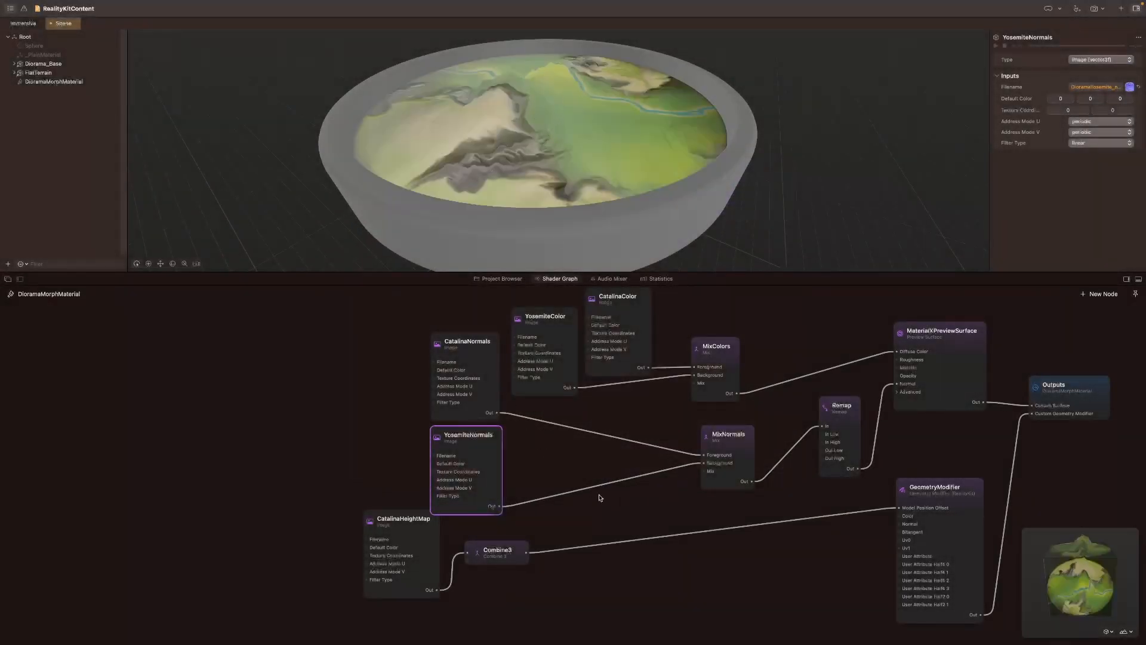
Step: Move Combine3 next to GeometryModifier, then add a Mix node below MixNormals and rename it as MixHeightMap
left_click_drag(508, 549, 850, 545)
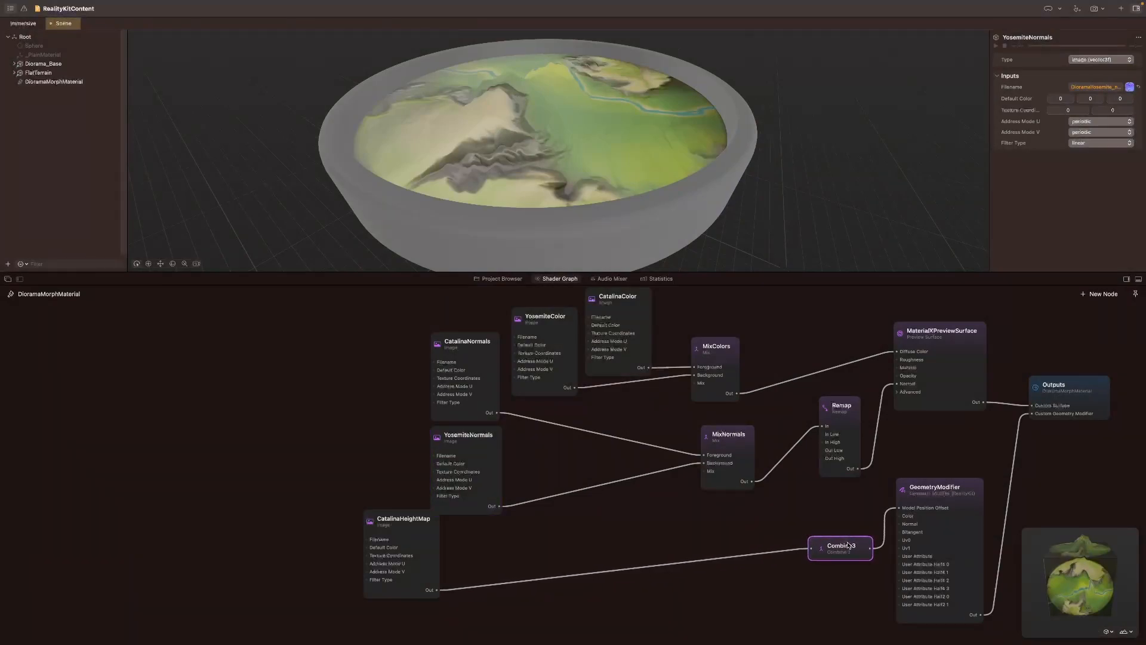
double_click(703, 531)
type("mix")
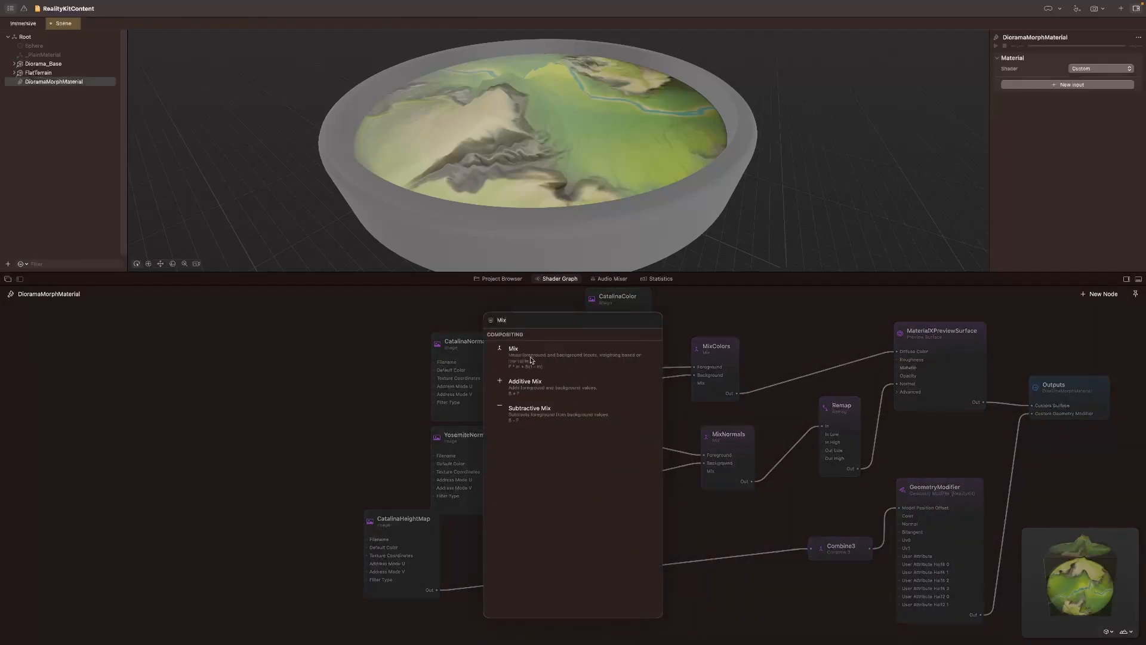
left_click(568, 376)
double_click(696, 504)
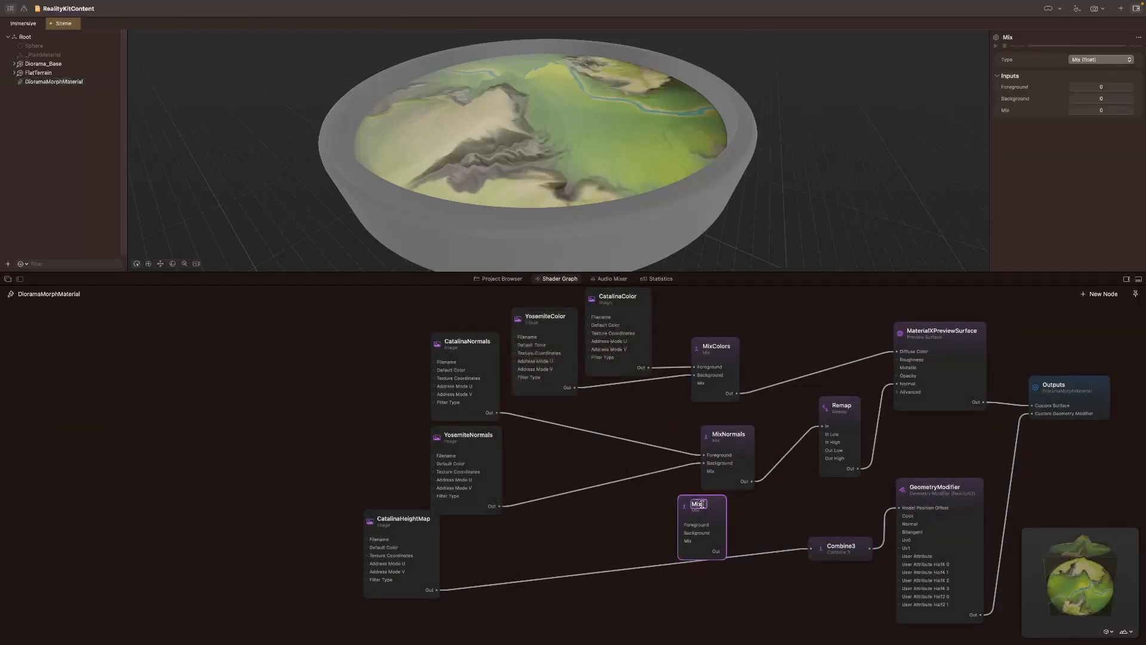
type("MixHeightMap")
key("Return")
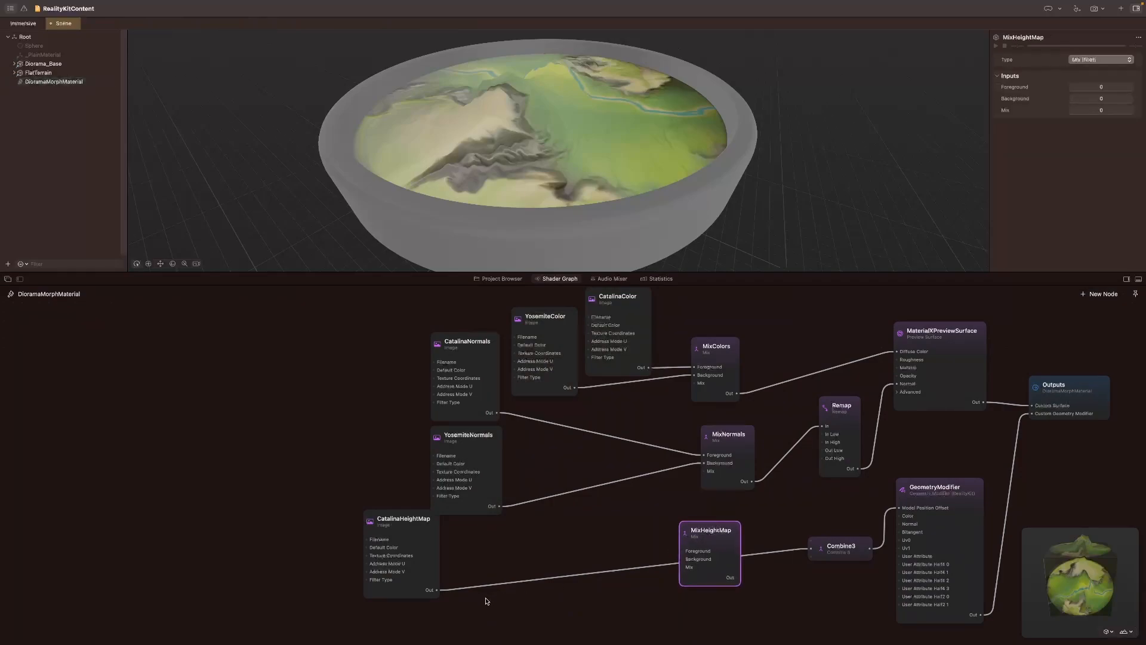
Step: Connect MixHeightMap's output to Combine3, and link the CatalinaHeightMap node, moved closer, to MixHeightMap's Foreground
left_click_drag(445, 591, 737, 577)
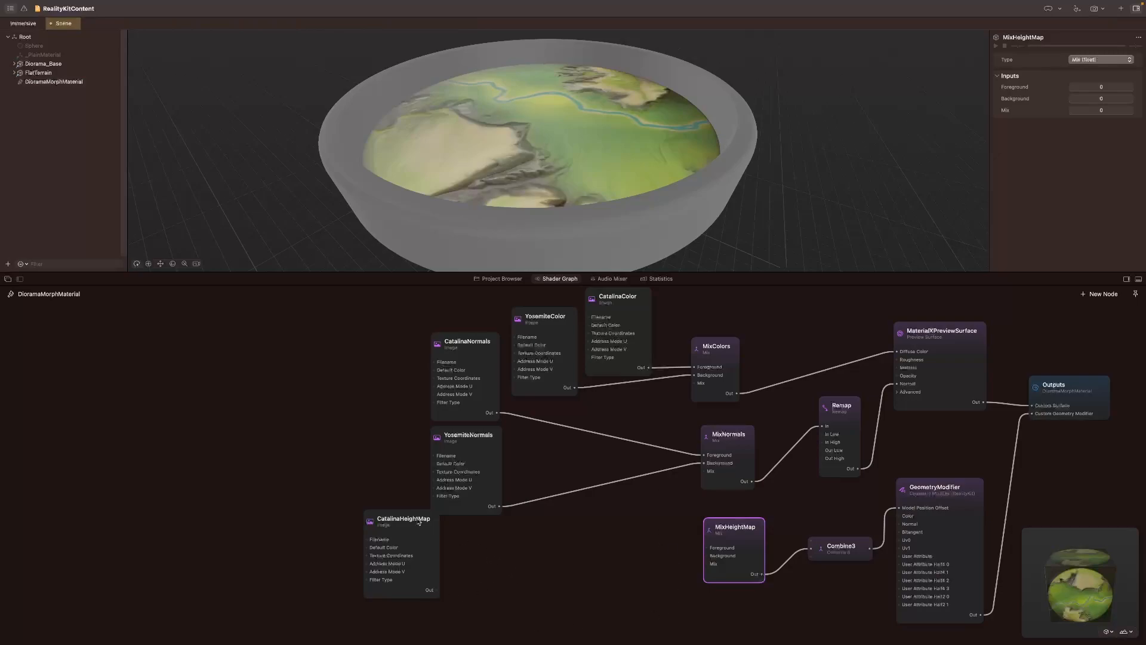
left_click_drag(407, 520, 557, 520)
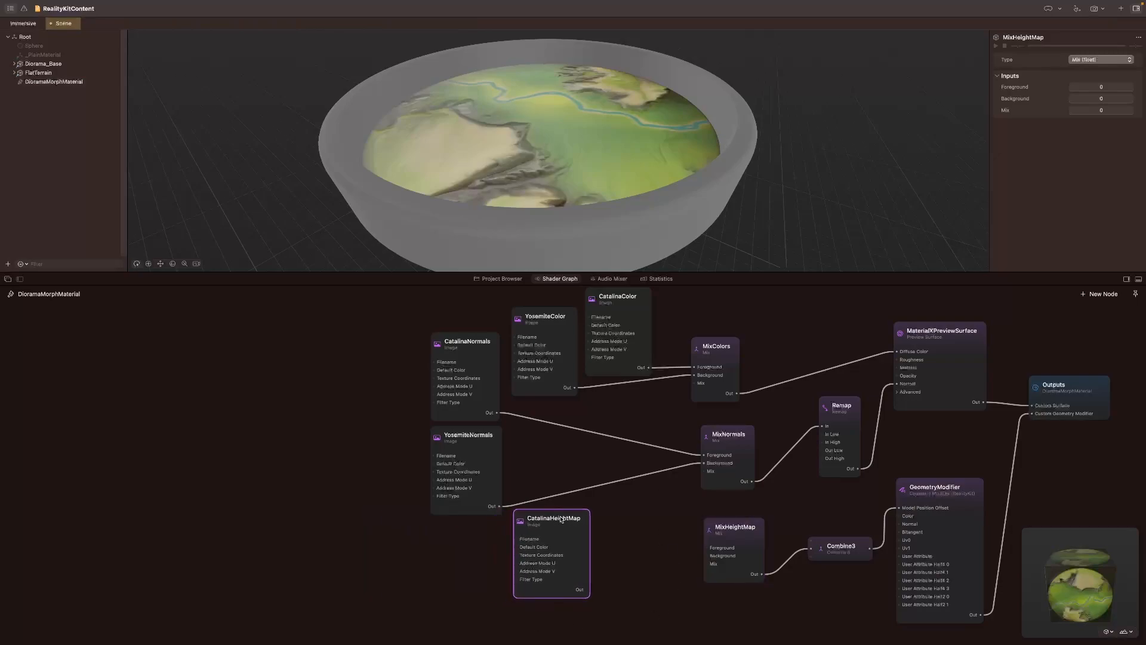
left_click_drag(706, 550, 587, 593)
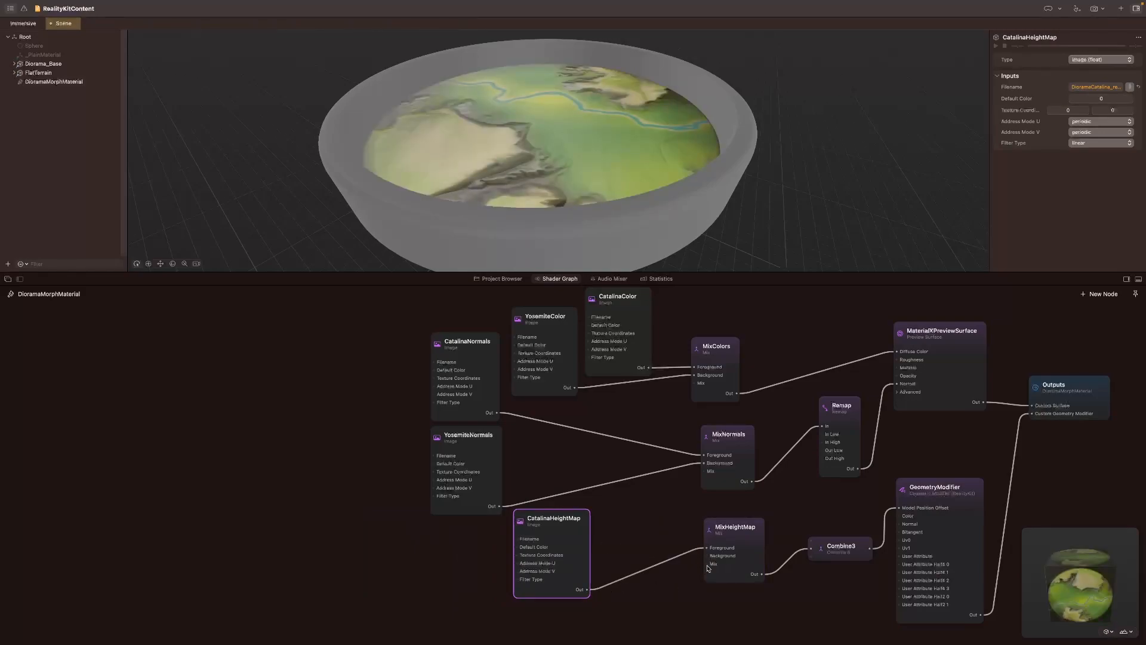
Step: Add an Image node feeding MixHeightMap's Mix input and rename it as YosemiteHeightmap
double_click(506, 632)
type("Image")
key("Return")
type("Yosemite")
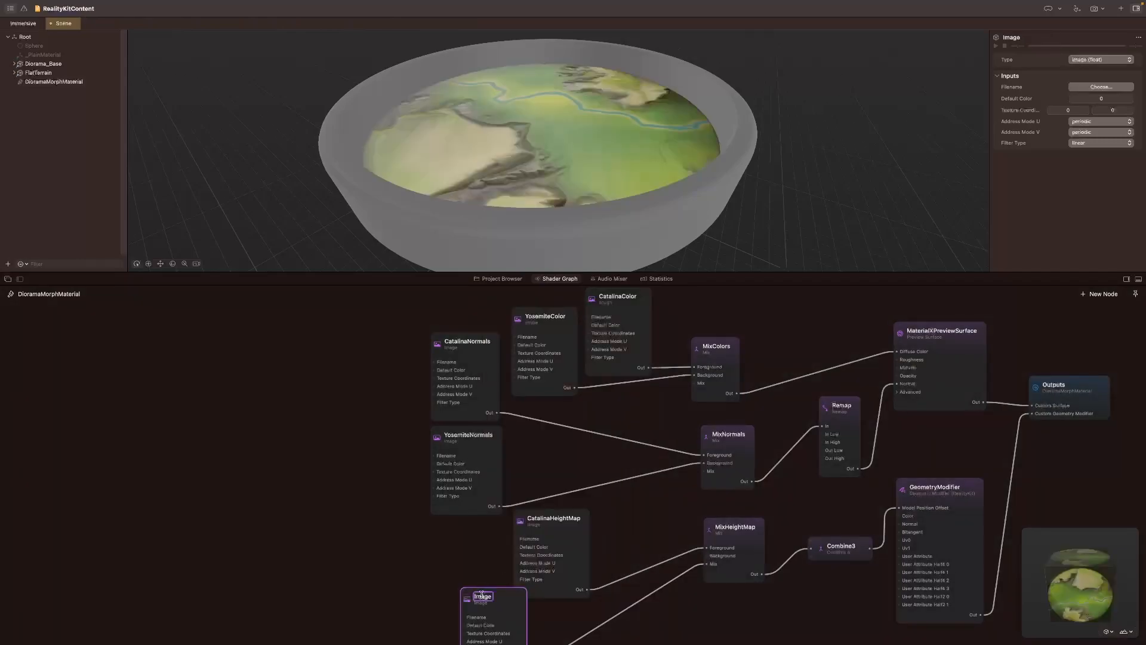
type("Heightmap")
key("Return")
Step: Rearrange the two height map nodes, placing YosemiteHeightmap below YosemiteNormals and CatalinaHeightMap beside them
left_click_drag(499, 596, 469, 566)
left_click_drag(550, 516, 373, 468)
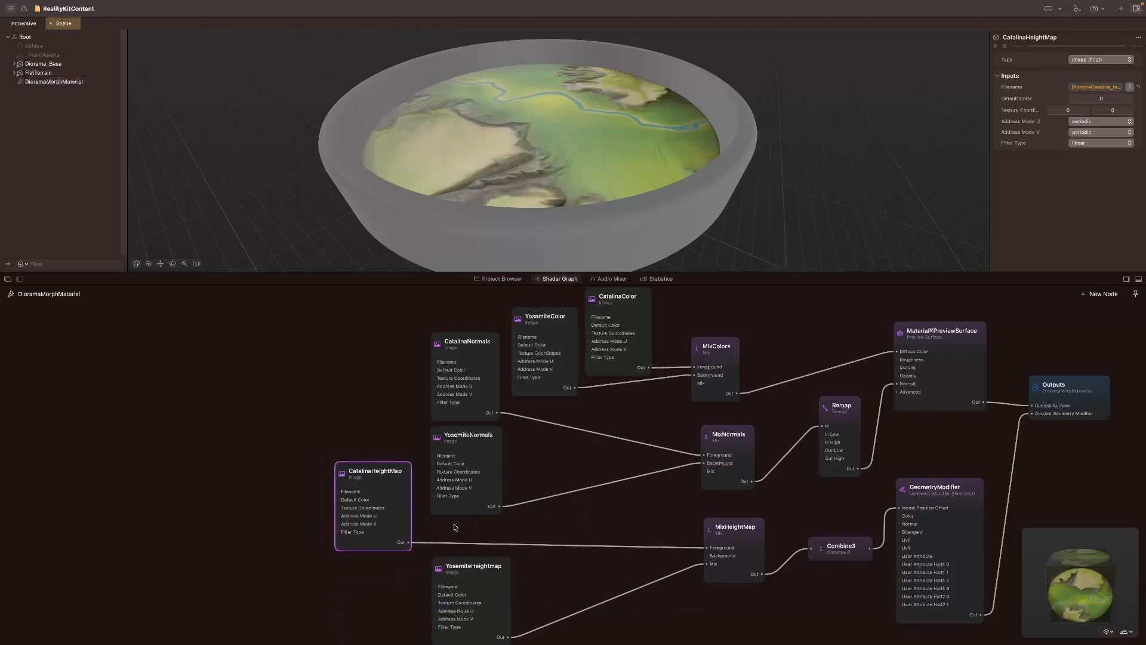
mouse_move(492, 561)
left_mouse_down()
mouse_move(513, 562)
mouse_move(484, 559)
mouse_move(494, 556)
left_mouse_up()
Step: Assign the DioramaYosemite_refit_h height map file as the image of the YosemiteHeightmap node
double_click(477, 560)
left_click(1104, 87)
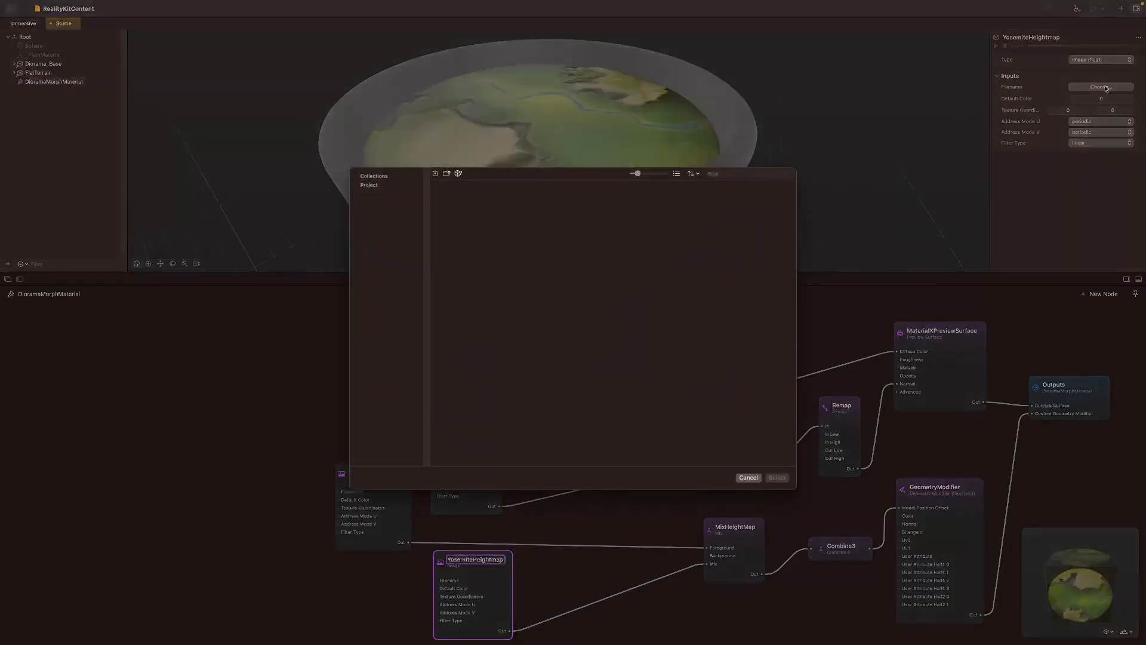
left_click(378, 180)
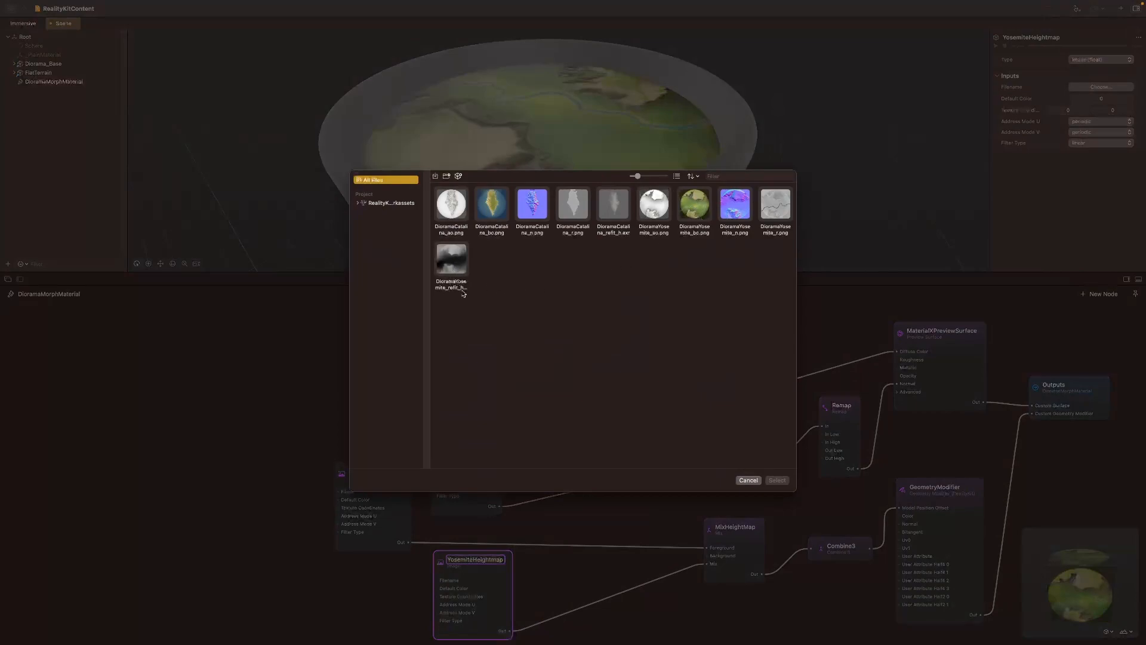
left_click(464, 266)
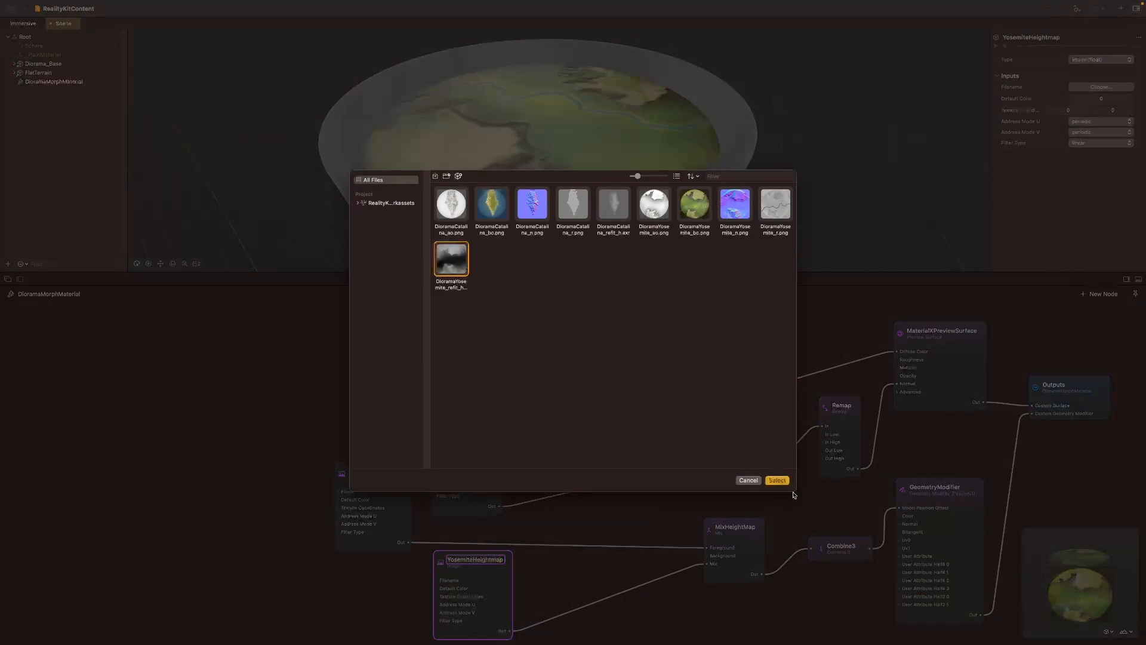
left_click(784, 483)
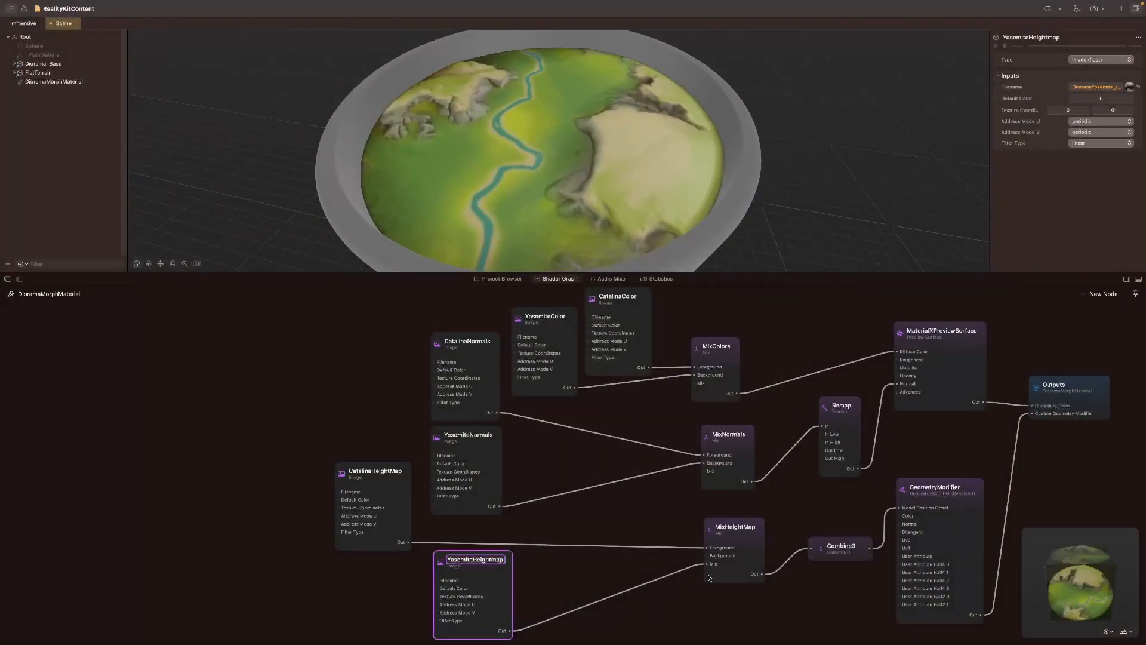
Step: Move YosemiteHeightmap's connection on MixHeightMap from Mix to Background and check the terrain in the viewport
left_click_drag(493, 183, 531, 184)
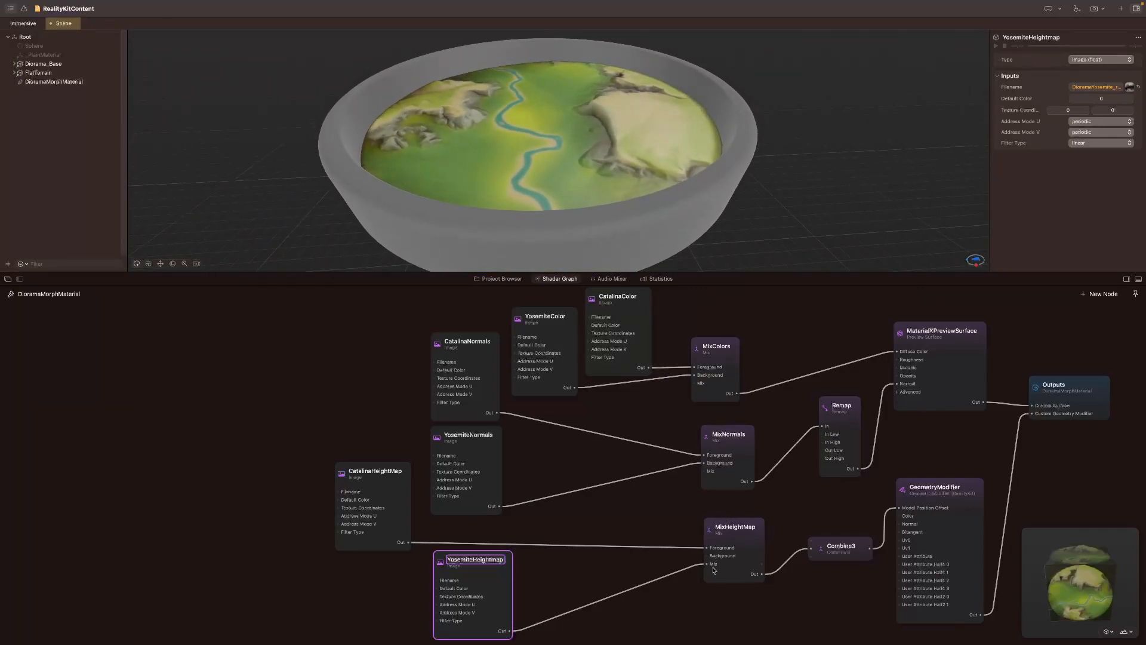
left_click_drag(706, 564, 706, 556)
left_click_drag(309, 177, 545, 172)
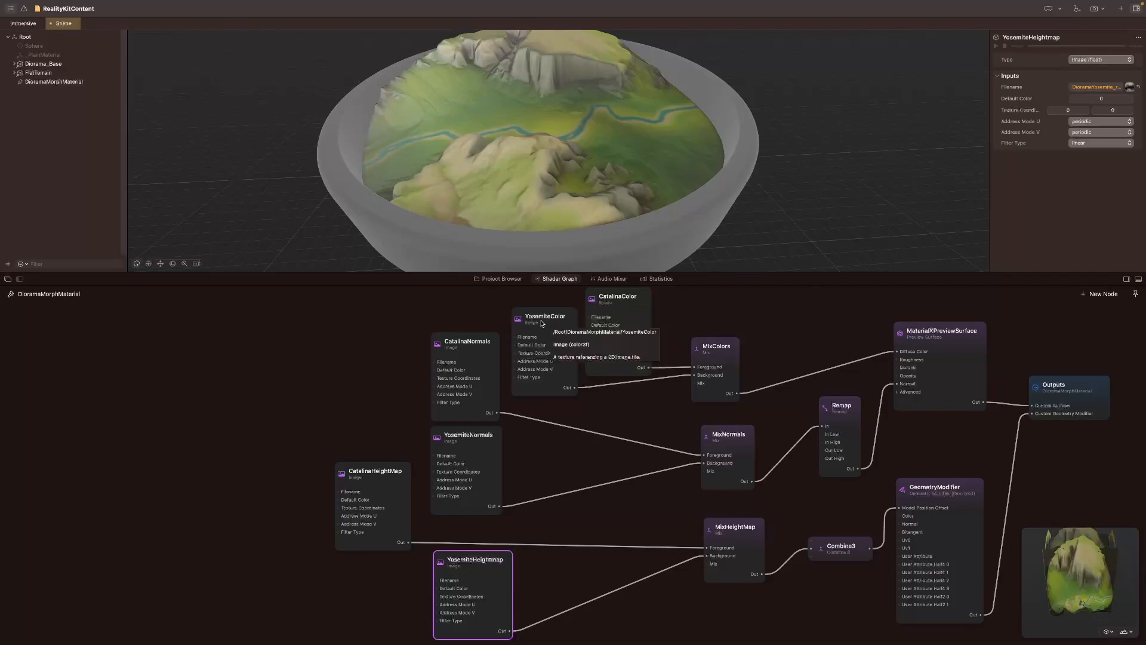
Step: Add a Float constant node between the image and mix nodes and rename it as Progress
double_click(603, 422)
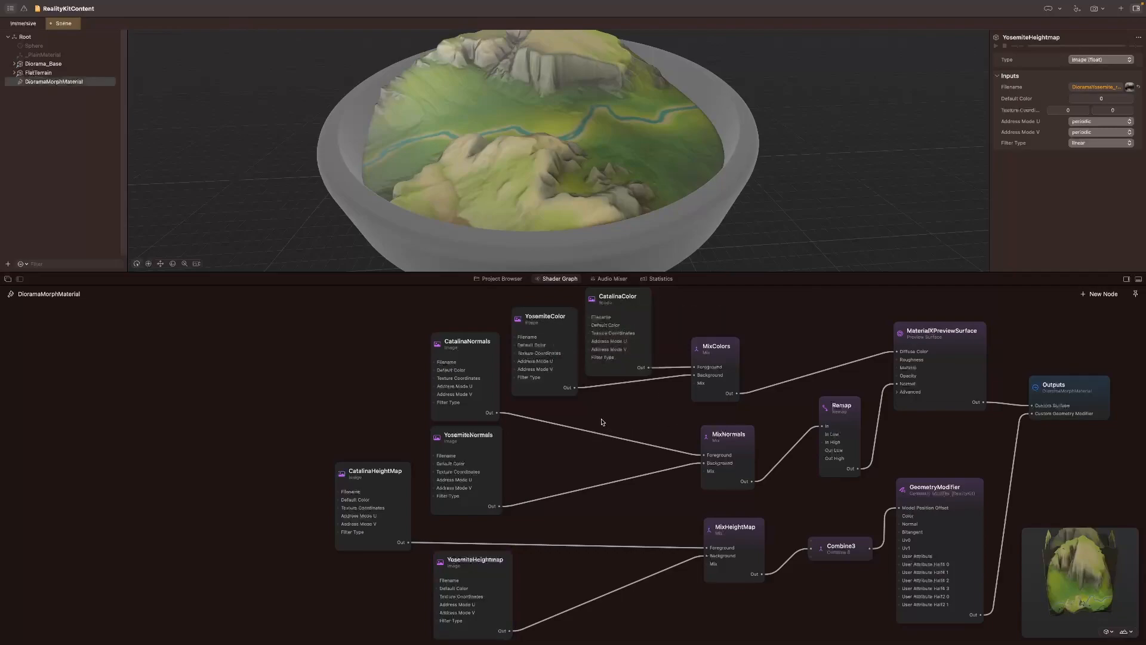
type("float")
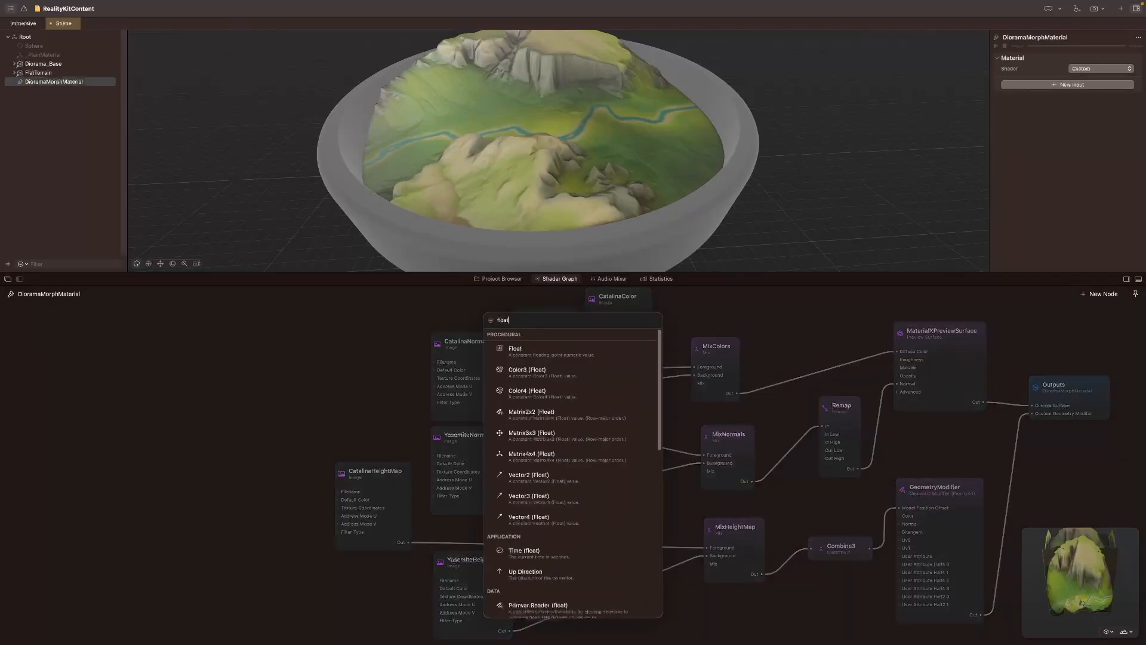
key("Return")
double_click(604, 418)
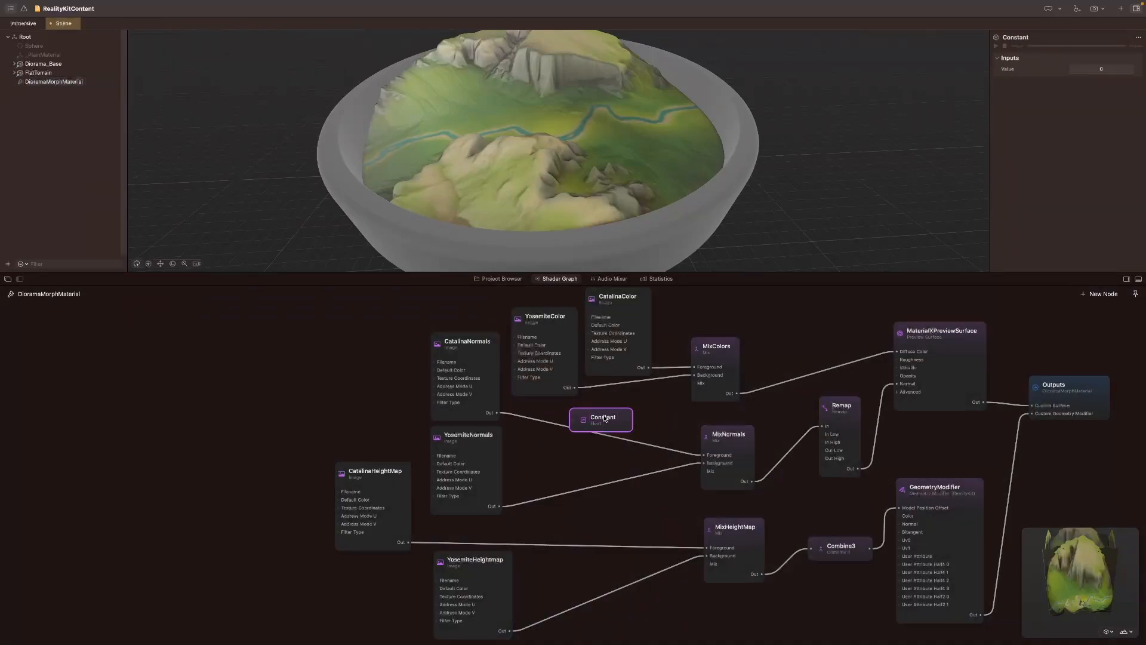
type("Progress")
key("Return")
Step: Connect Progress to the Mix inputs of MixColors, MixNormals and MixHeightMap
left_click_drag(631, 427, 694, 383)
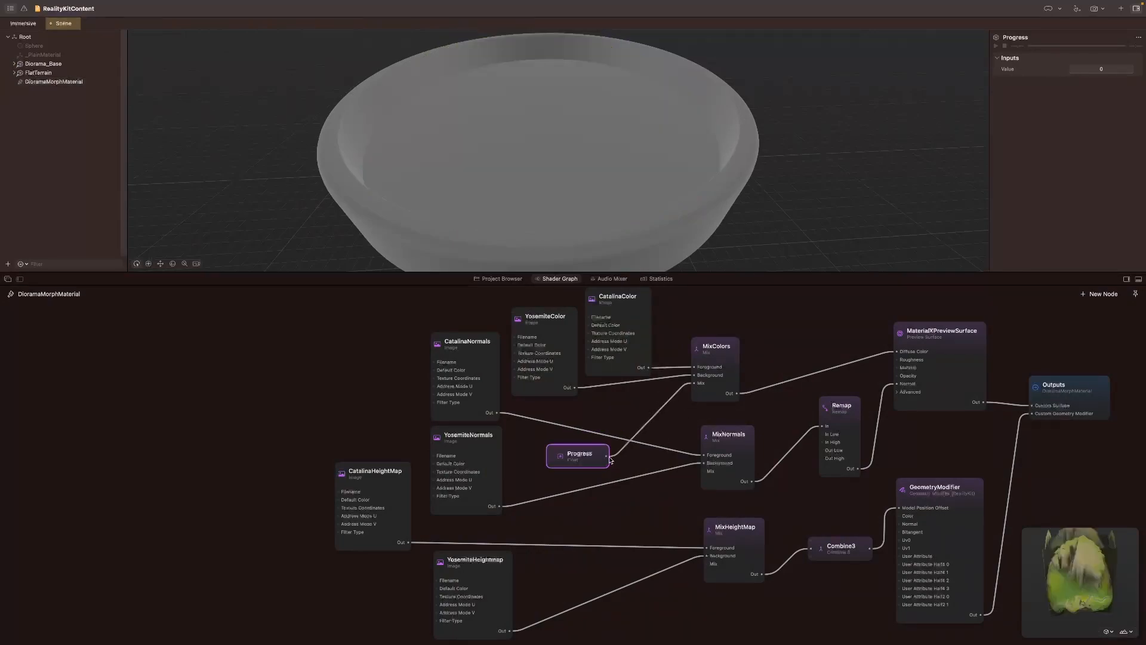
left_click_drag(607, 457, 711, 474)
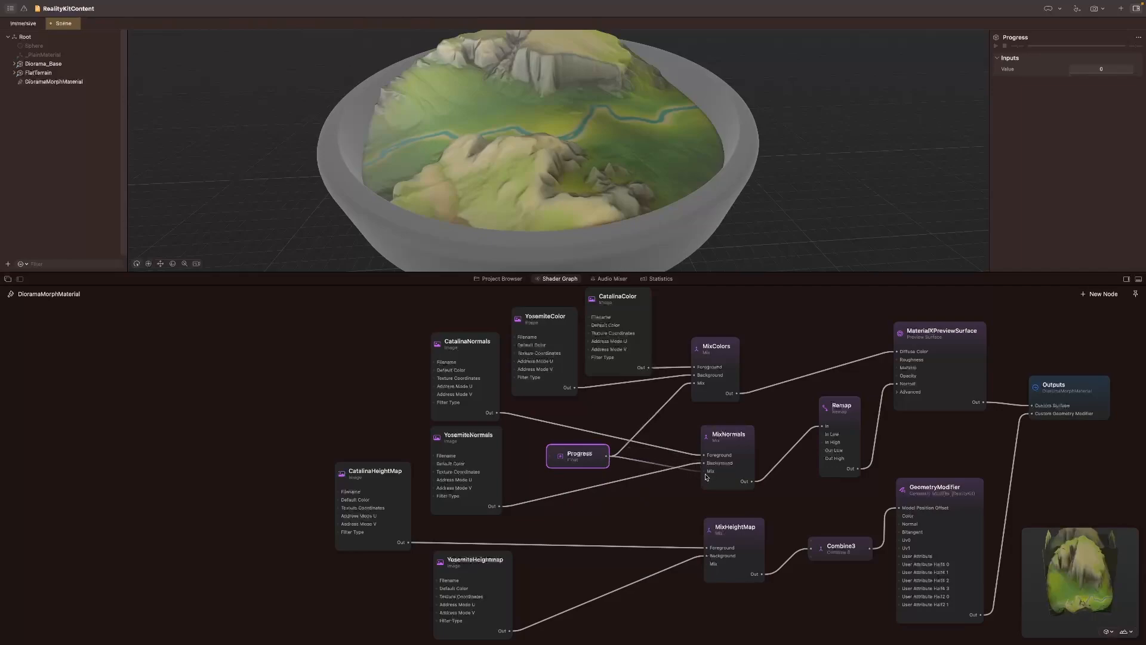
left_click_drag(608, 458, 707, 571)
Step: Try Progress values of 0.5 and 0.25 to preview the terrain blend
double_click(590, 455)
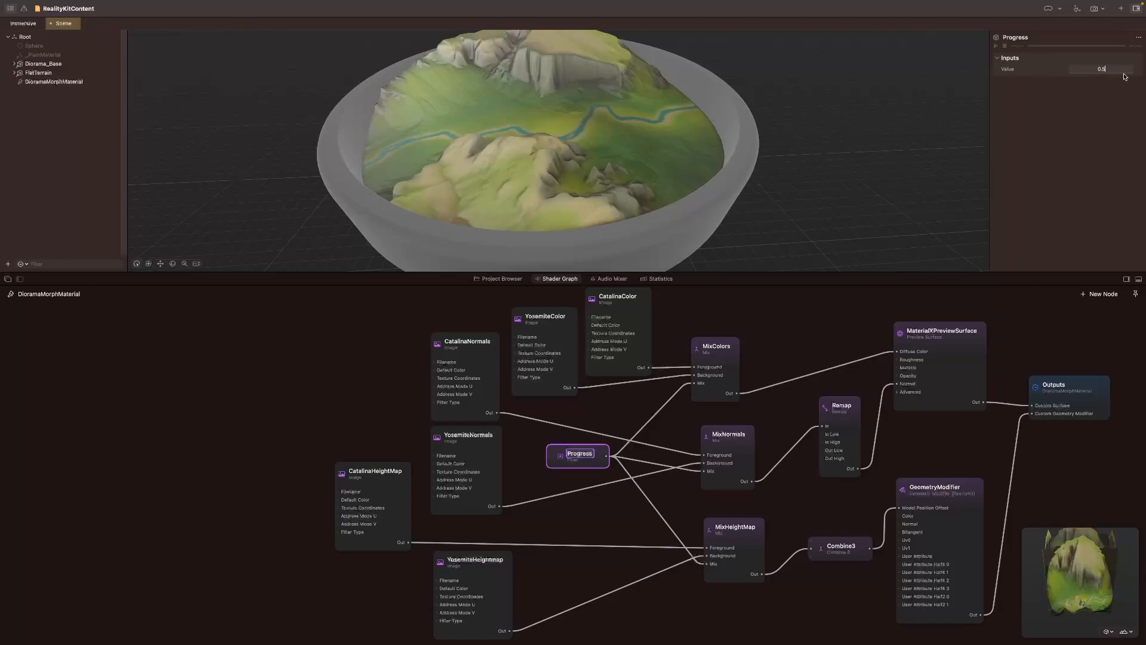
key("Return")
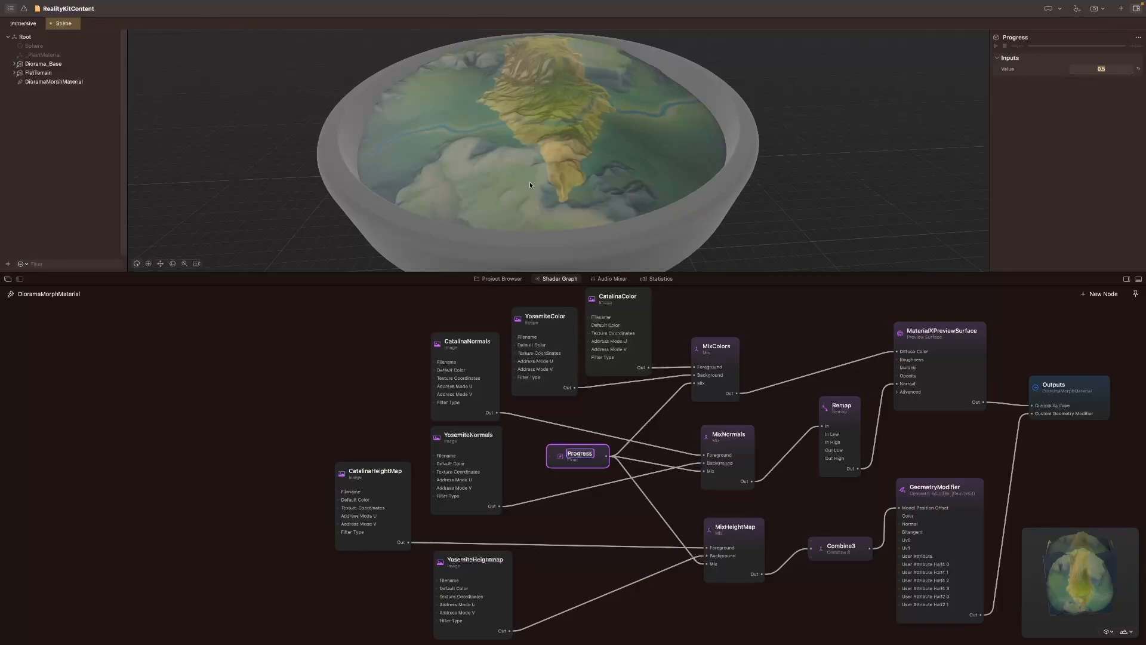
type("0.25")
key("Return")
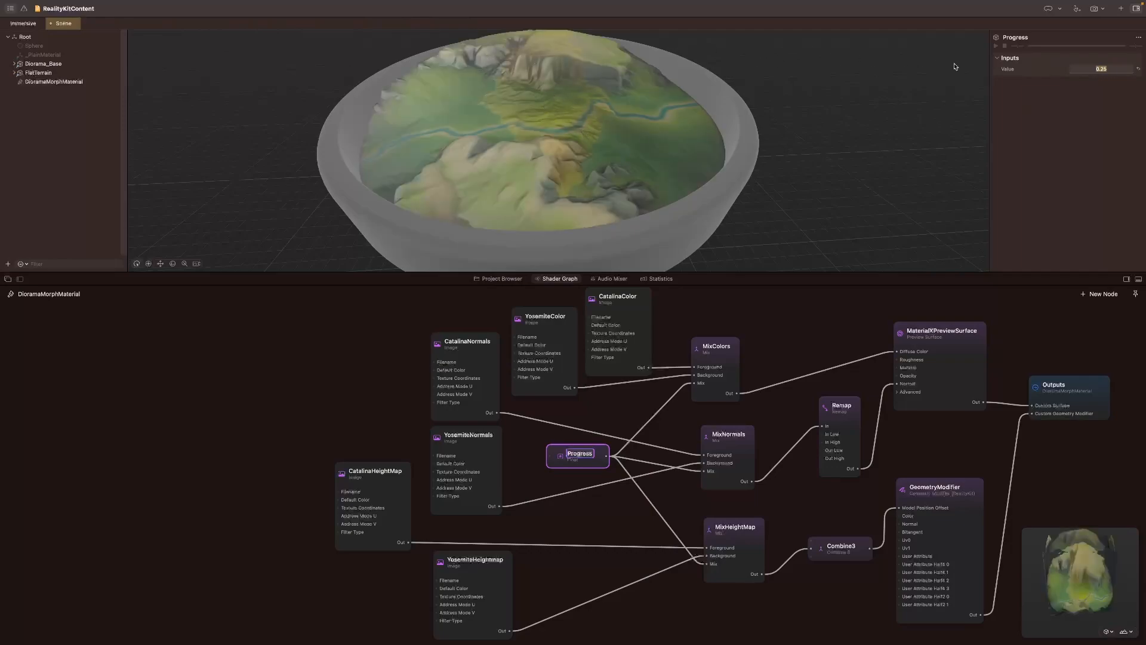
Step: Try Progress values of 0.75 and 1 and inspect the morphed terrain from another angle
type("0.57")
key("Return")
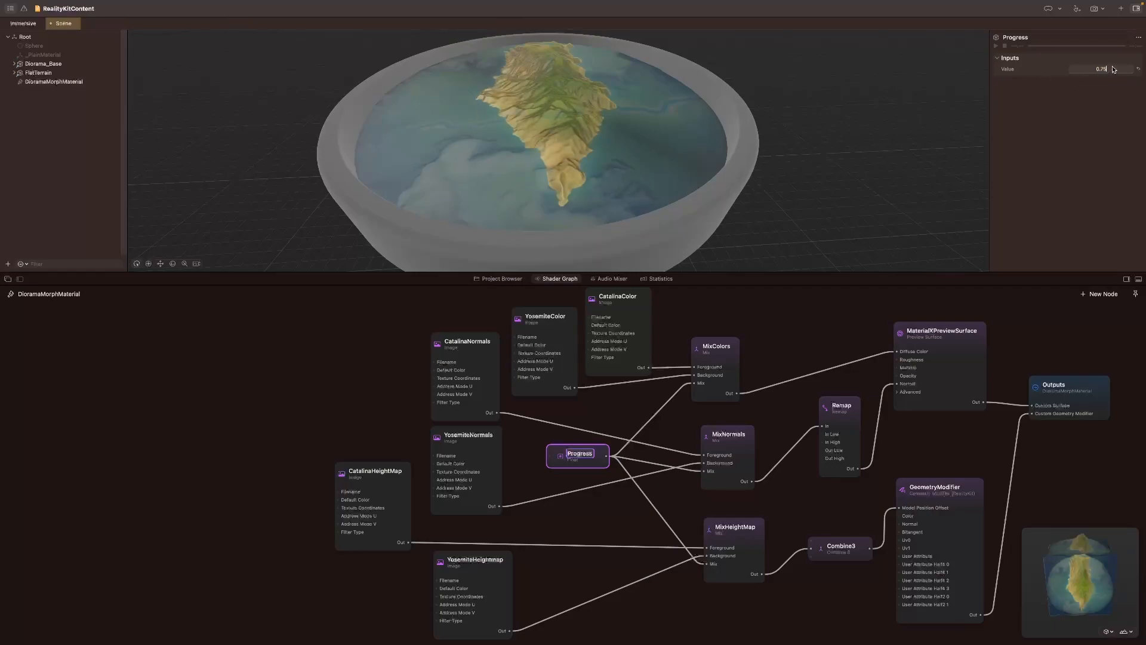
type("1")
key("Return")
left_click_drag(445, 181, 588, 185)
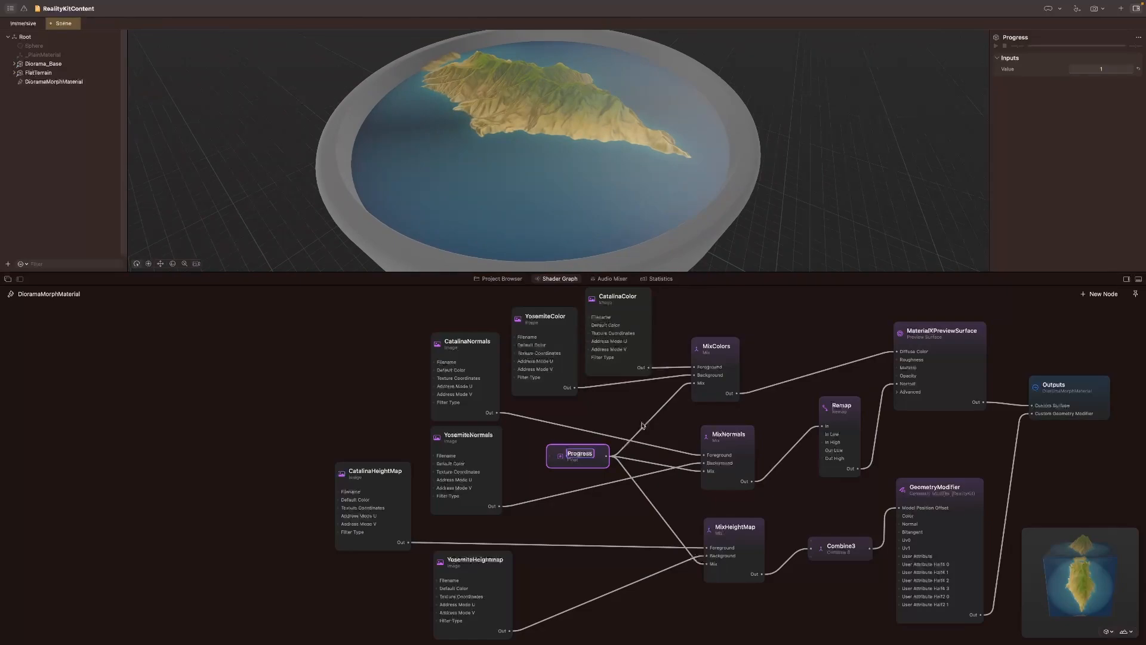
Step: Set Progress to 0 and promote the node to an input of DioramaMorphMaterial
mouse_move(591, 459)
double_click(1102, 69)
type("0")
key("Return")
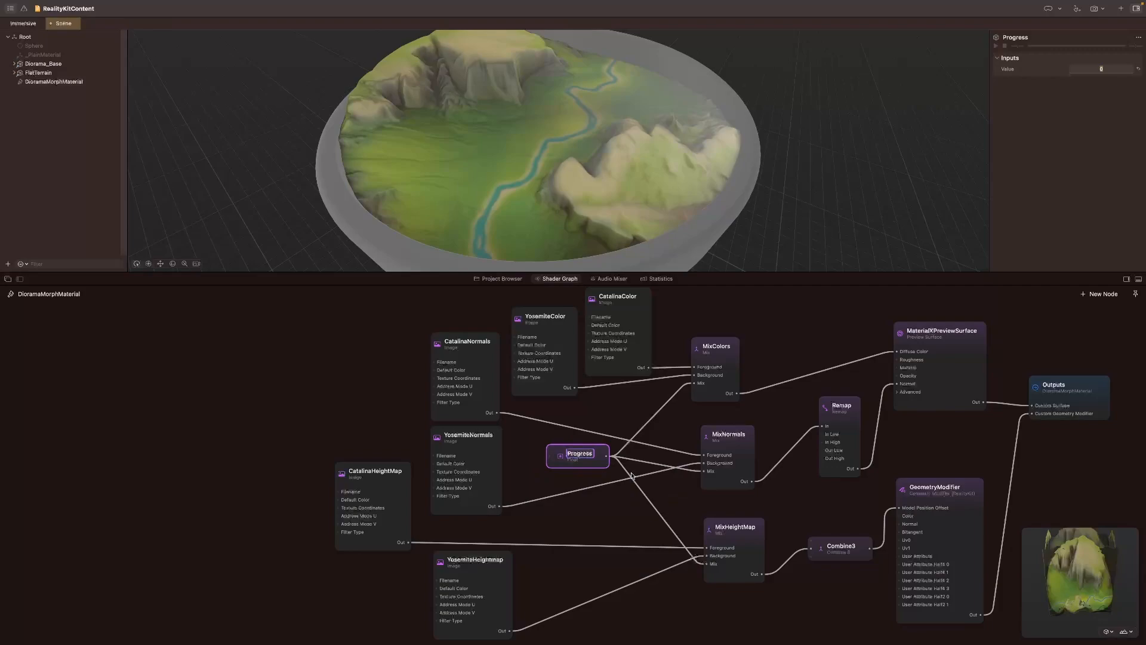
right_click(571, 452)
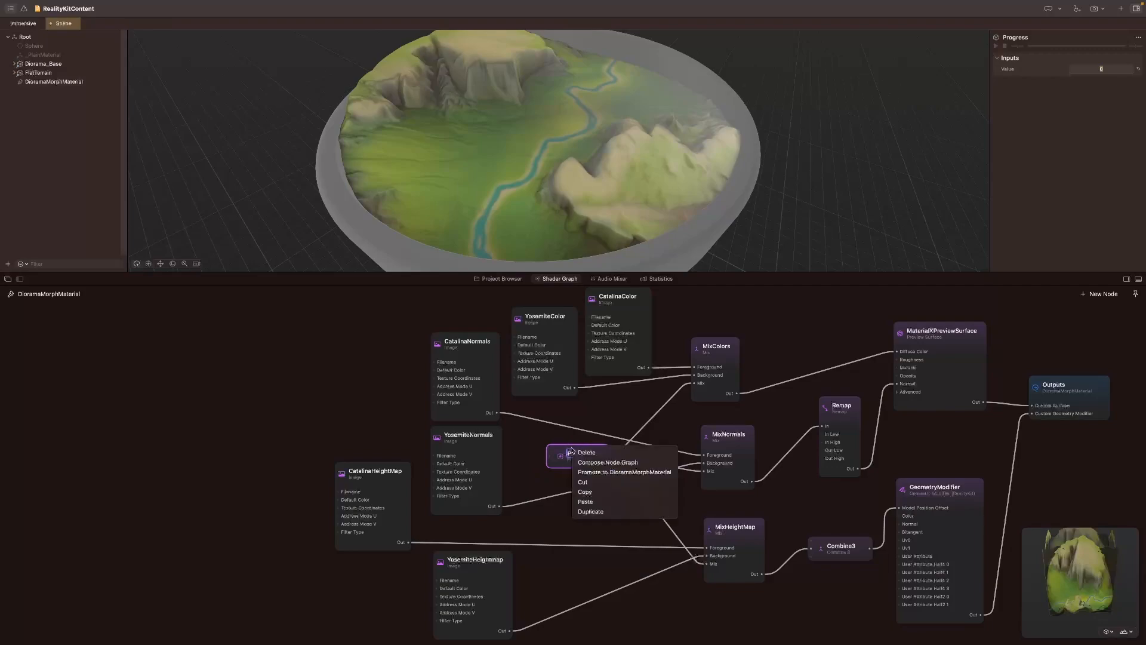
left_click(657, 473)
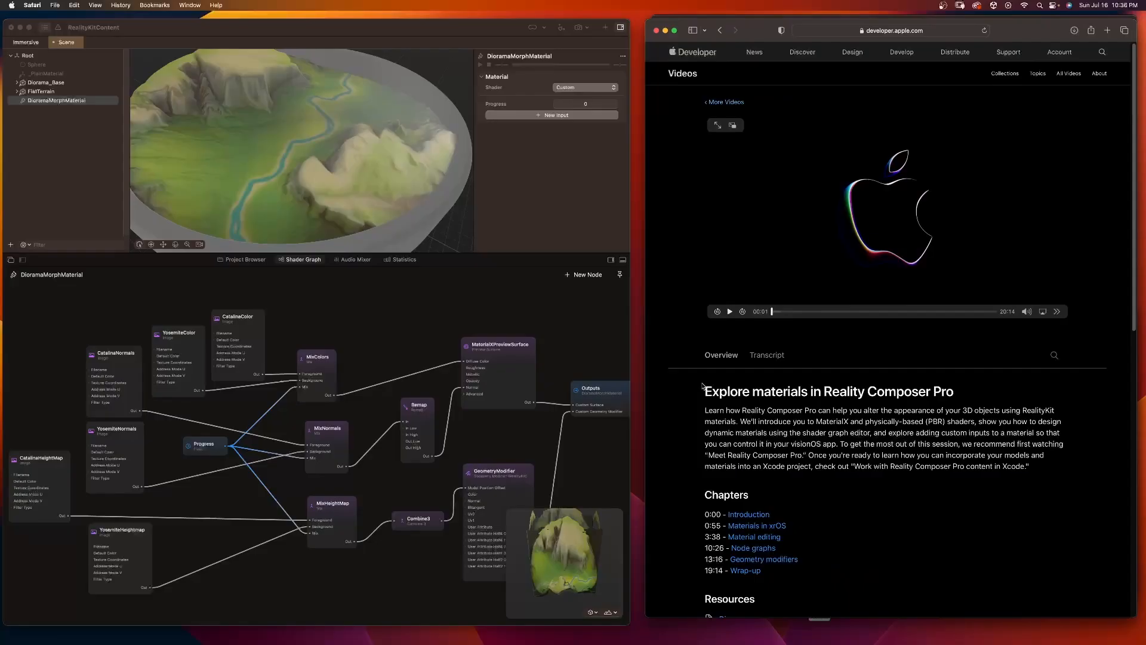
Step: Switch to Safari and view the Material editing chapter of the Explore materials in Reality Composer Pro session
left_click_drag(702, 386, 985, 397)
left_click(955, 422)
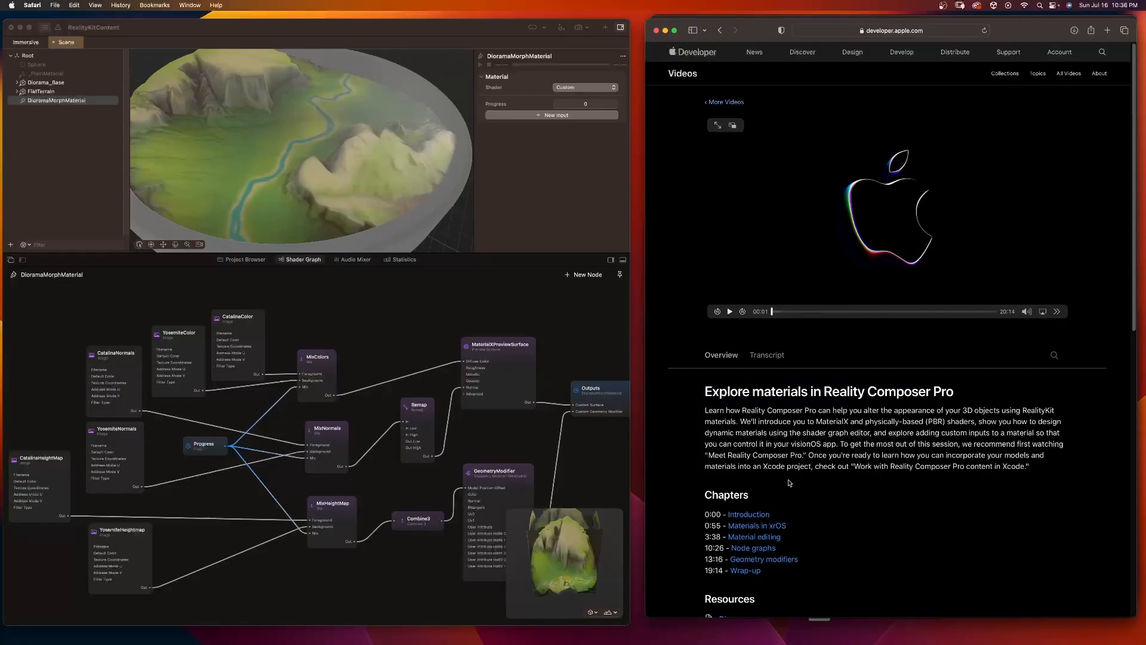
left_click(740, 537)
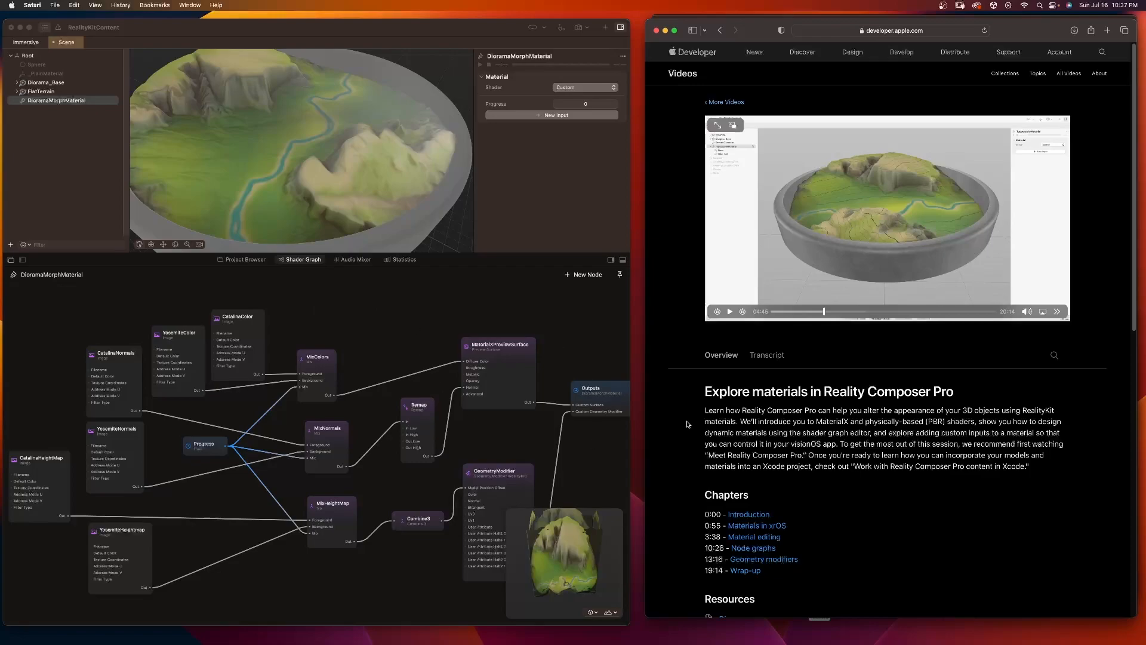
Step: Review RealityKit's ShaderGraphMaterial documentation and bring up the Work with Reality Composer Pro content in Xcode session page
key("super+grave")
left_click(921, 30)
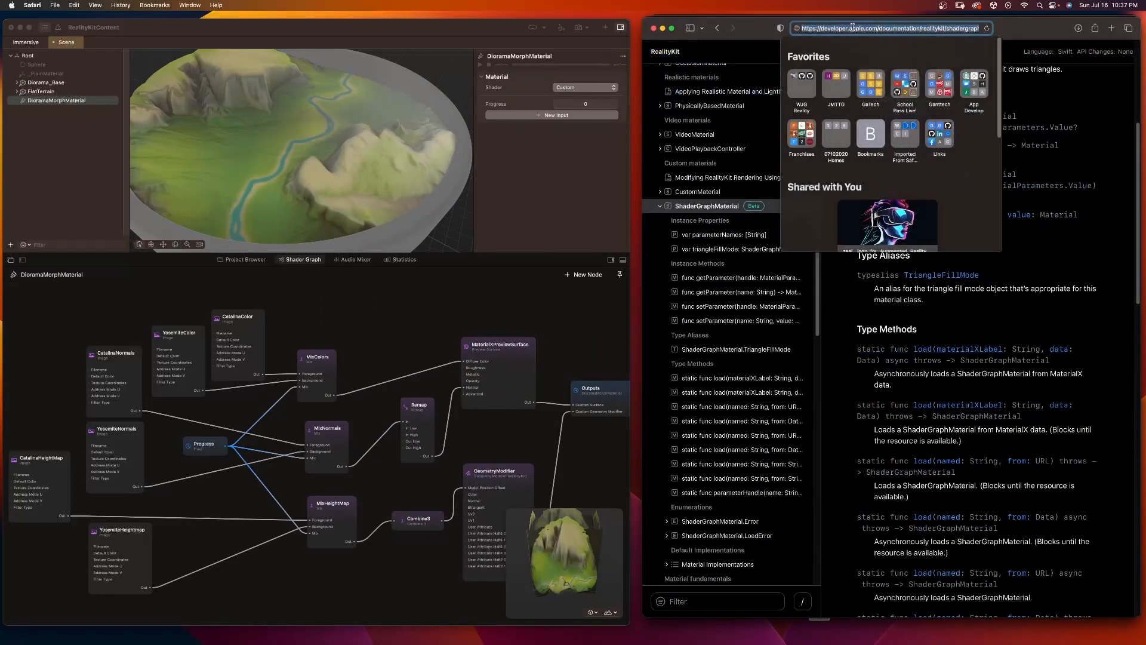
left_click(1055, 135)
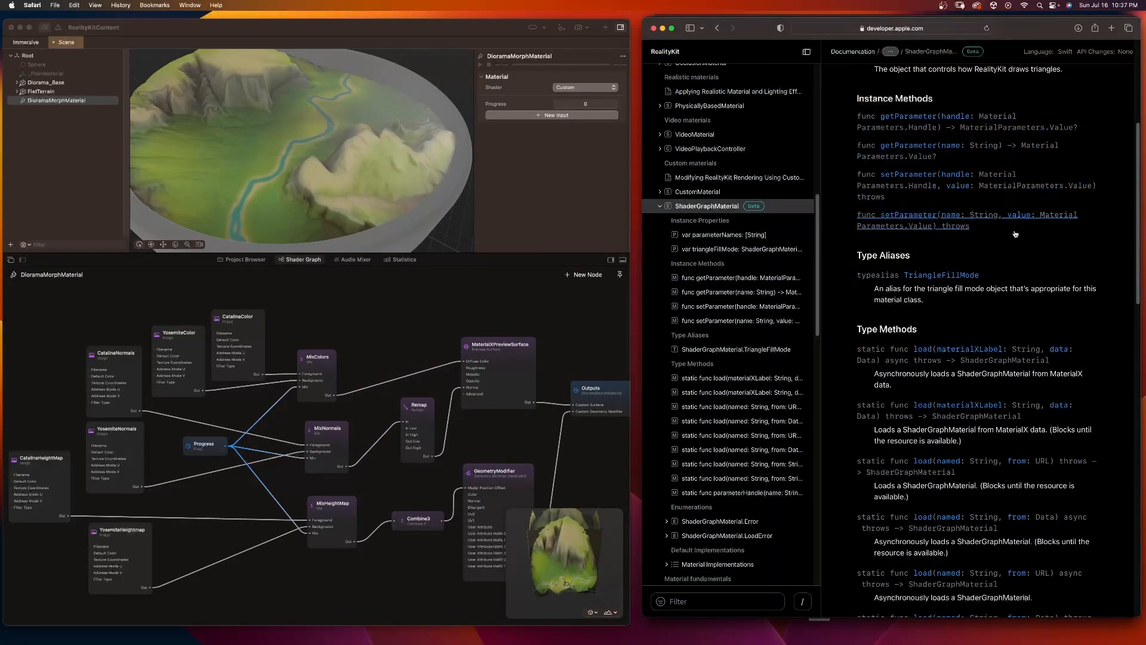
scroll(1014, 232, "up", 5)
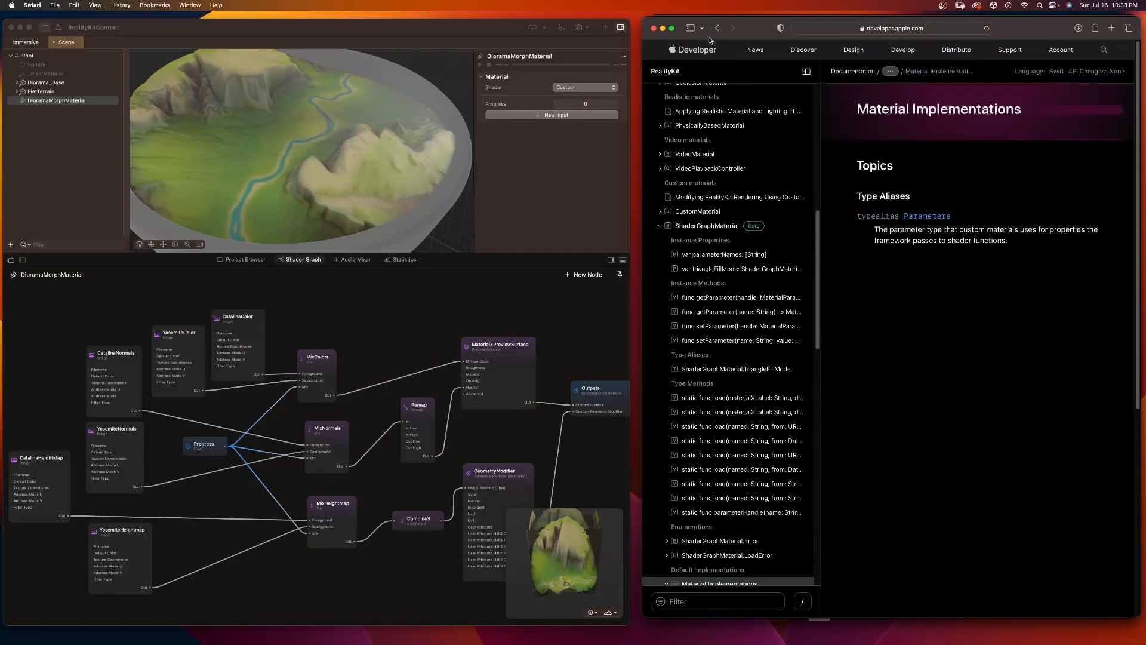
key("super+bracketleft")
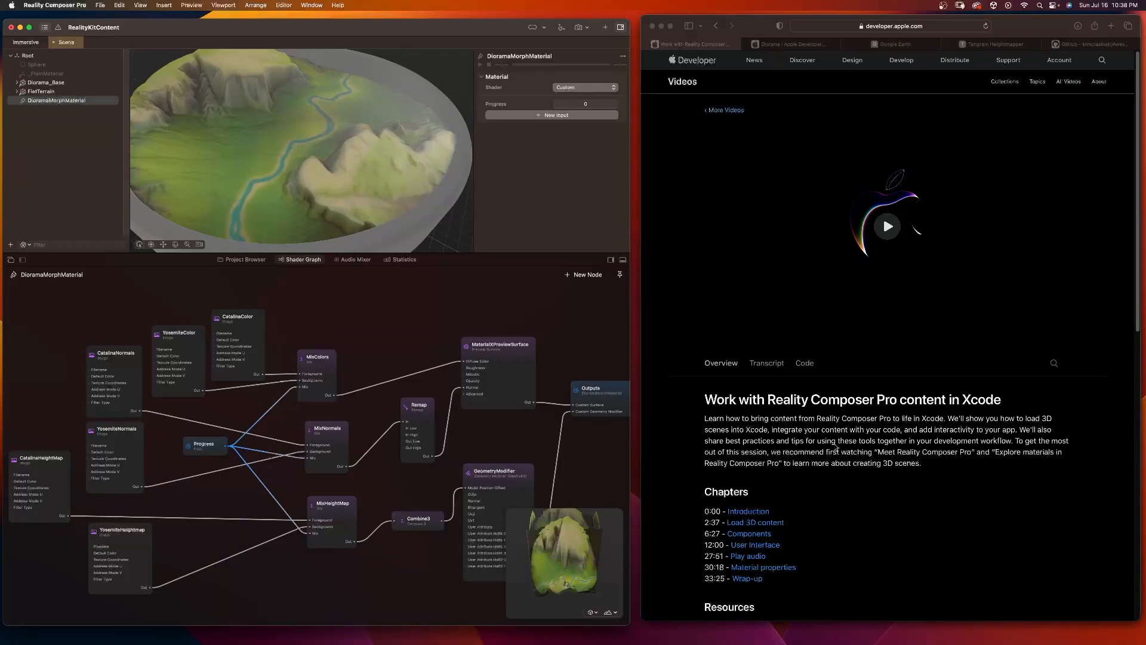
left_click(733, 398)
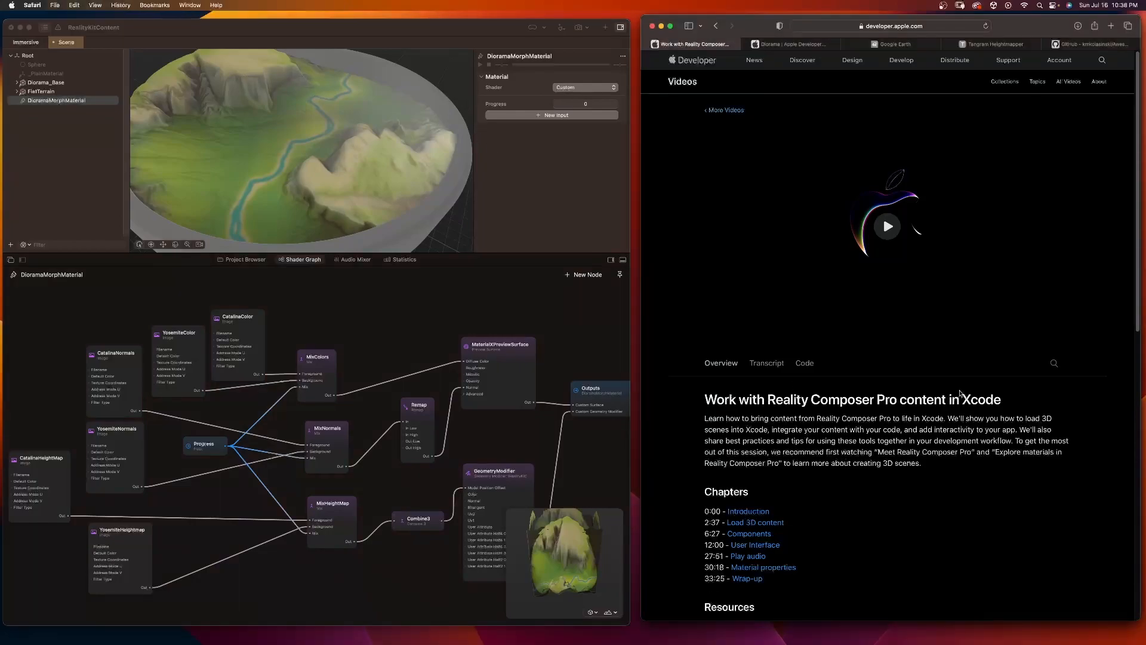
Step: Highlight the Work with Reality Composer Pro content in Xcode title on the session page
left_click_drag(718, 401, 1006, 403)
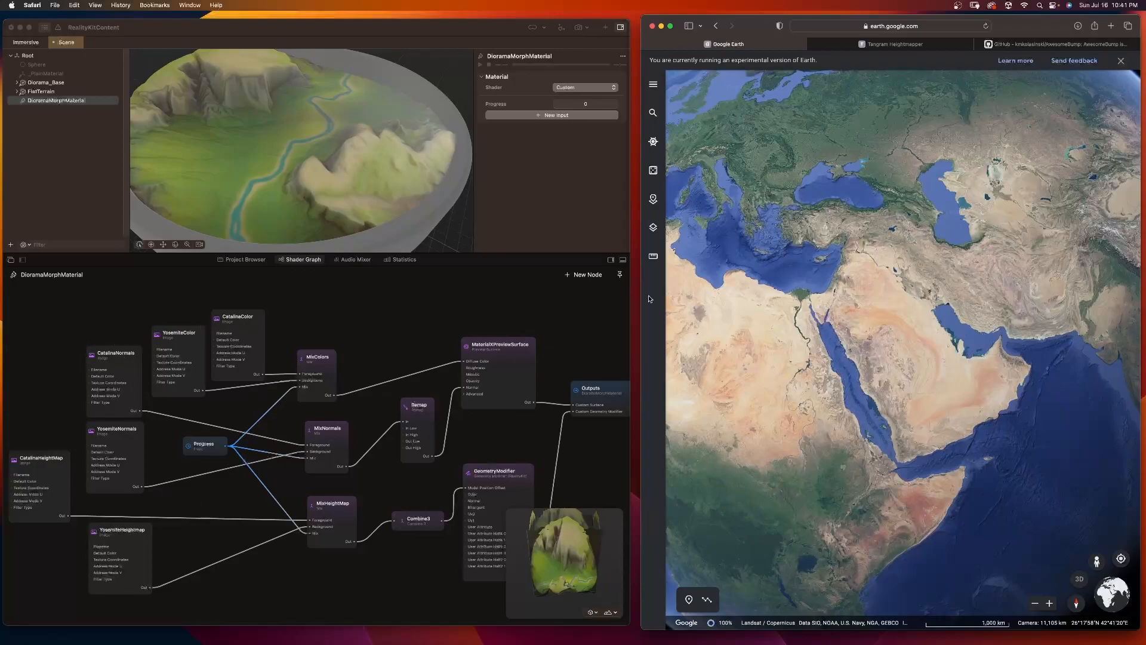
Step: In Google Earth, rotate the globe to North America, zoom in on the arid southwestern terrain and capture a screenshot of an area
scroll(812, 350, "down", 5)
left_click_drag(812, 350, 972, 368)
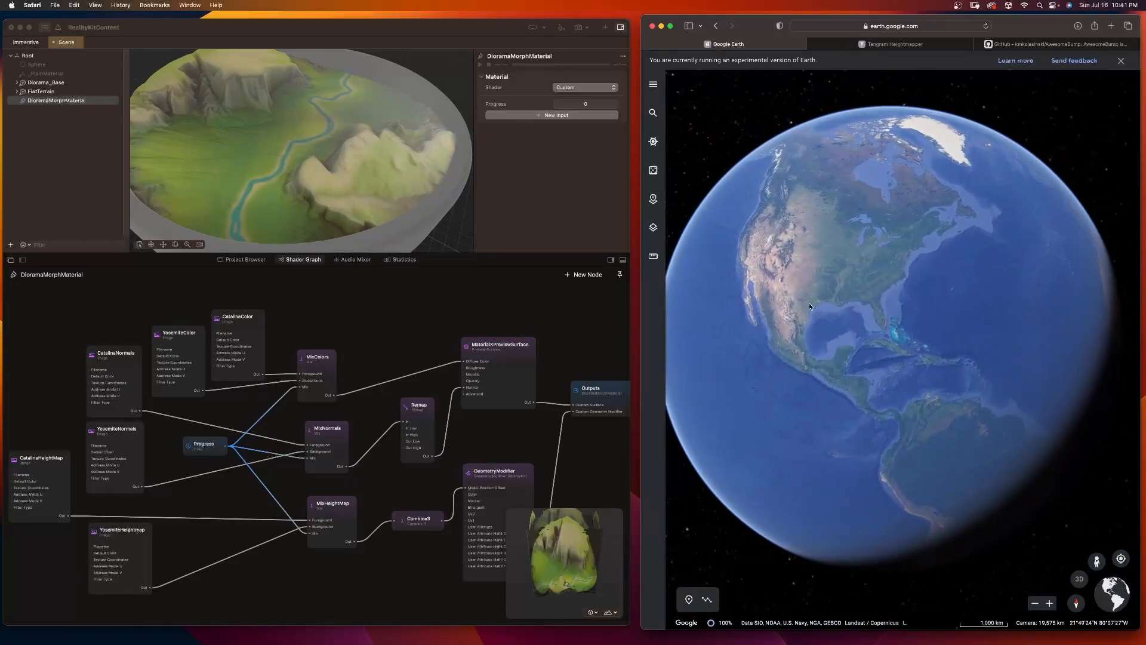
scroll(811, 308, "up", 5)
scroll(810, 308, "up", 5)
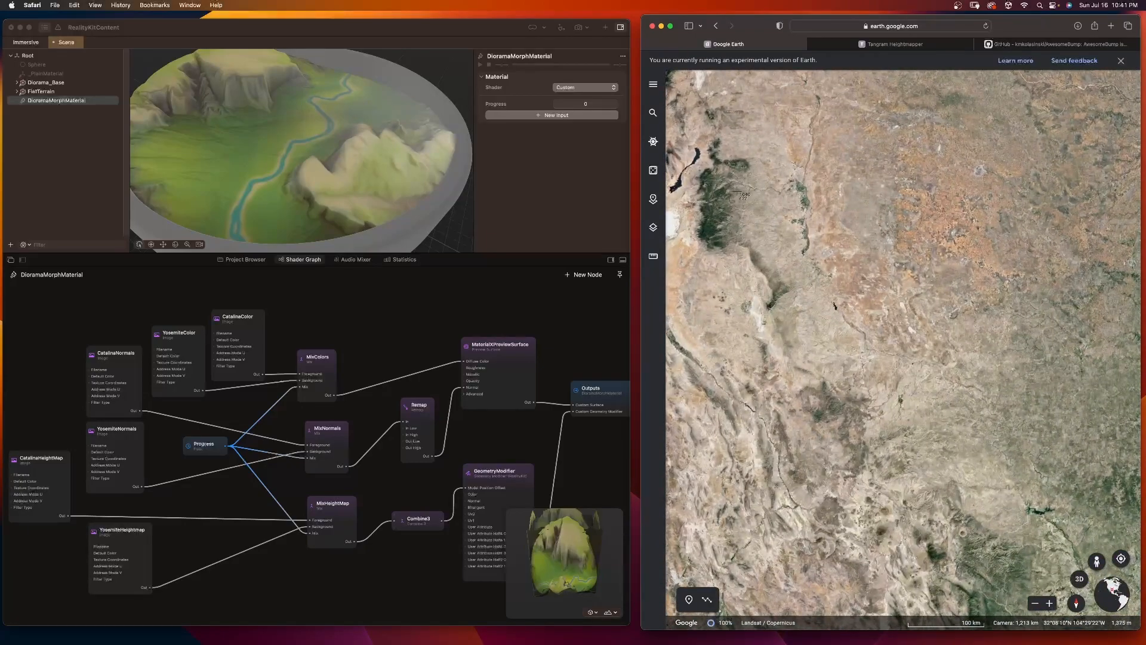
left_click_drag(747, 362, 1057, 591)
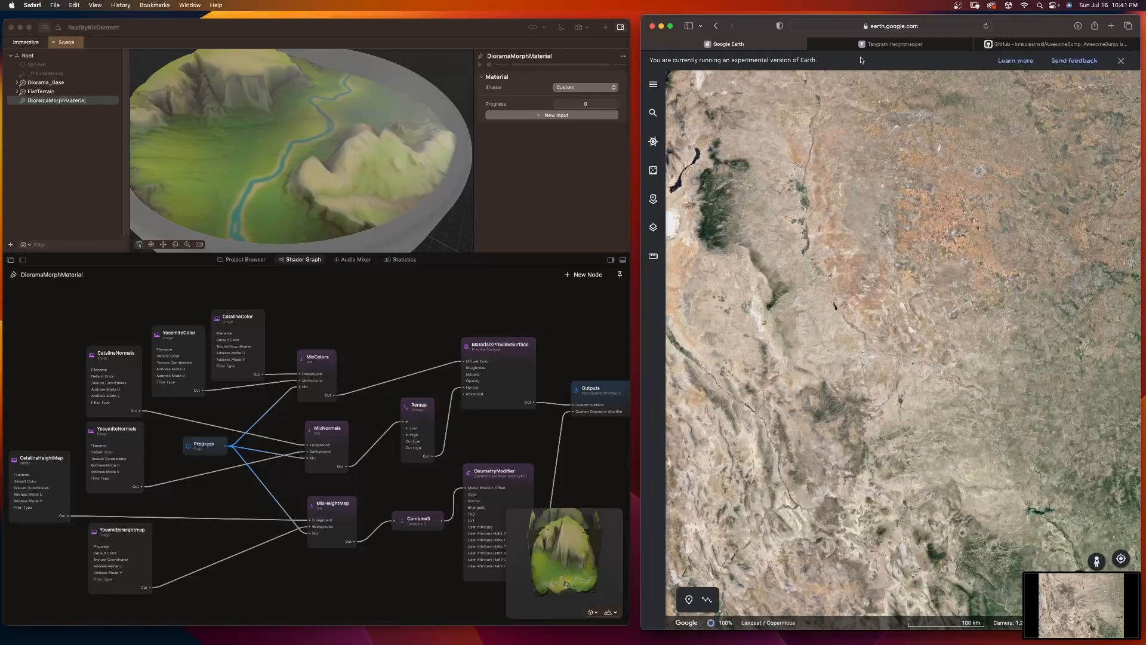
Step: Bring up the Tangram Heightmapper page and show its full web address
left_click(895, 44)
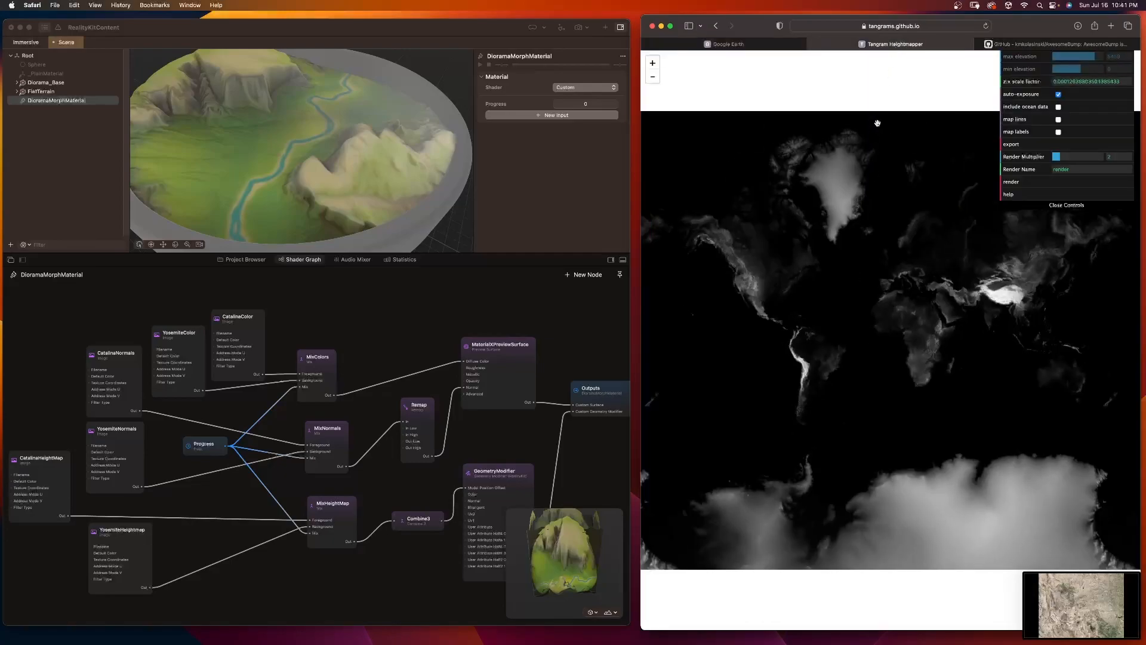
left_click(923, 27)
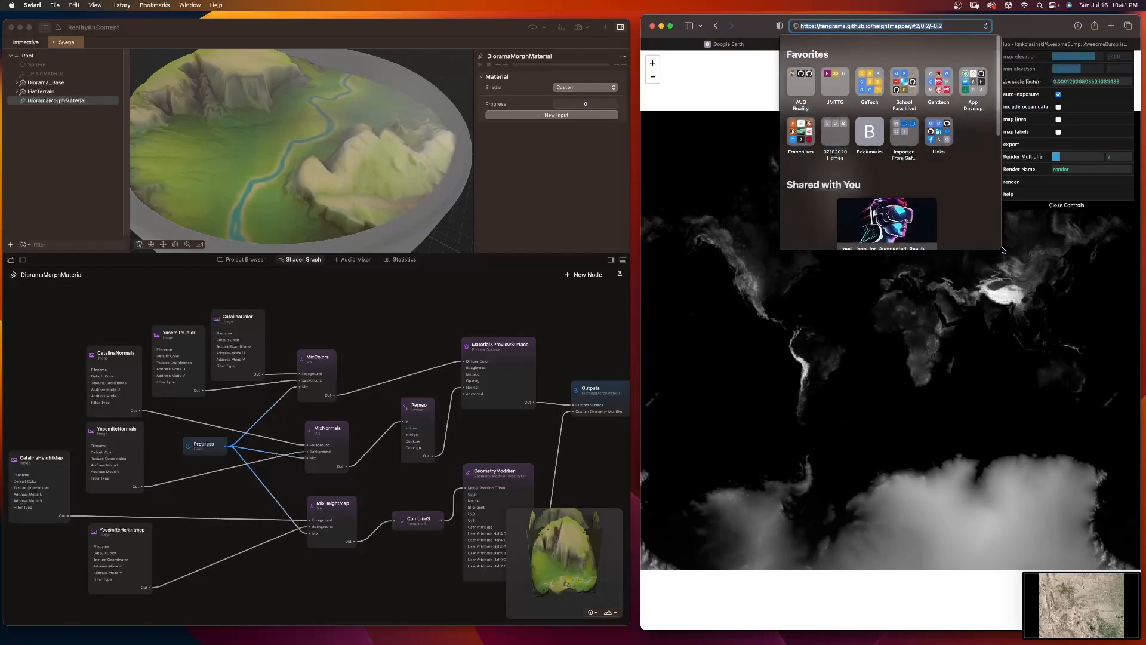
left_click(729, 282)
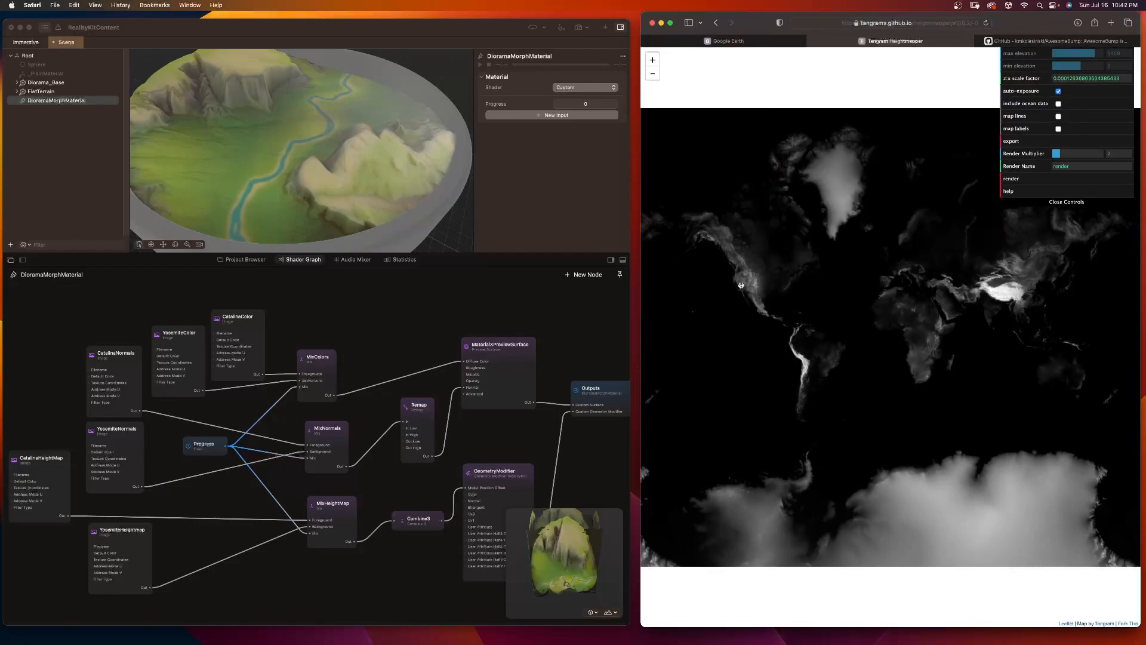
Step: Examine the greyscale elevation of eastern North America in the heightmap, closing in on the bright Appalachian mountain range
scroll(935, 252, "up", 5)
left_click_drag(845, 324, 1025, 325)
scroll(853, 320, "up", 5)
left_click_drag(852, 320, 1054, 326)
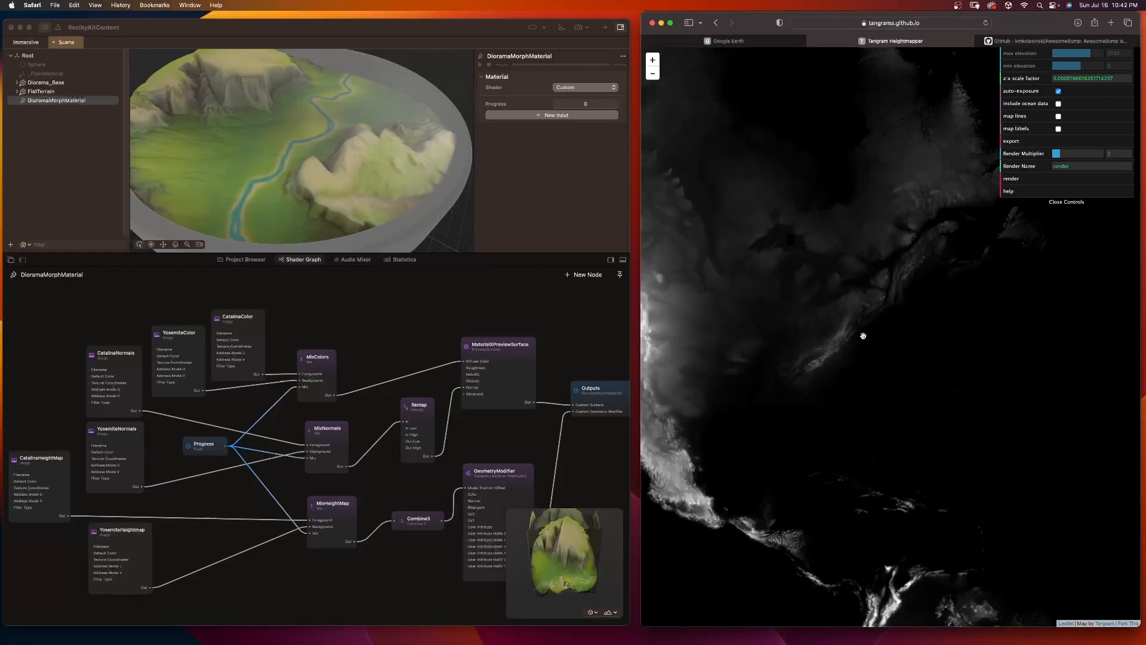
scroll(865, 336, "up", 5)
left_click_drag(836, 327, 1063, 322)
left_click_drag(921, 274, 878, 272)
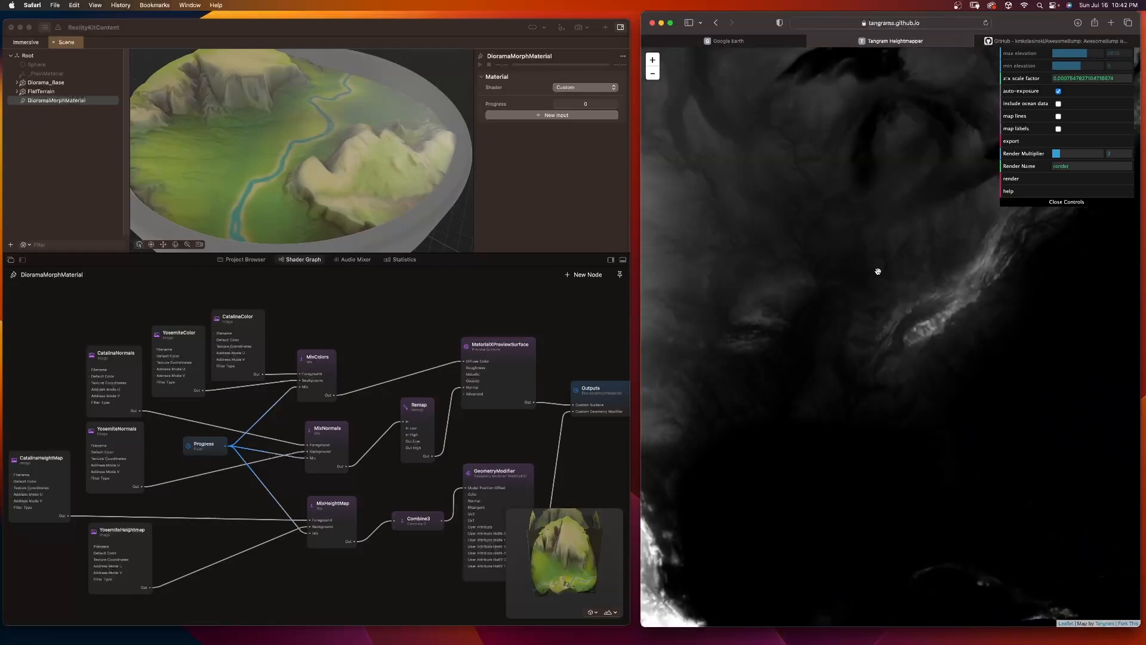
scroll(878, 271, "up", 5)
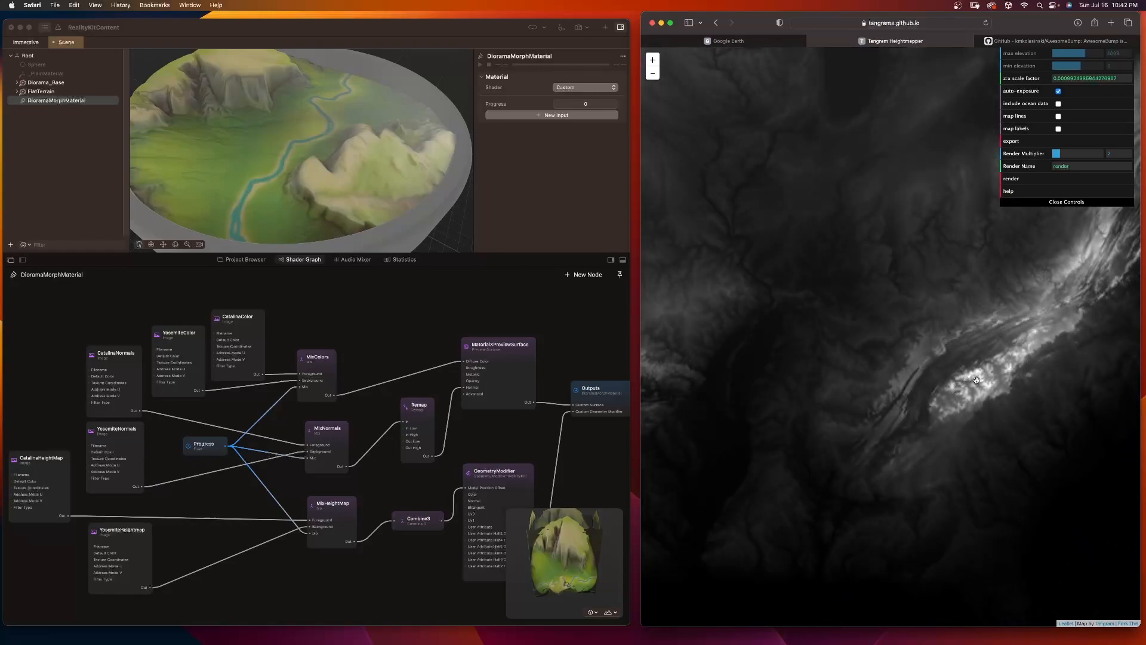
scroll(994, 364, "up", 5)
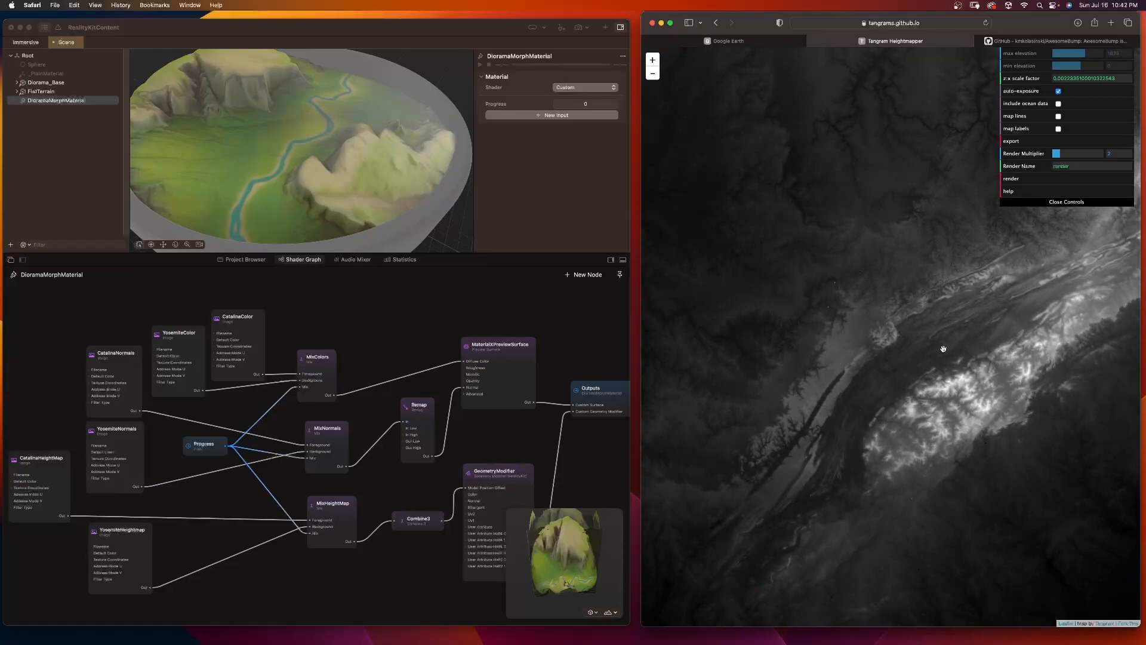
Step: View the AwesomeBump GitHub repository and highlight the README passage on generating normal, height and other textures from a single image
left_click(1024, 38)
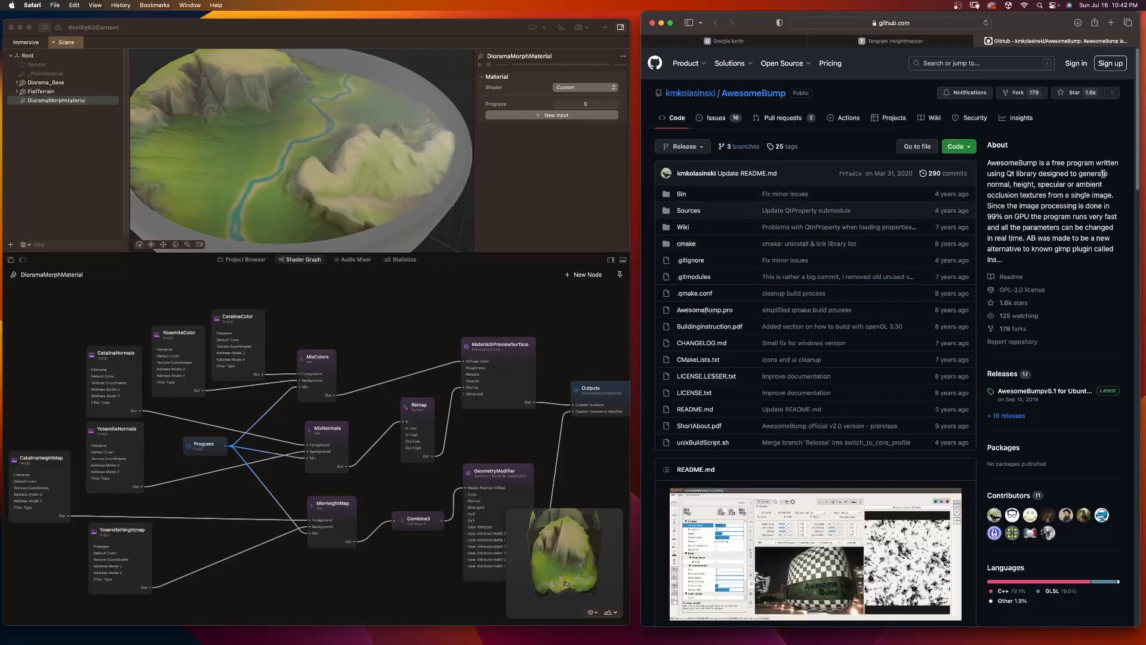
scroll(883, 388, "down", 5)
mouse_move(697, 394)
left_mouse_down()
mouse_move(967, 394)
mouse_move(713, 405)
left_mouse_up()
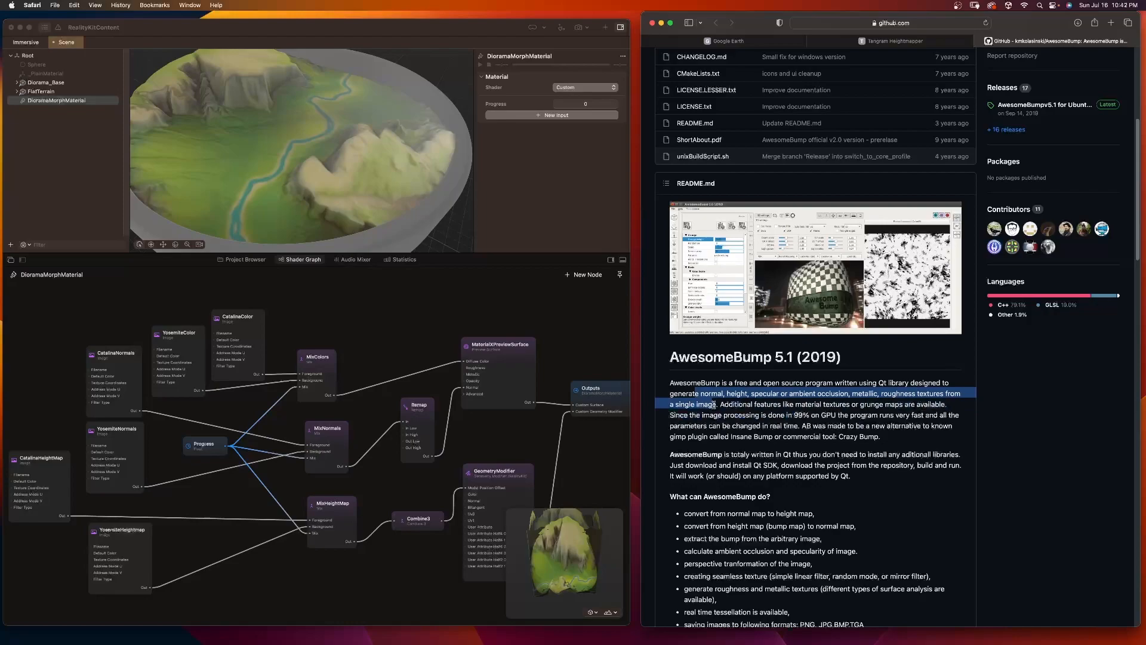
left_click(713, 404)
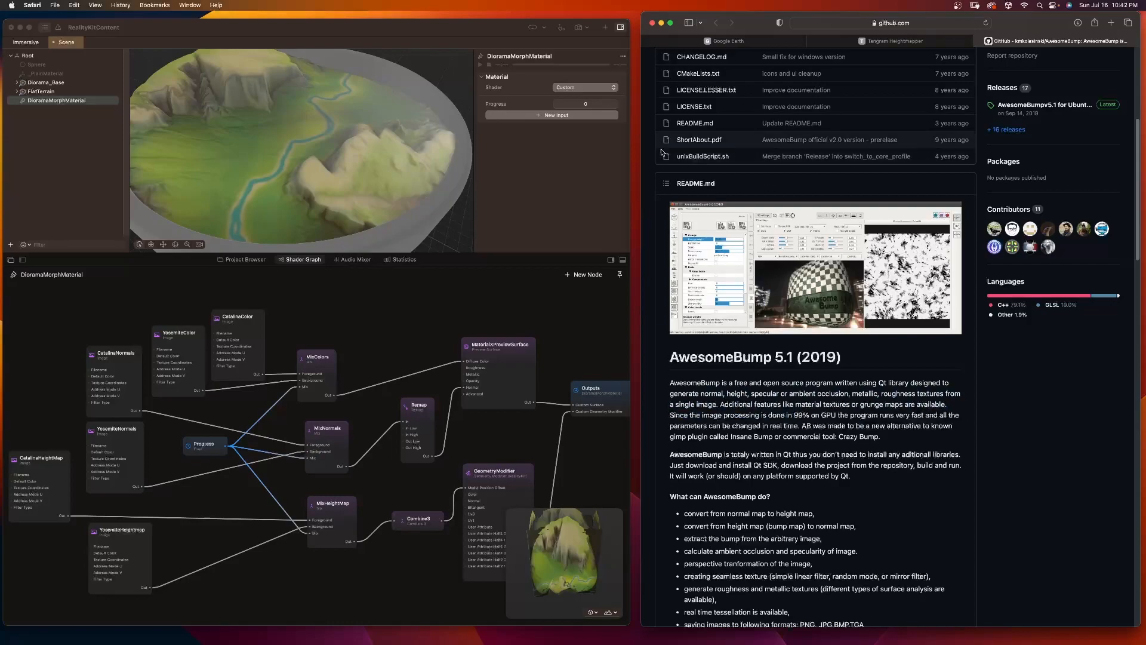